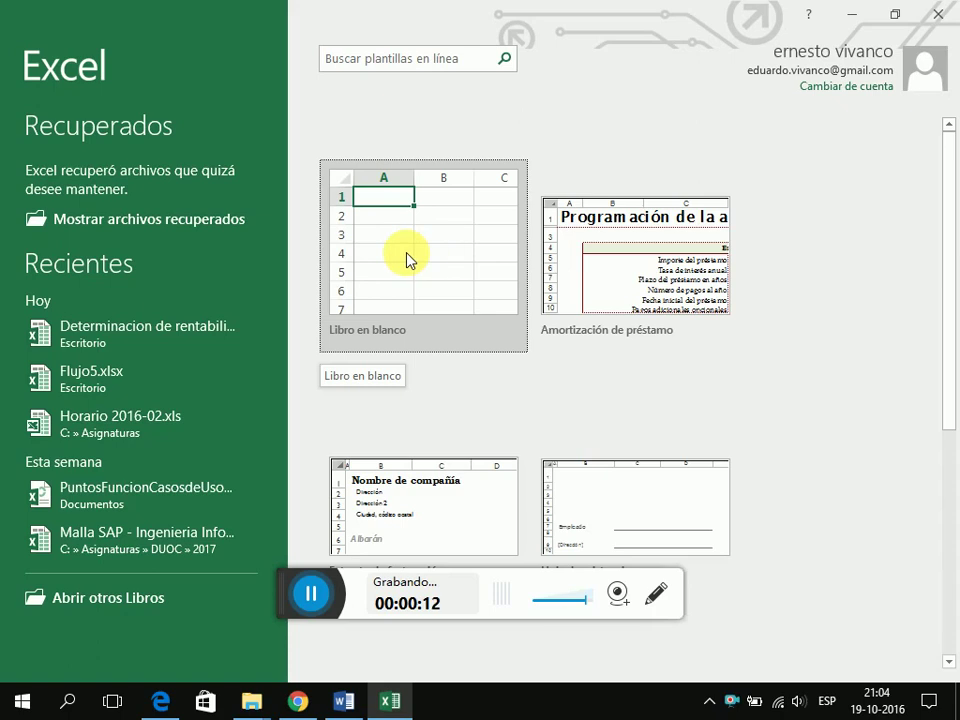
Step: Create a blank workbook and close the document recovery list, keeping the recovered files available
left_click(447, 267)
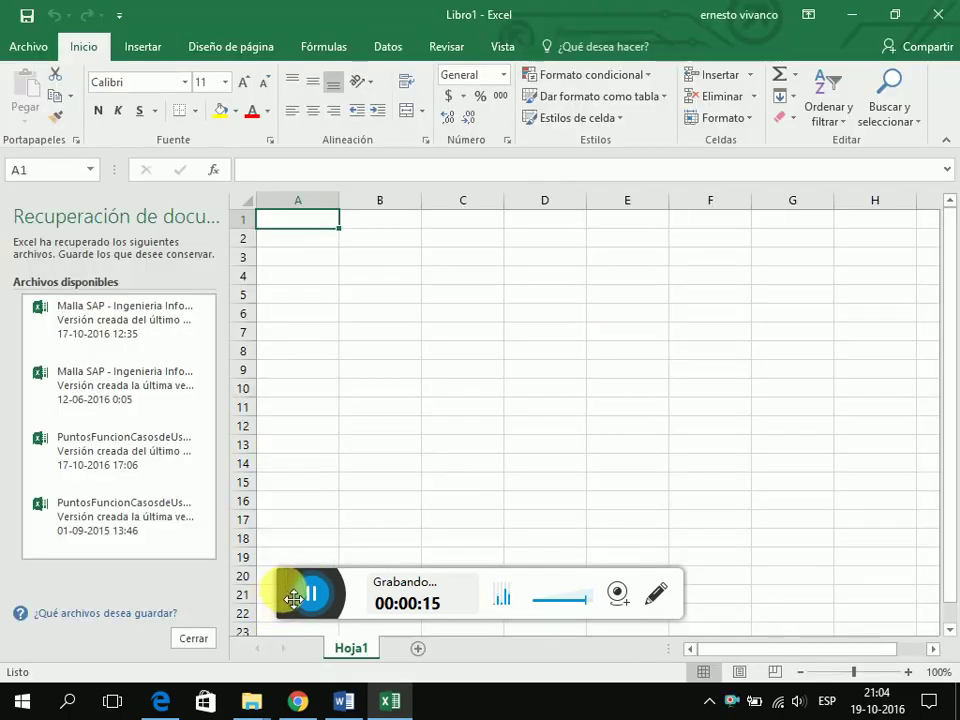
left_click_drag(294, 598, 449, 683)
left_click(181, 641)
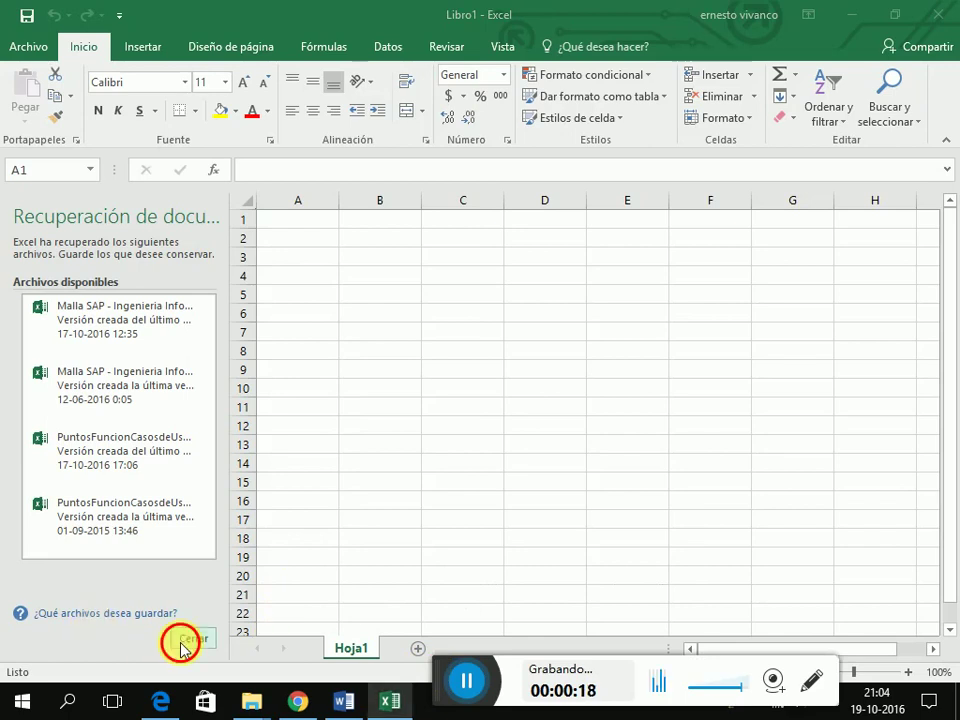
left_click(318, 243)
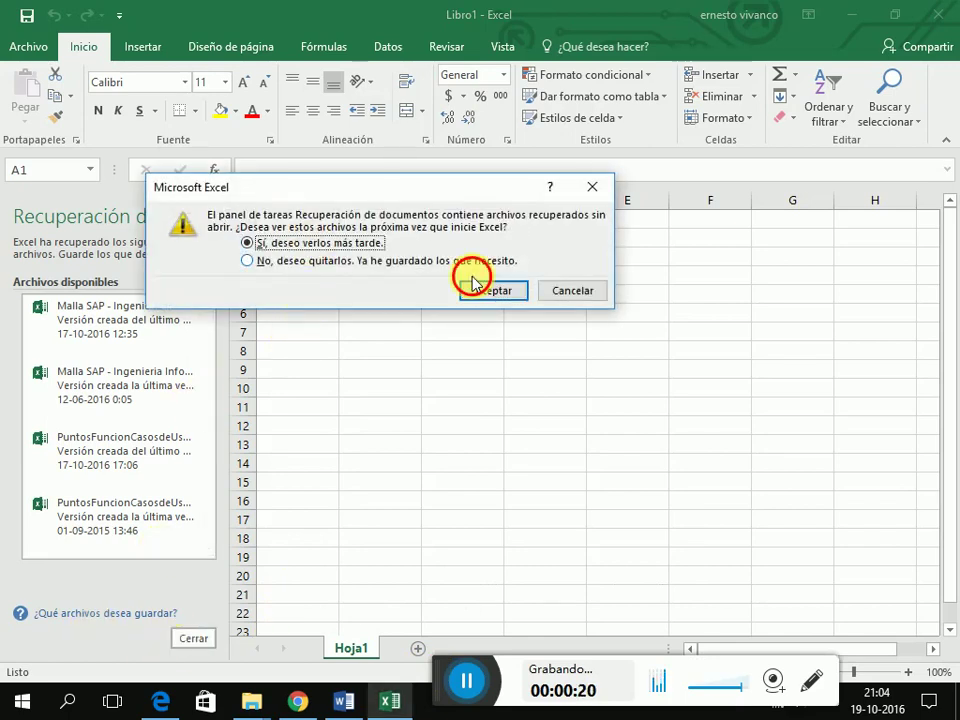
left_click(477, 291)
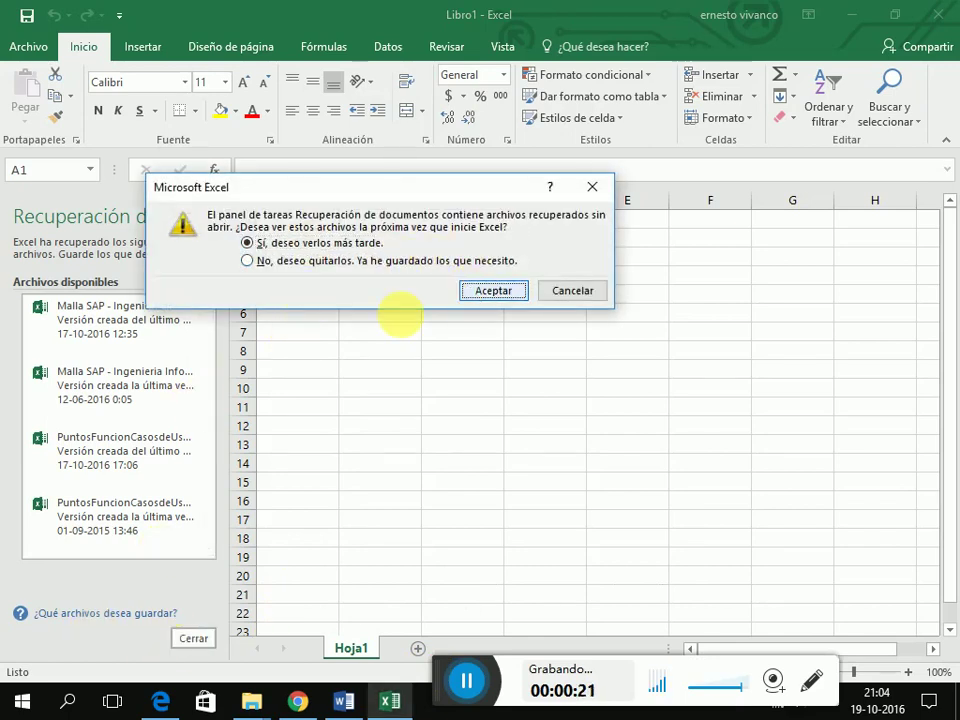
Step: Enter the row labels Ingresos in cell B4 and Costos in cell B5
left_click(161, 274)
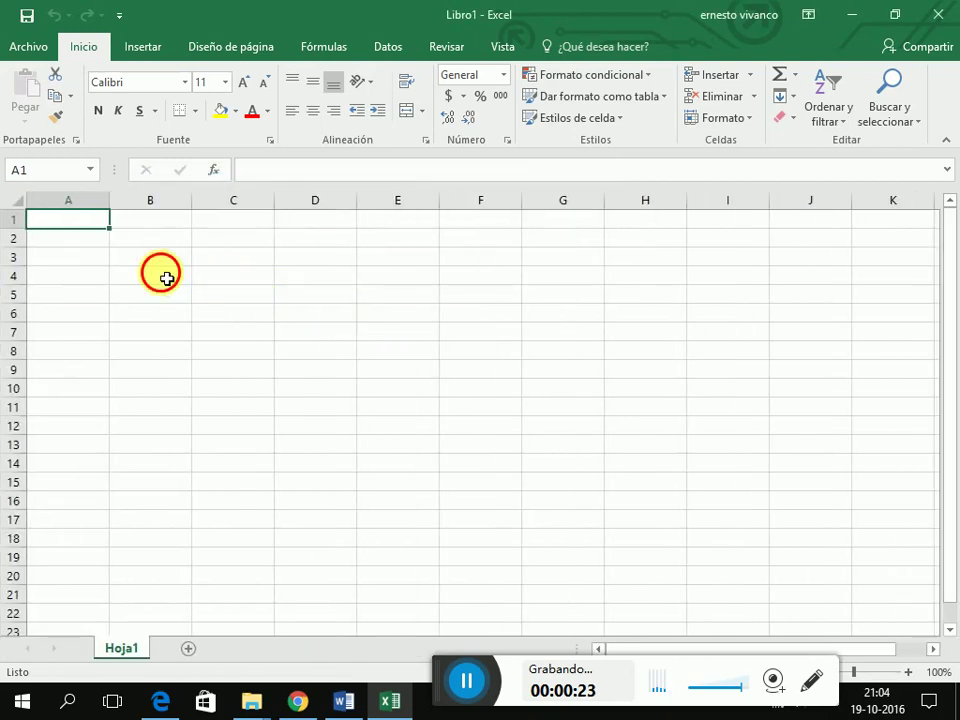
type("Invr")
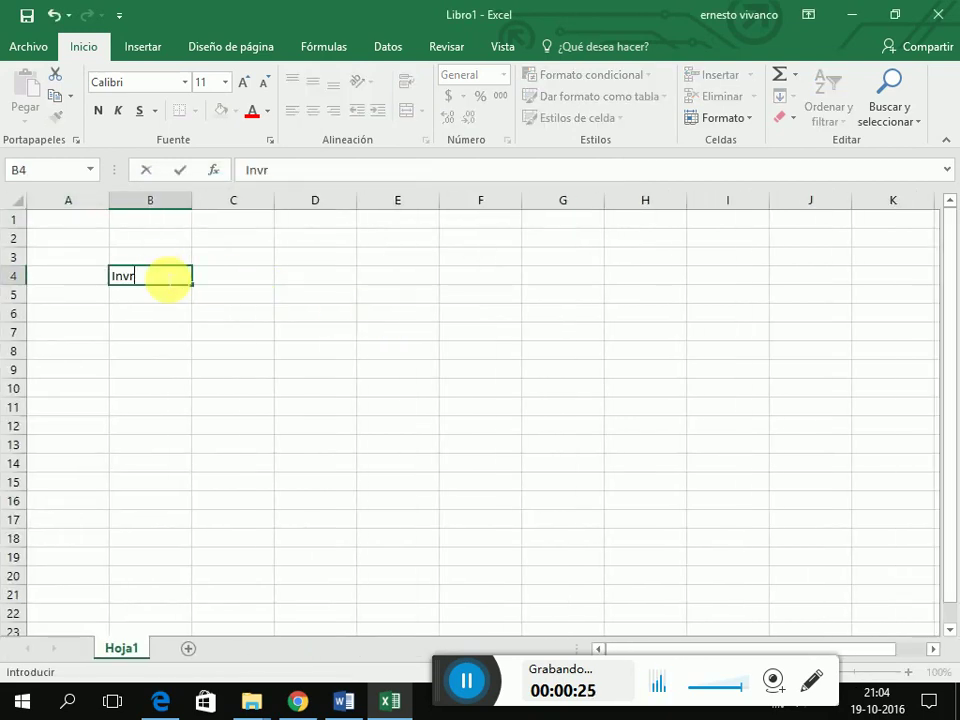
key("BackSpace")
key("BackSpace")
type("greso")
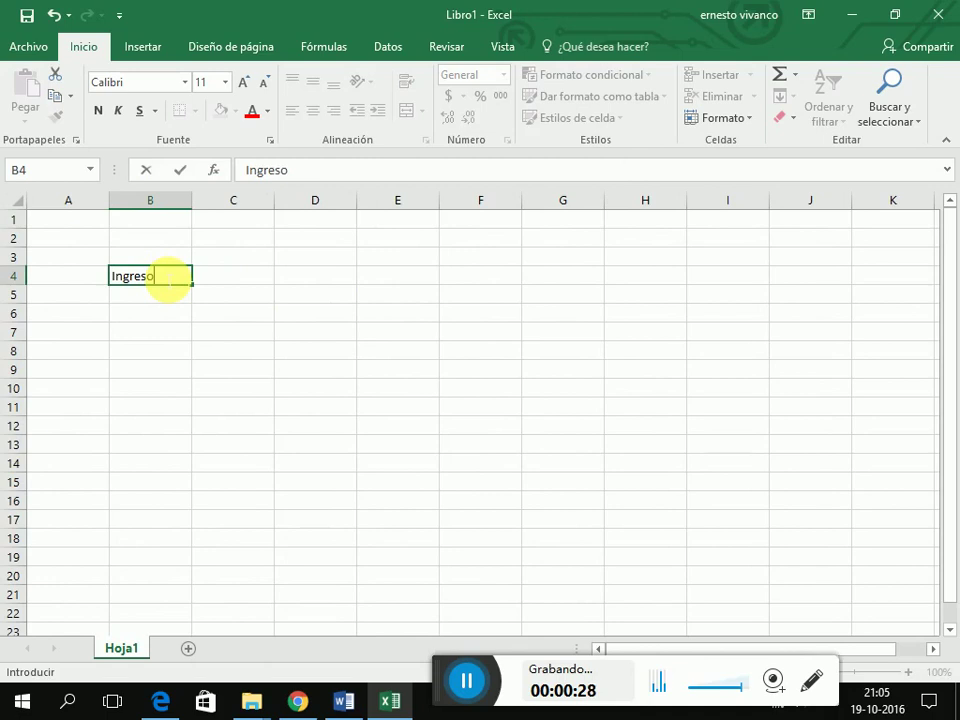
type("s")
key("Return")
type("Costos")
key("Return")
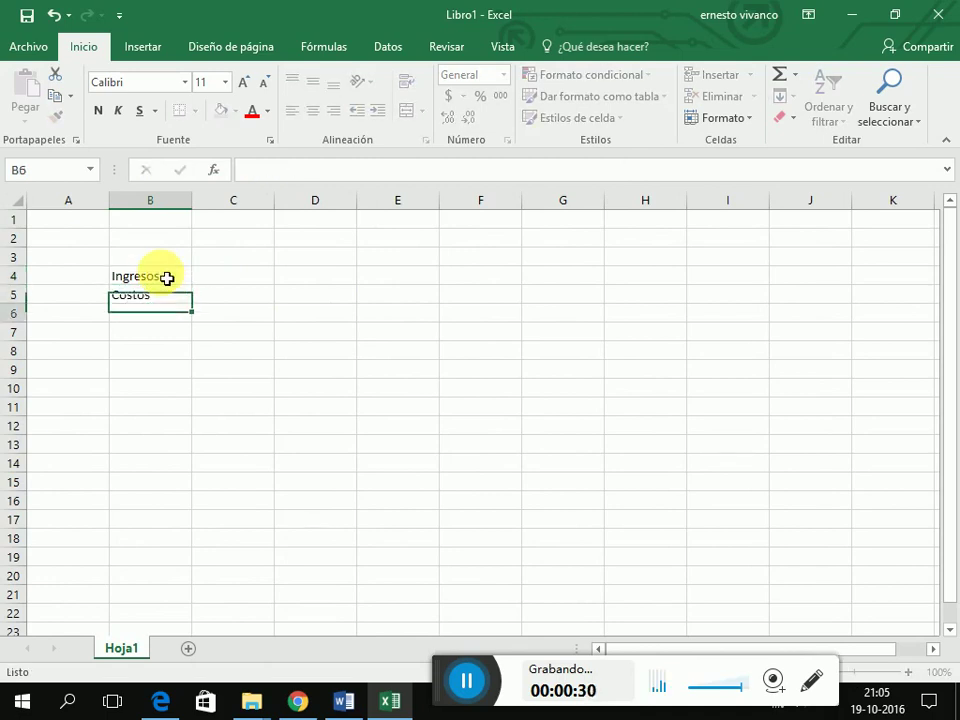
Step: Add the row labels Interes in cell B6 and U.A.I. in cell B7
type("Intre")
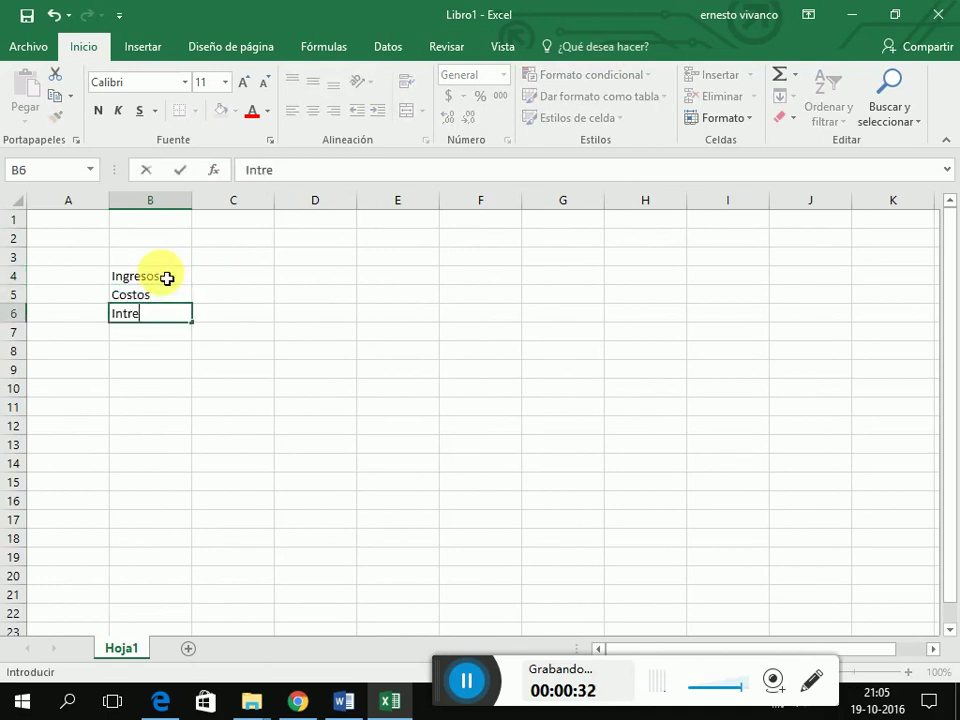
key("BackSpace")
key("BackSpace")
type("eres")
key("ctrl+Return")
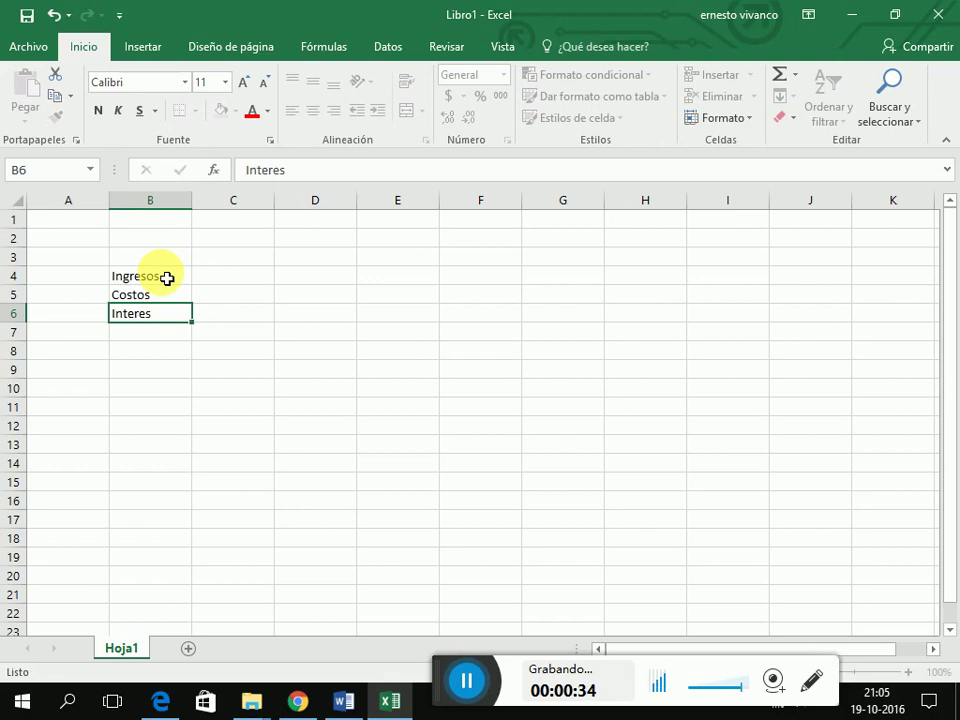
key("Return")
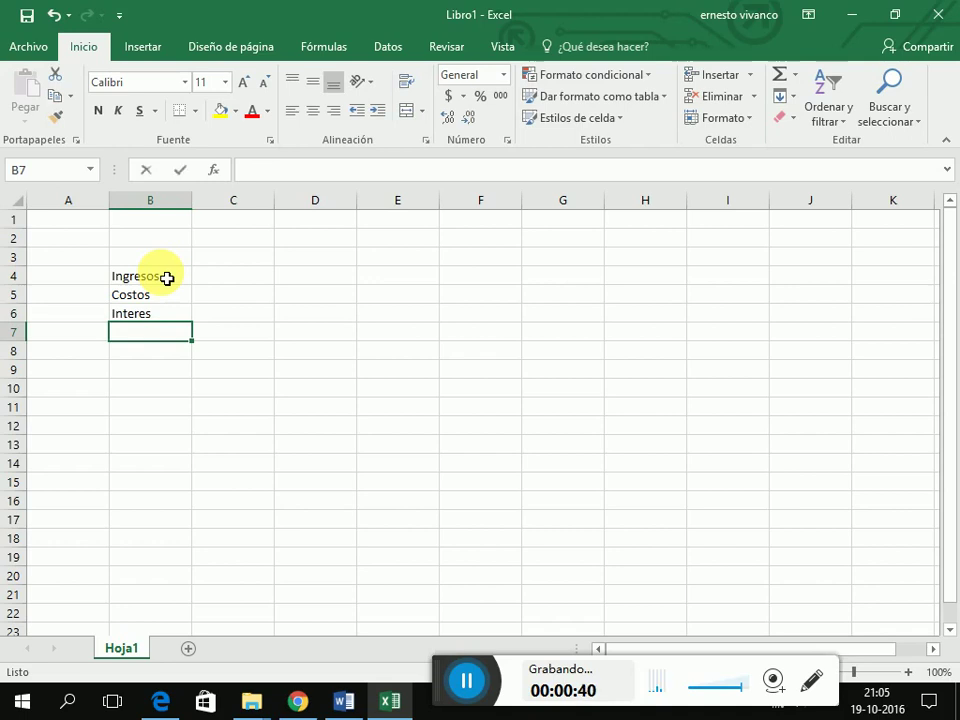
type("U.A.I")
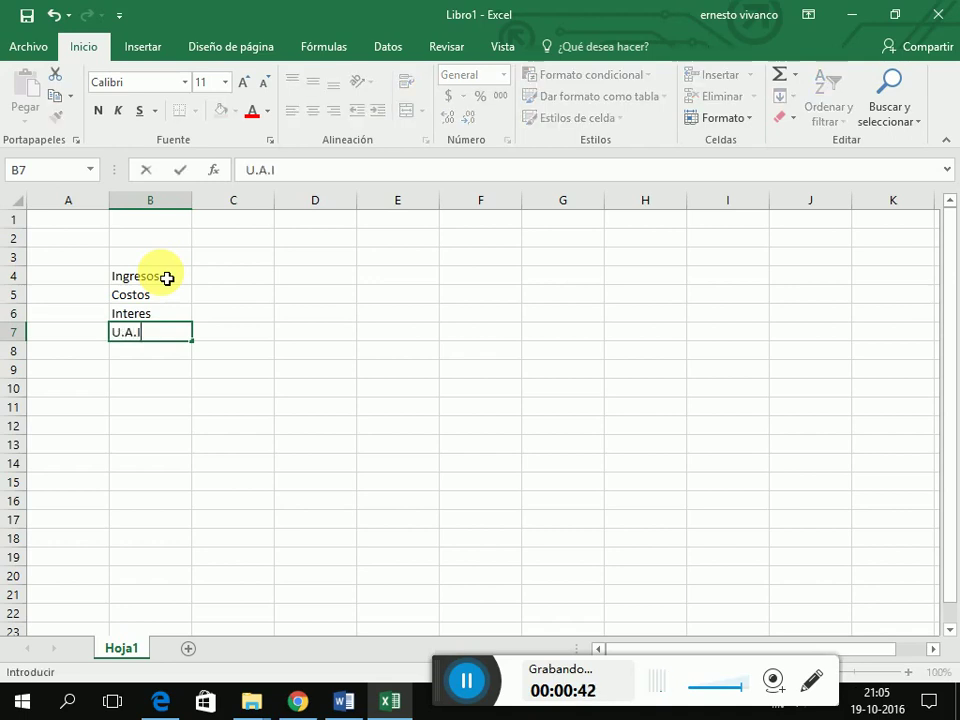
type(".")
key("Return")
Step: Add the row labels Impuesto in cell B8 and U.D.I. in cell B9
type("Impuesto")
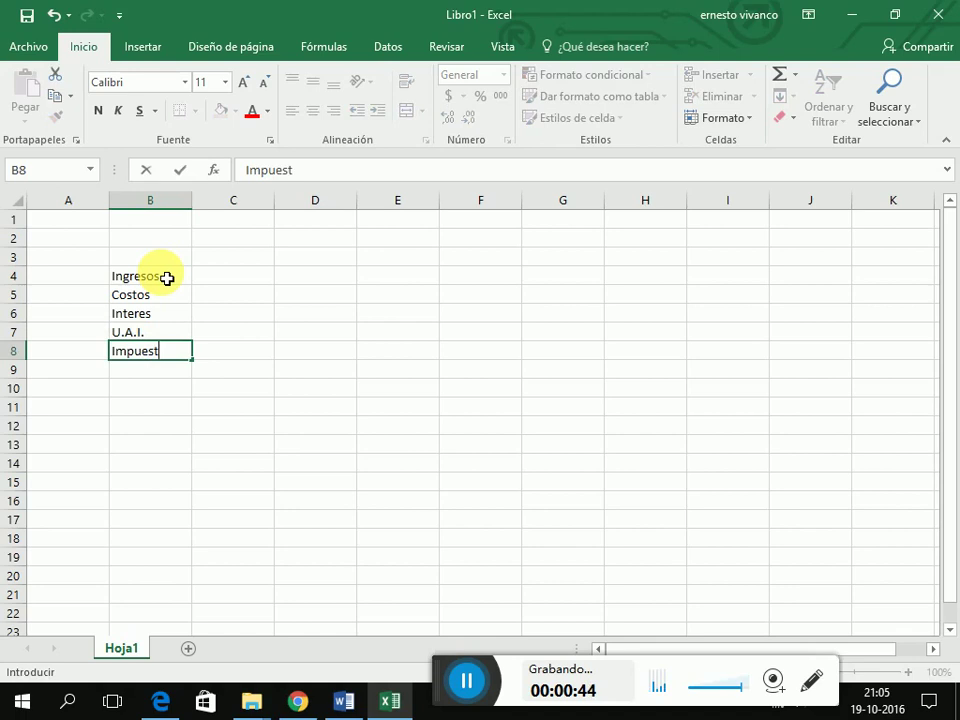
key("ctrl+Return")
key("Down")
type("U.")
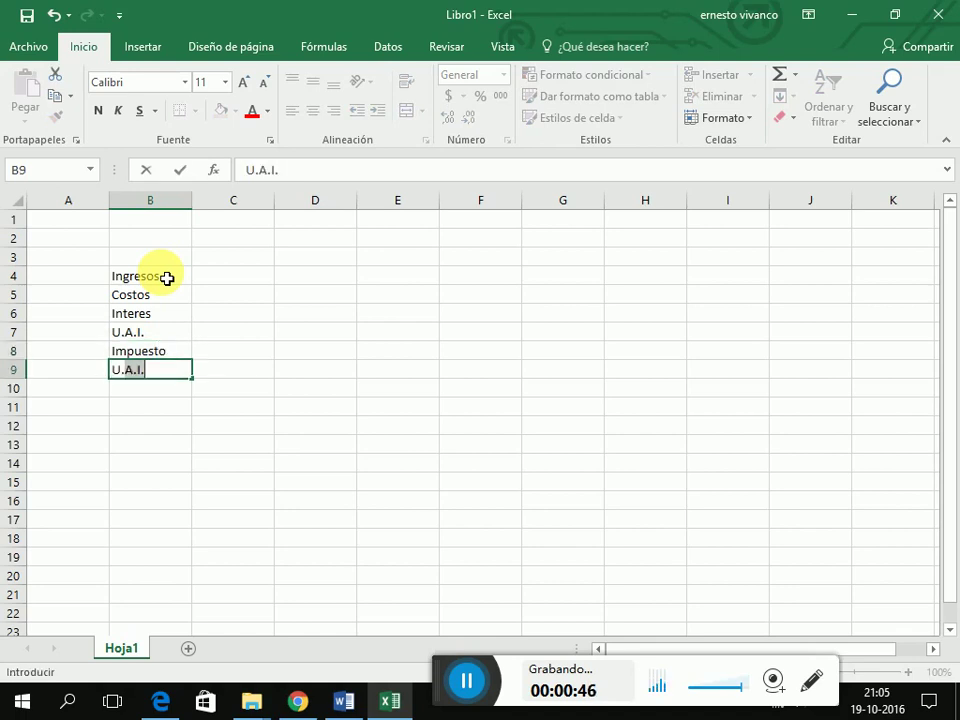
type("D.I.")
key("Return")
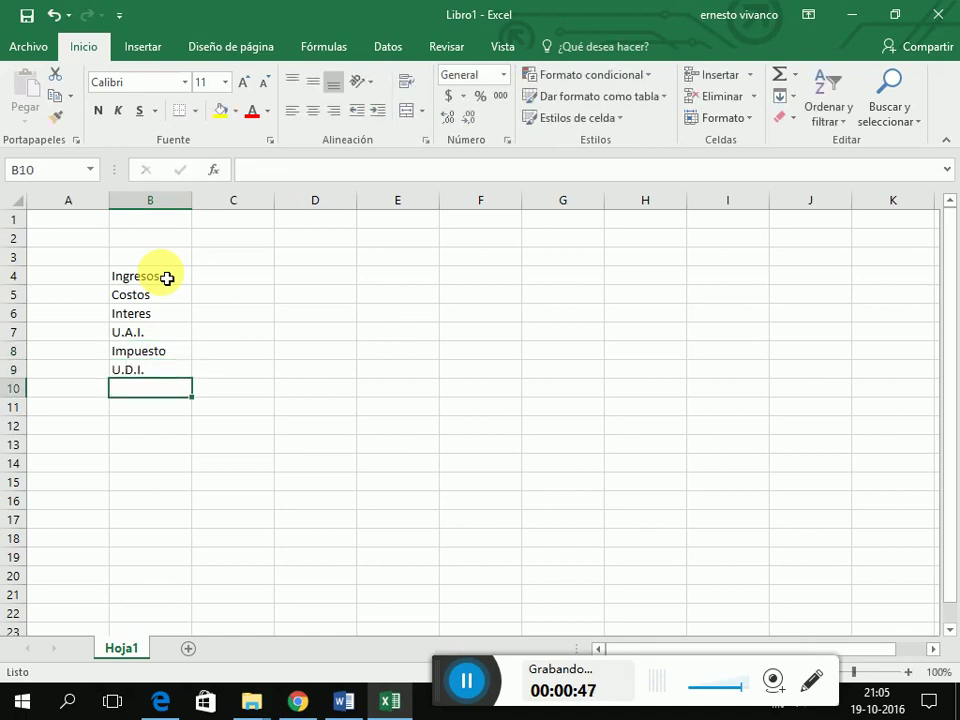
Step: Add the row labels Capital de trabajo in cell B10 and Flujo Caja in cell B11
type("Capital")
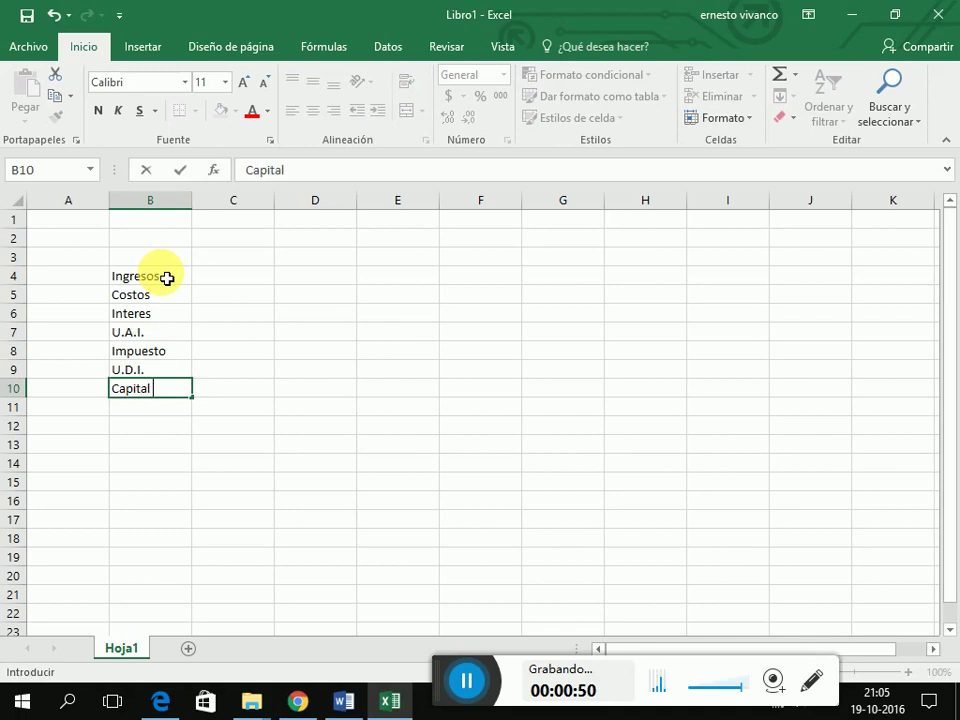
type(" de trabajo")
key("Return")
type("Fluj")
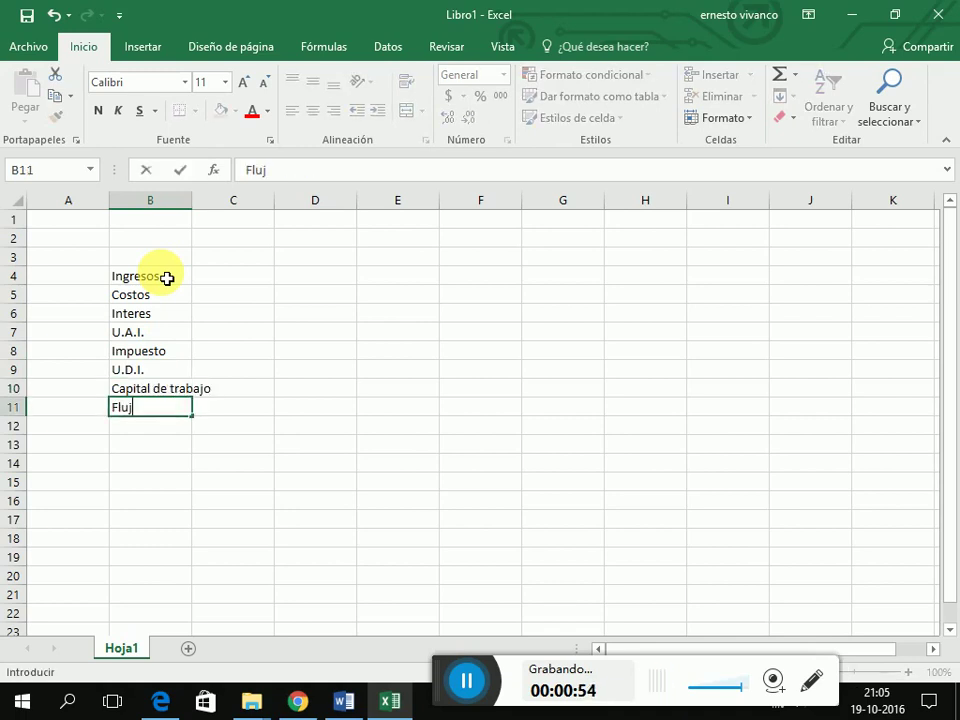
type("o Caja")
key("Return")
Step: Autofit the width of column B to its row labels
key("Up")
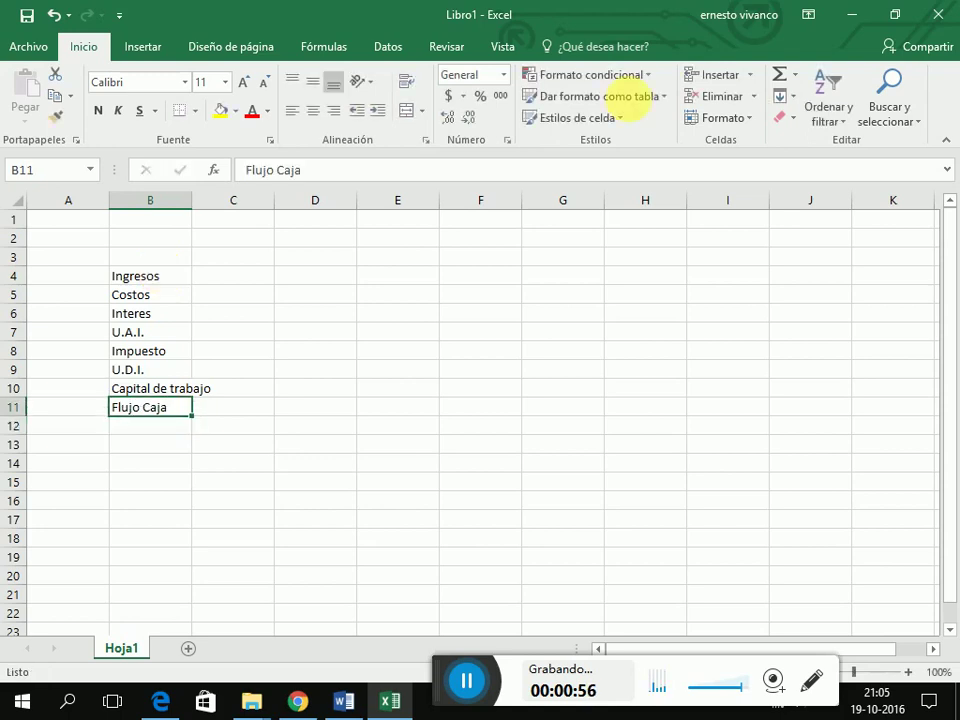
key("Up")
key("Up")
key("Up")
key("Up")
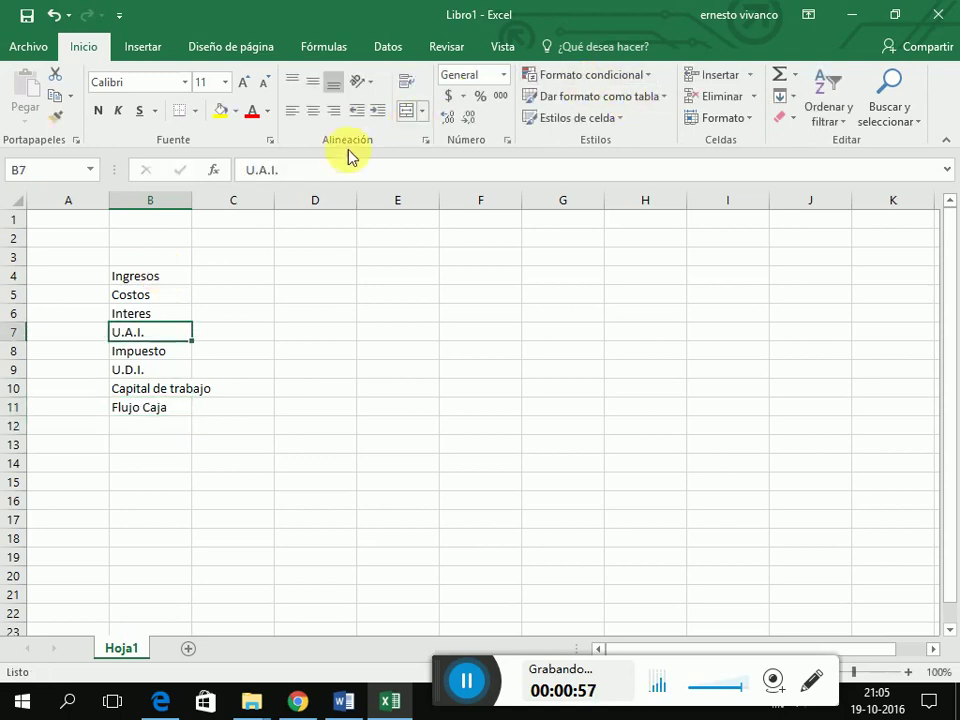
key("alt+h")
key("o")
key("i")
Step: Enter the column headings Año 0, Año 1 and Año 2 in cells C3 to E3
left_click(247, 262)
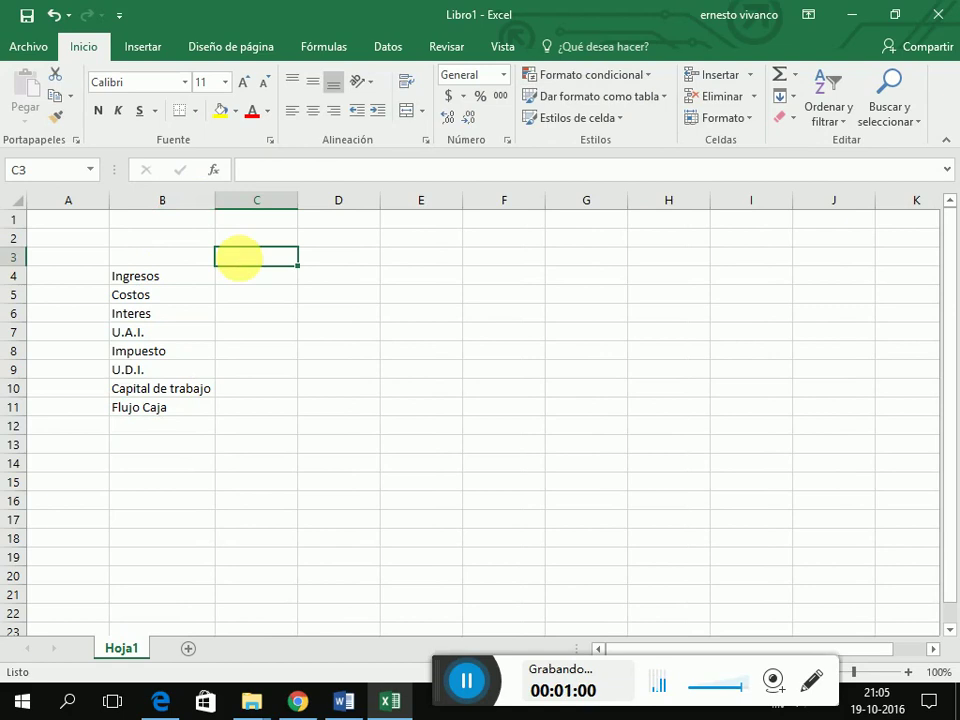
type("Año 0")
key("Return")
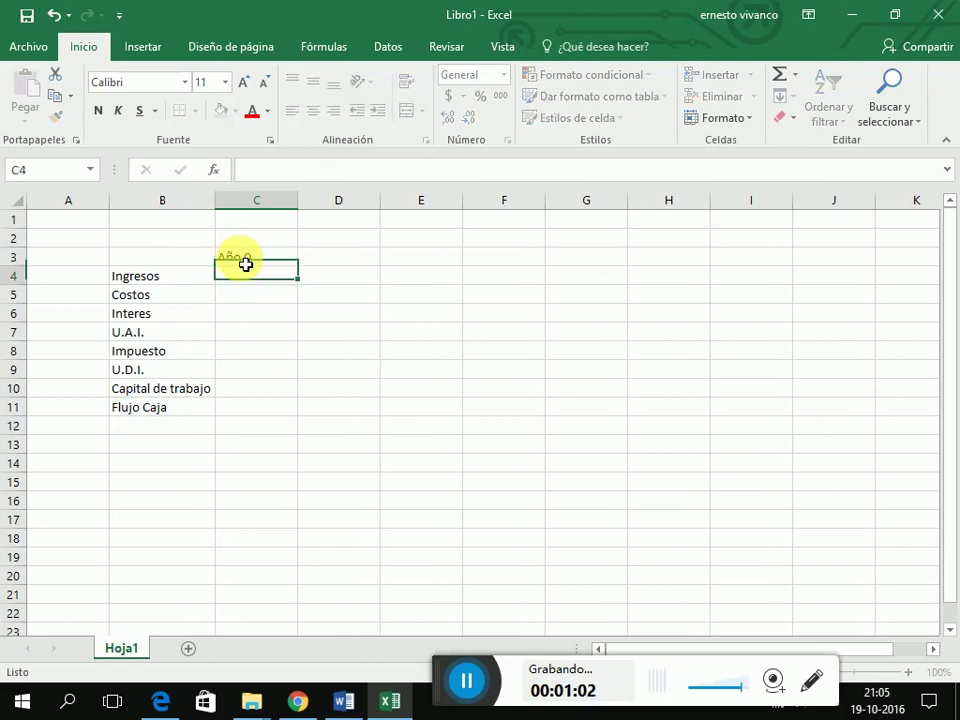
key("Up")
key("Right")
type("Año 1")
key("Right")
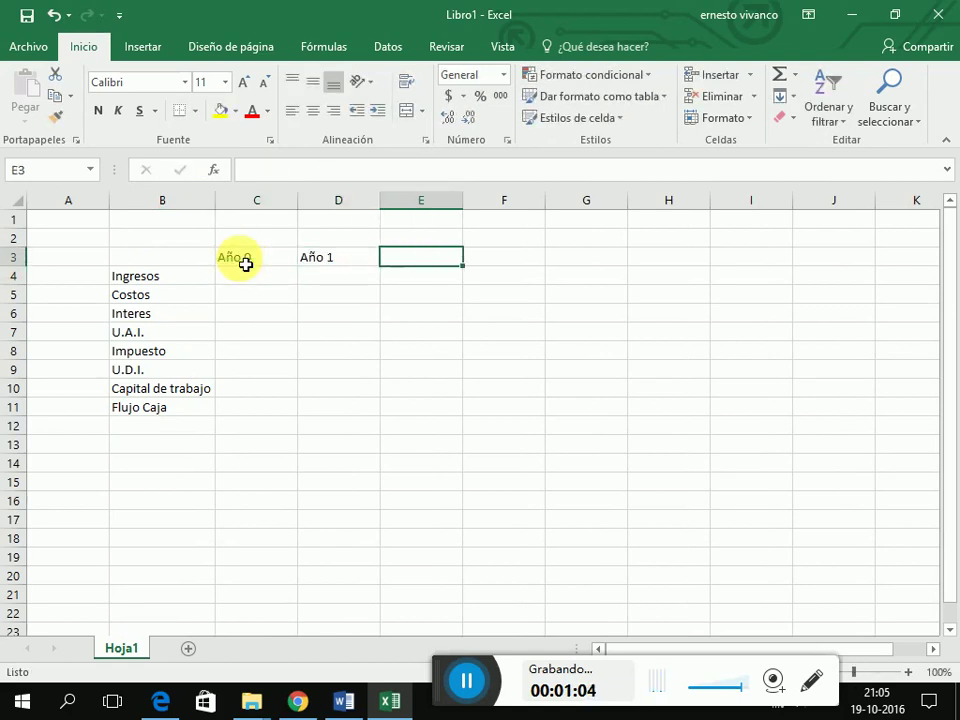
type("Año 2")
key("Return")
Step: Extend the year headings in C3:E3 as a series across row 3 up to Año 8 in K3
left_click_drag(289, 263, 418, 268)
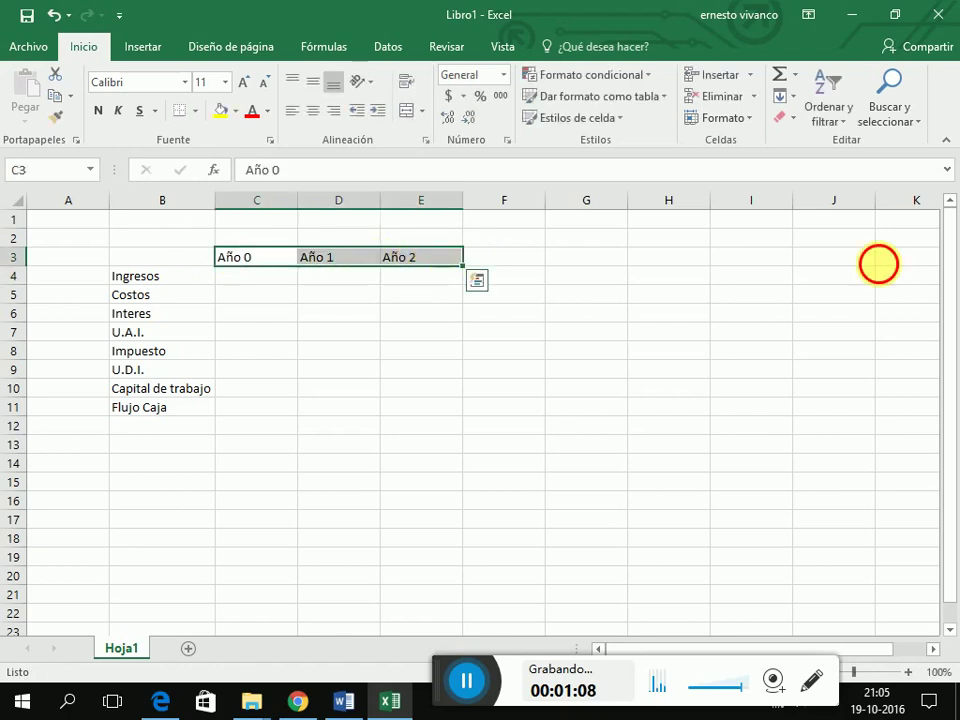
left_click_drag(892, 271, 928, 272)
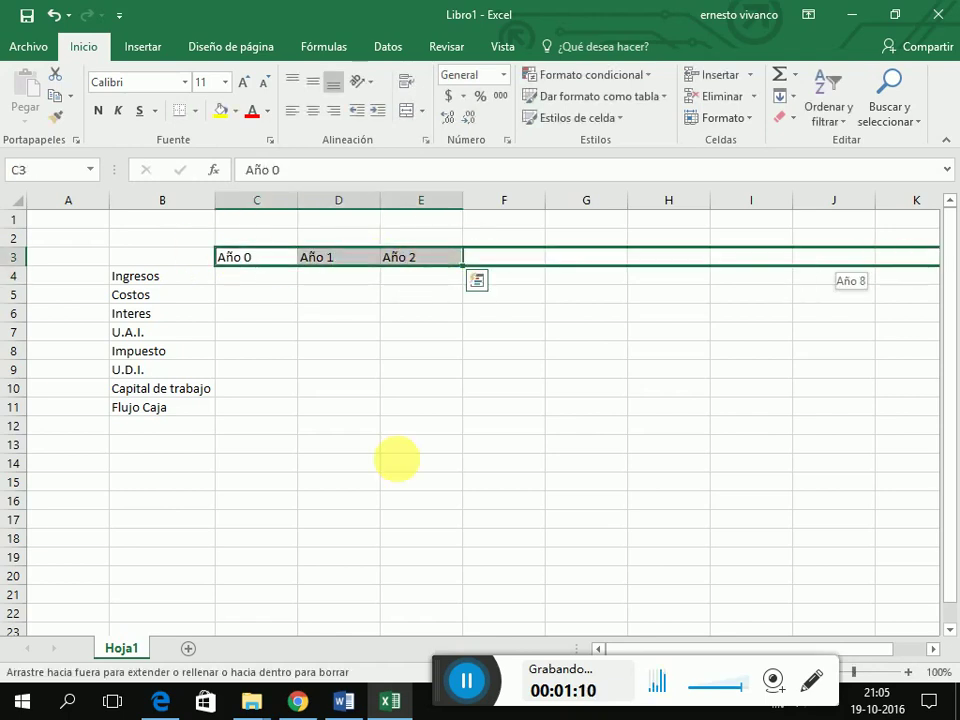
left_click(294, 340)
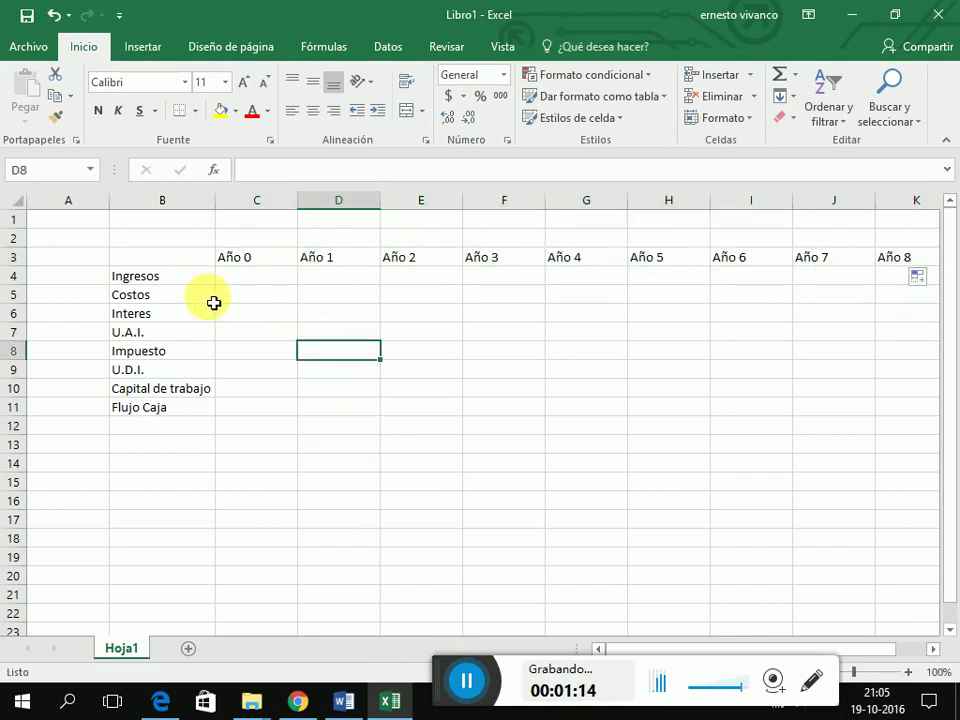
Step: Enter the period numbers 1, 2 and 3 in cells D2 to F2, above Año 1 to Año 3
left_click(336, 222)
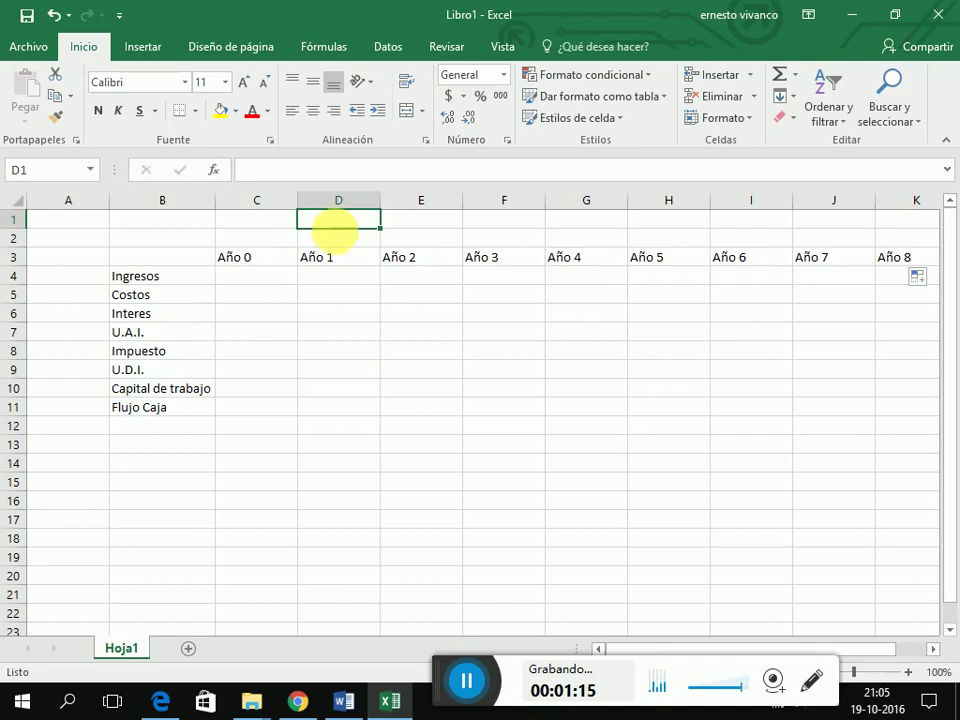
left_click(340, 242)
type("1")
key("Tab")
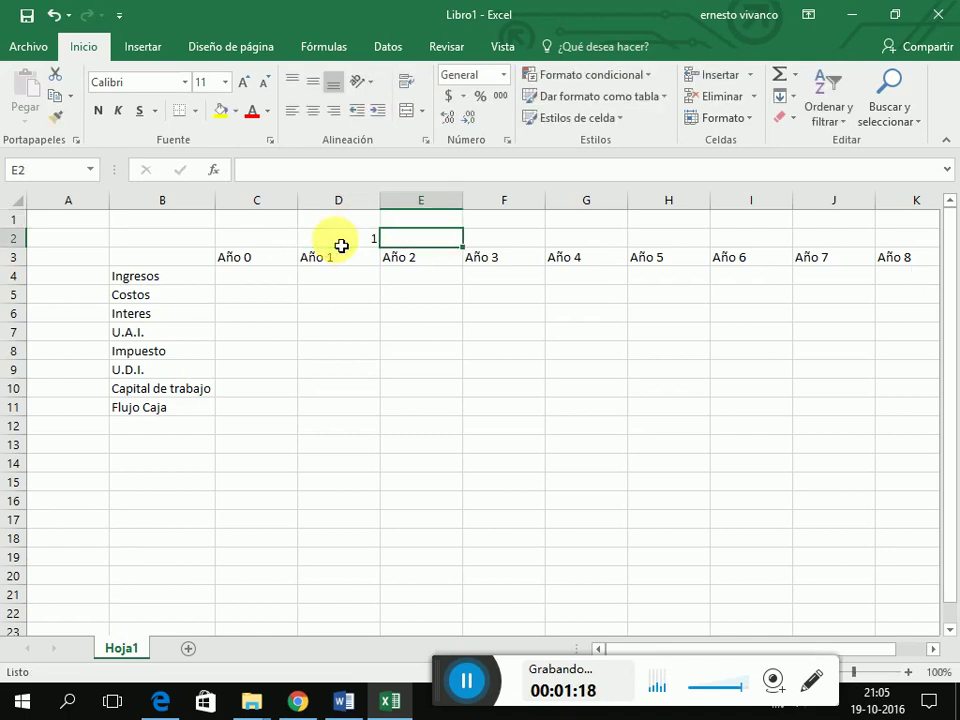
left_click(341, 245)
key("Tab")
type("2")
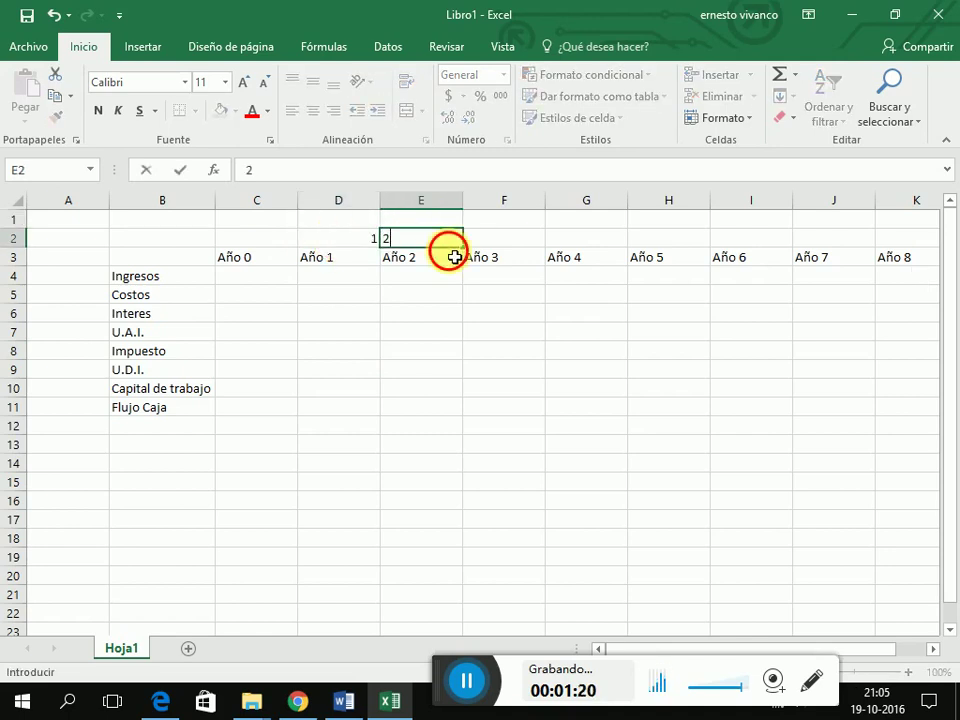
key("Down")
key("Down")
key("Down")
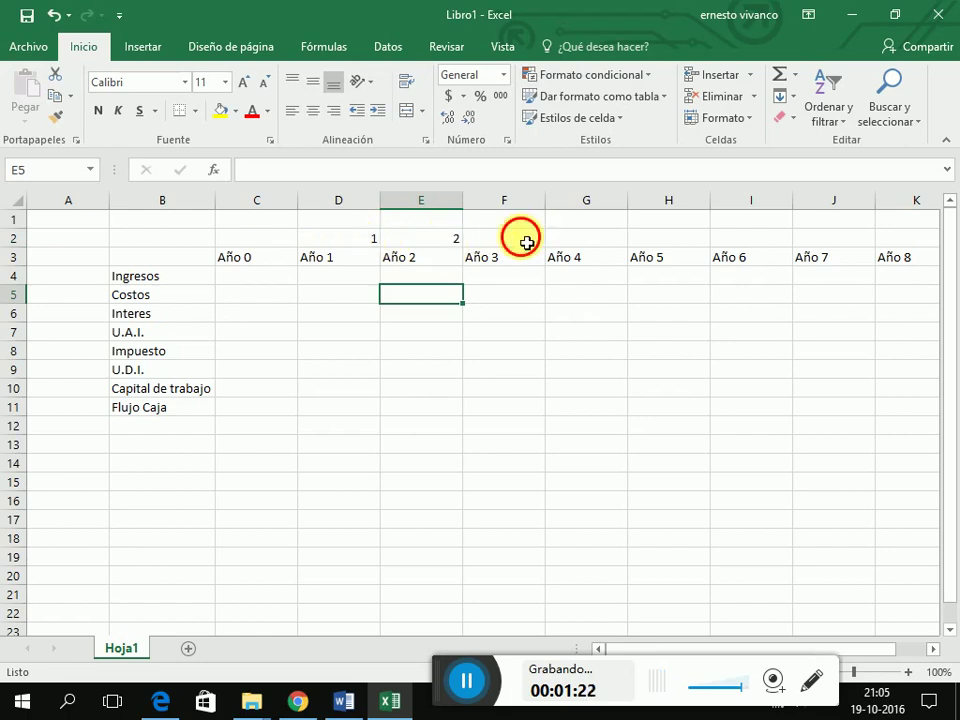
left_click(526, 241)
type("3")
Step: Extend the period numbers in row 2 as a series up to 7 in J2, and enter 8 in K2
left_click(366, 238)
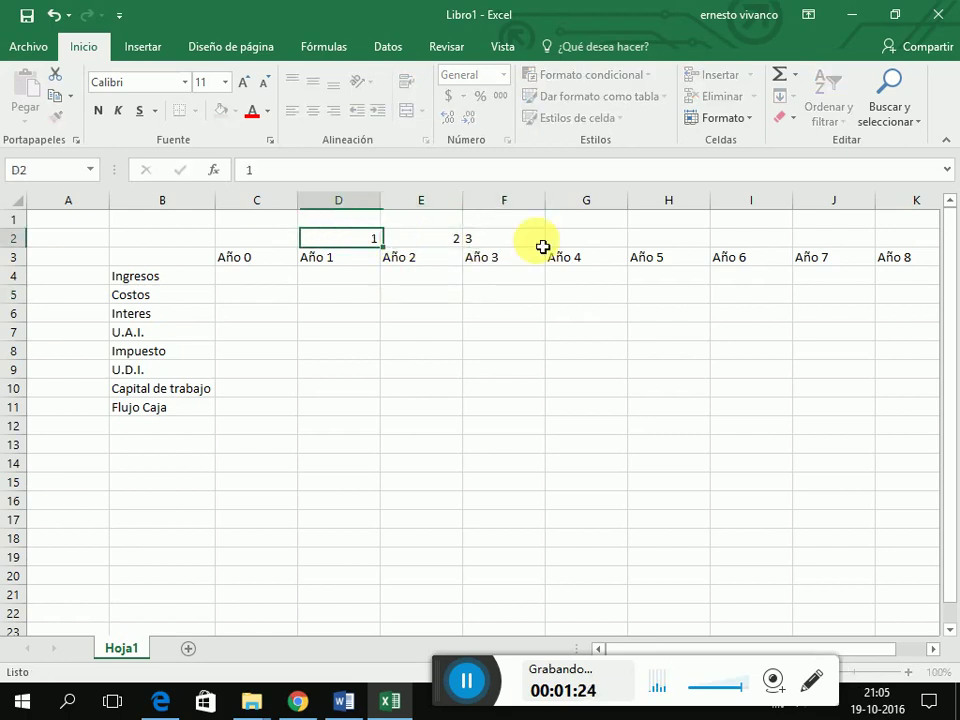
left_click(542, 246, "shift")
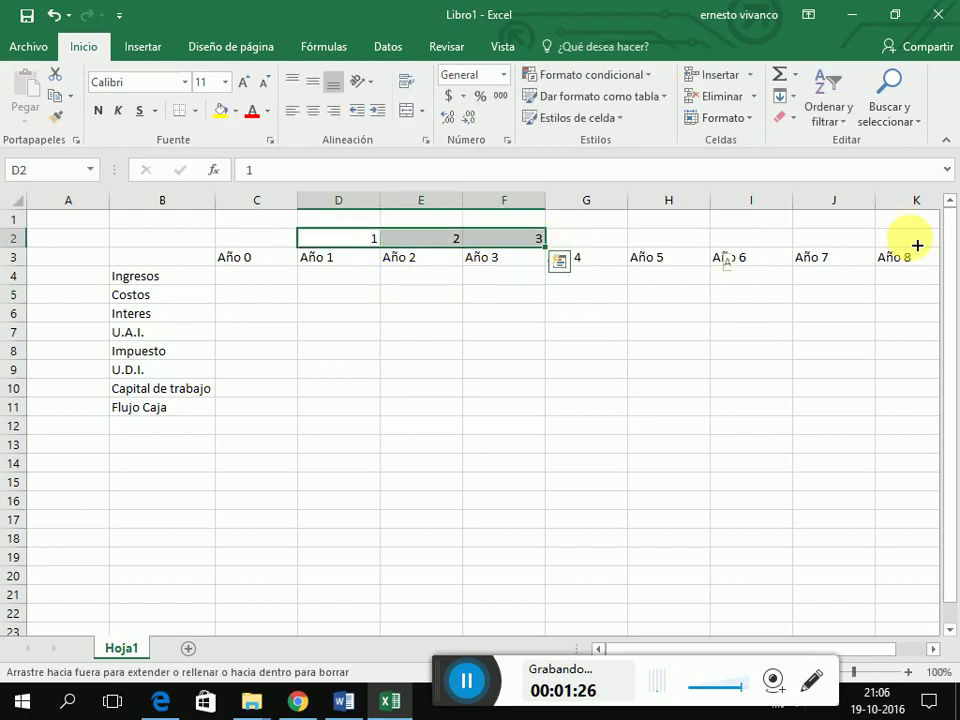
left_click_drag(917, 244, 907, 244)
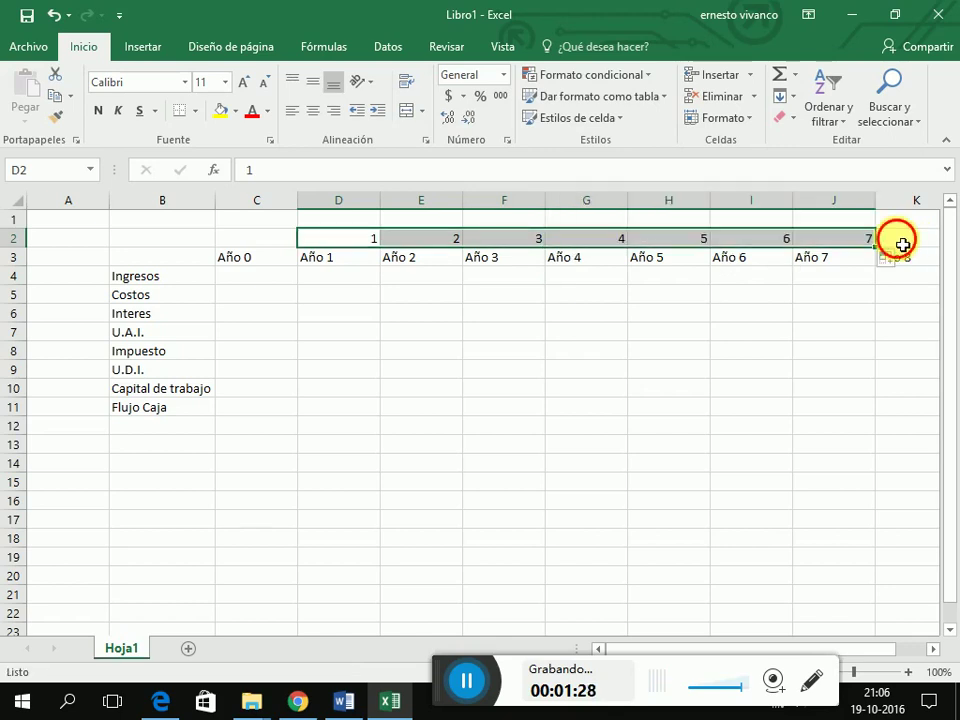
left_click(890, 242)
type("8")
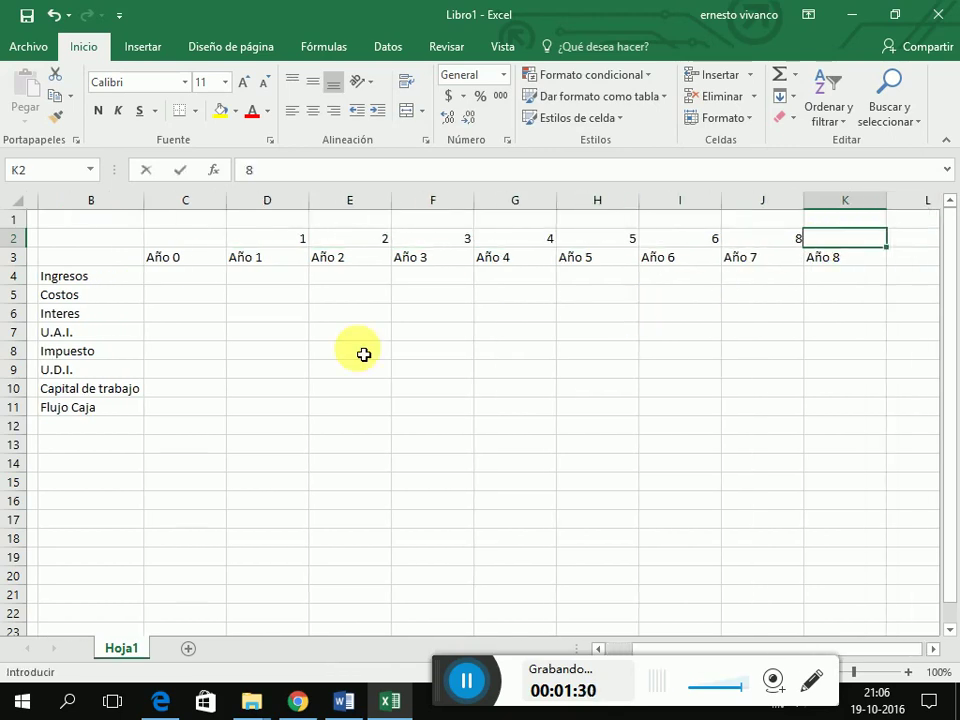
left_click(363, 354)
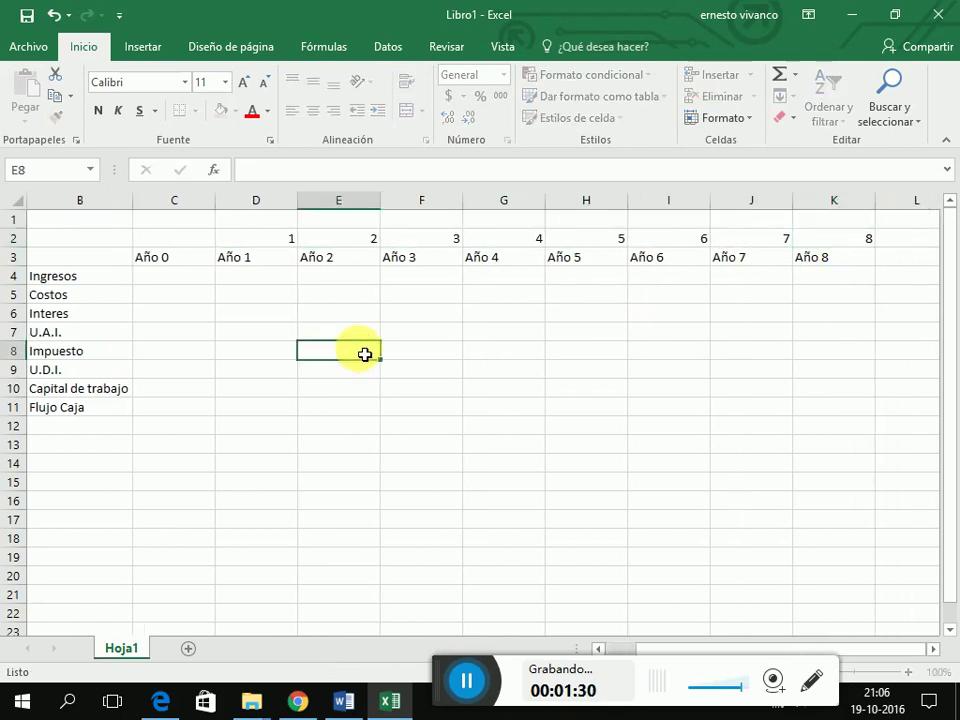
left_click(175, 296)
key("Left")
key("Left")
key("Right")
key("Right")
key("Right")
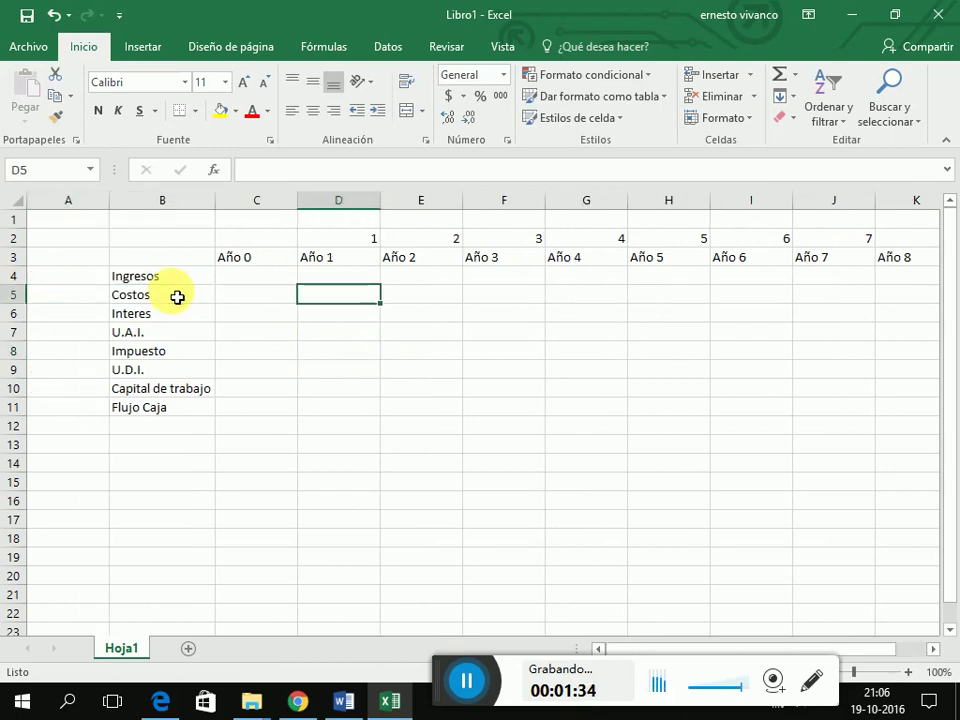
Step: Build the Año 1 Ingresos formula =2000000*D2-120000*D2^2 in cell D4
key("Up")
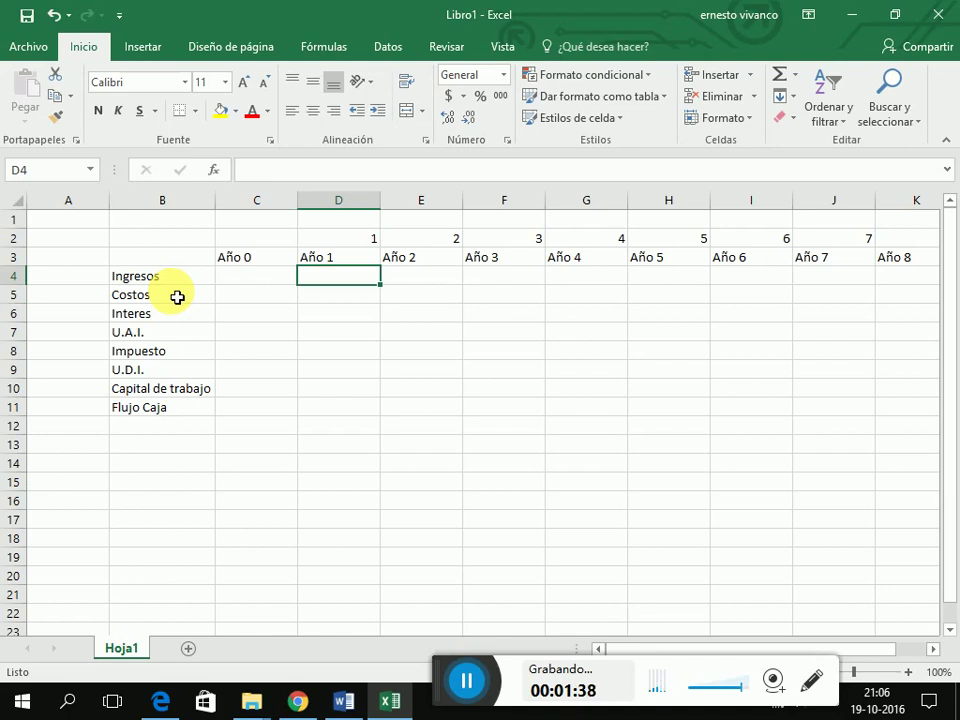
type("=")
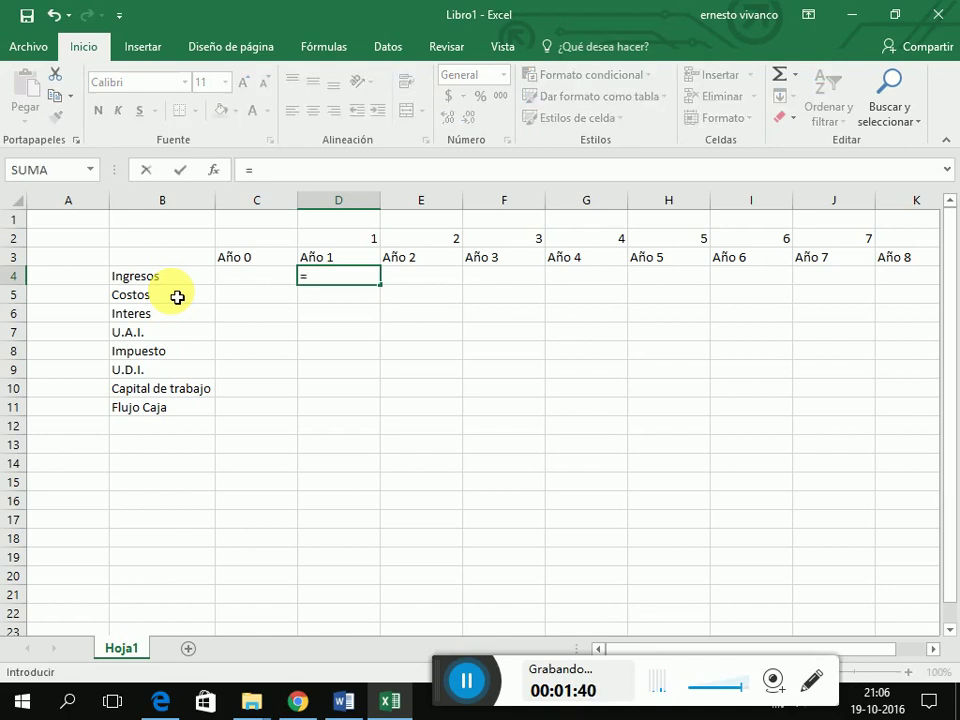
type("200000")
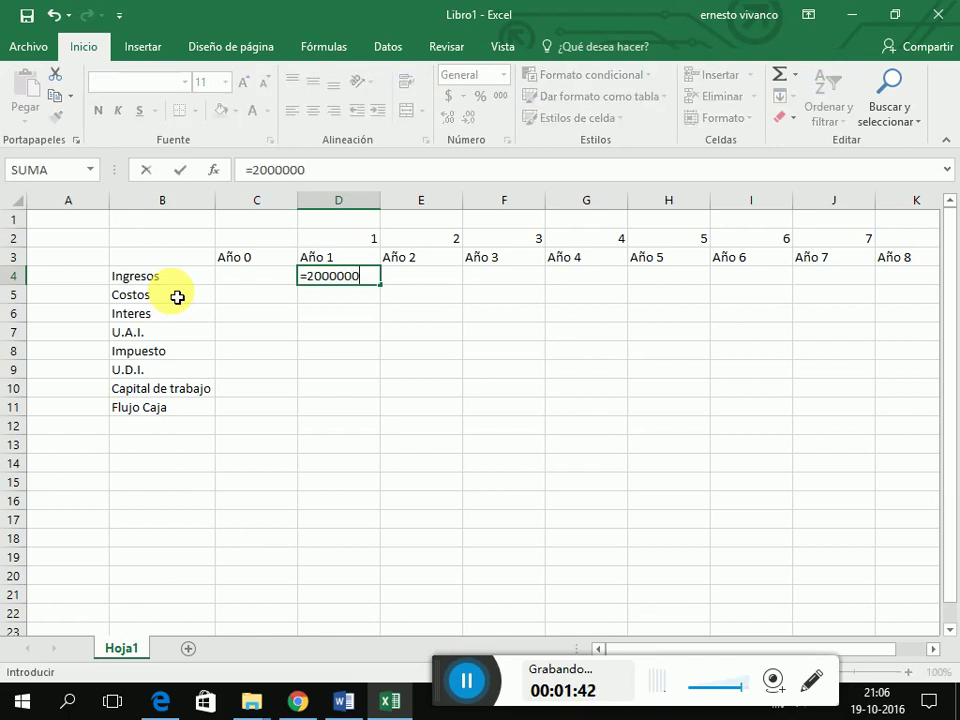
type("0*")
left_click(337, 244)
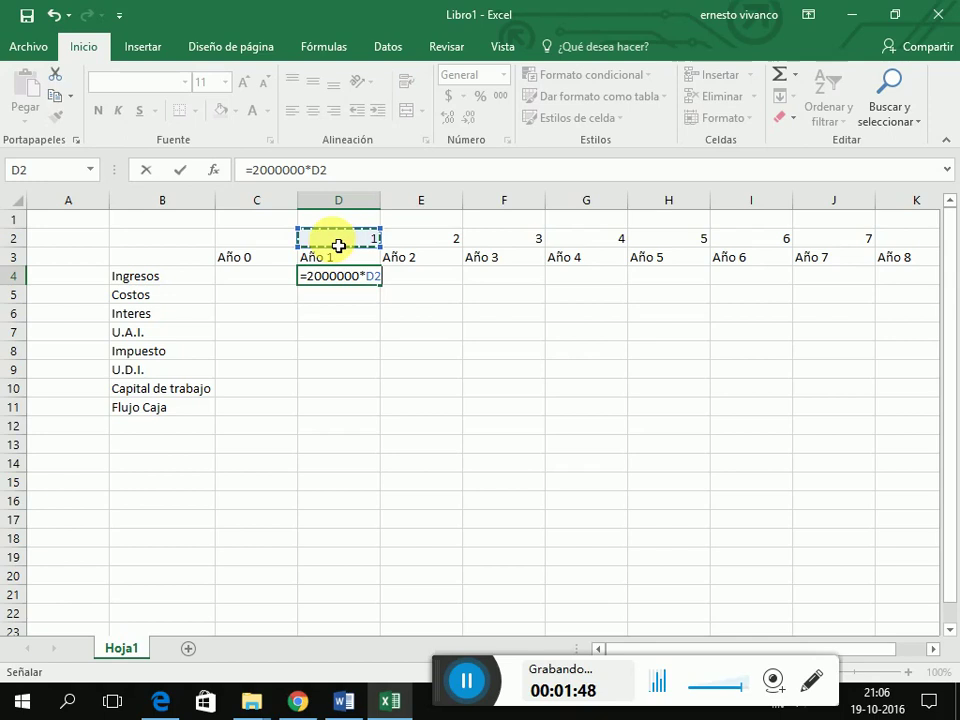
type("-")
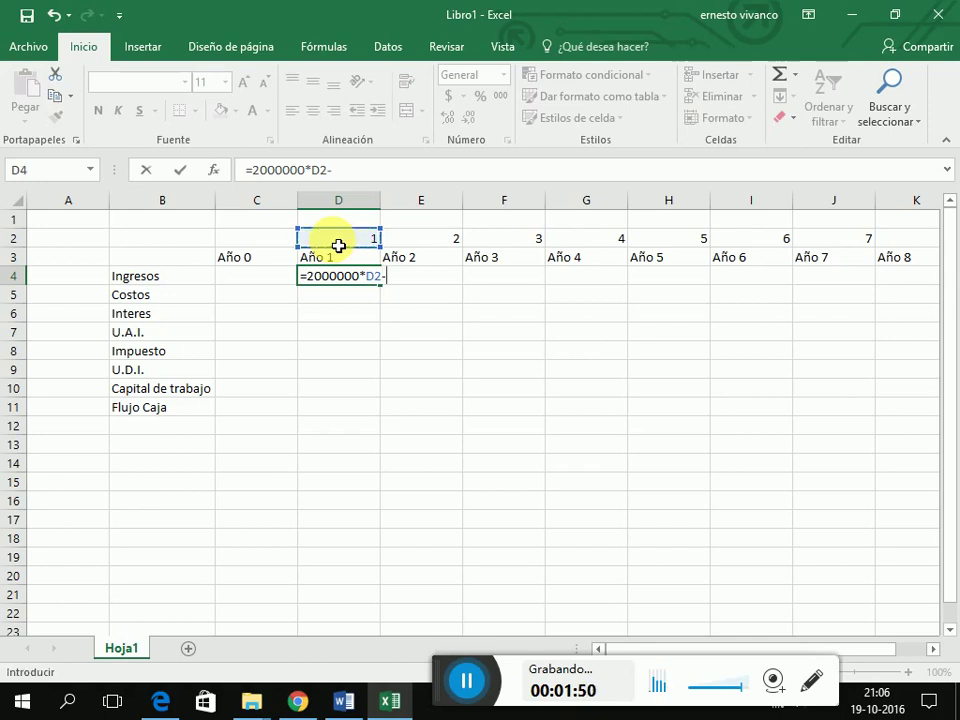
type("120000")
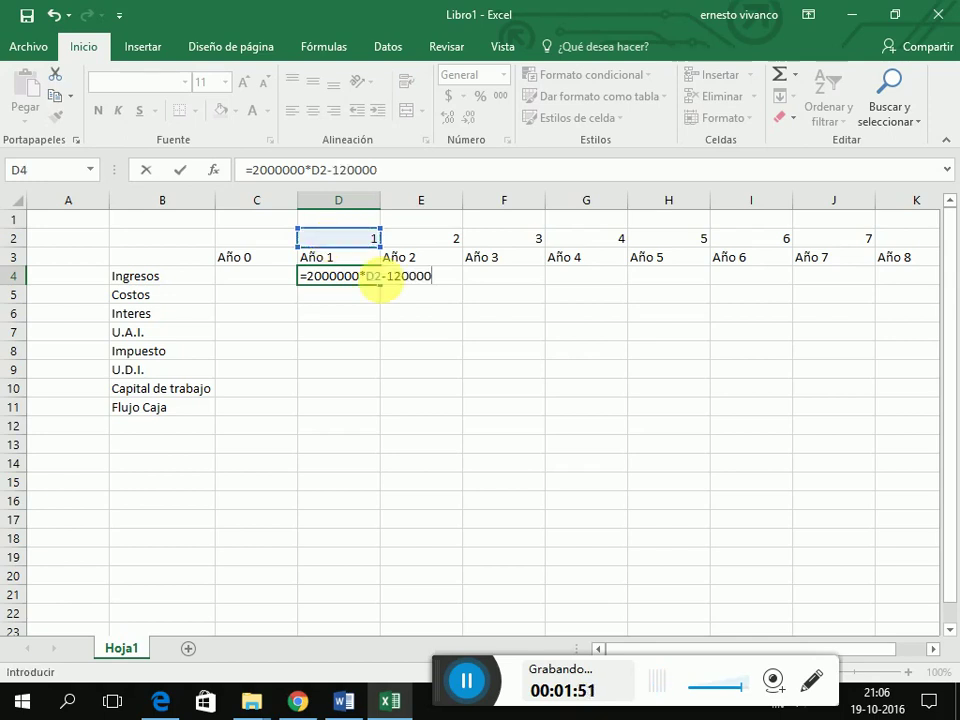
type("*")
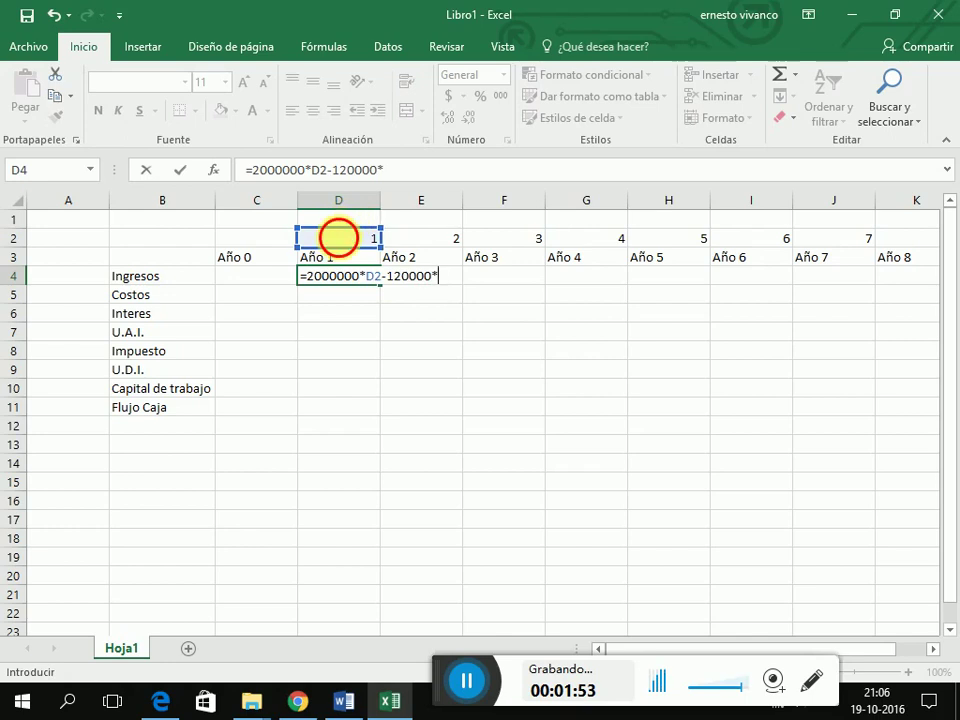
left_click(344, 240)
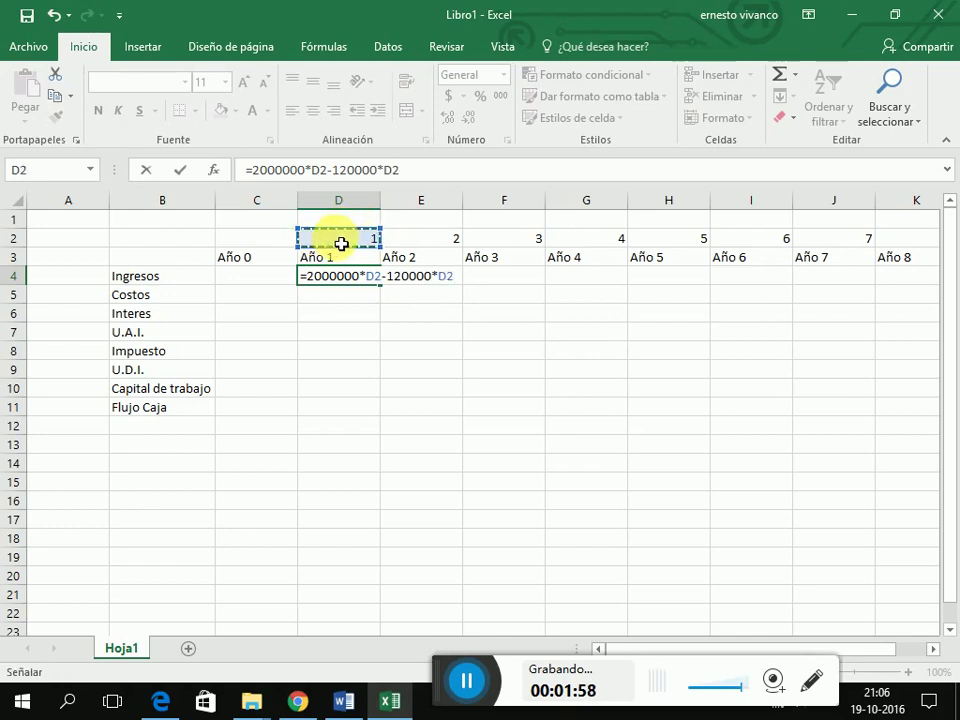
type("^2")
Step: Enclose the squared term in parentheses so the D4 formula reads =2000000*D2-120000*(D2^2), and enter it
left_click(383, 171)
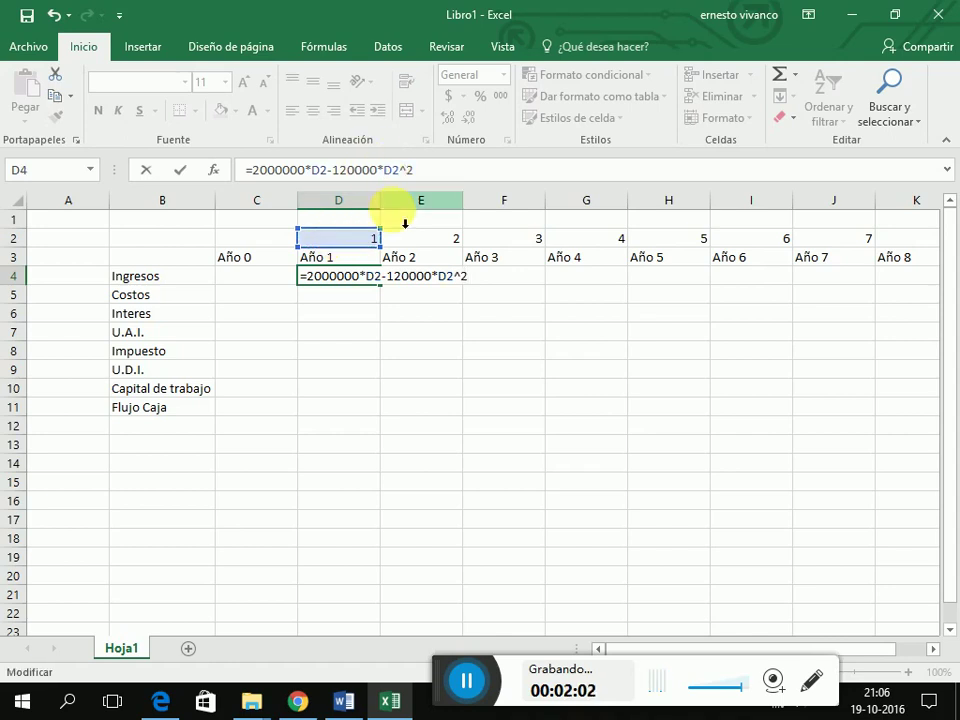
type("(")
key("End")
type(")")
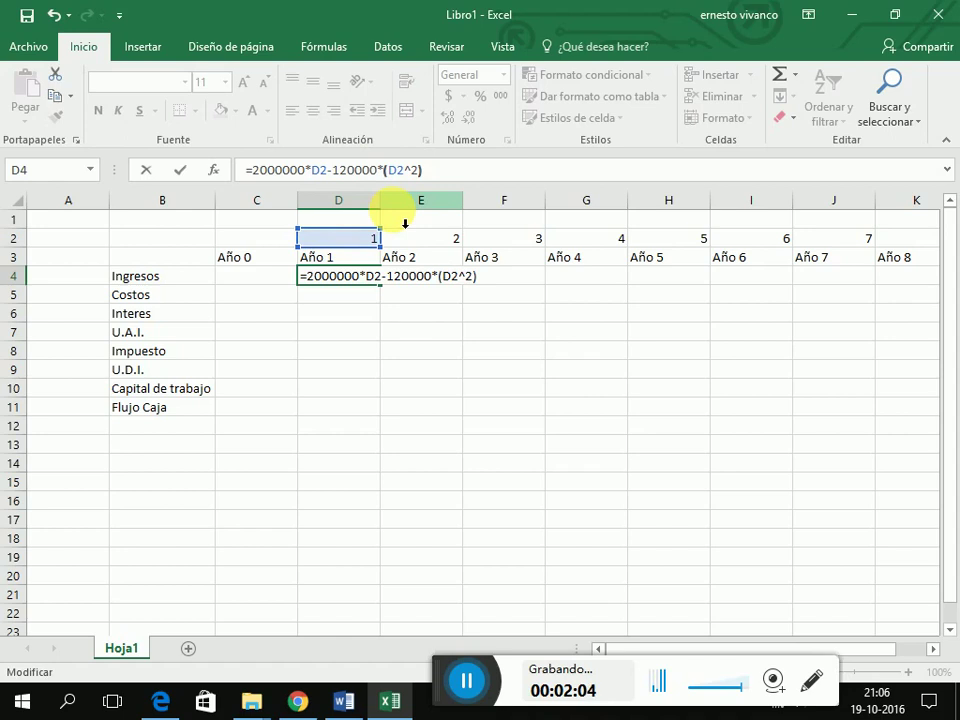
key("Return")
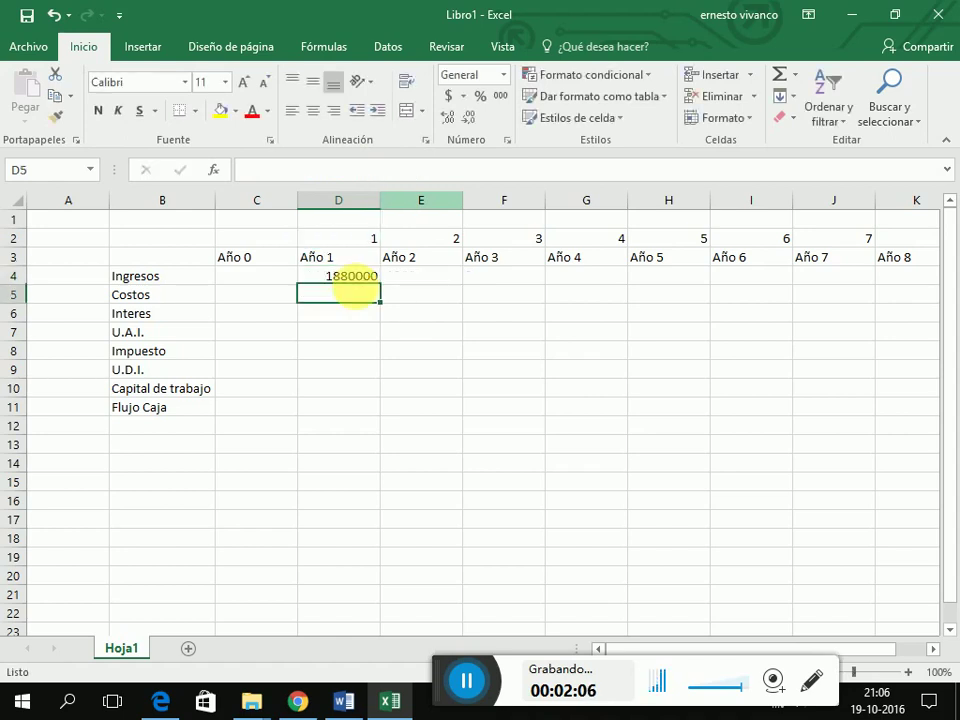
Step: Copy the 120000*(D2^2) term from the Ingresos formula in D4 and enter =120000*(D2^2) as Año 1 Costos in D5
left_click(336, 279)
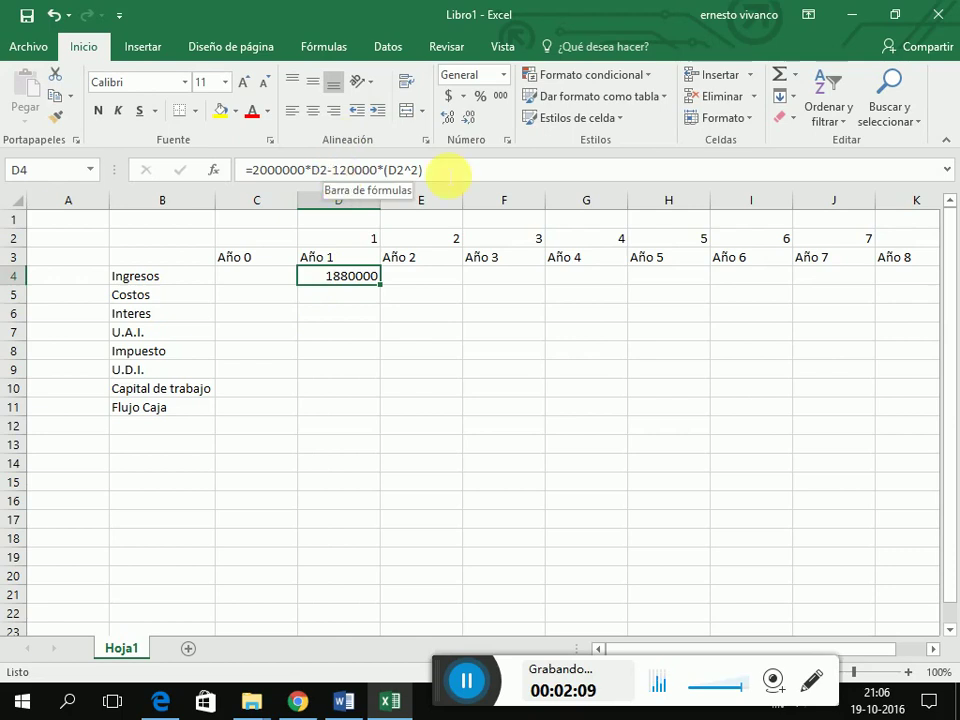
left_click_drag(333, 170, 447, 170)
key("ctrl+c")
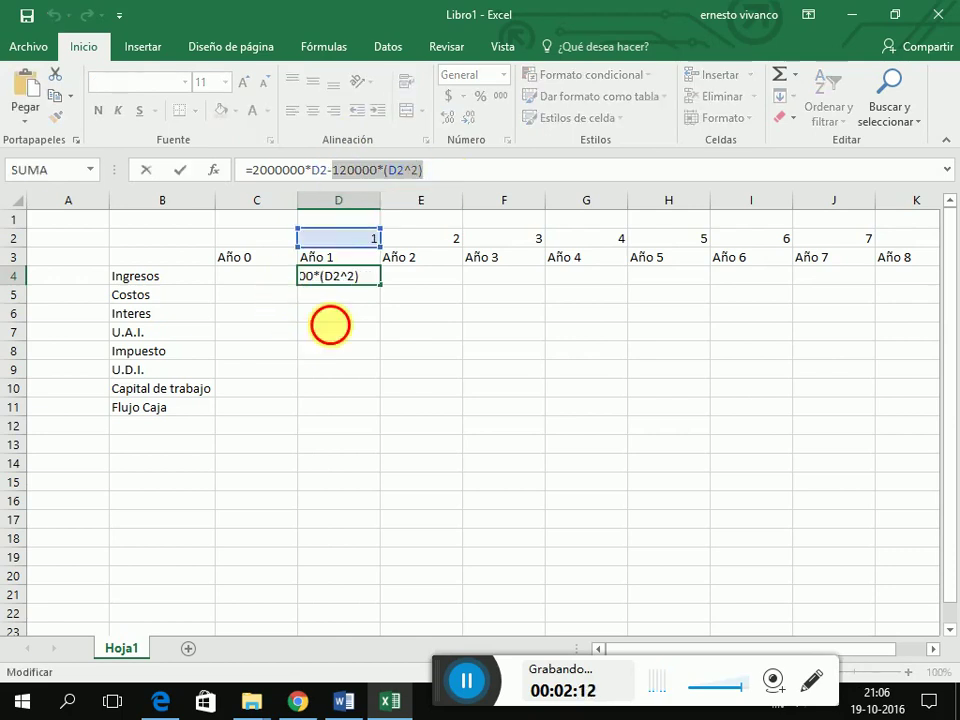
left_click(332, 326)
key("Escape")
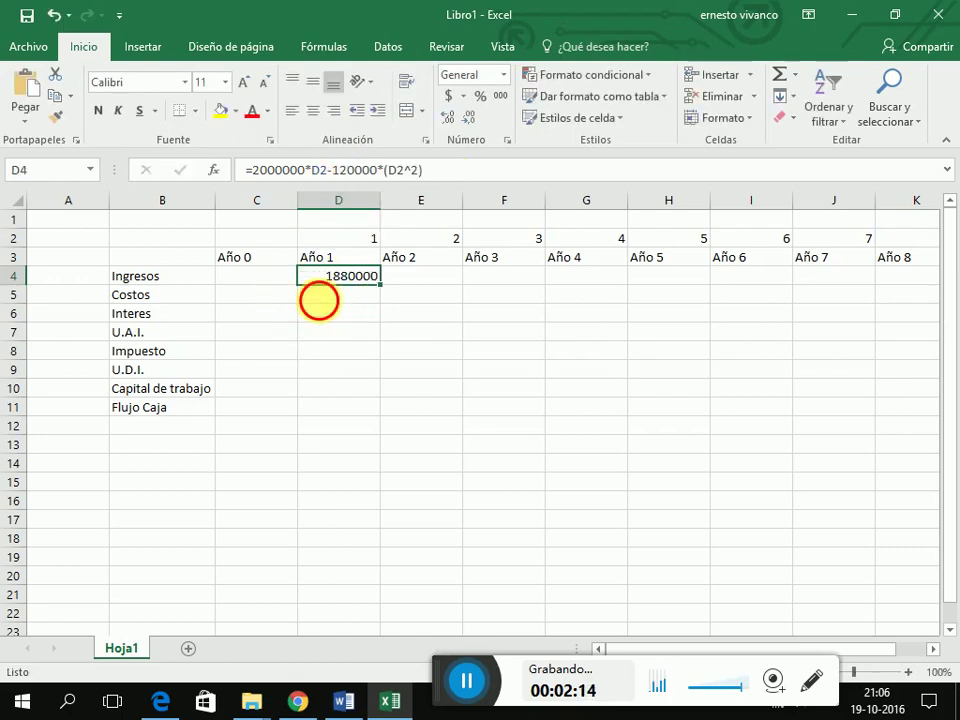
left_click(318, 300)
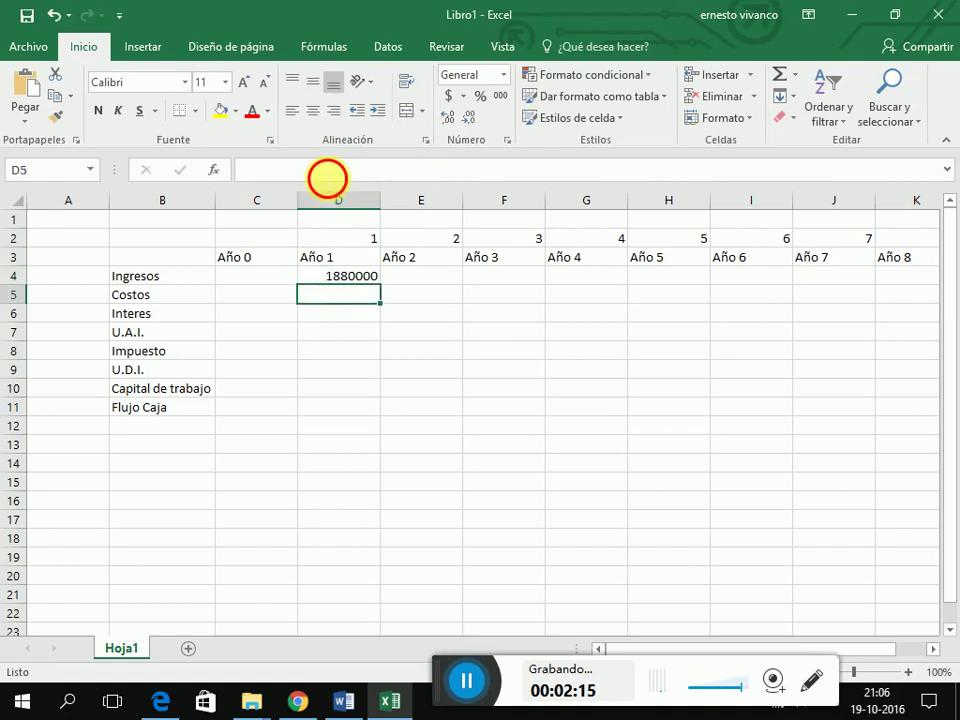
left_click(327, 176)
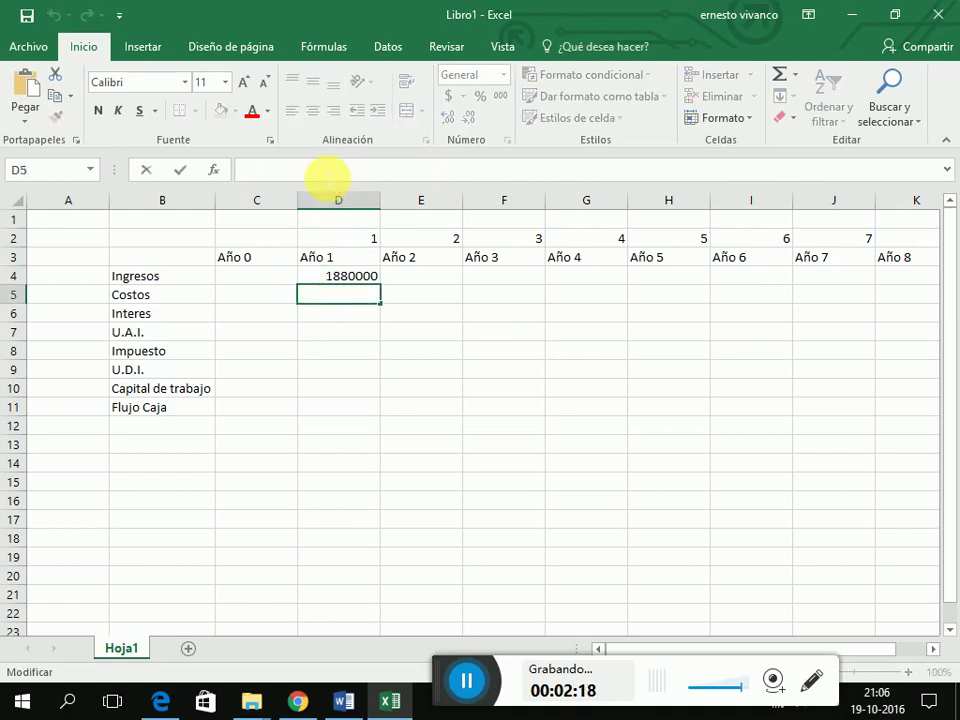
type("=")
key("ctrl+v")
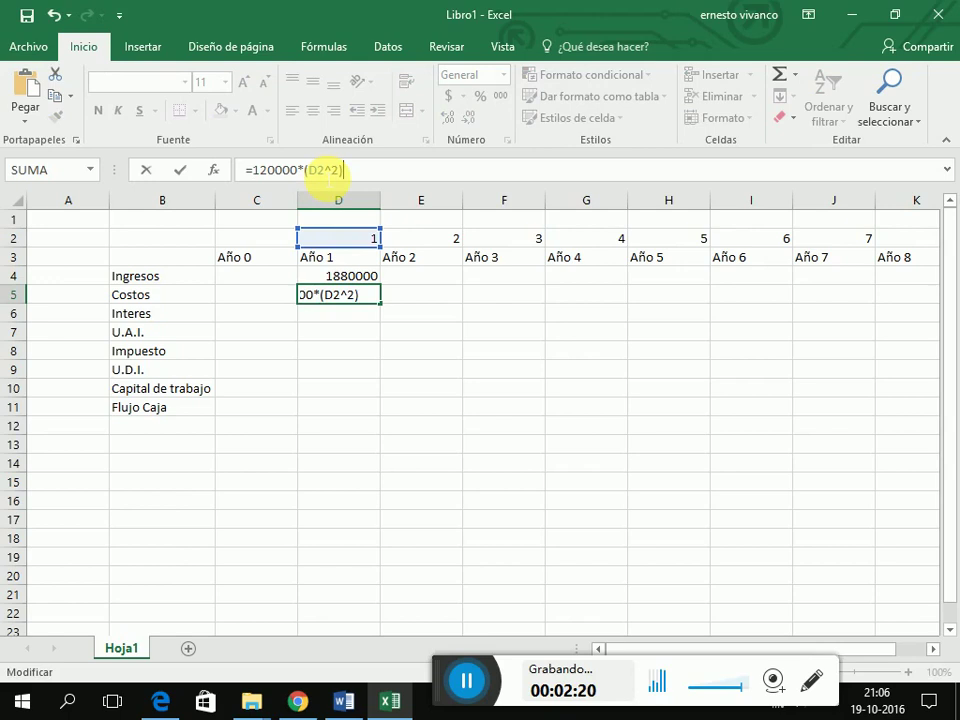
key("Return")
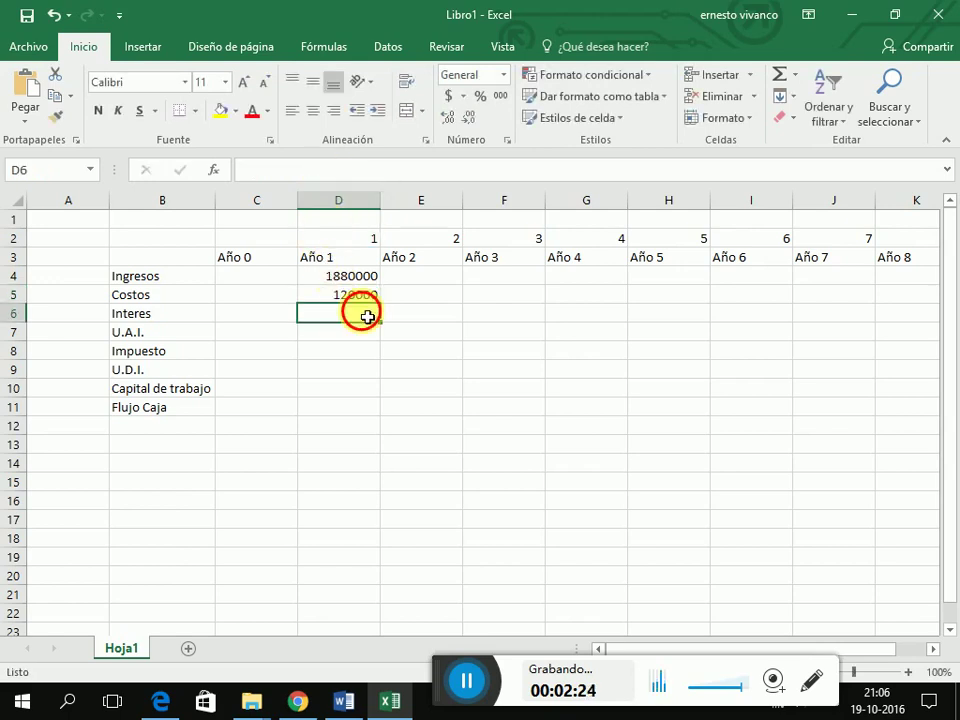
Step: Extend the Ingresos and Costos formulas in D4:D5 across to Año 8 in column K, and format them with thousands separators
key("Up")
key("Up")
key("shift+Down")
left_click_drag(317, 276, 320, 302)
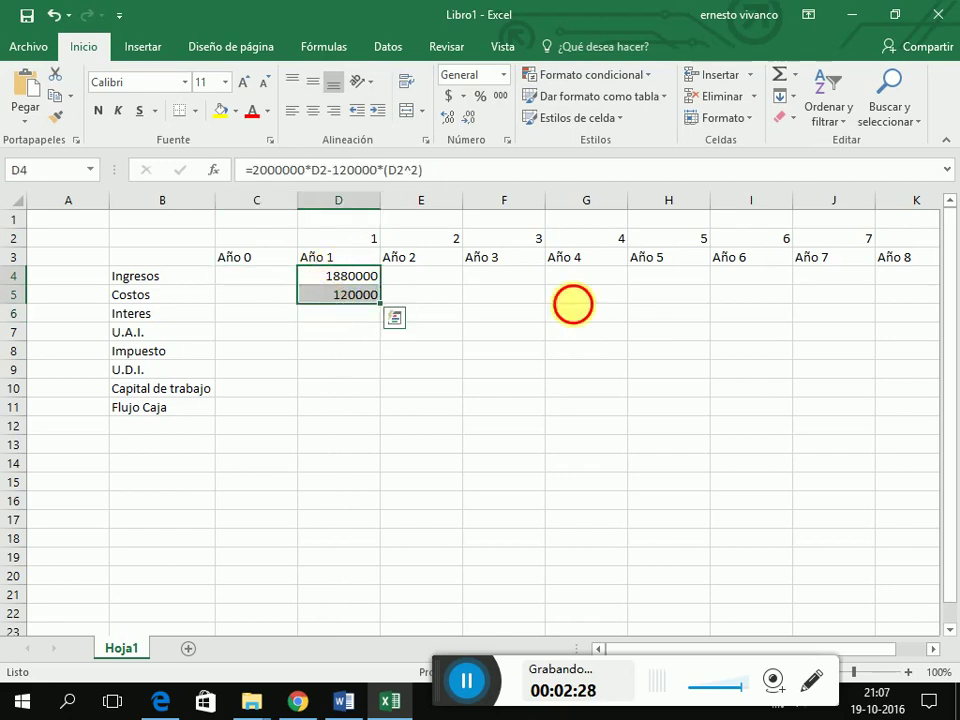
left_click_drag(571, 305, 926, 300)
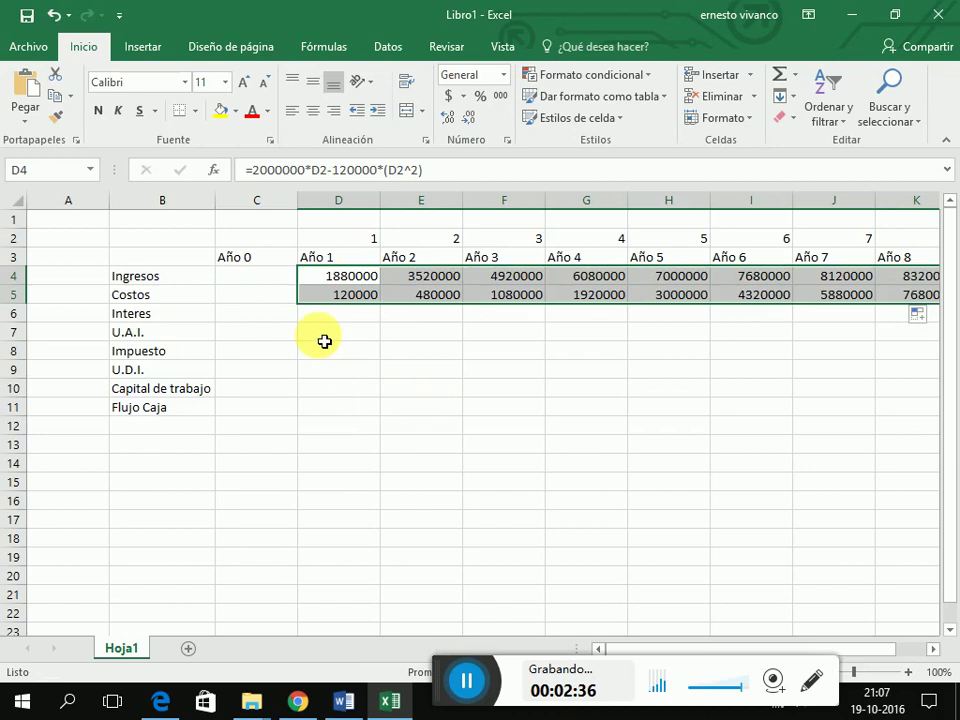
left_click(500, 97)
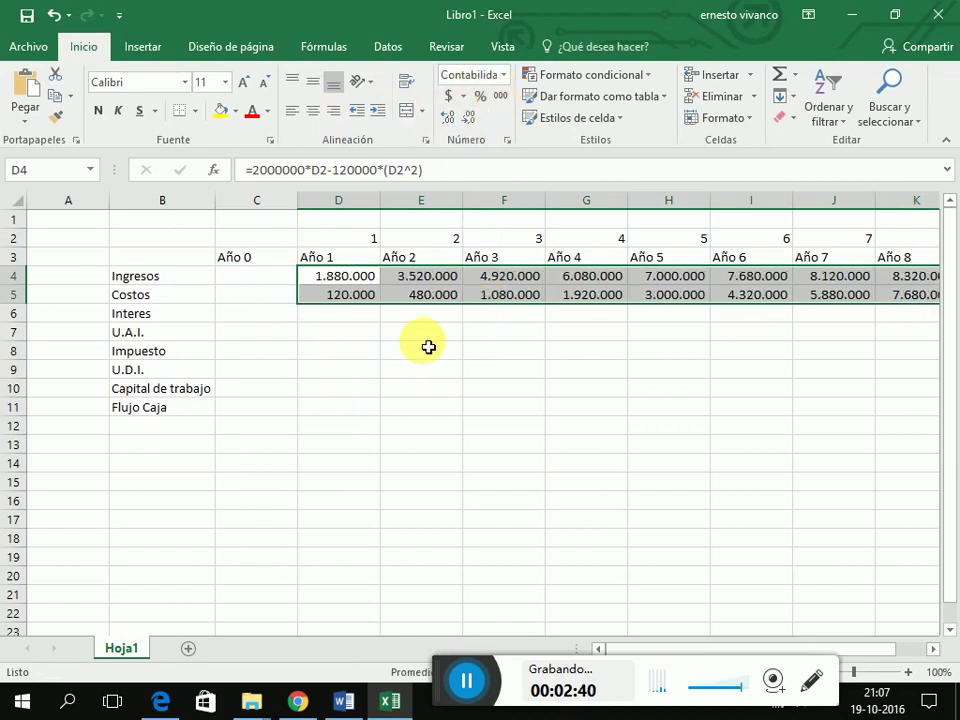
Step: Calculate Año 1 U.A.I. in D7 as =D4-D5-D6 and extend the formula across the row to Año 8 in K7
left_click(340, 334)
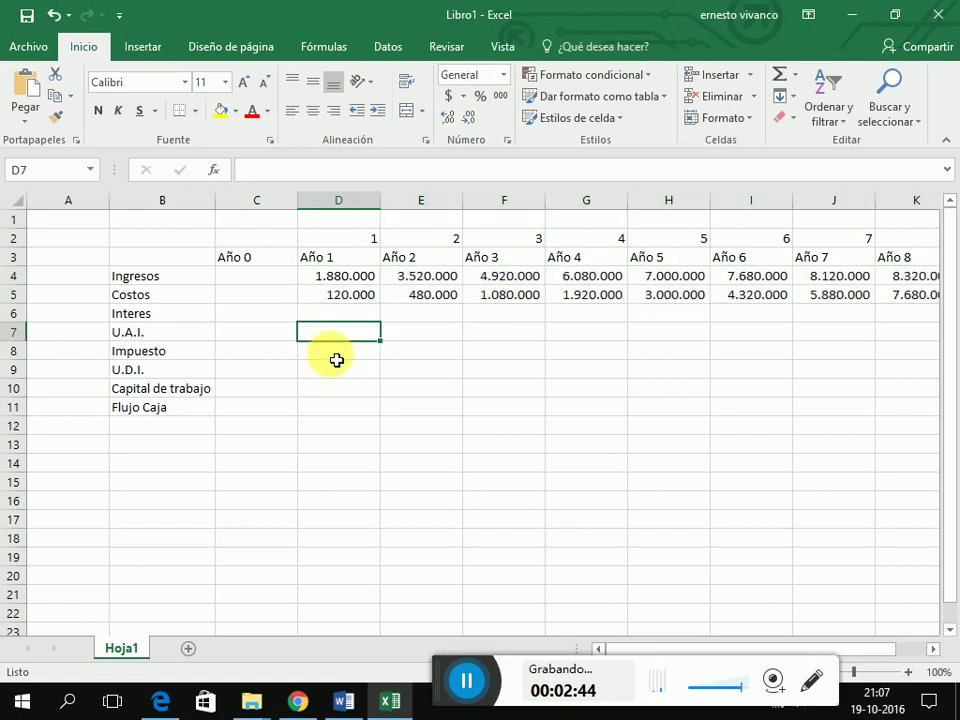
type("=")
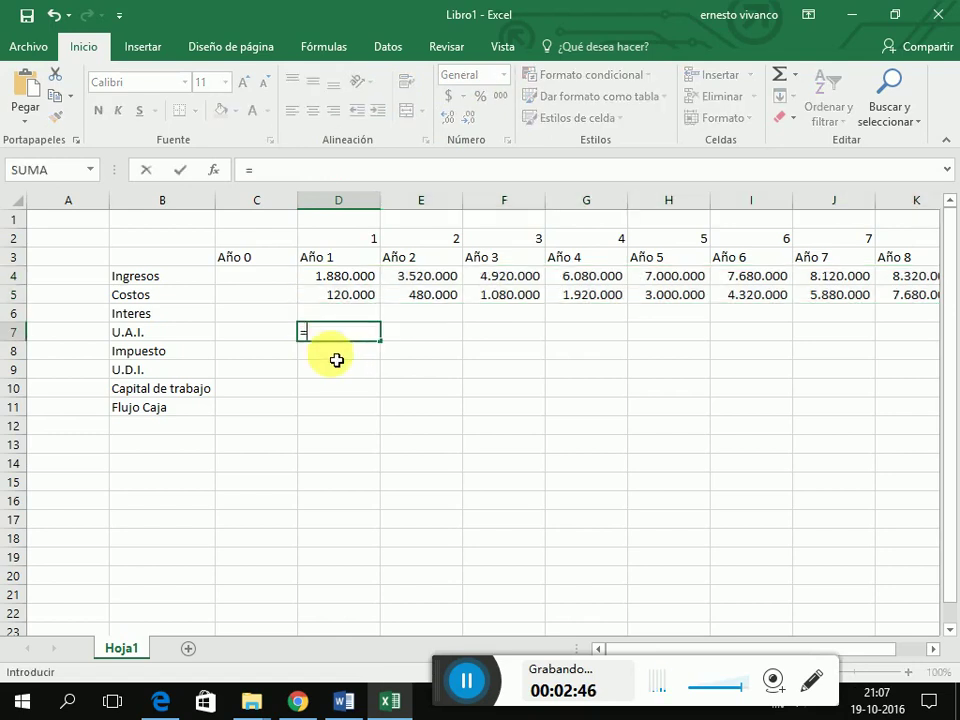
key("Up")
key("Up")
key("Up")
key("Up")
key("Down")
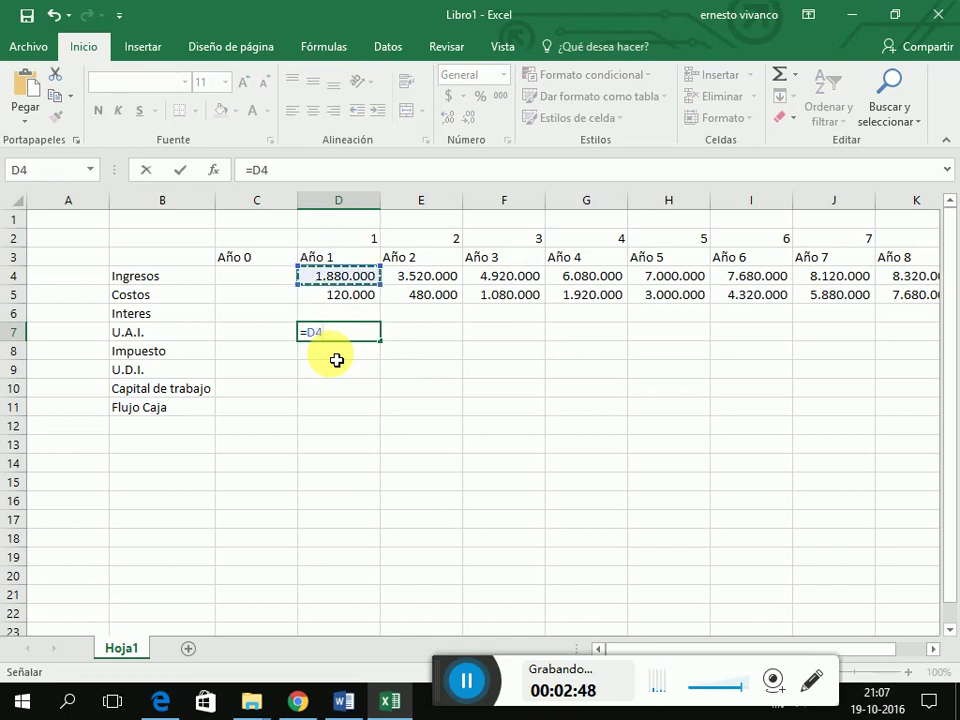
type("-")
key("Up")
key("Up")
key("Up")
key("Down")
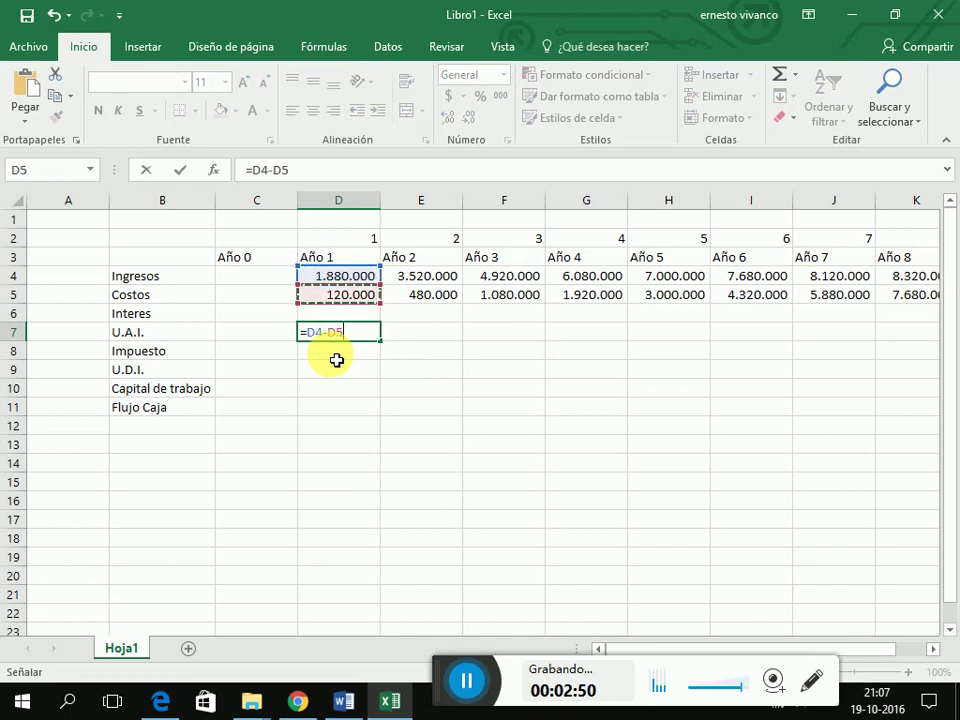
type("-")
key("Up")
key("Return")
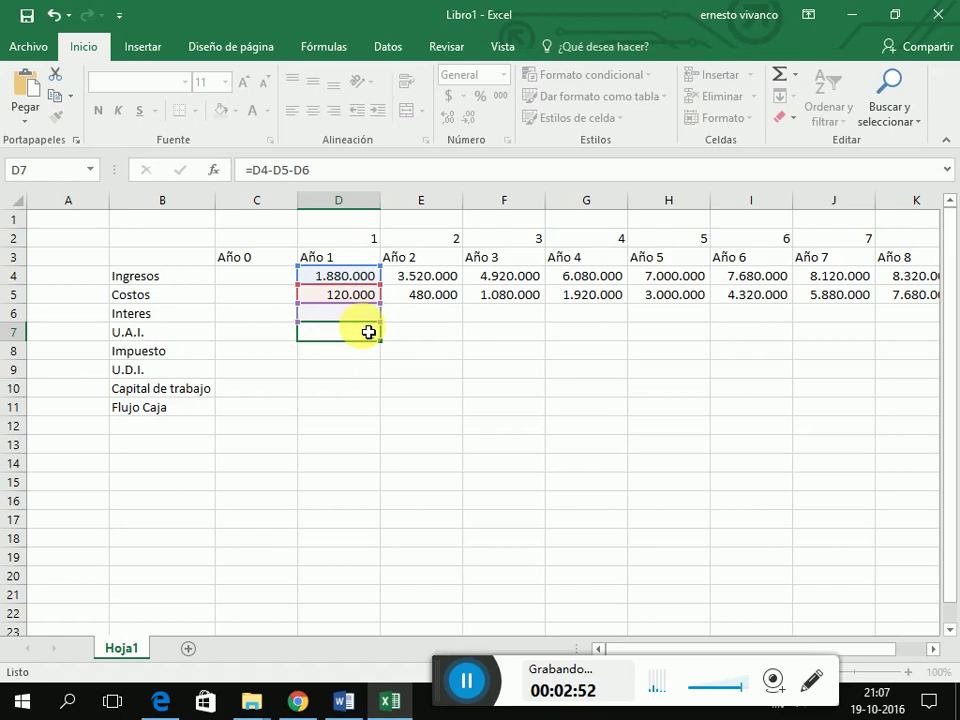
key("Up")
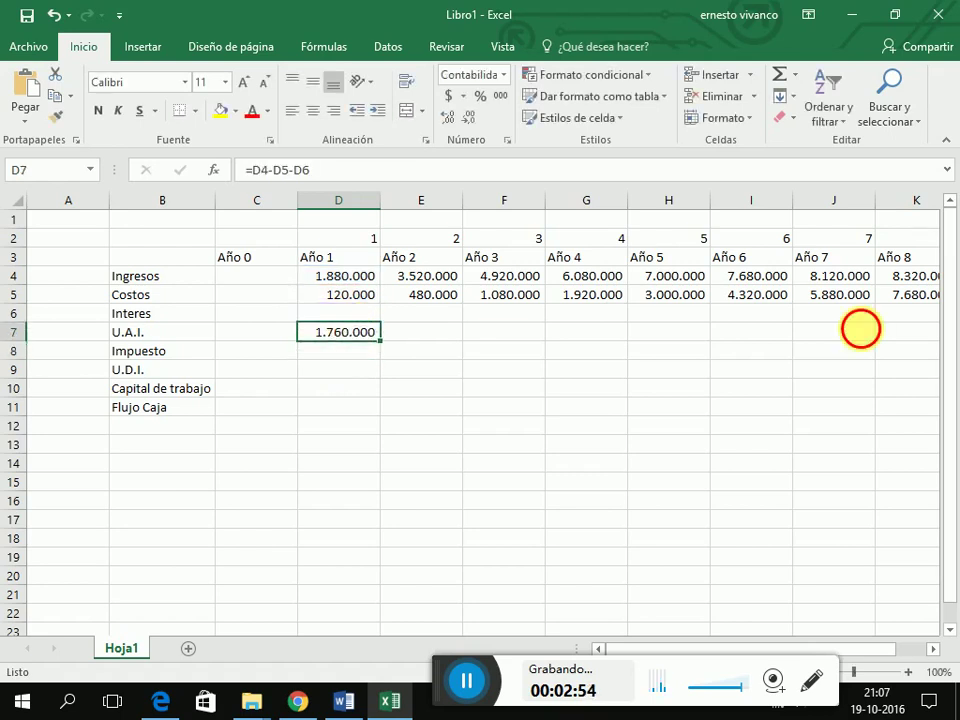
left_click_drag(861, 328, 714, 325)
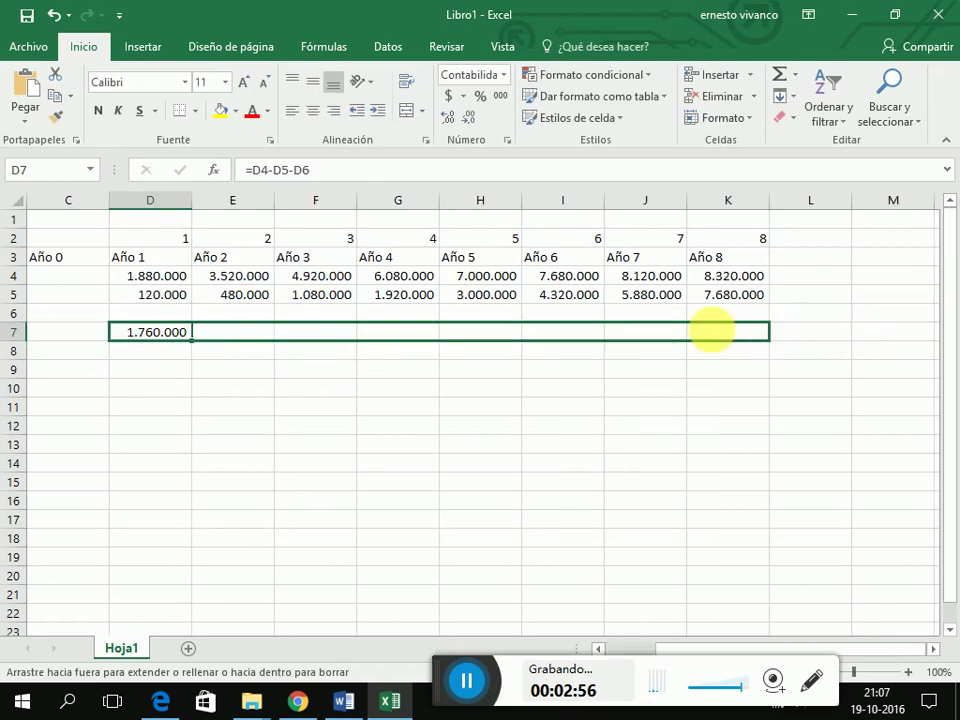
Step: Calculate Año 1 Impuesto in D8 as =D7*0,2 and extend the formula across the row to Año 8 in K8
left_click(170, 370)
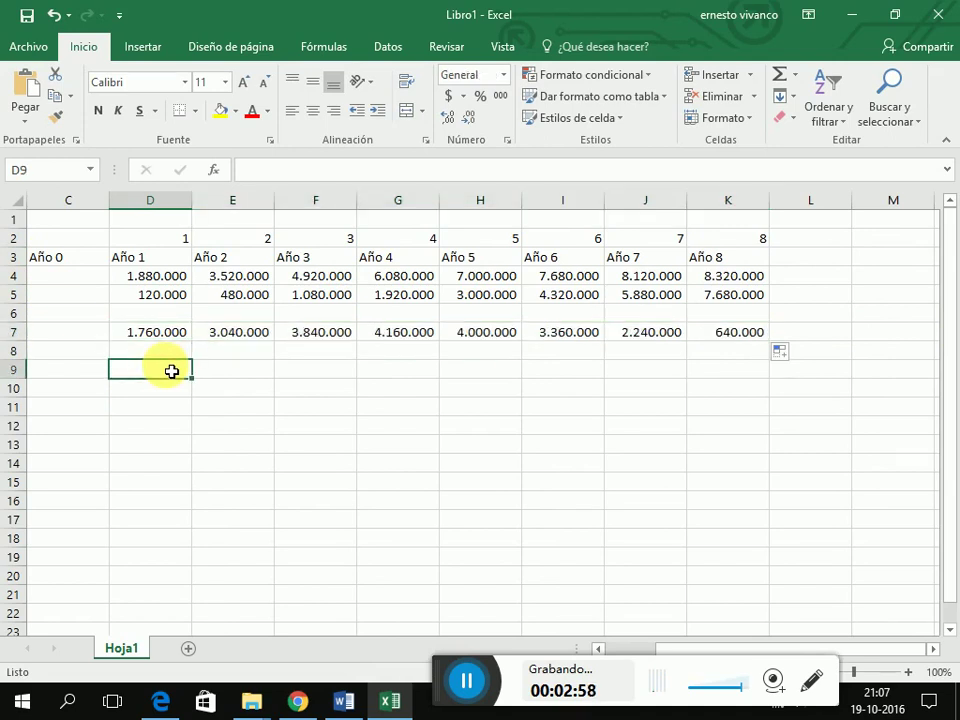
key("Left")
key("Up")
key("Right")
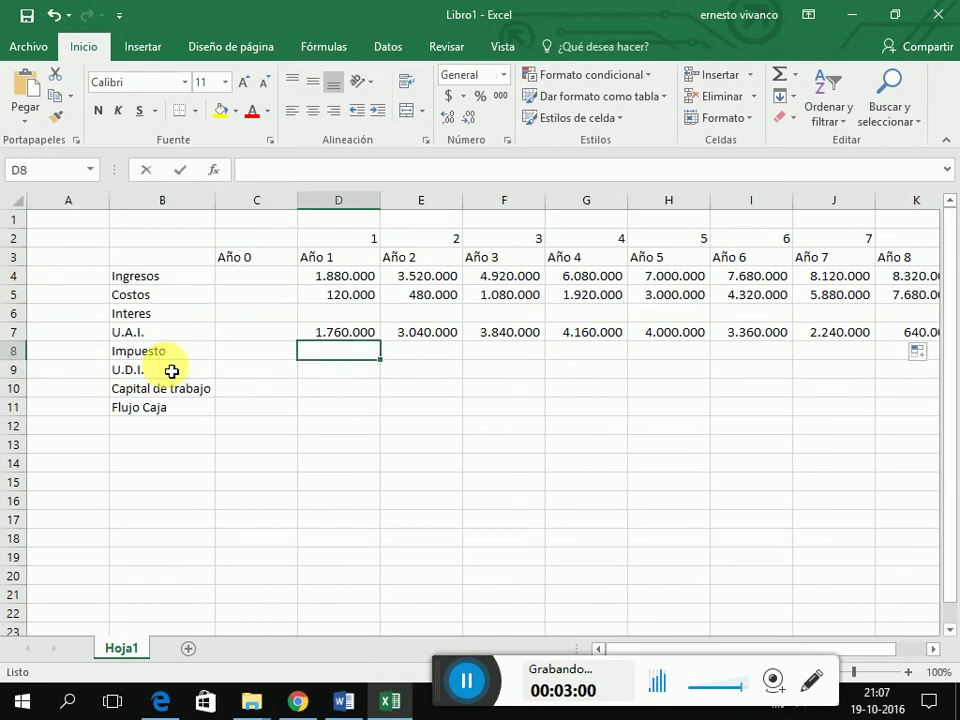
type("=")
key("Up")
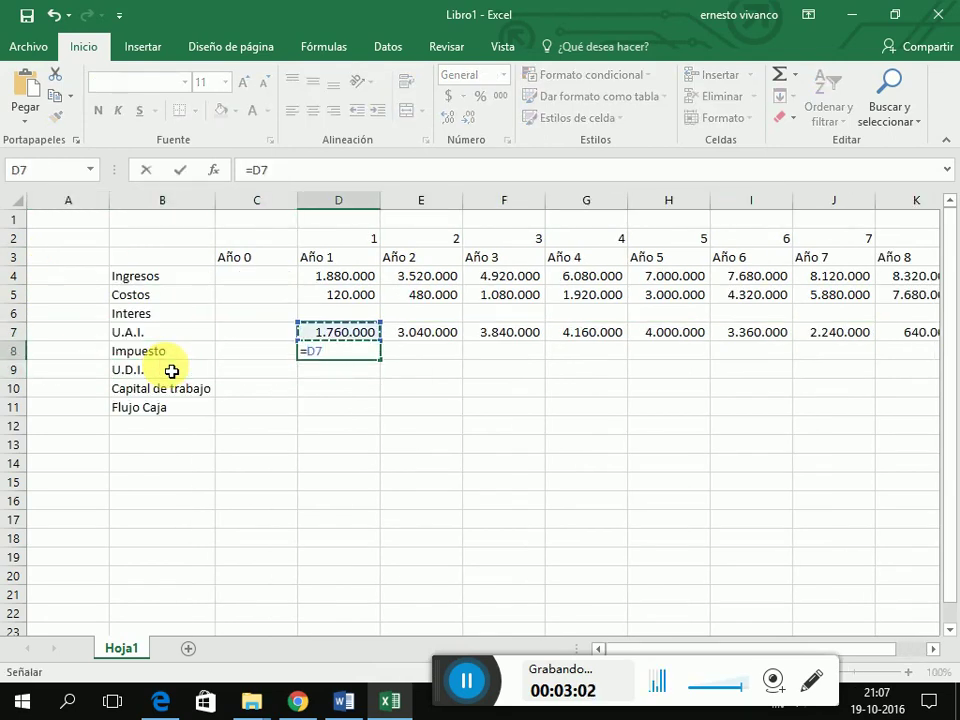
type("*0,2")
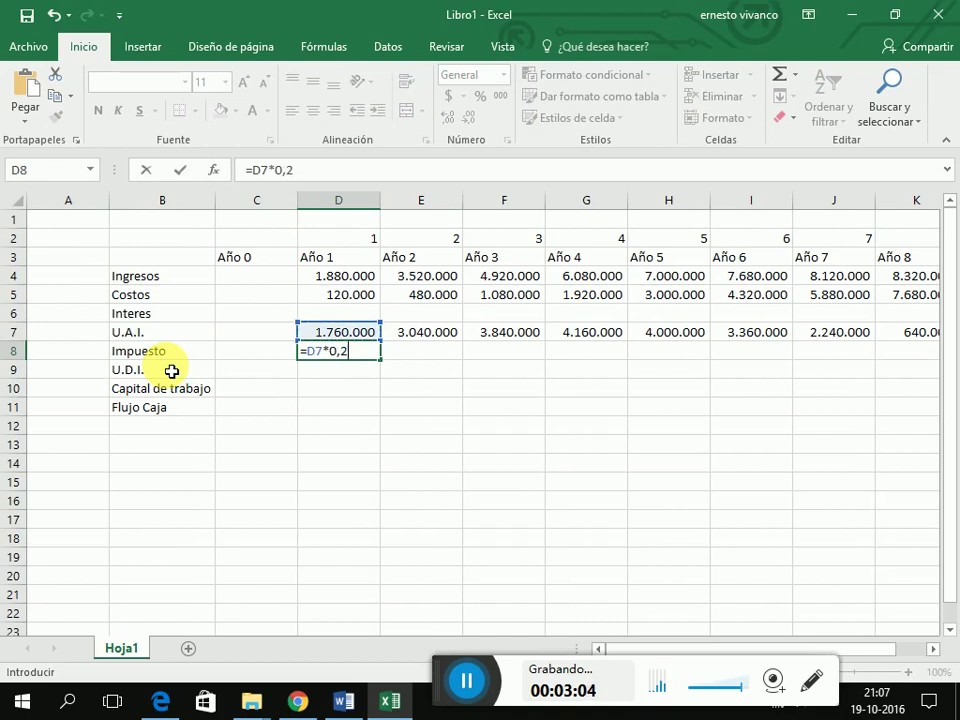
key("Return")
key("Up")
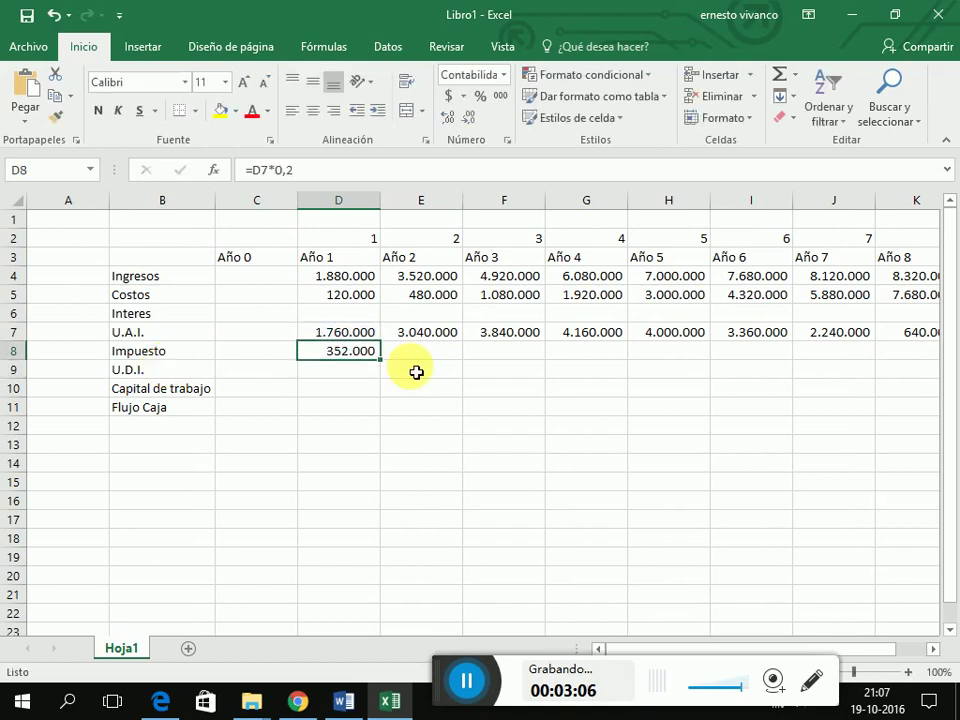
left_click_drag(383, 361, 293, 381)
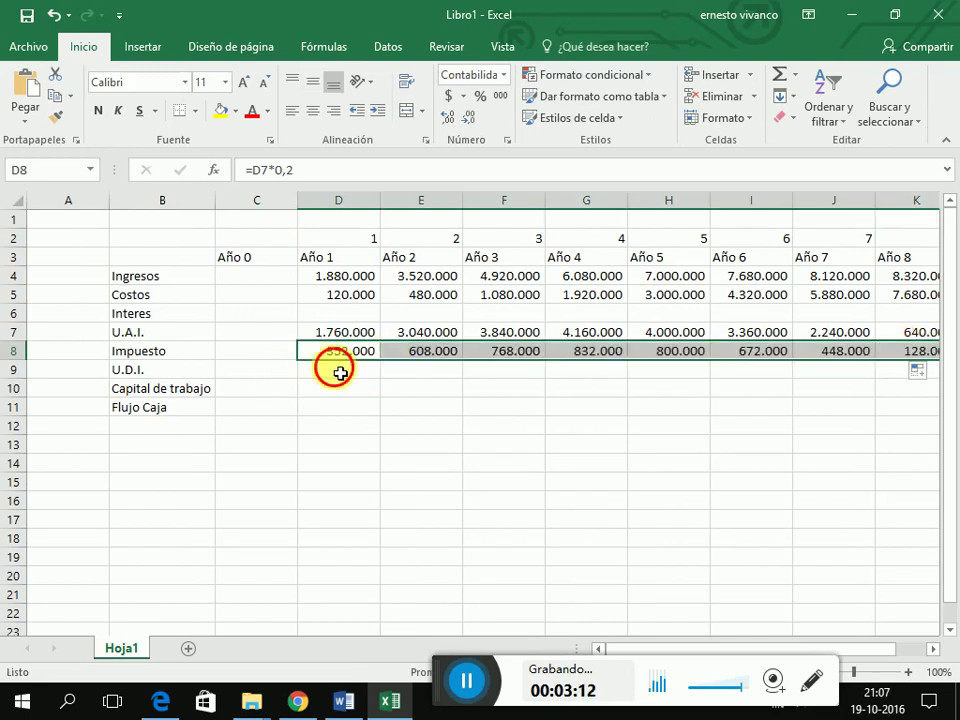
Step: Calculate Año 1 U.D.I. in D9 as =D7-D8 and extend the formula across the row to Año 8 in K9
left_click(340, 373)
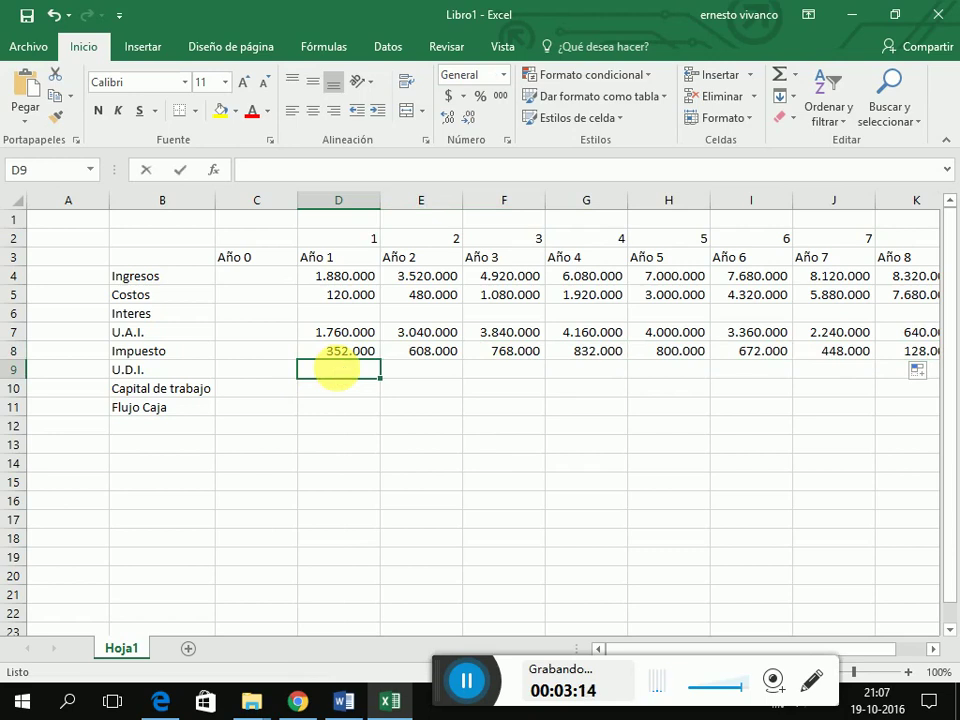
type("=")
key("Up")
key("Up")
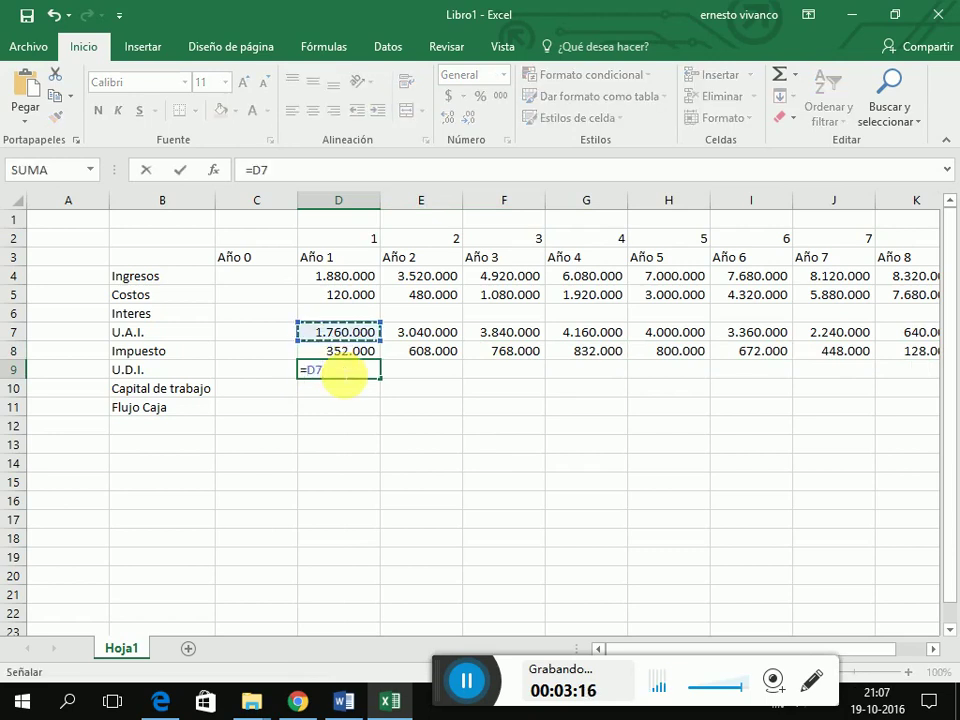
type("-")
key("Up")
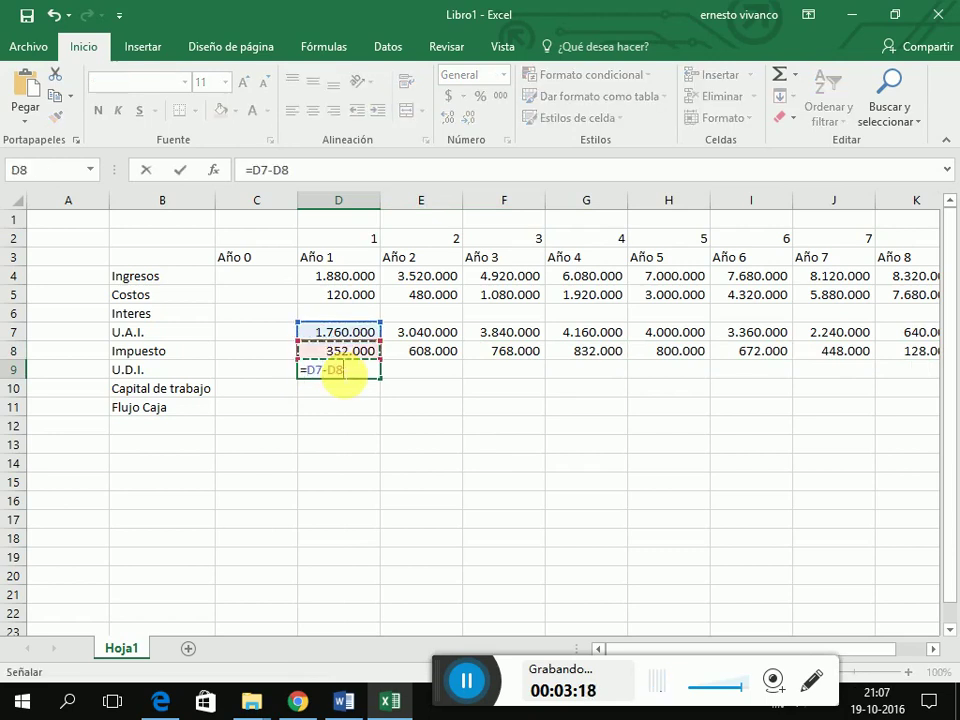
key("Return")
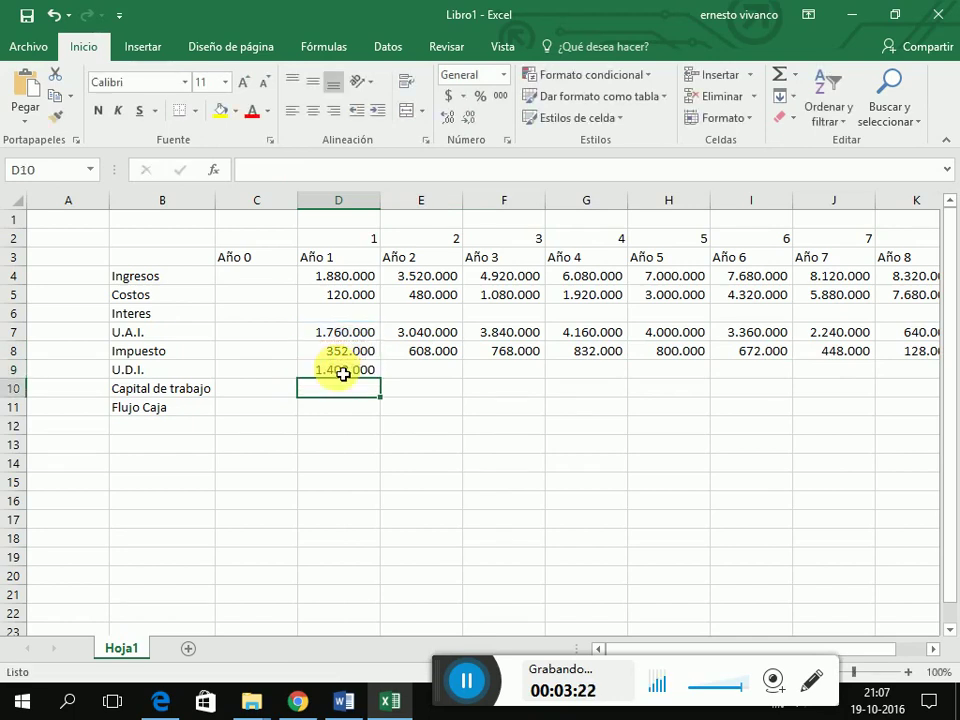
left_click(343, 373)
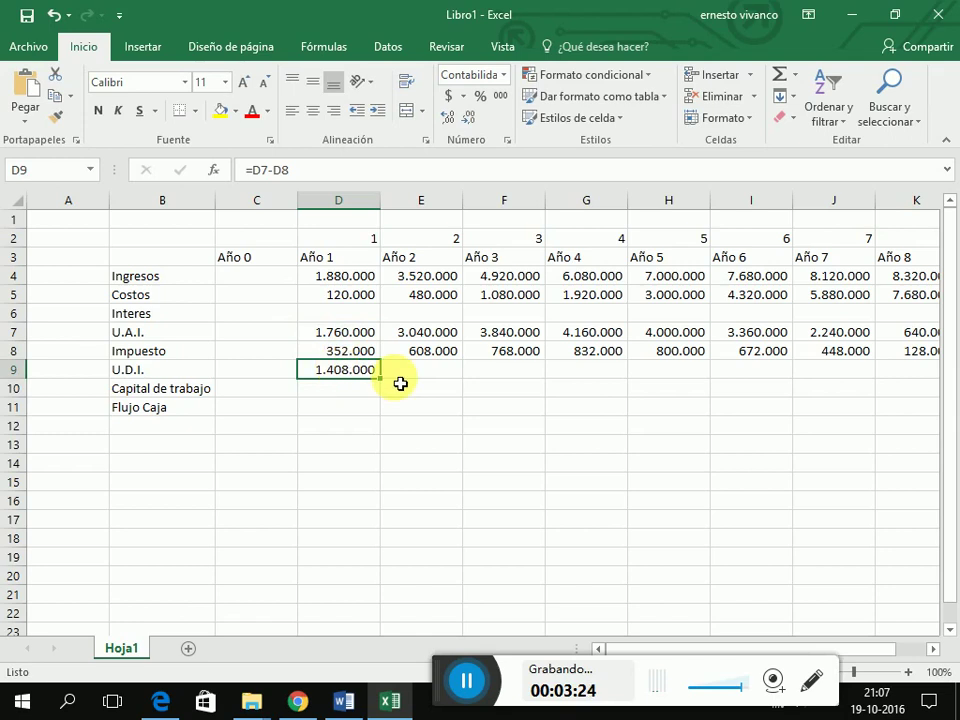
left_click_drag(383, 382, 921, 375)
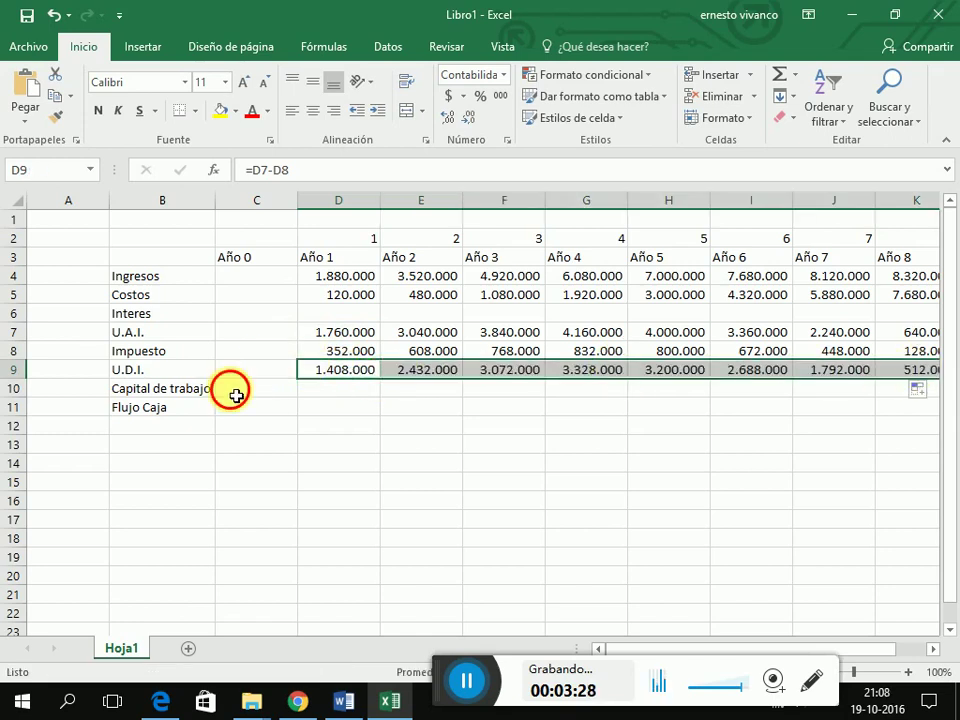
Step: Calculate the Año 0 Capital de trabajo in C10 as the sum of all yearly Costos, =SUMA(D5:K5)
left_click(236, 396)
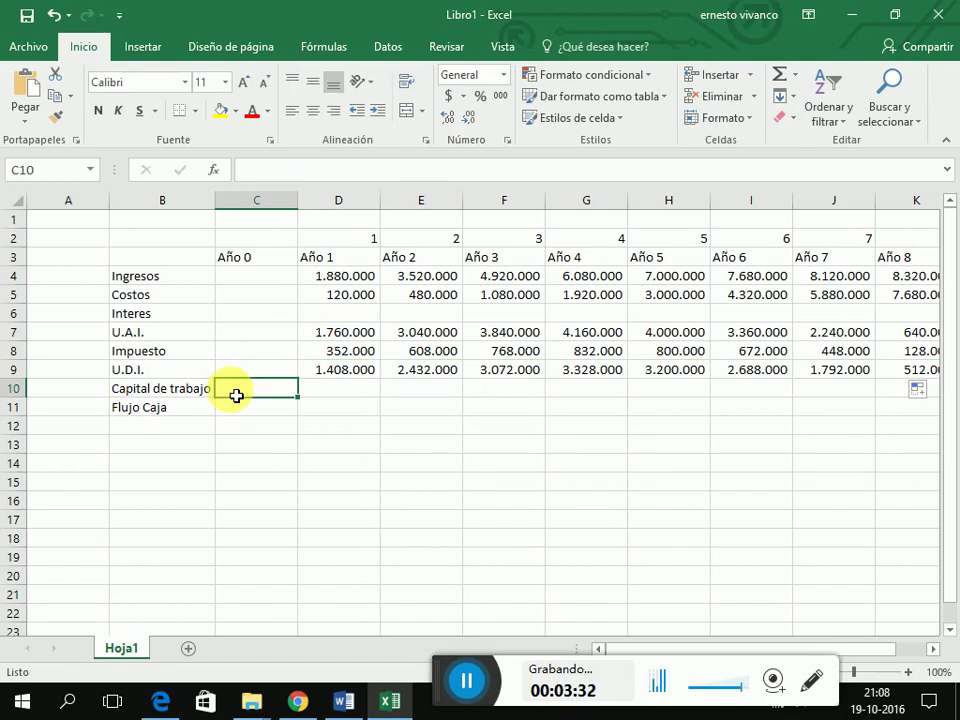
type("=SUMA")
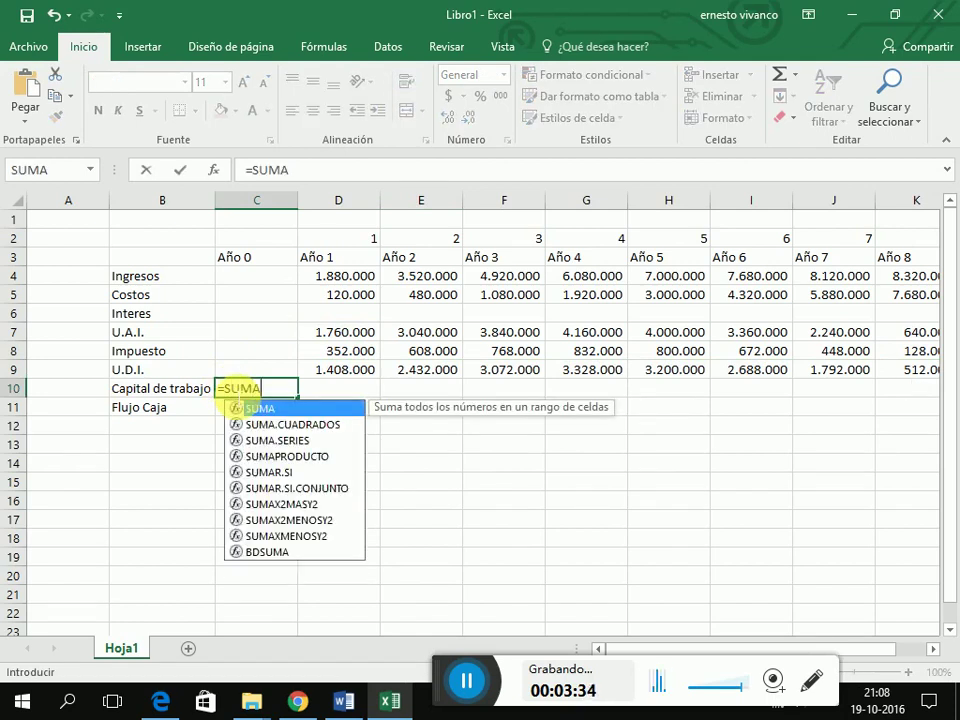
type("(")
left_click(345, 294)
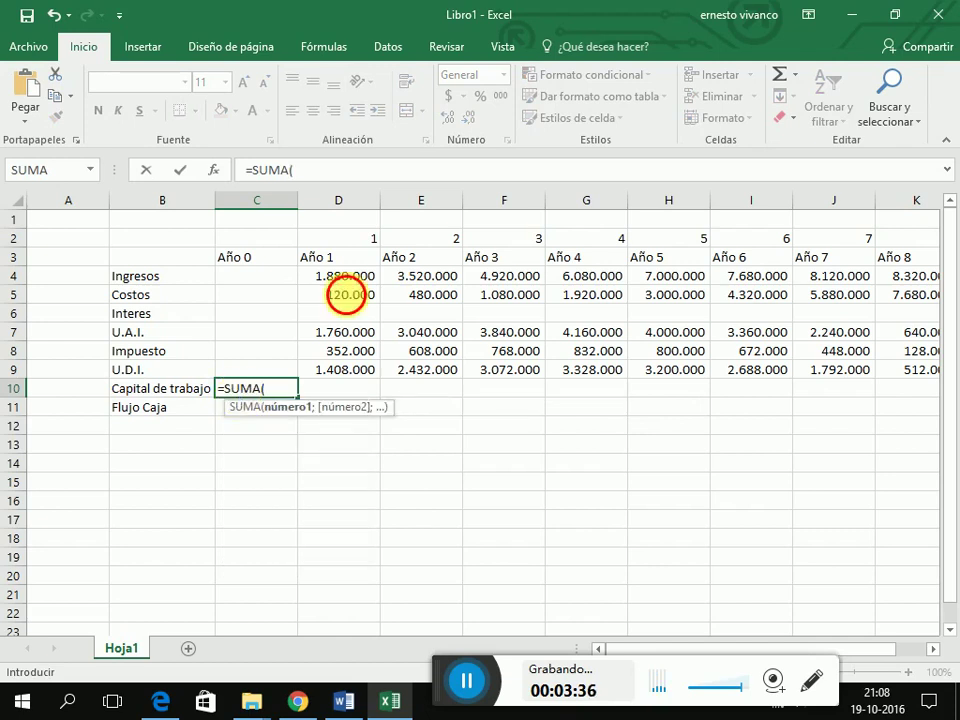
key("shift+Right")
key("shift+Right")
key("shift+Right")
key("shift+Right")
key("shift+Right")
key("shift+Right")
key("shift+Right")
key("shift+Right")
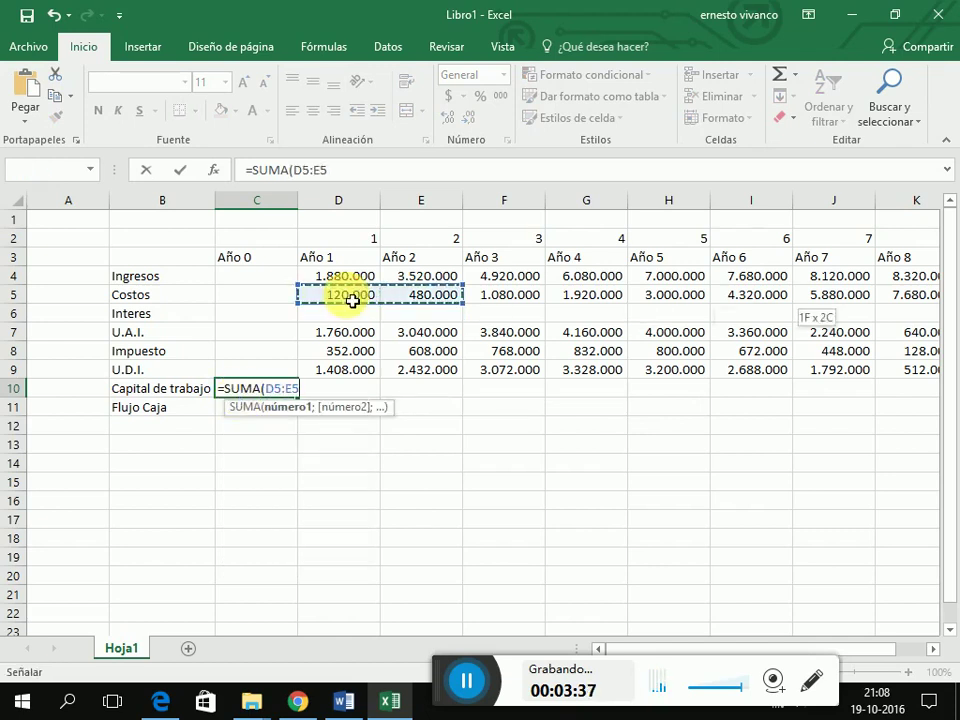
key("shift+Right")
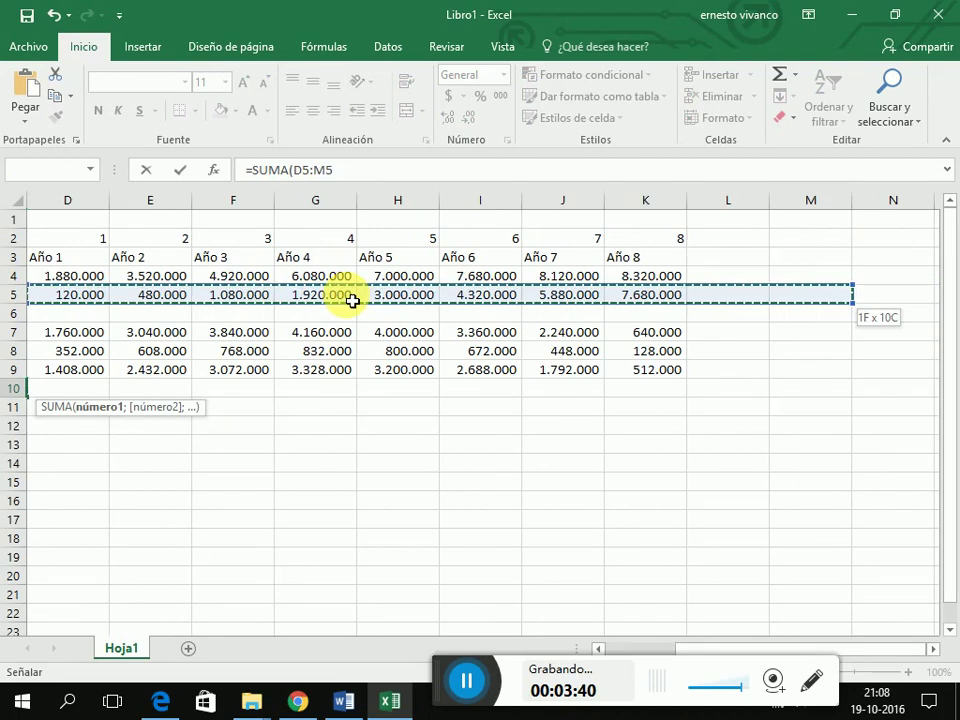
key("shift+Left")
key("shift+Left")
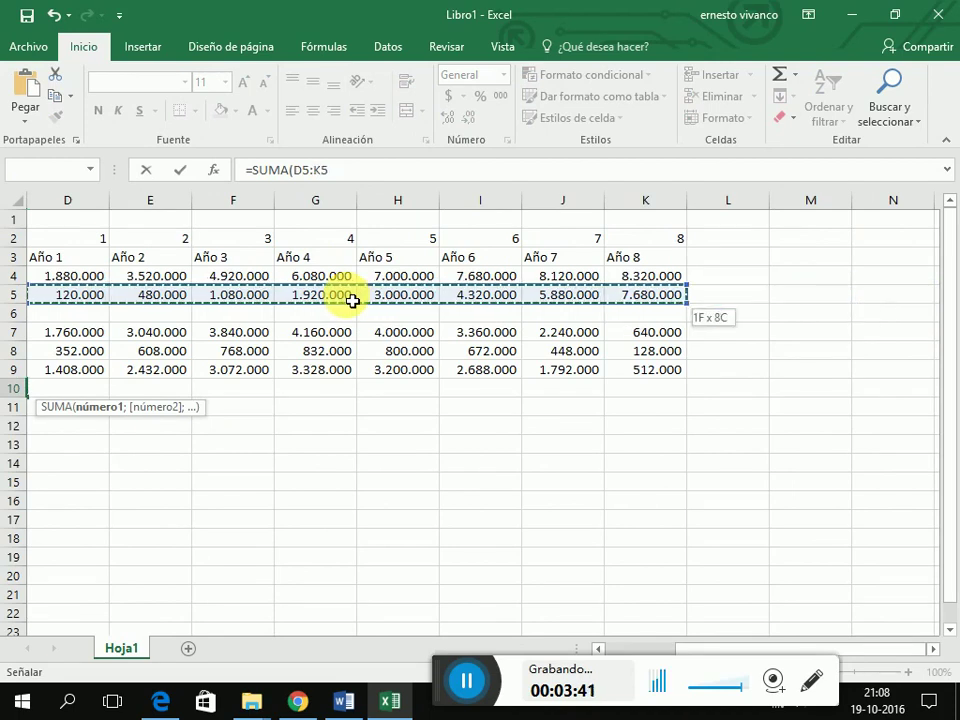
key("Return")
key("Left")
key("Left")
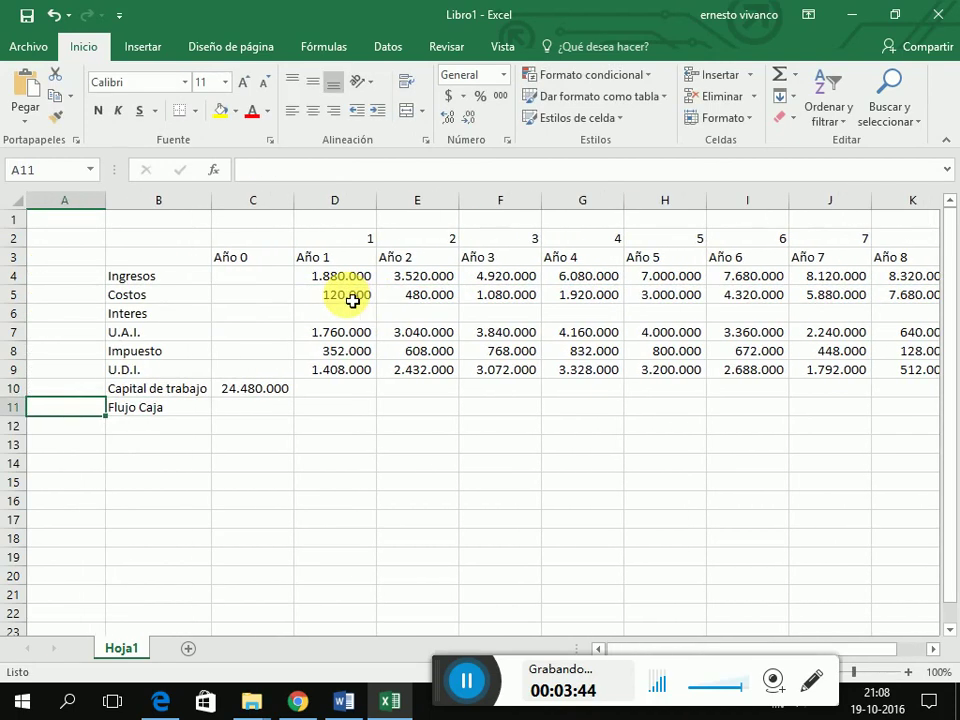
Step: Enter the Año 0 Flujo Caja in C11 as the negative working capital, =-C10
key("Right")
key("Right")
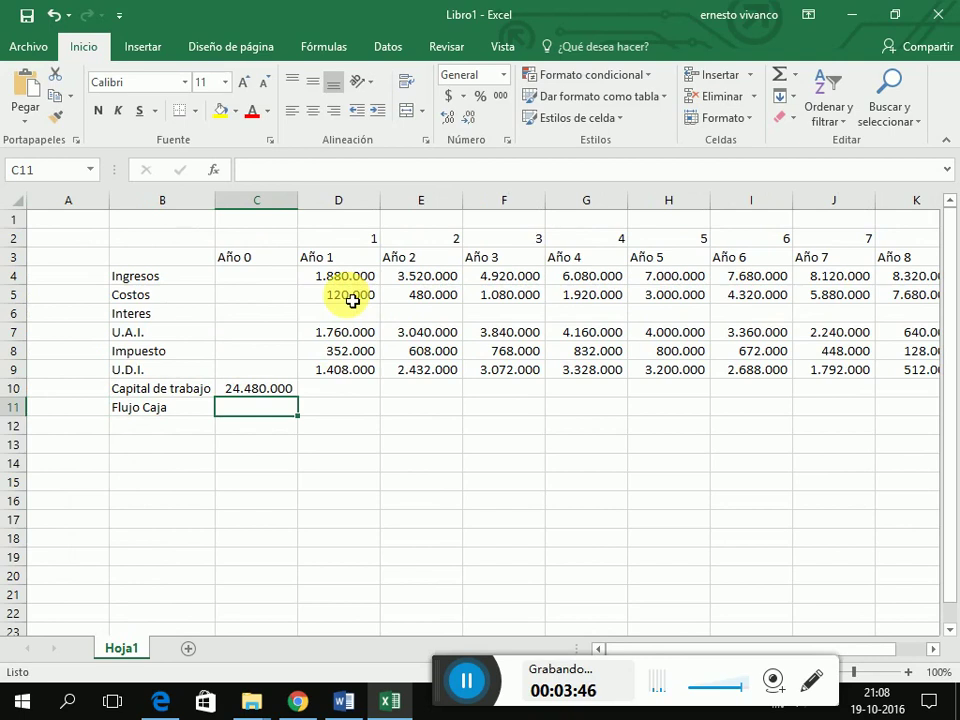
key("Right")
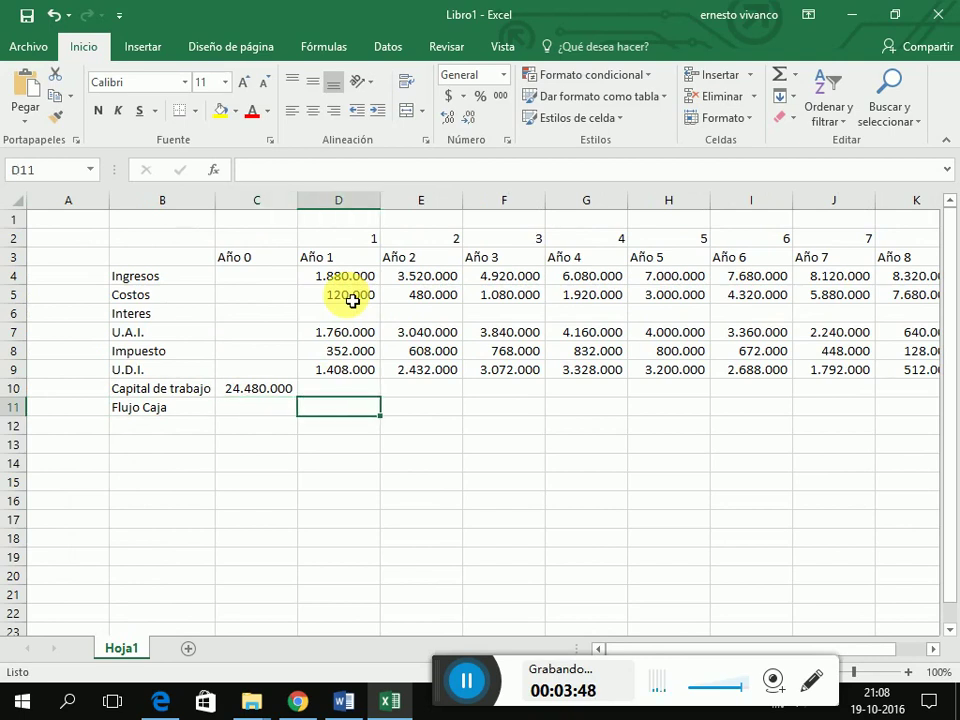
key("Left")
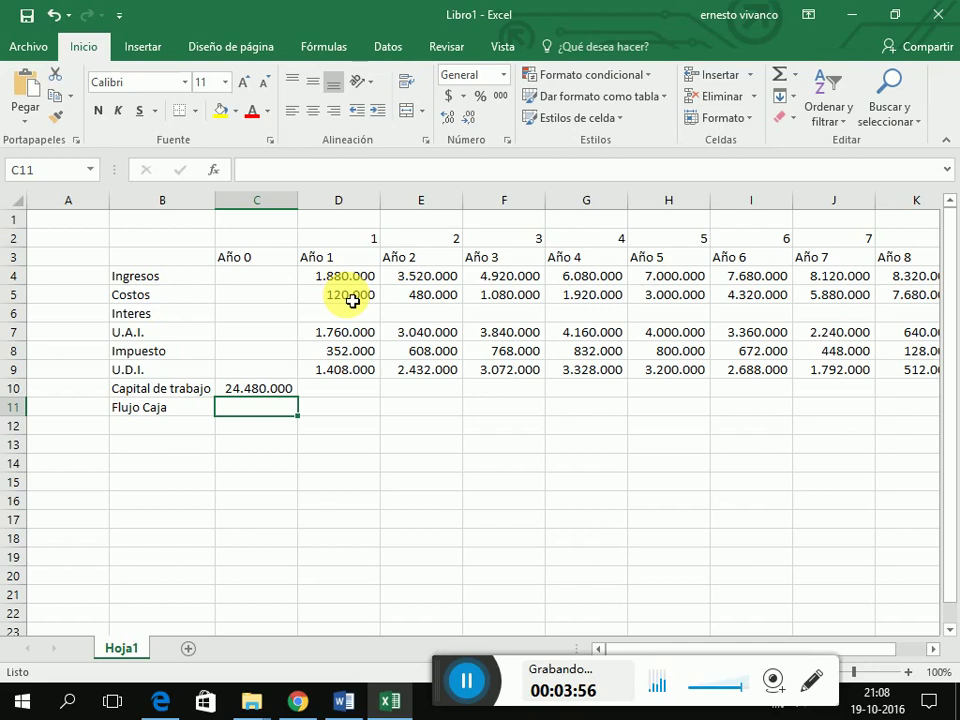
type("=")
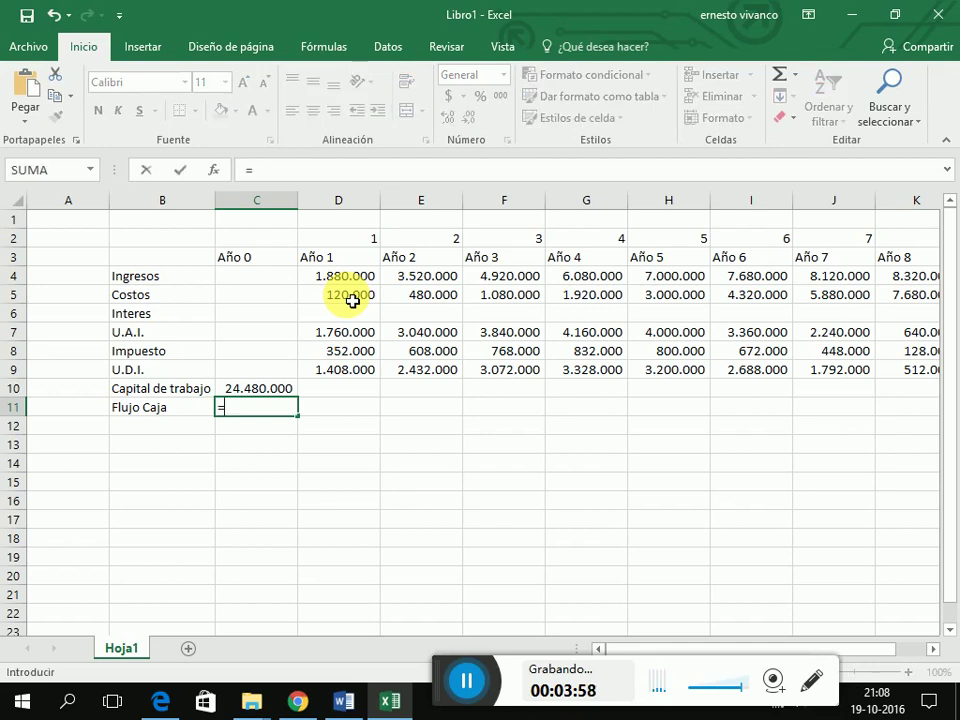
type("-")
key("Up")
key("ctrl+Return")
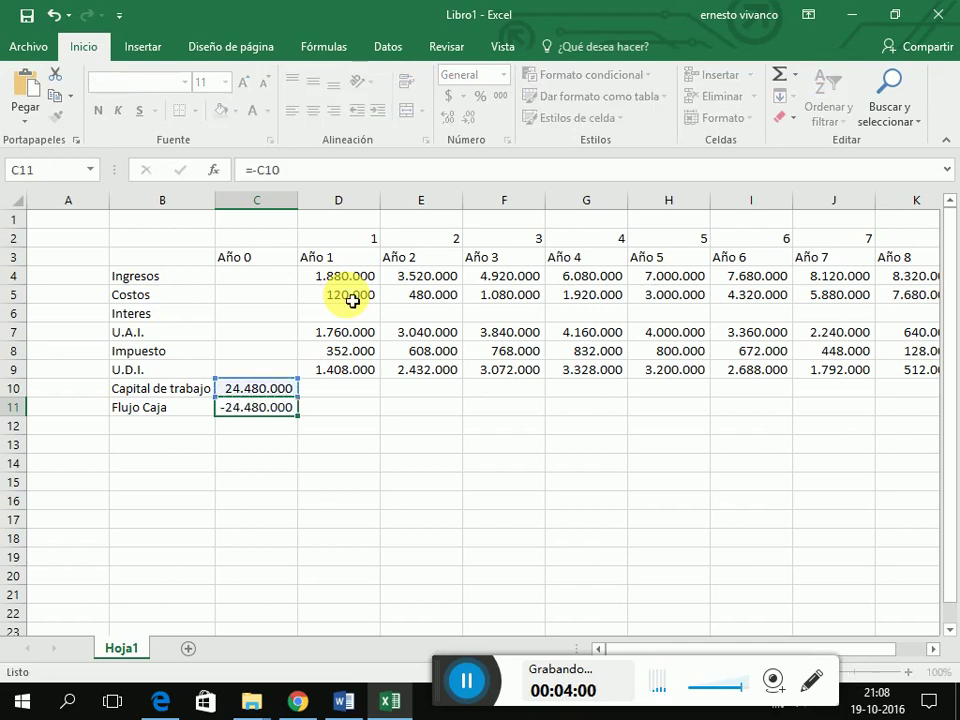
key("Return")
key("Up")
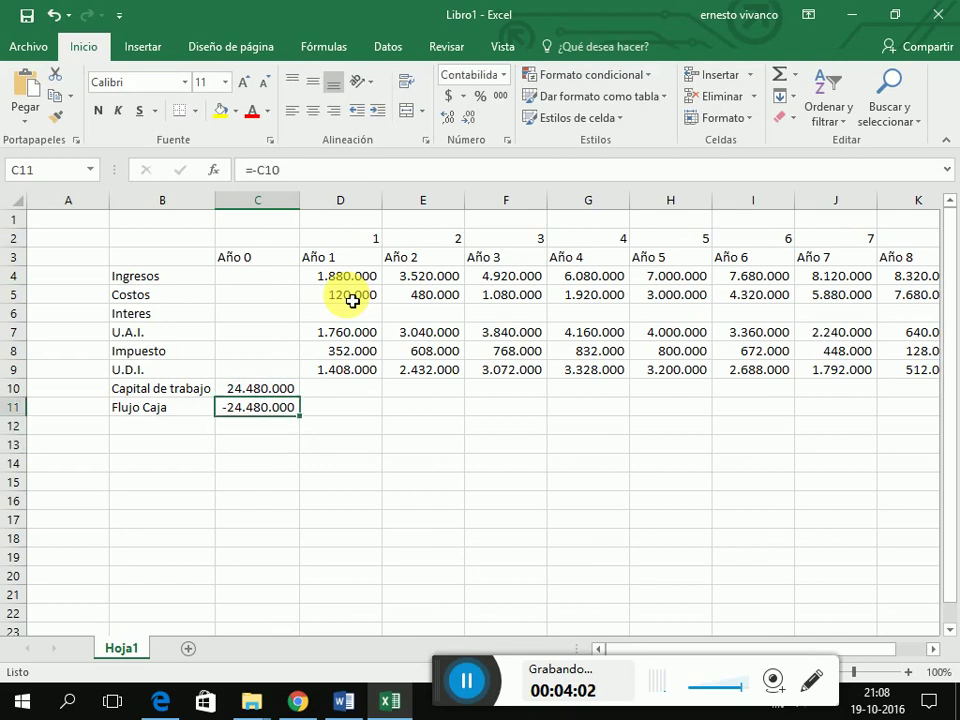
Step: Set Año 1 Flujo Caja in D11 to =D9 and extend the formula across the row to Año 8 in K11
key("Right")
type("=")
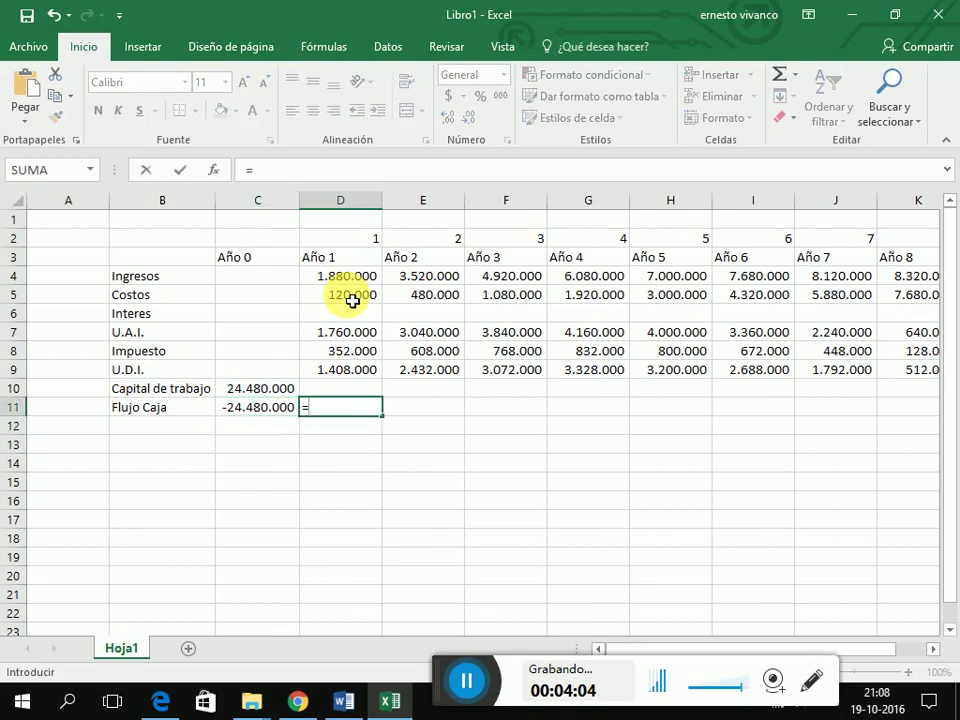
key("Up")
key("Up")
key("Return")
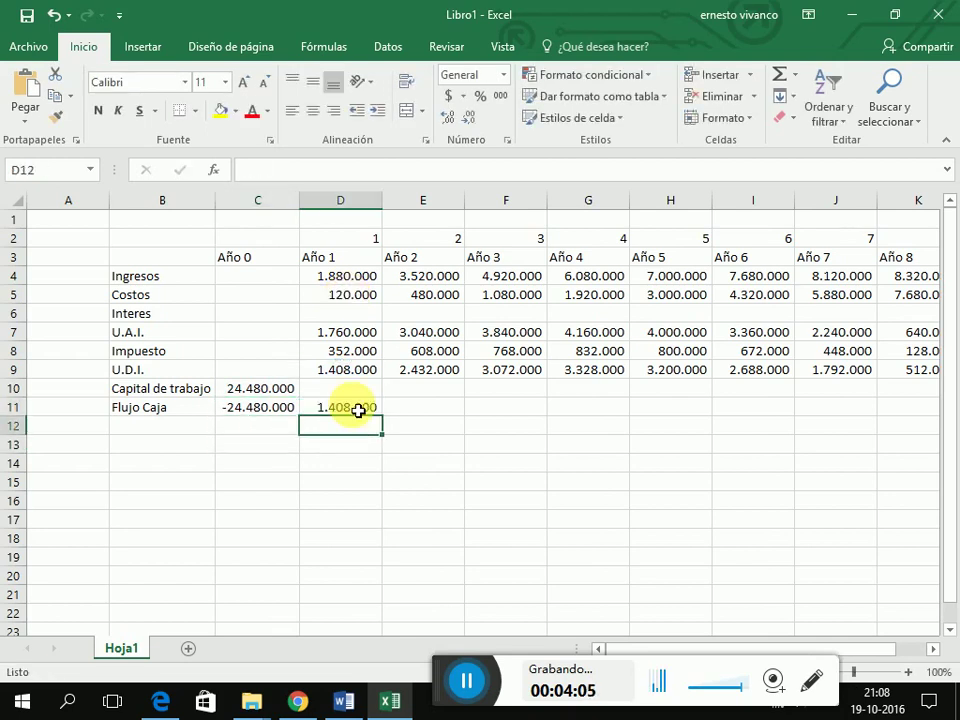
left_click(358, 409)
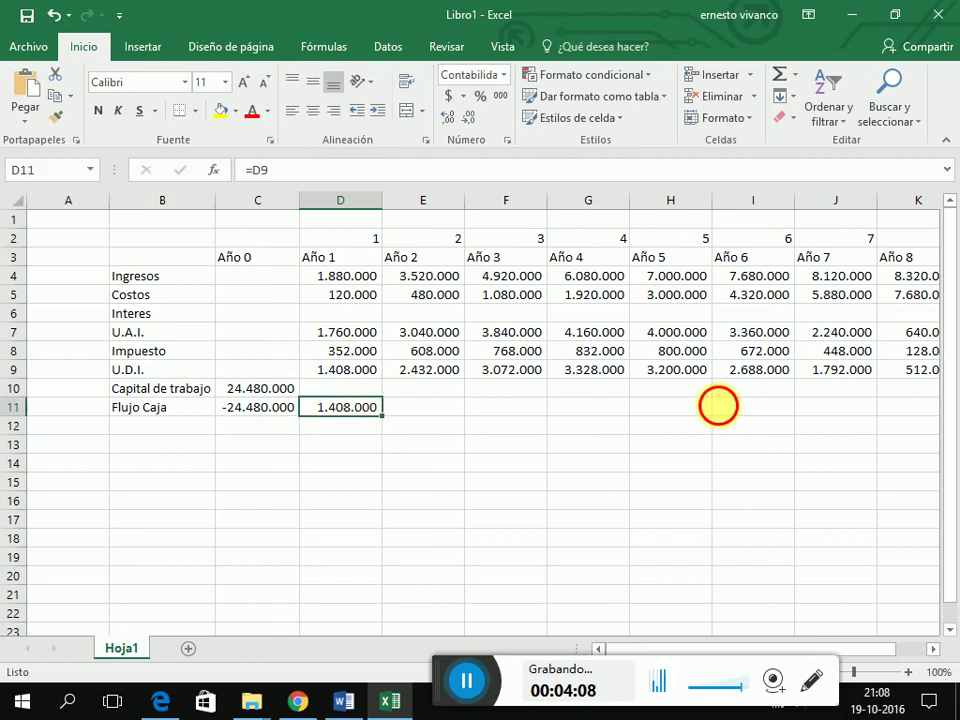
left_click_drag(380, 414, 917, 407)
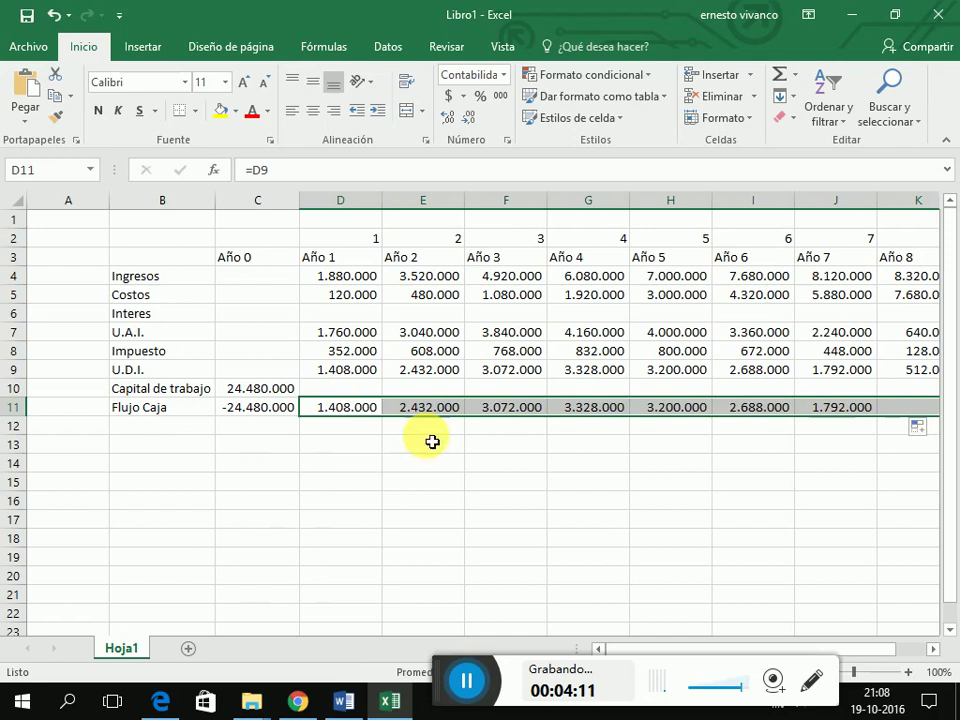
Step: Add the label TIR in B13 below the cash flow table
left_click(170, 450)
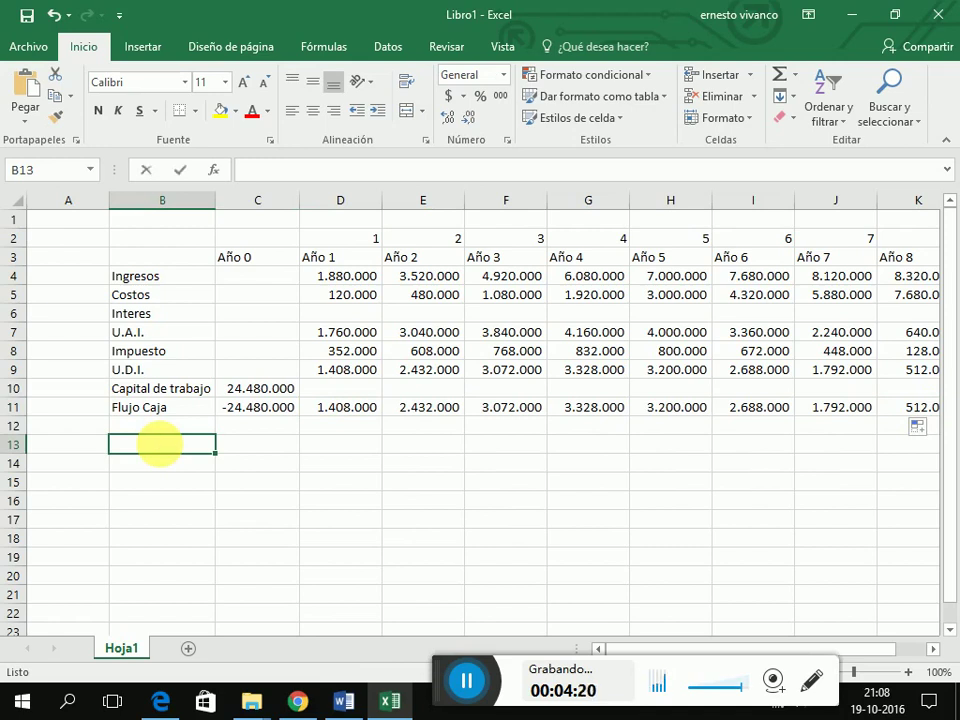
type("TIR")
key("Return")
left_click(165, 449)
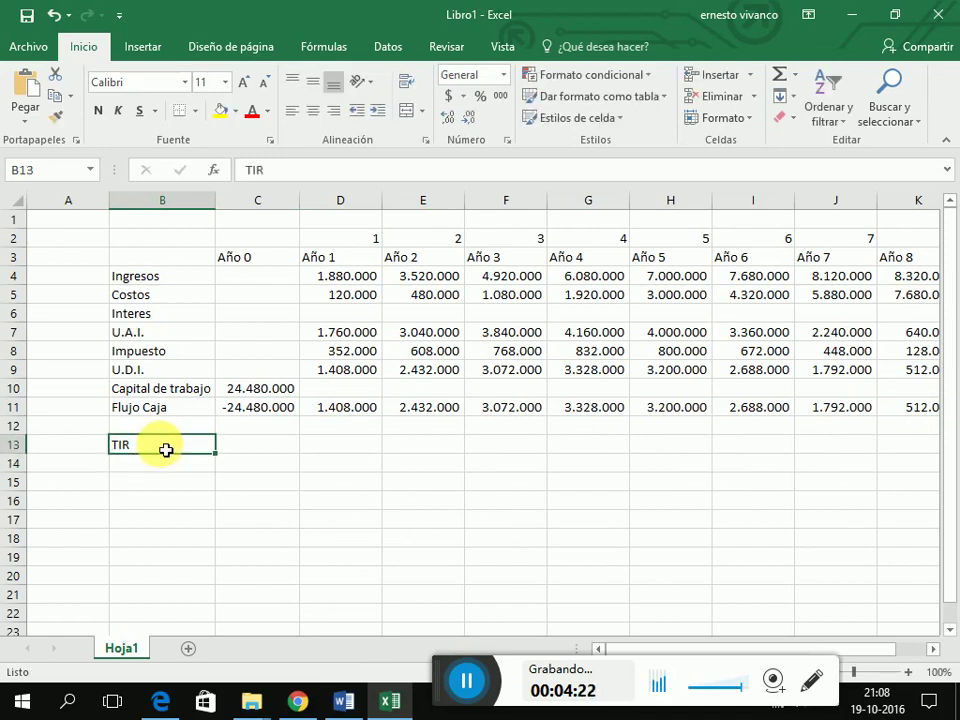
Step: Calculate the internal rate of return in C13 with =TIR(C11:K11) over the Flujo Caja row
key("Right")
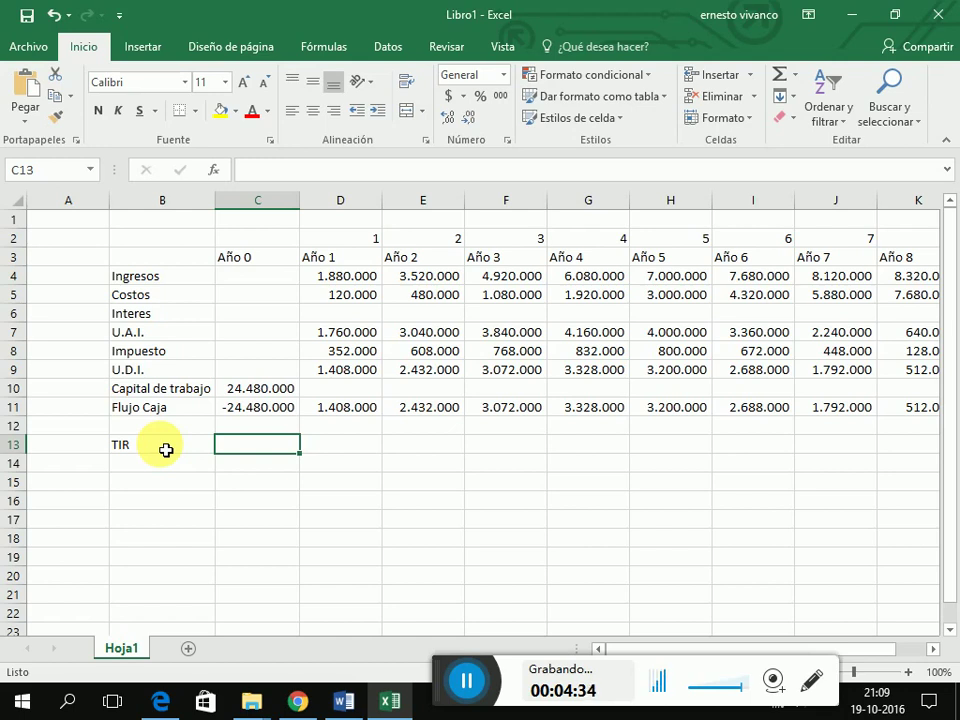
type("=")
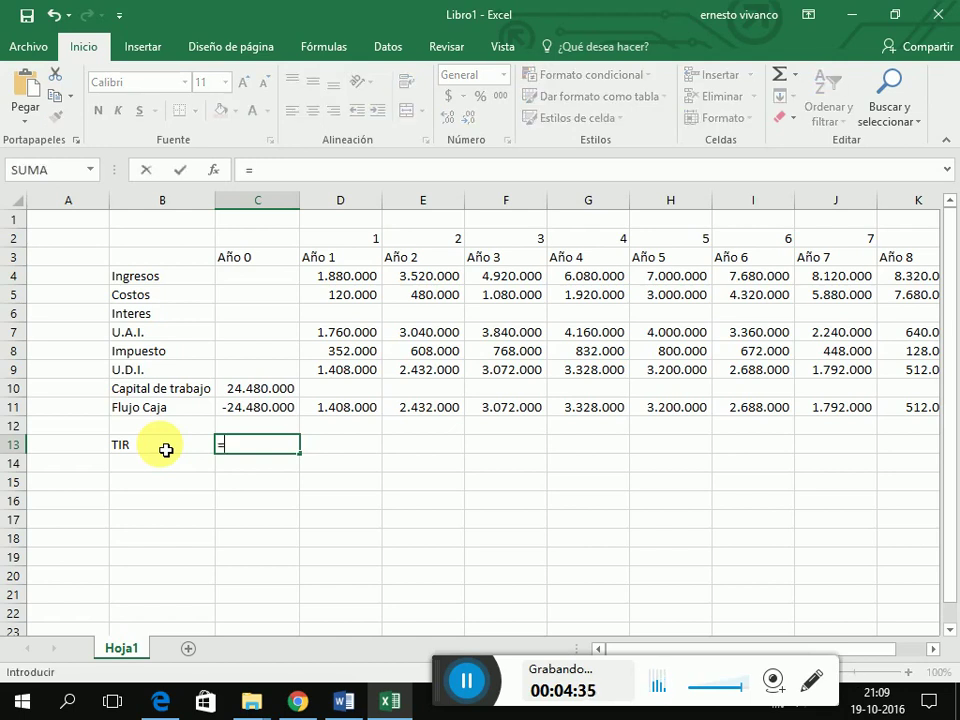
type("TIR(")
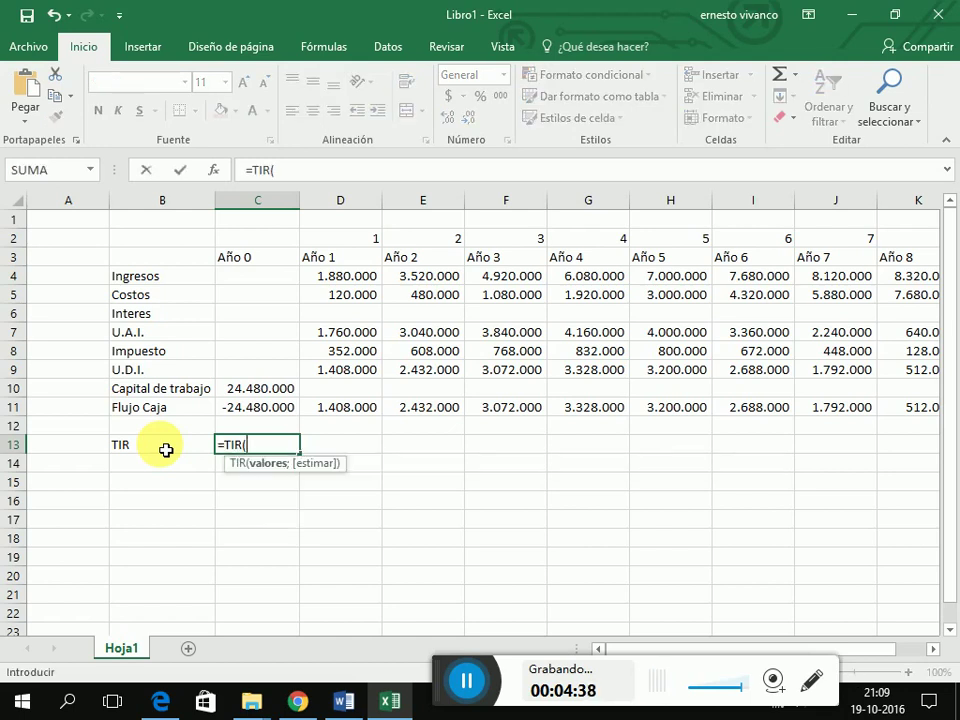
key("Up")
key("Up")
key("shift+Right")
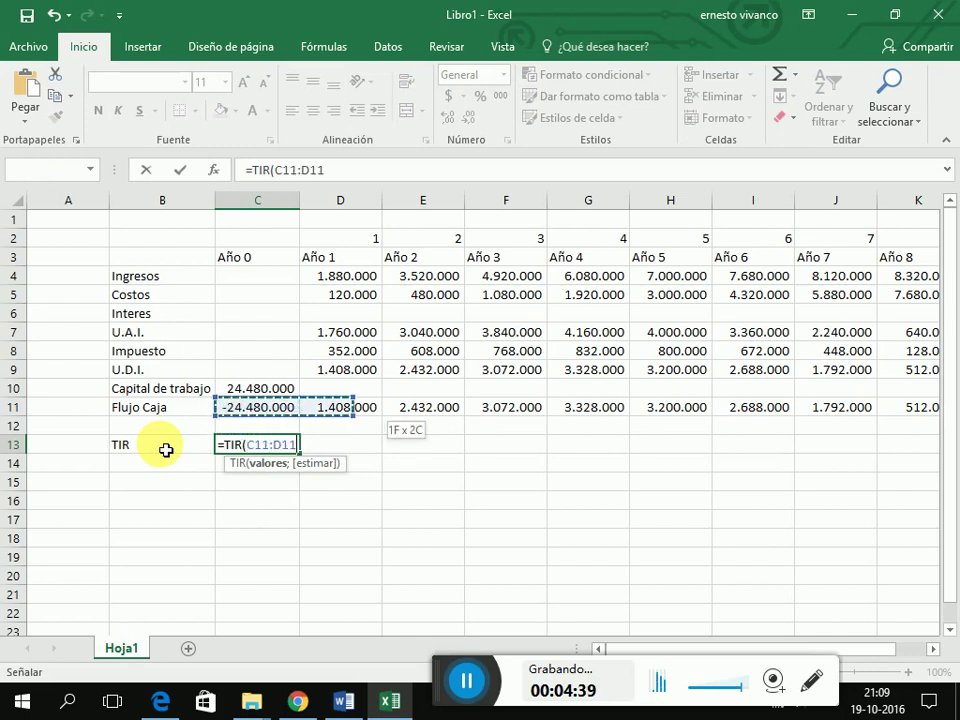
key("shift+Right")
key("shift+Right")
key("shift+Right")
key("shift+Right")
key("shift+Right")
key("shift+Right")
key("shift+Right")
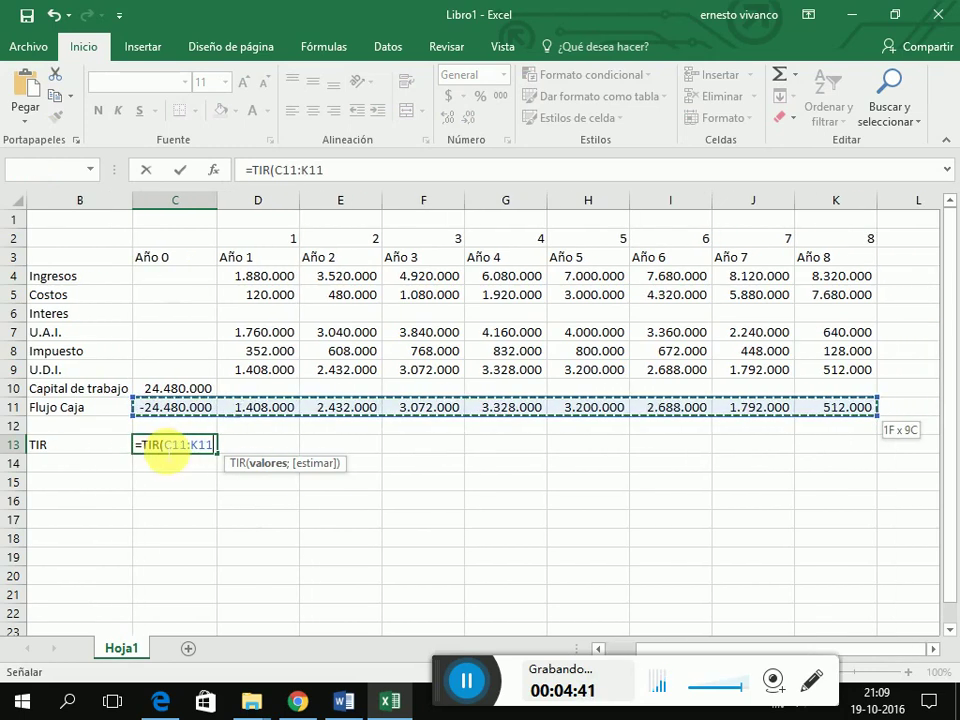
key("Return")
key("Left")
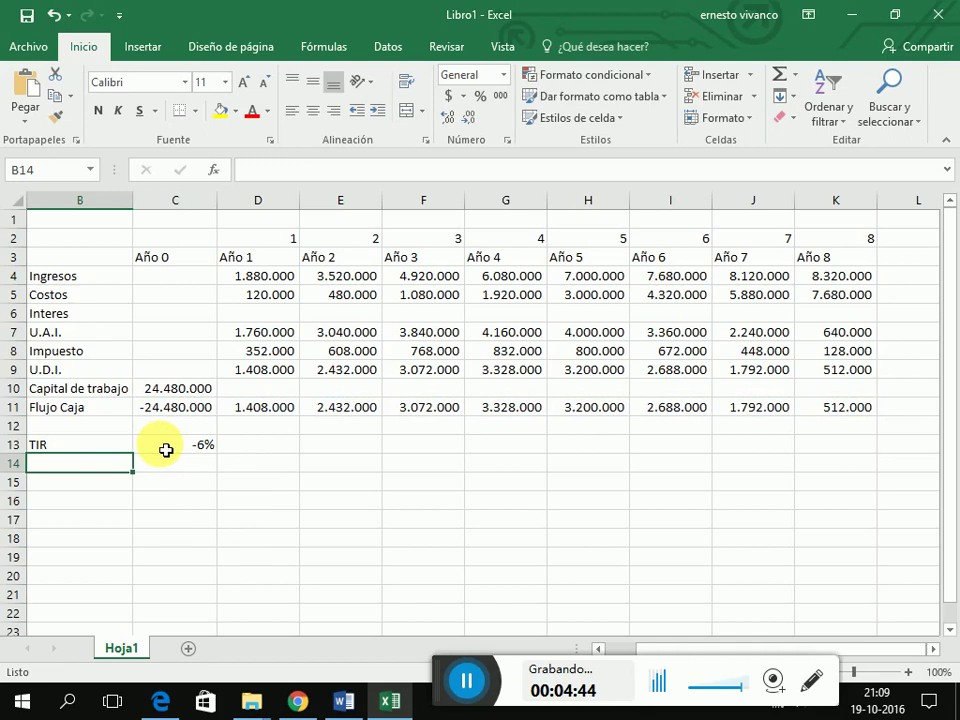
key("Left")
key("Right")
key("Right")
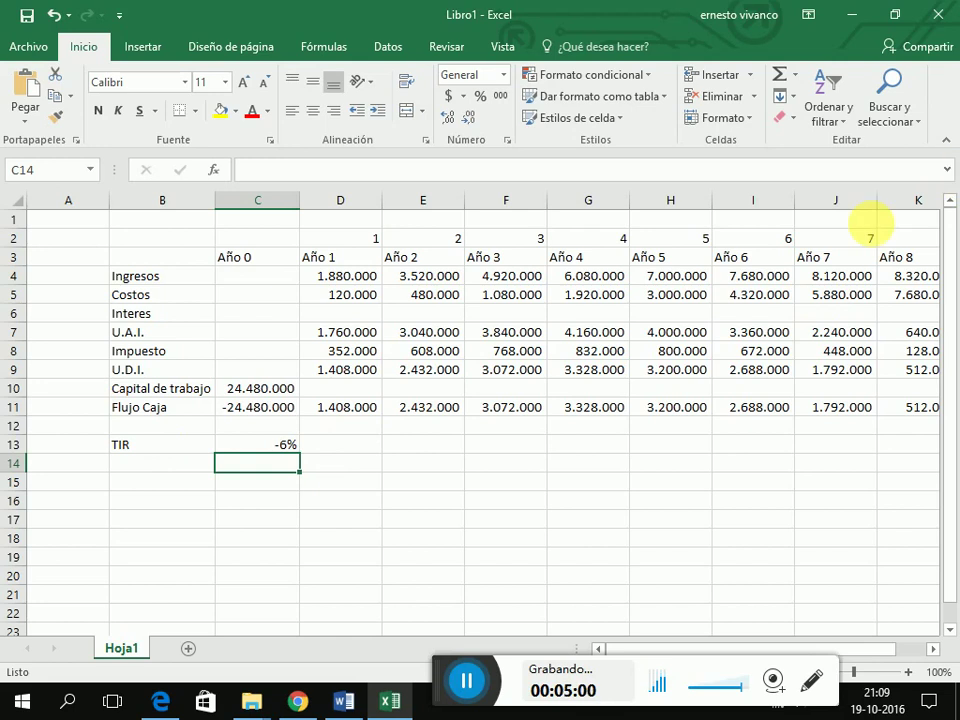
Step: Delete the whole Año 8 column K from the cash flow table
left_click(903, 201)
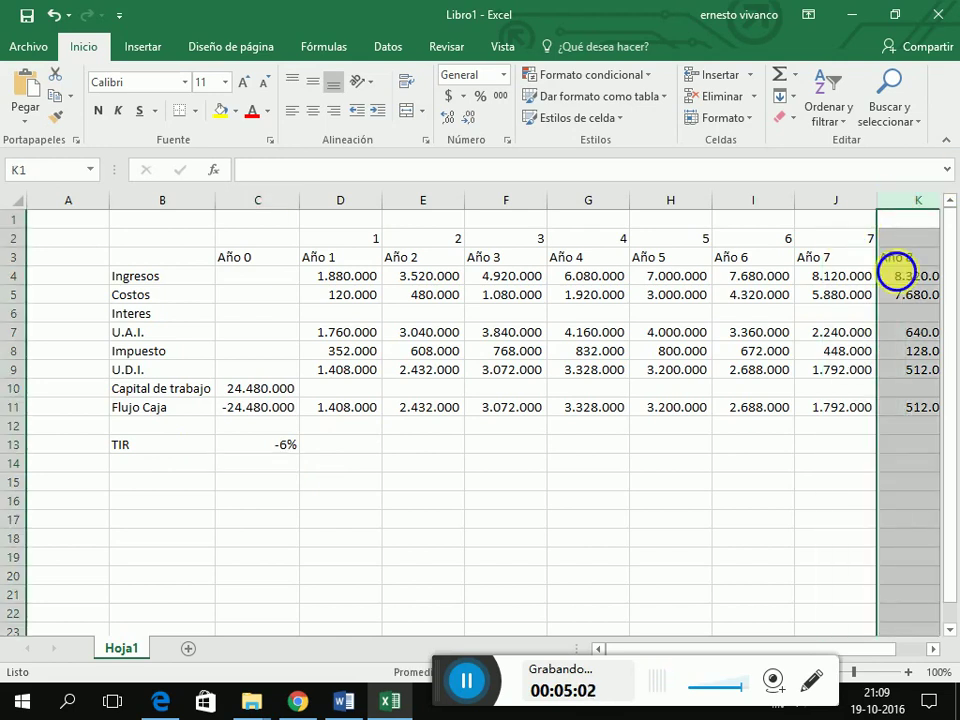
right_click(896, 271)
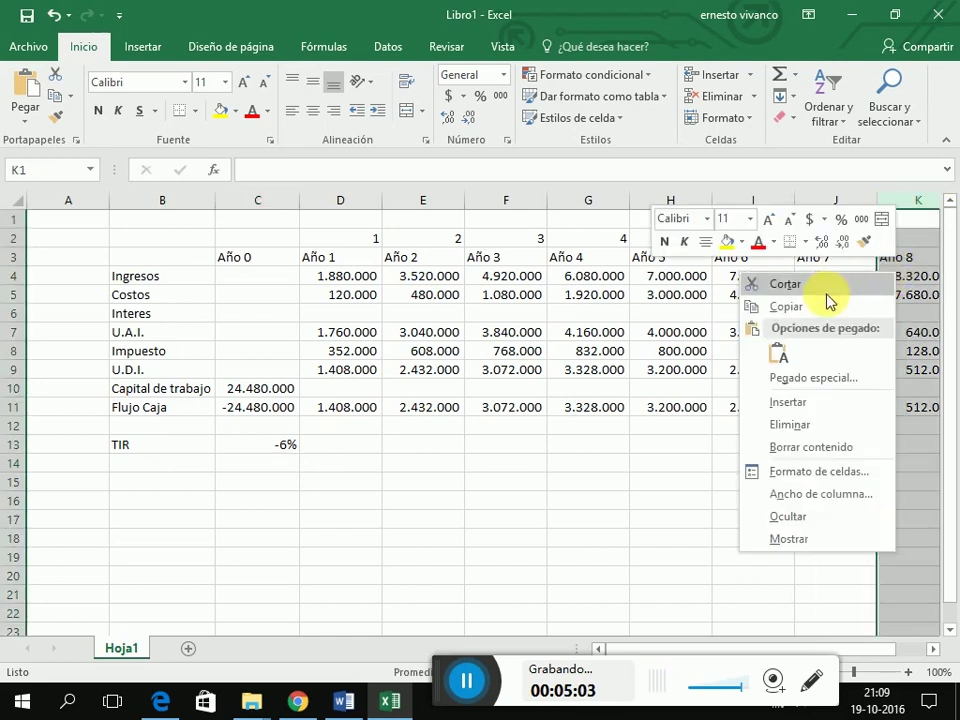
left_click(790, 425)
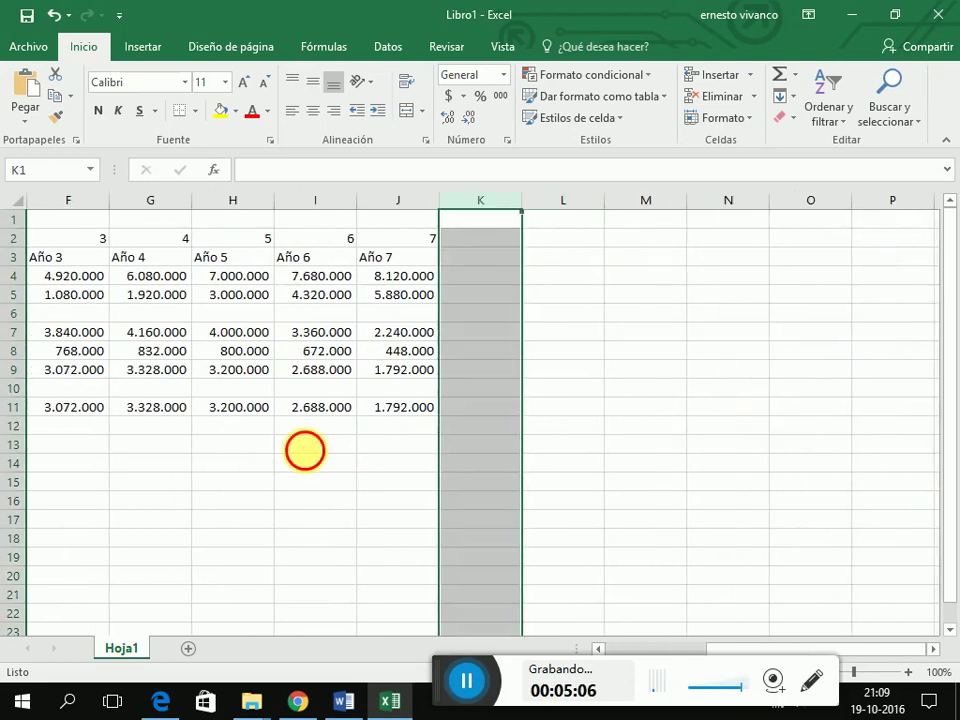
Step: Check the TIR formula and its result in C13 after the Año 8 removal
left_click(304, 450)
key("Left")
key("Left")
key("Left")
key("Left")
key("Left")
key("Left")
key("Left")
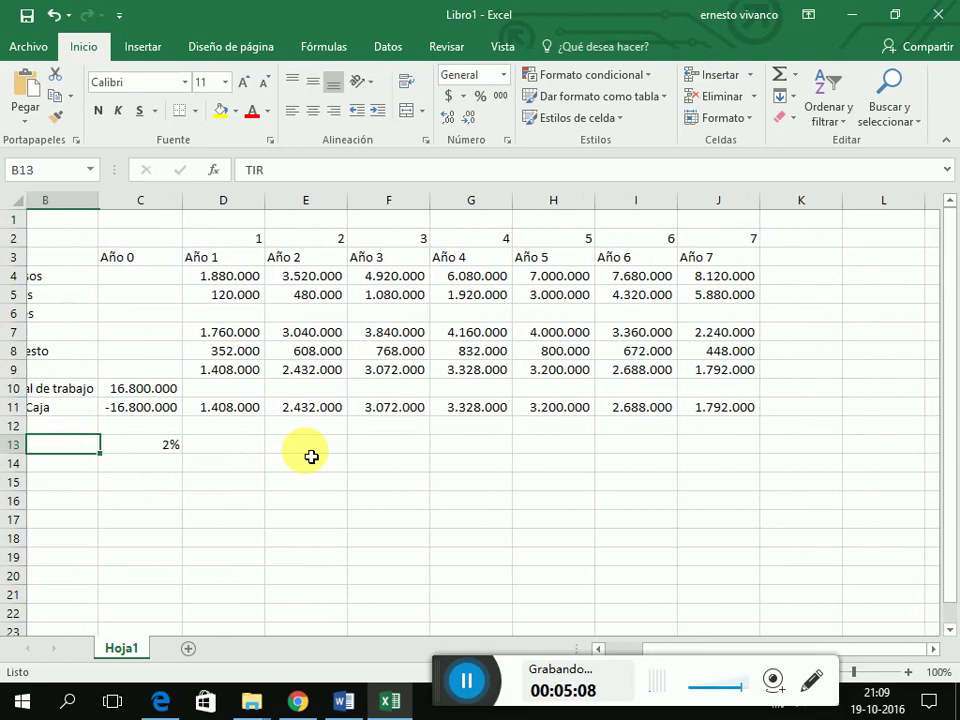
key("Right")
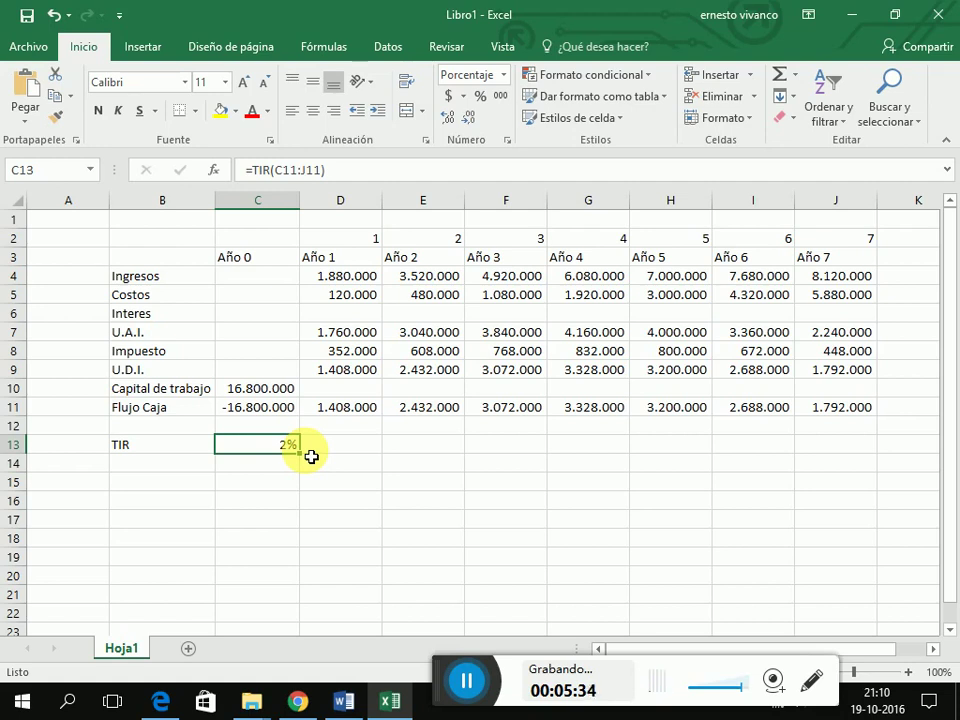
Step: Calculate the net present value in B14 with =VNA(C13;C11:J11), using the TIR as rate over the Flujo Caja row
key("Down")
key("Left")
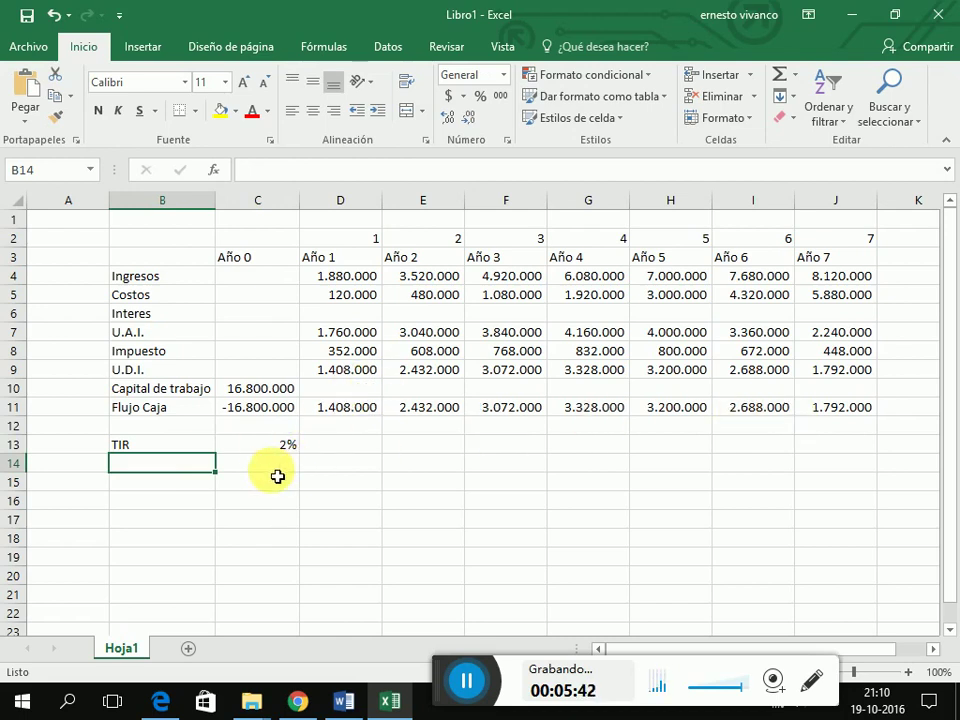
key("F2")
type("=VNA")
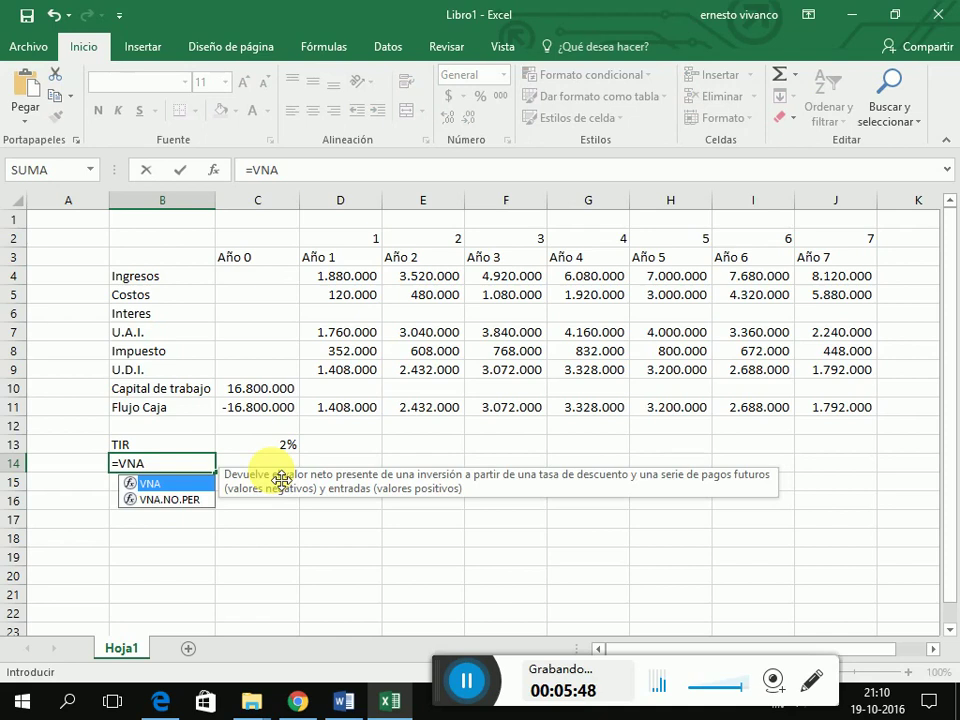
type("(")
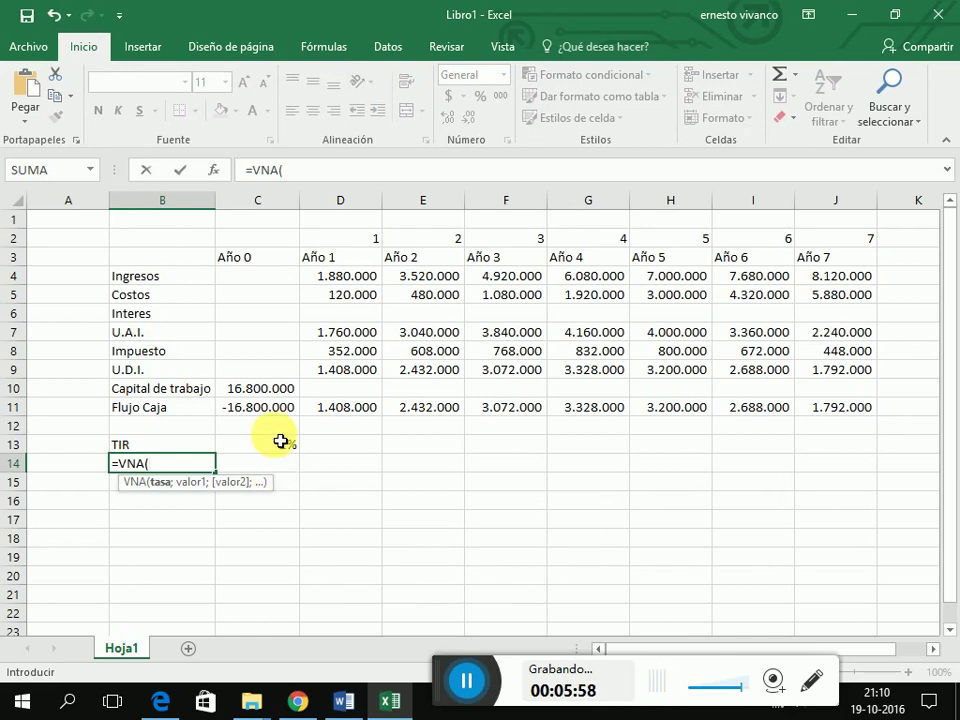
left_click(270, 451)
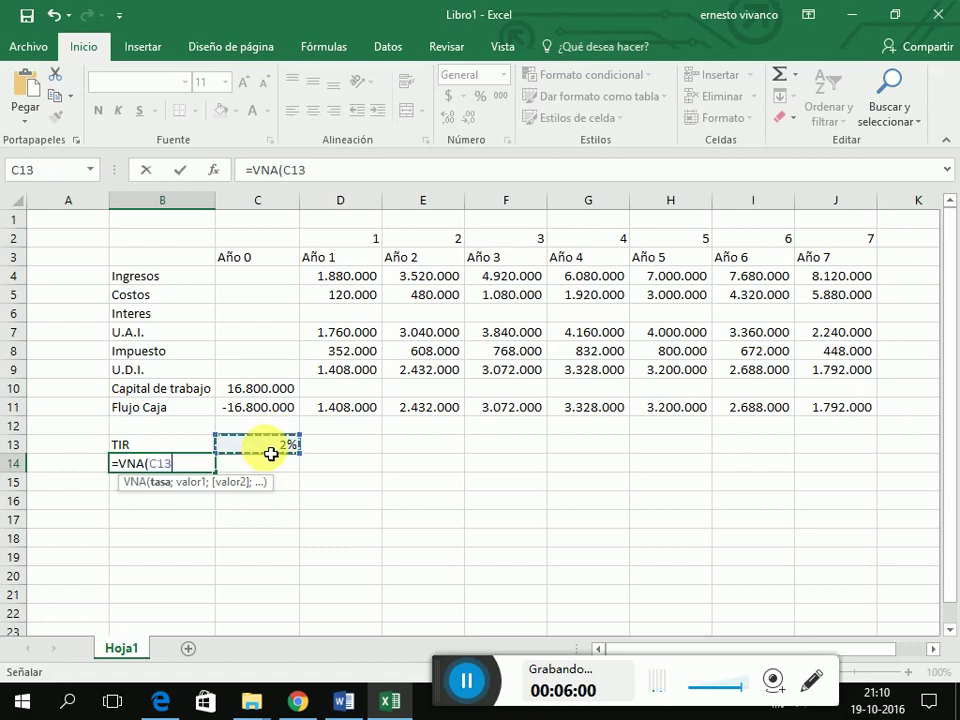
type(";")
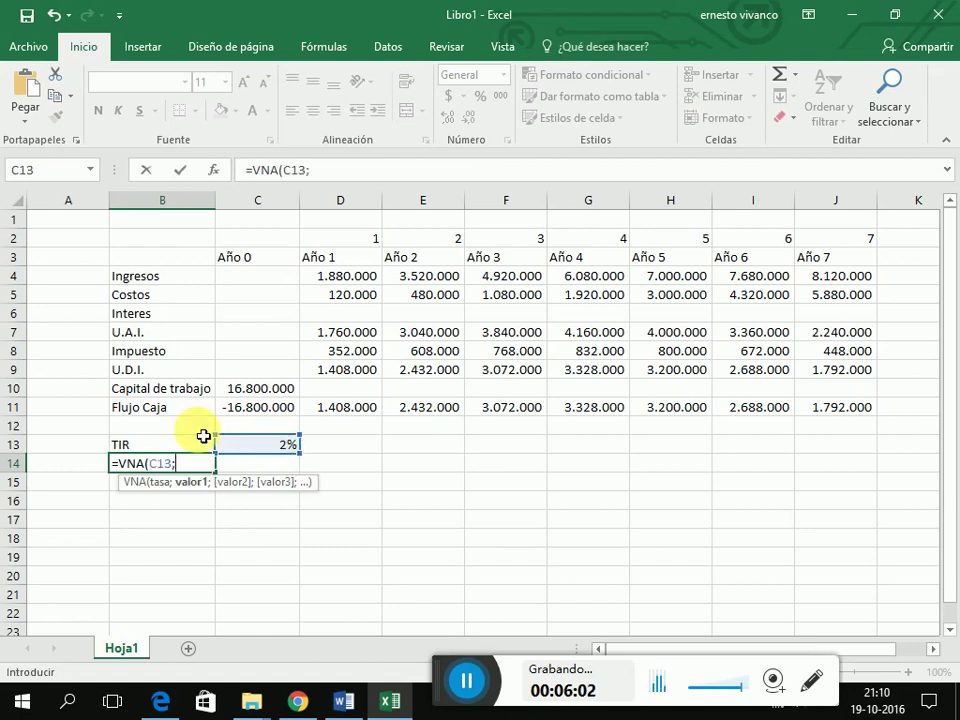
left_click(255, 411)
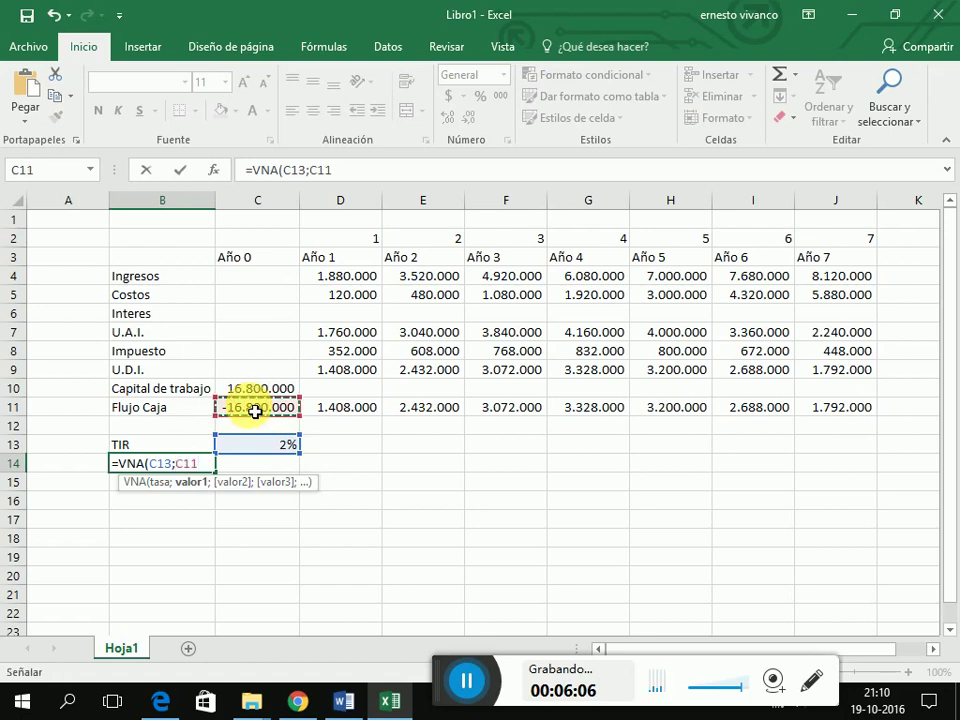
key("shift+Right")
key("shift+Right")
key("shift+Right")
key("shift+Right")
key("shift+Right")
key("shift+Right")
key("shift+Right")
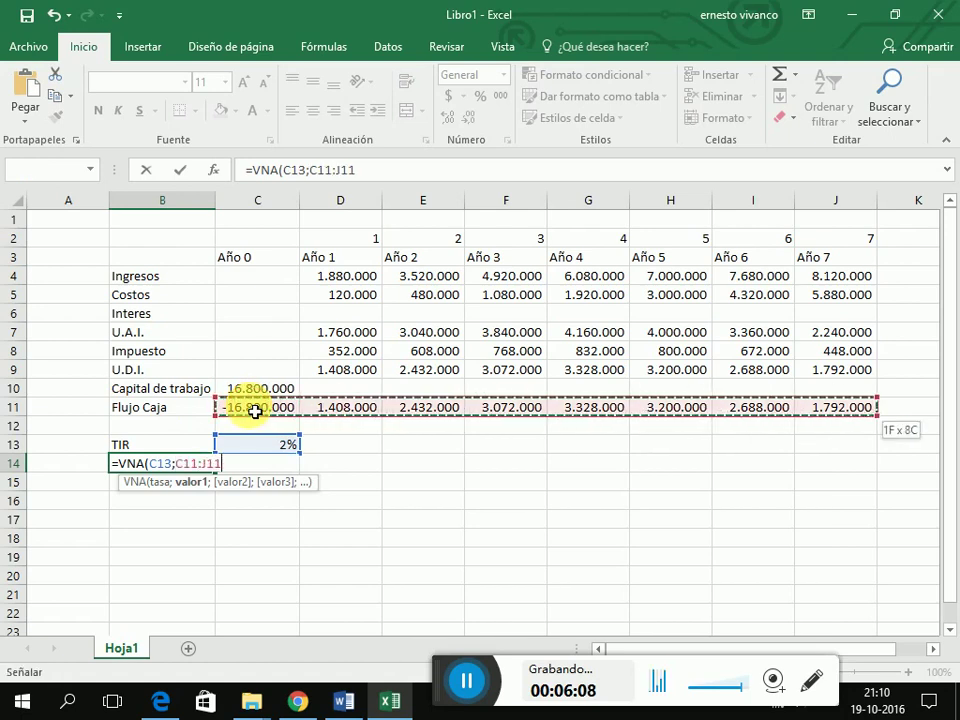
key("Return")
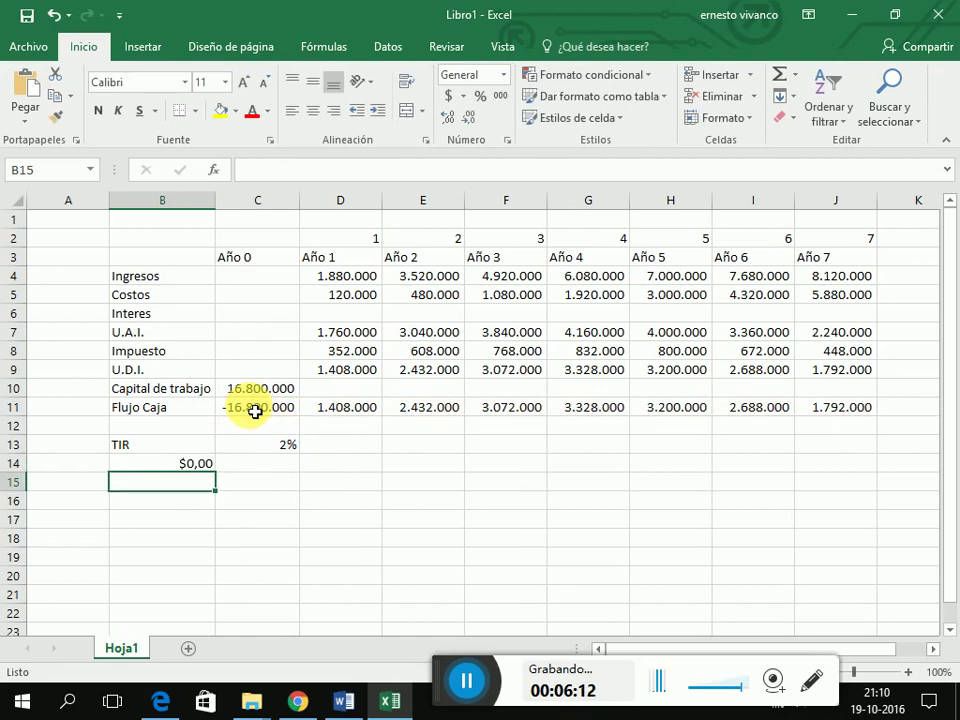
Step: Move the VNA formula from B14 to C14 and enter the label VAN in B14
key("Up")
key("ctrl+c")
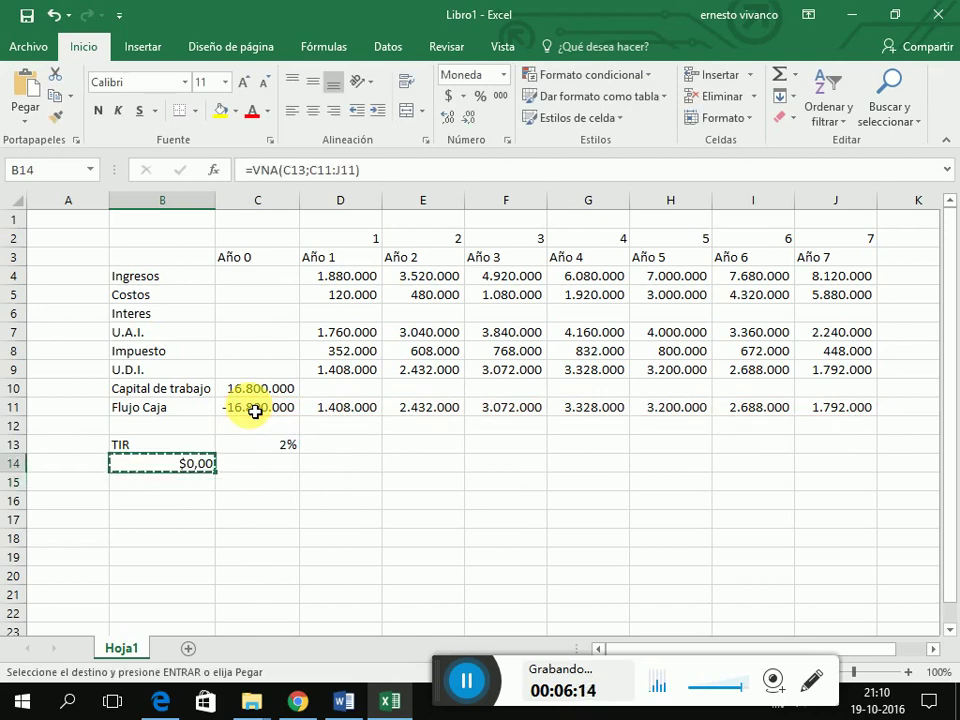
key("Right")
key("ctrl+v")
key("Left")
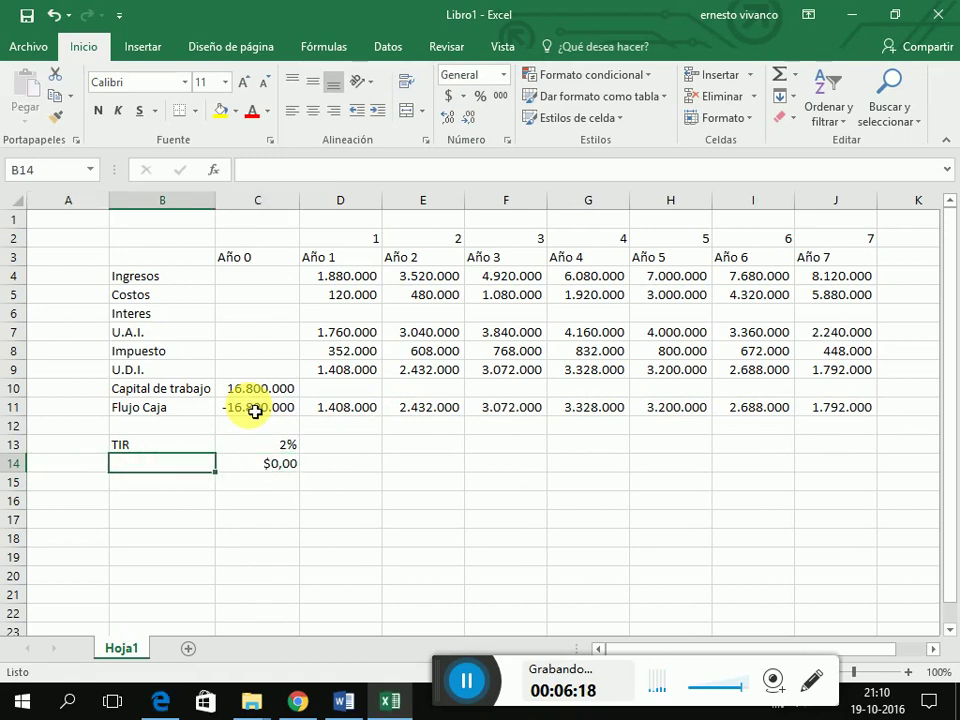
type("VAN")
key("Return")
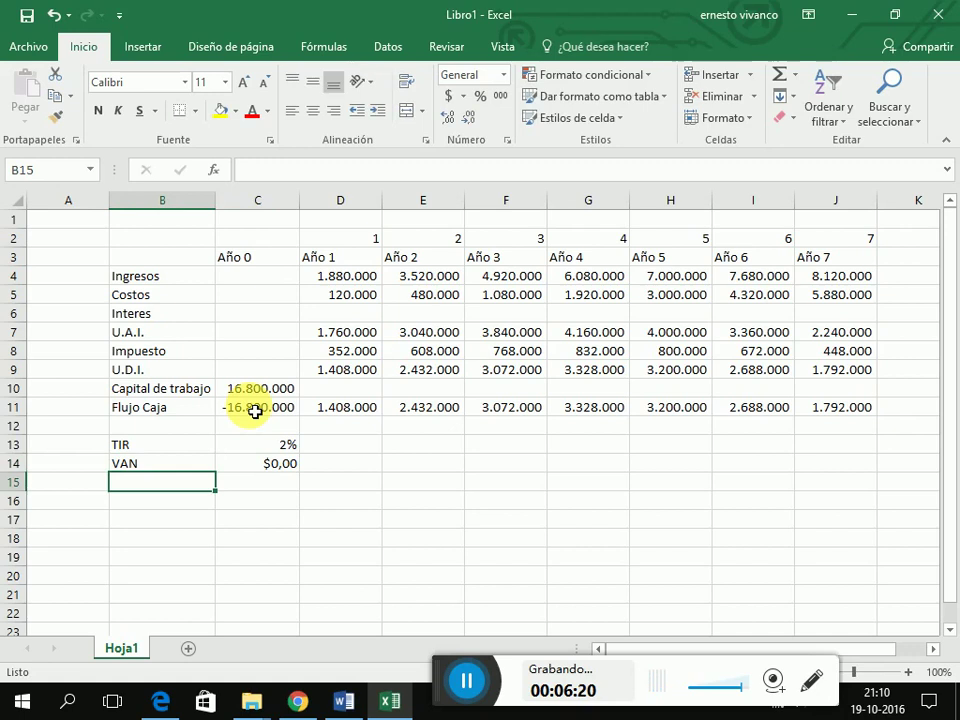
Step: Increase the TIR percentage in C13 to three decimal places
key("Up")
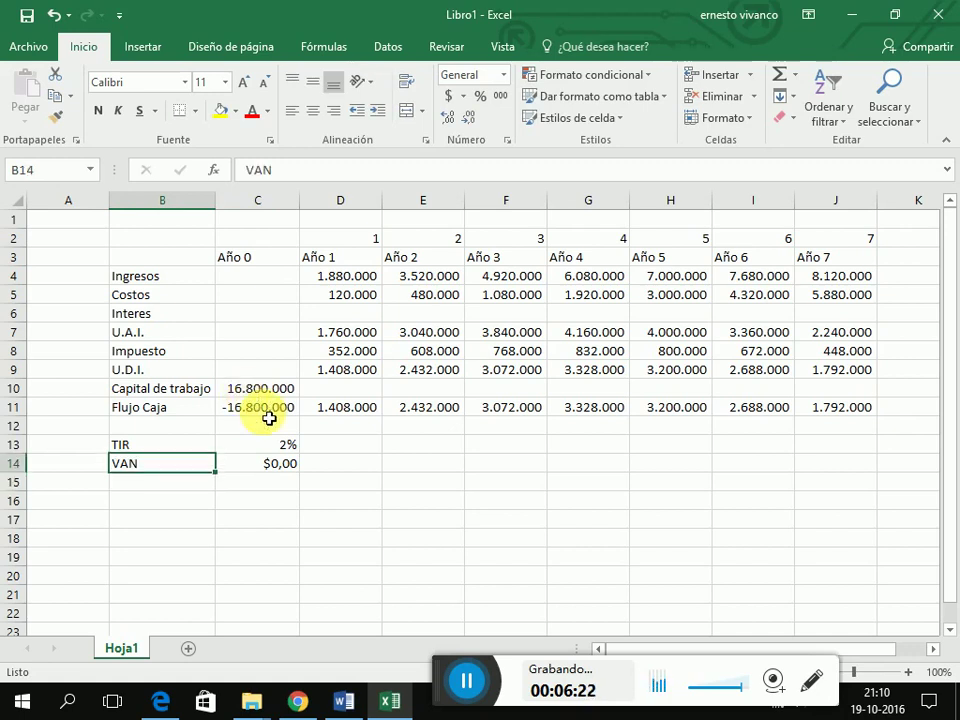
left_click(267, 443)
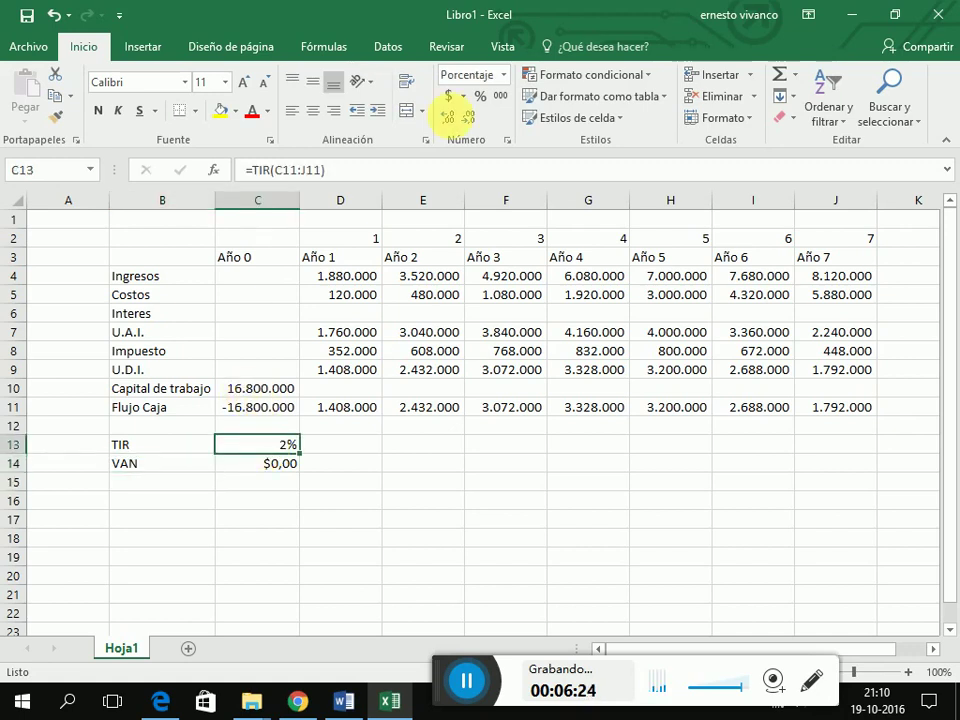
left_click(448, 117)
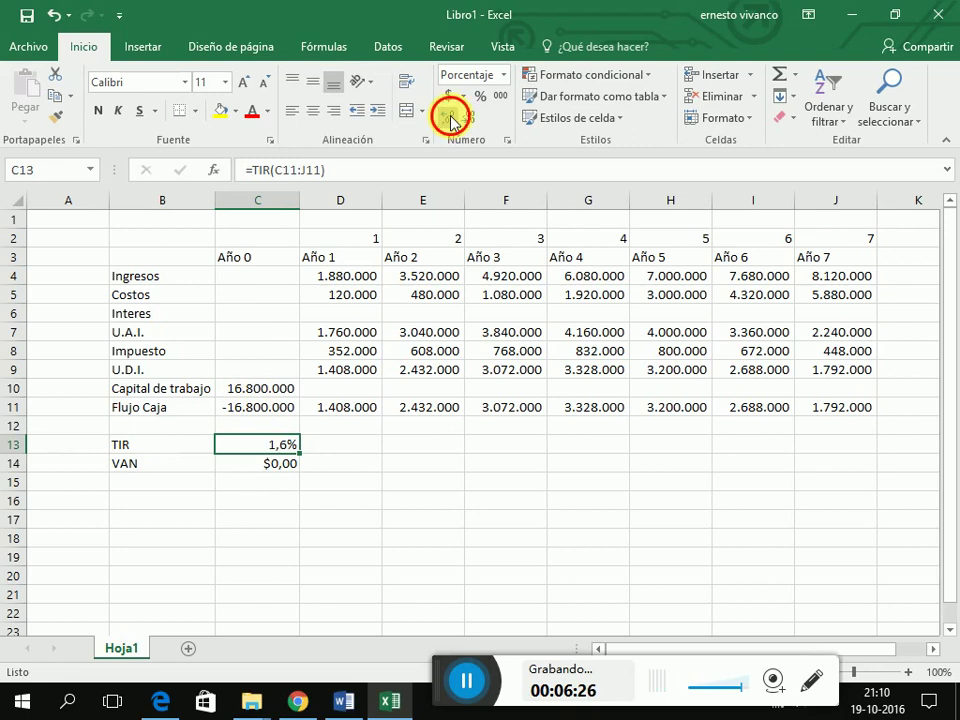
left_click(448, 117)
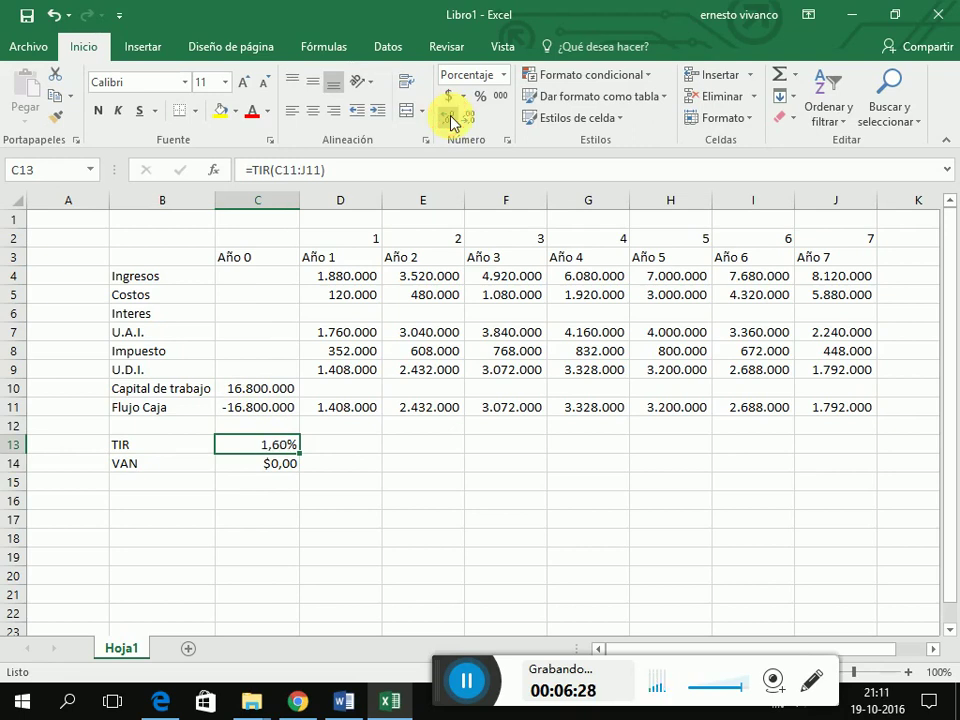
left_click(450, 119)
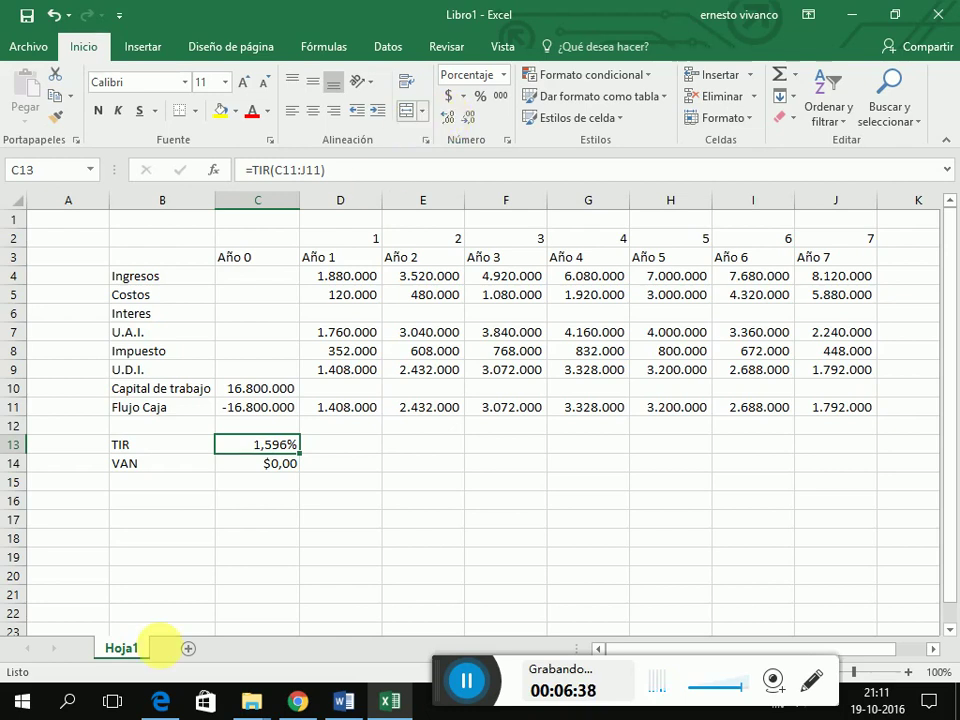
Step: Add the label ROI in B15 below VAN
left_click(165, 489)
double_click(160, 485)
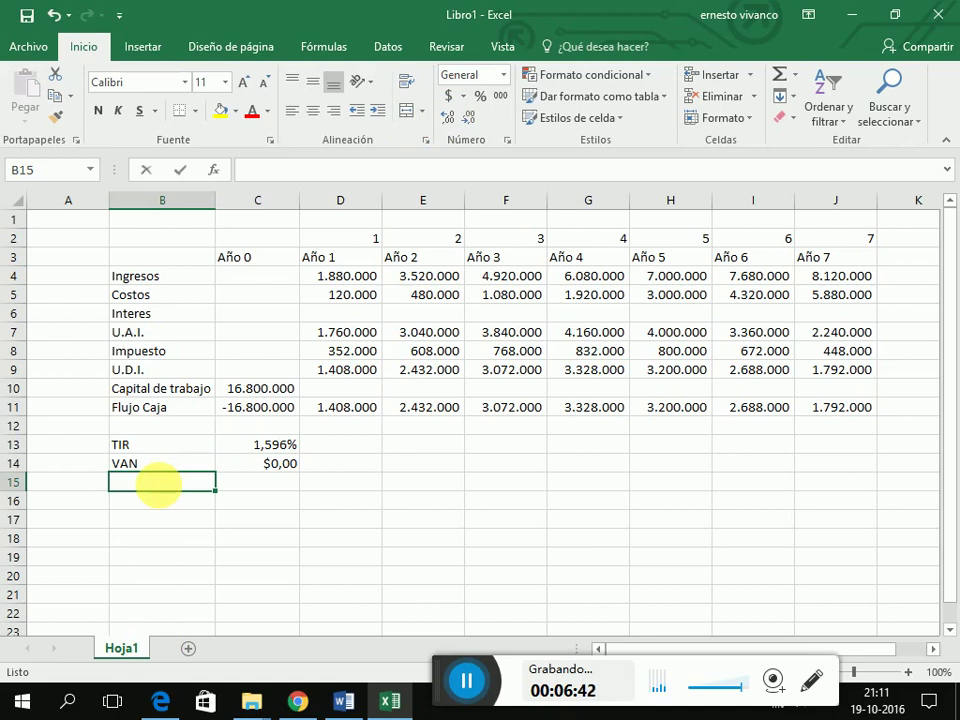
type("ROI")
key("Return")
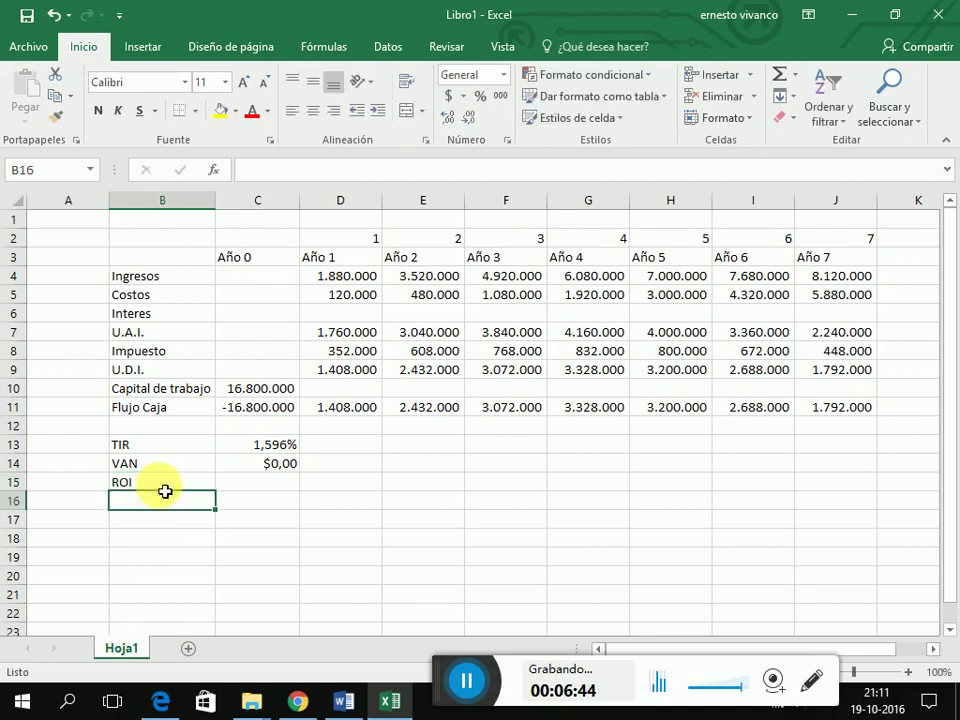
key("Up")
key("Right")
type("=")
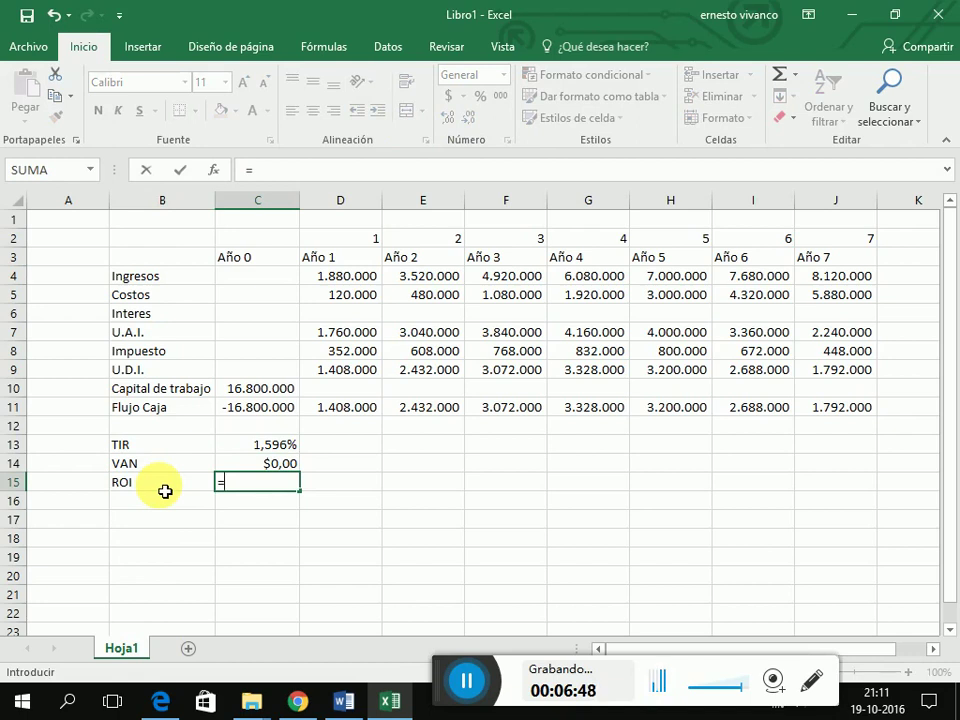
key("Up")
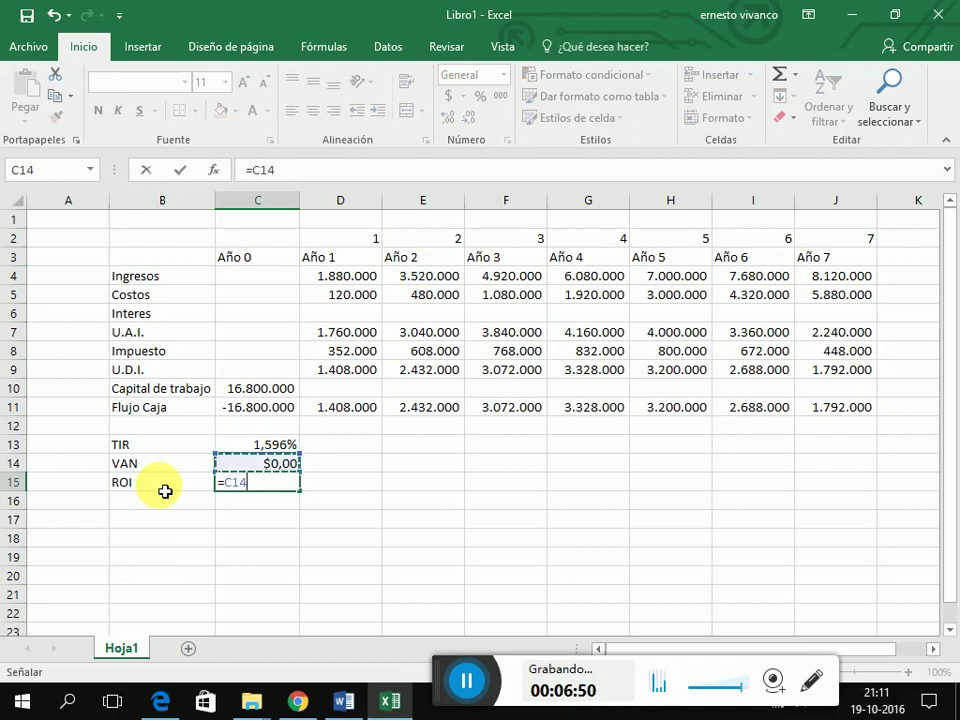
type("/")
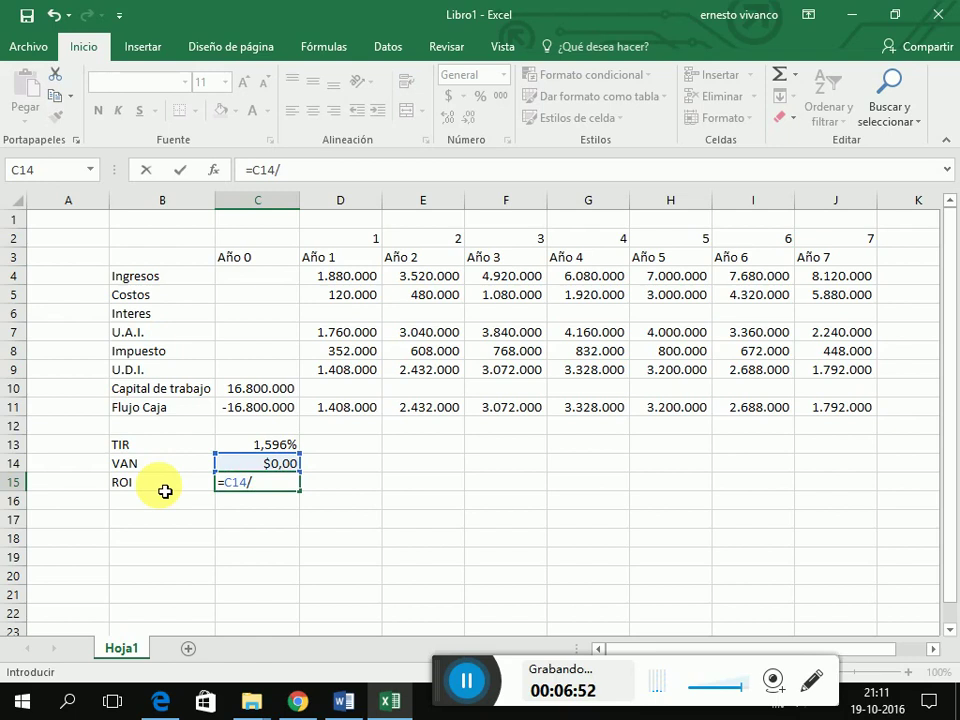
key("Up")
key("Up")
key("Up")
key("Up")
key("Up")
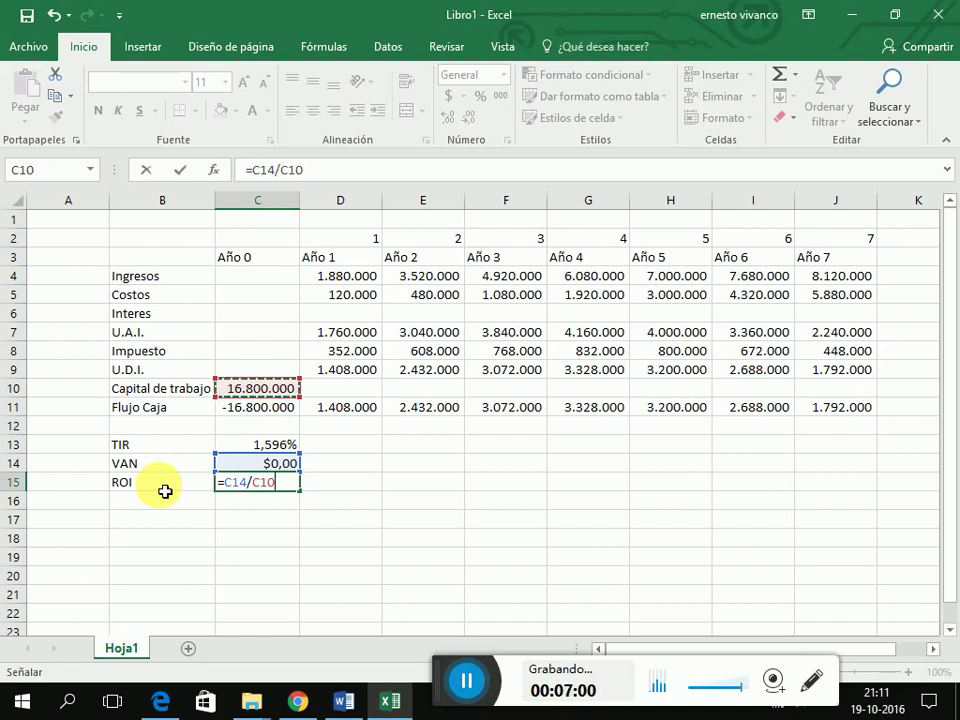
key("Escape")
Step: Replace the rate reference in the VAN formula in C14 with 0,01, giving =VNA(0,01;C11:J11)
key("Up")
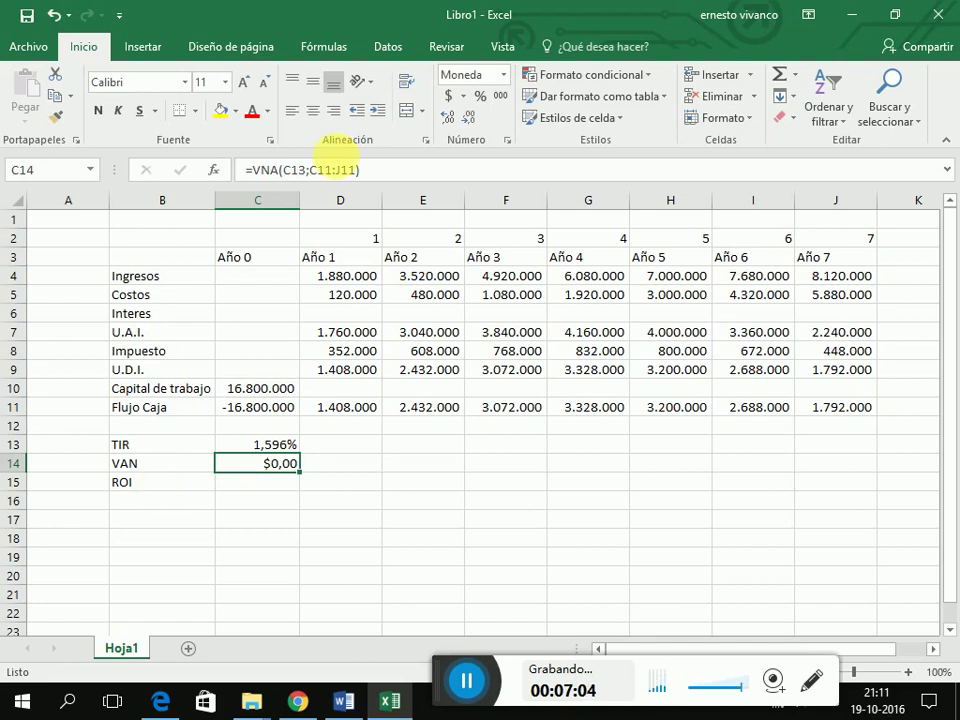
left_click(297, 170)
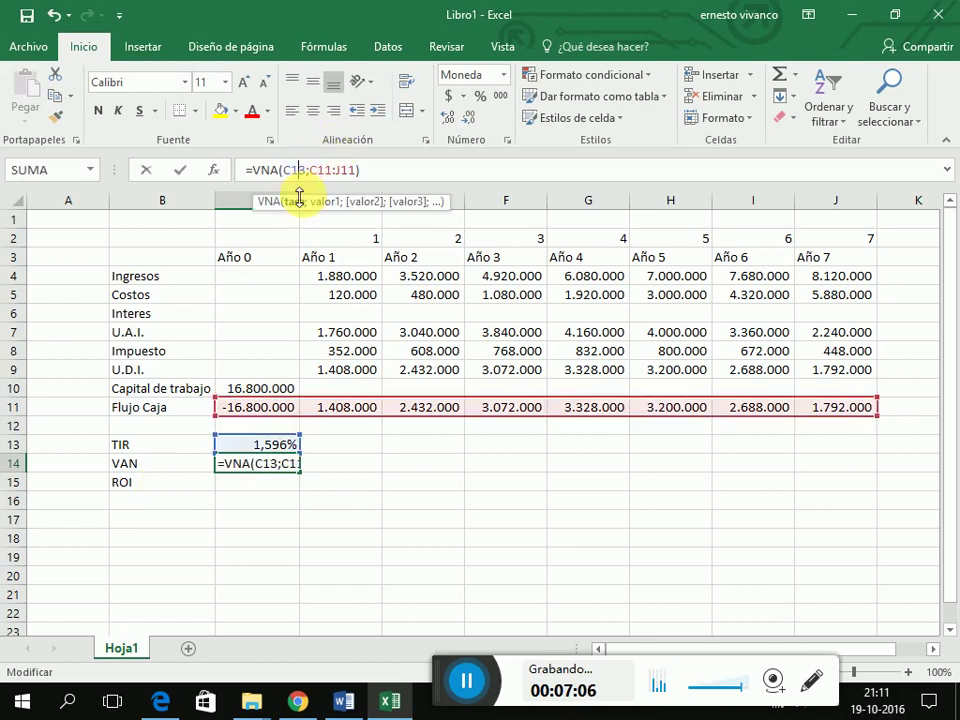
key("Delete")
key("BackSpace")
key("BackSpace")
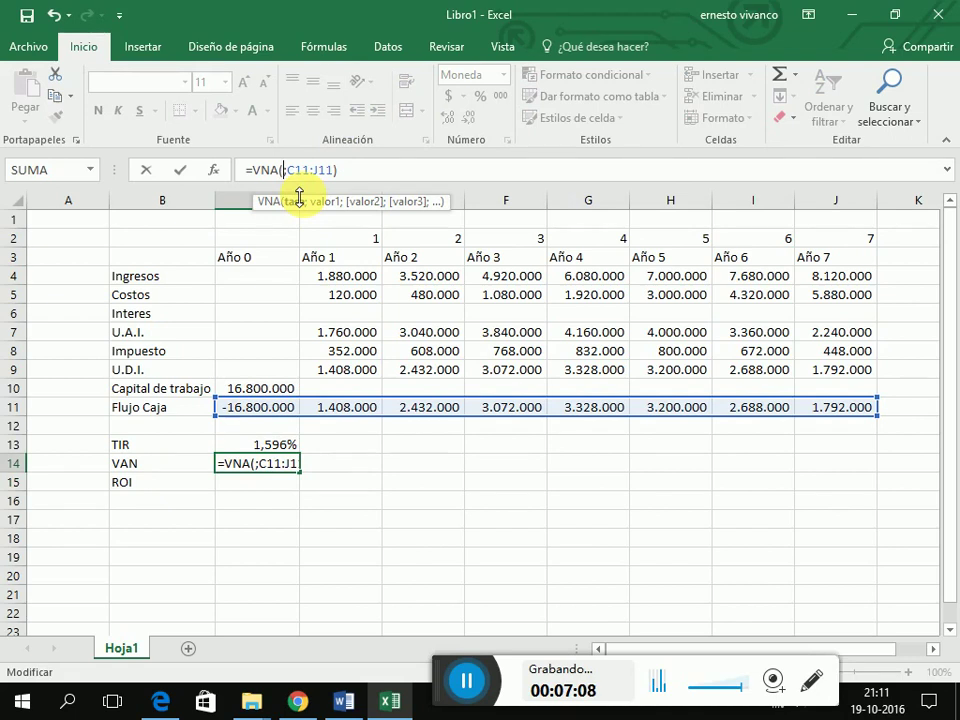
type("0,01")
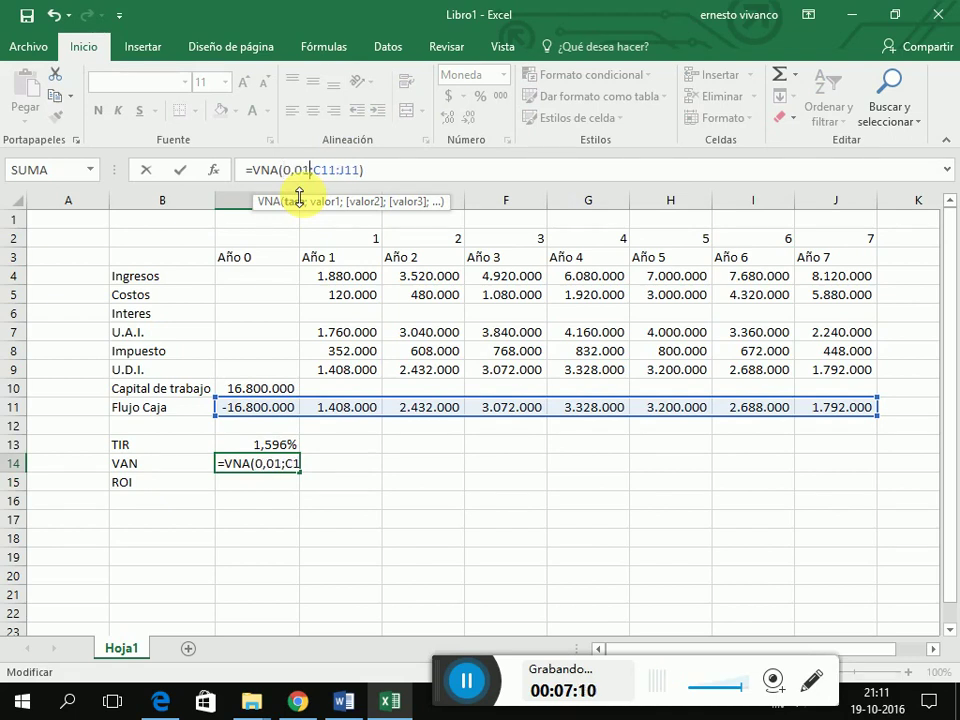
key("Return")
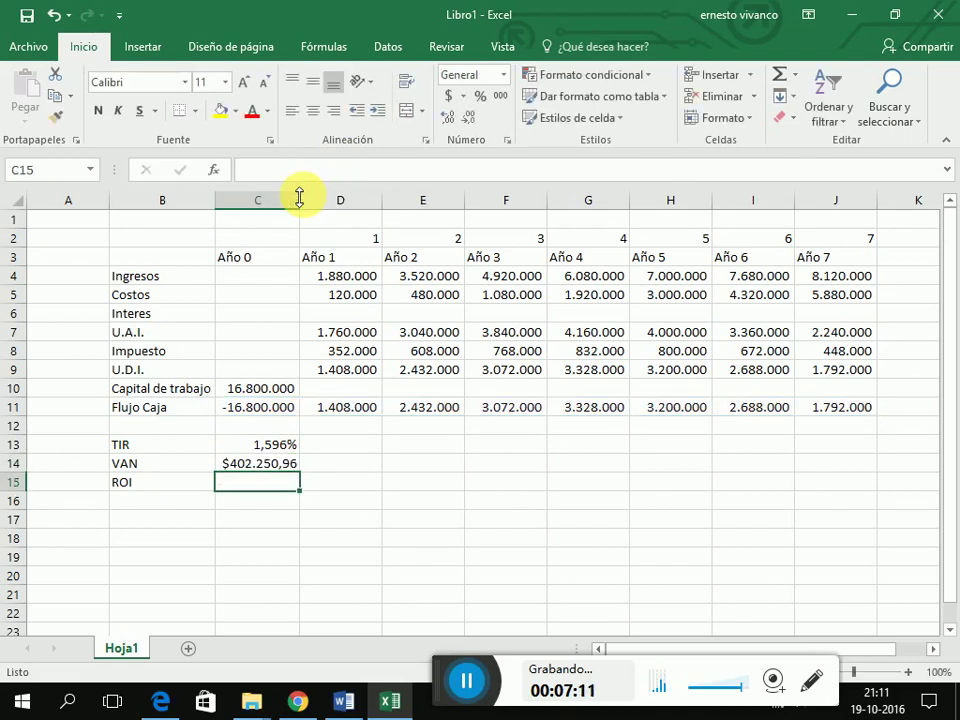
key("Up")
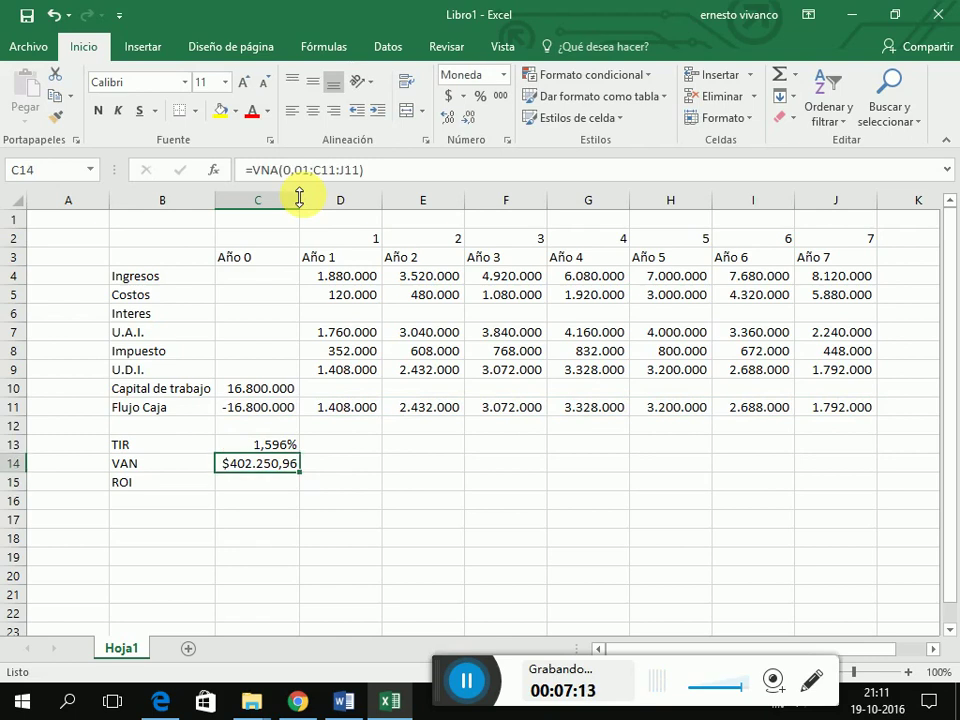
Step: Calculate the ROI in C15 with =C14/C10, dividing the VAN by the Capital de trabajo
key("Down")
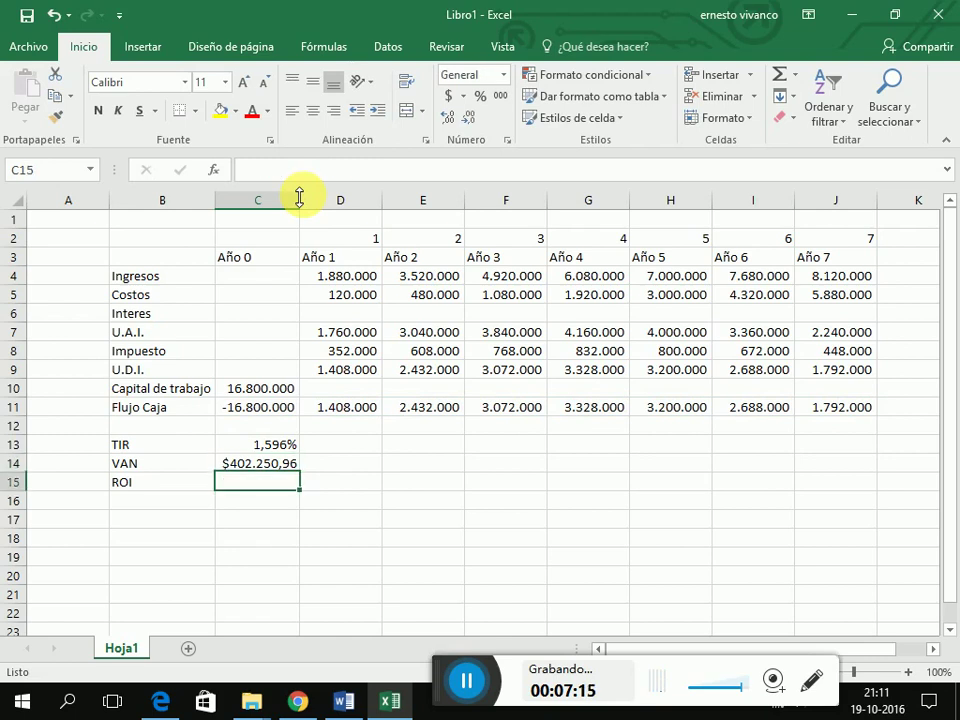
type("=")
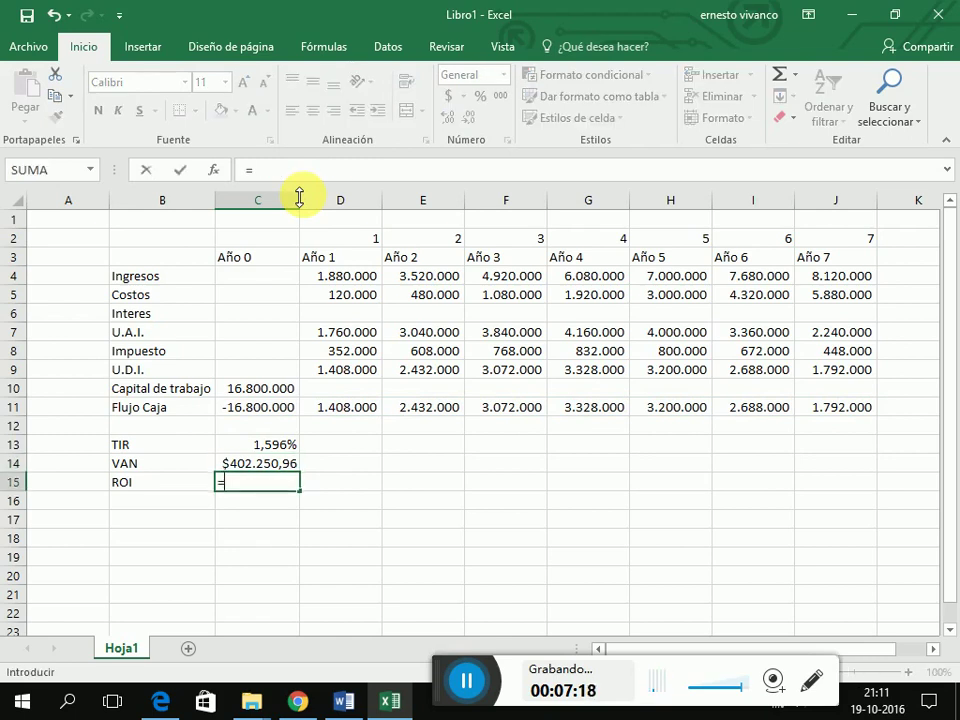
key("Up")
type("/")
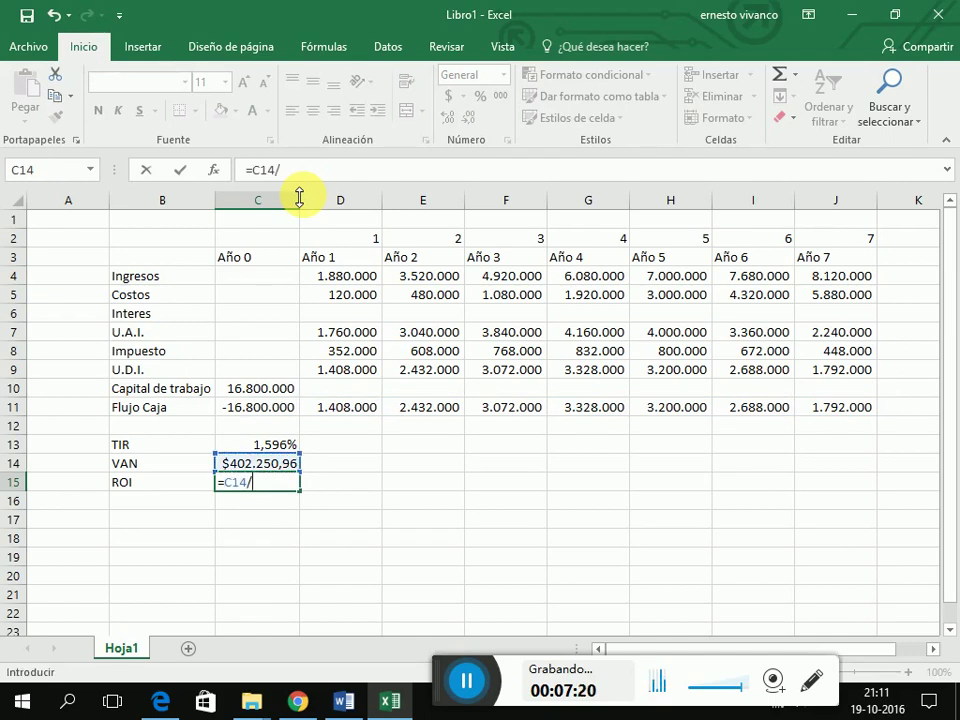
key("Up")
key("Up")
key("Up")
key("Up")
key("Up")
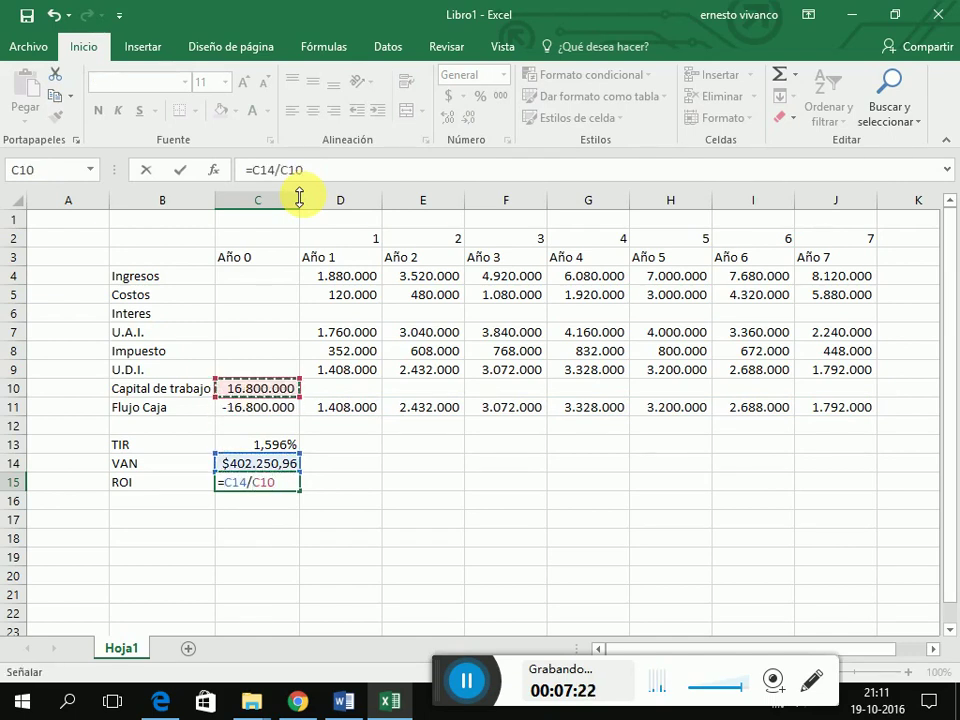
key("Return")
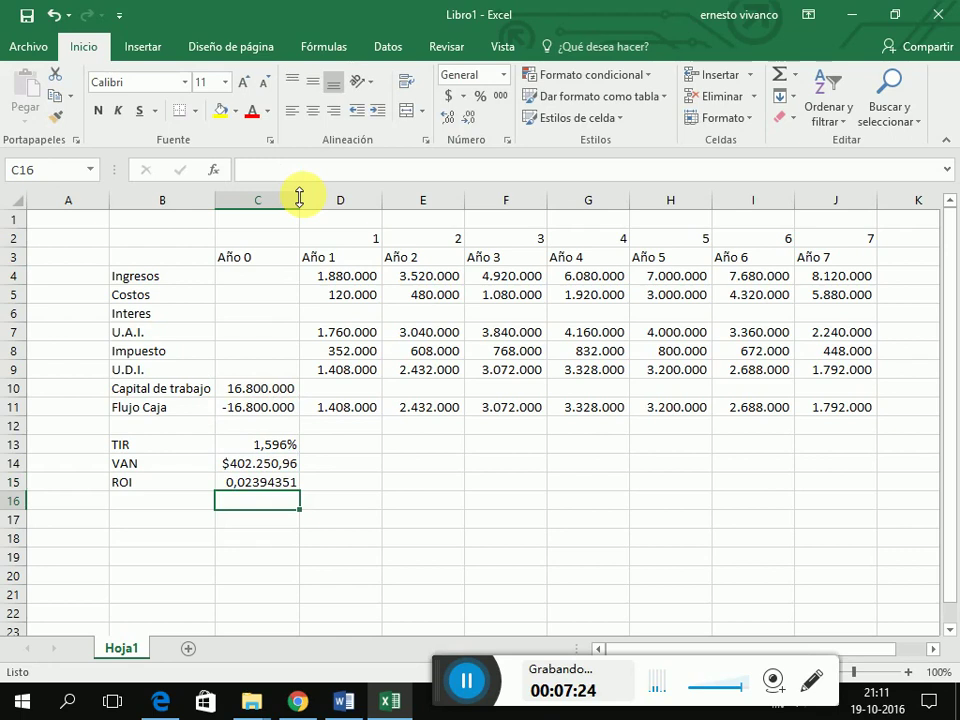
Step: Format the ROI result in C15 as a percentage with two decimal places
key("Up")
left_click(480, 96)
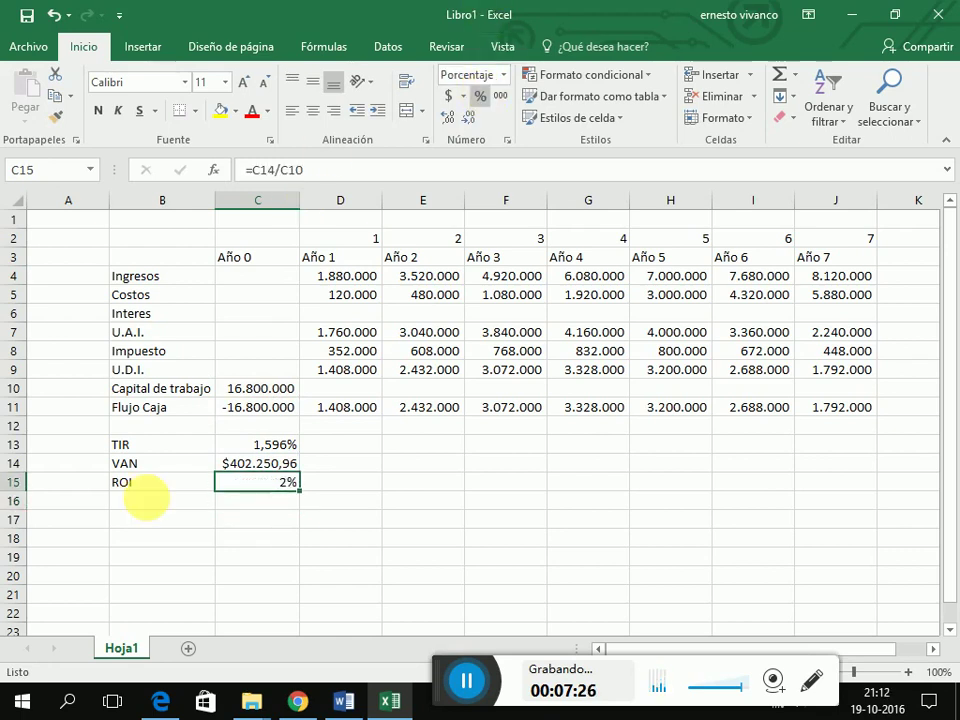
left_click(154, 502)
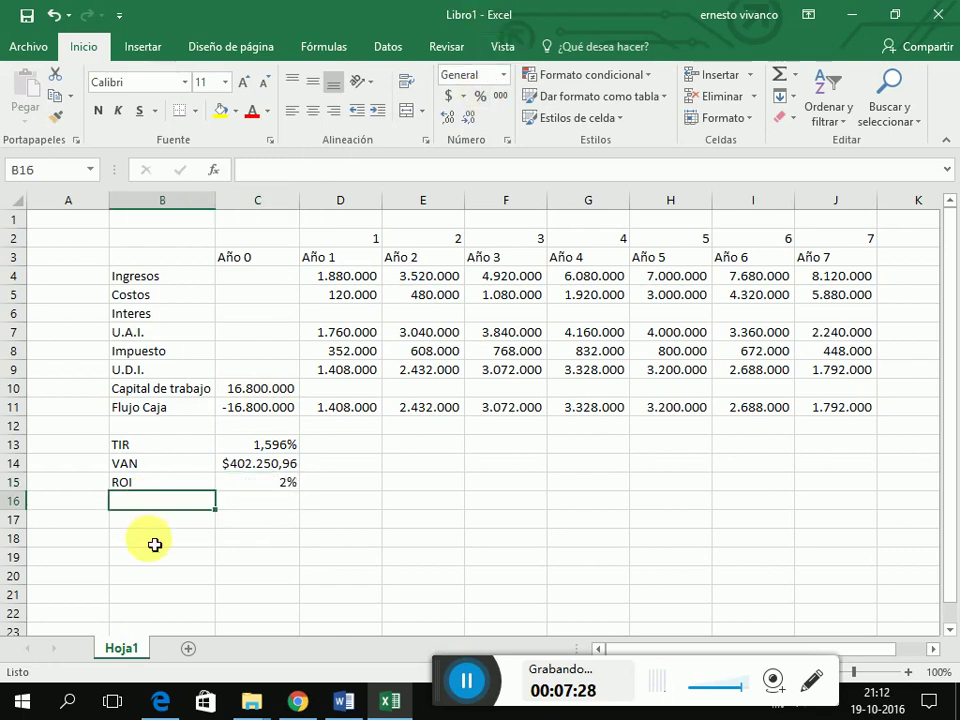
left_click(246, 490)
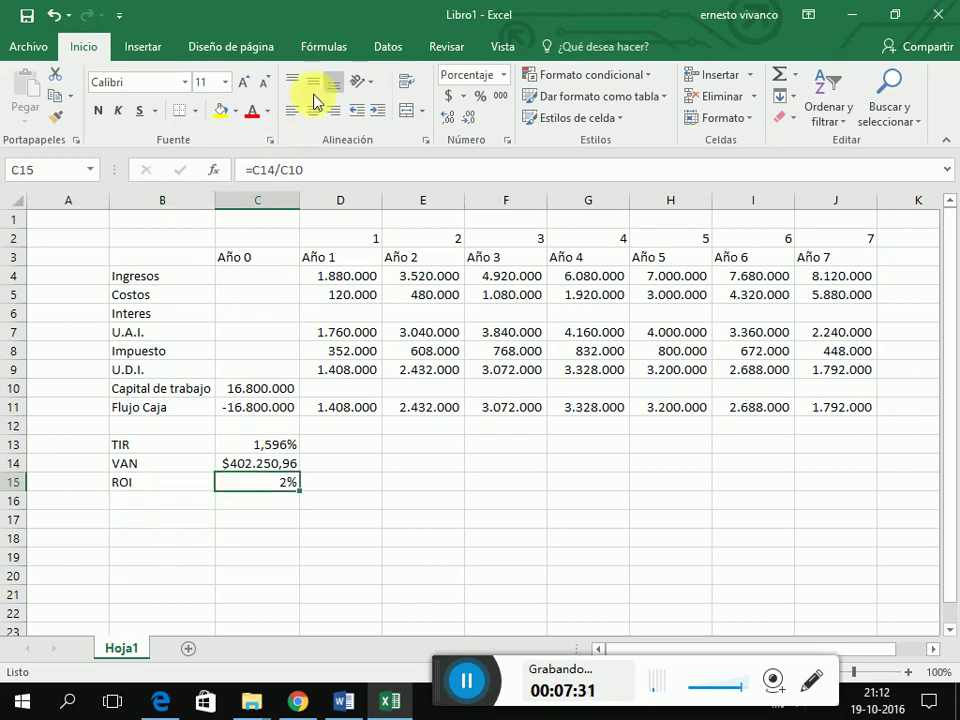
left_click(446, 118)
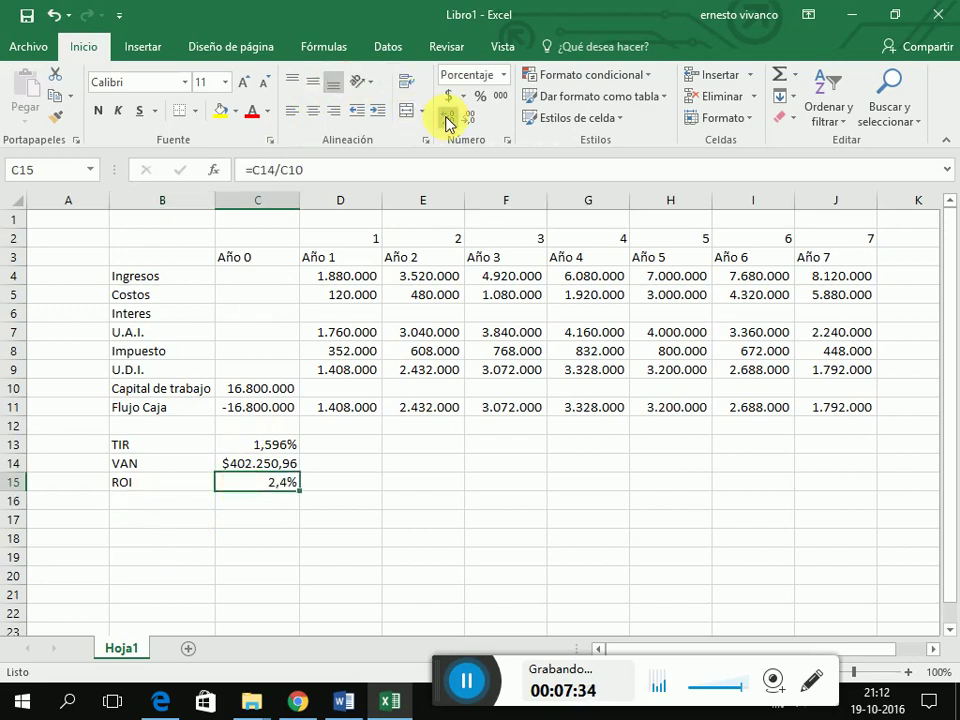
left_click(446, 118)
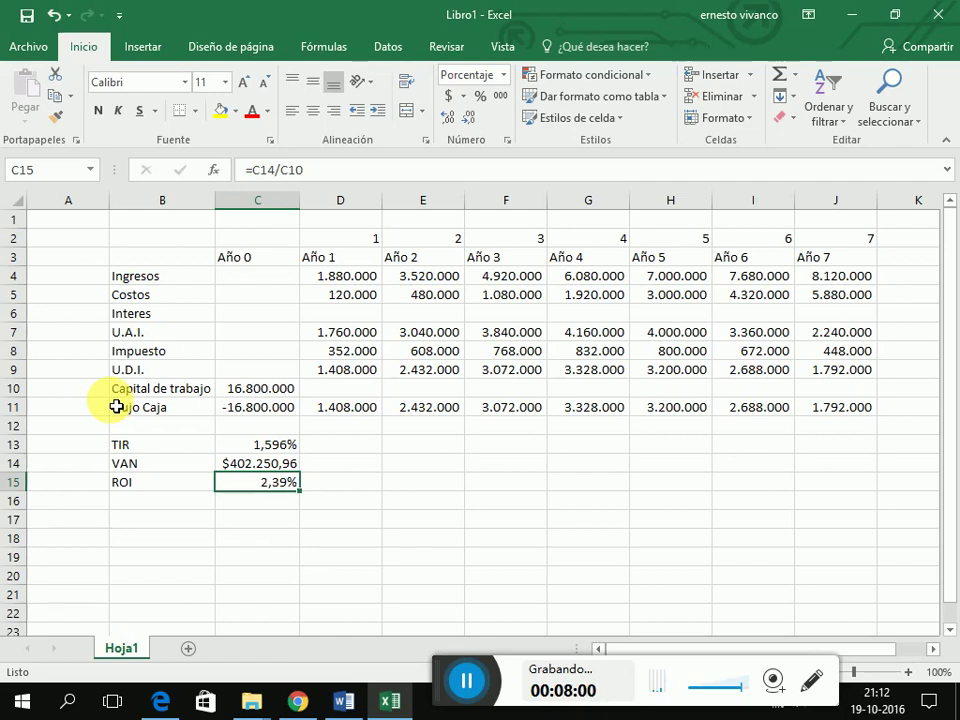
Step: Add the label Pay Back in B16 below ROI
key("Down")
key("Left")
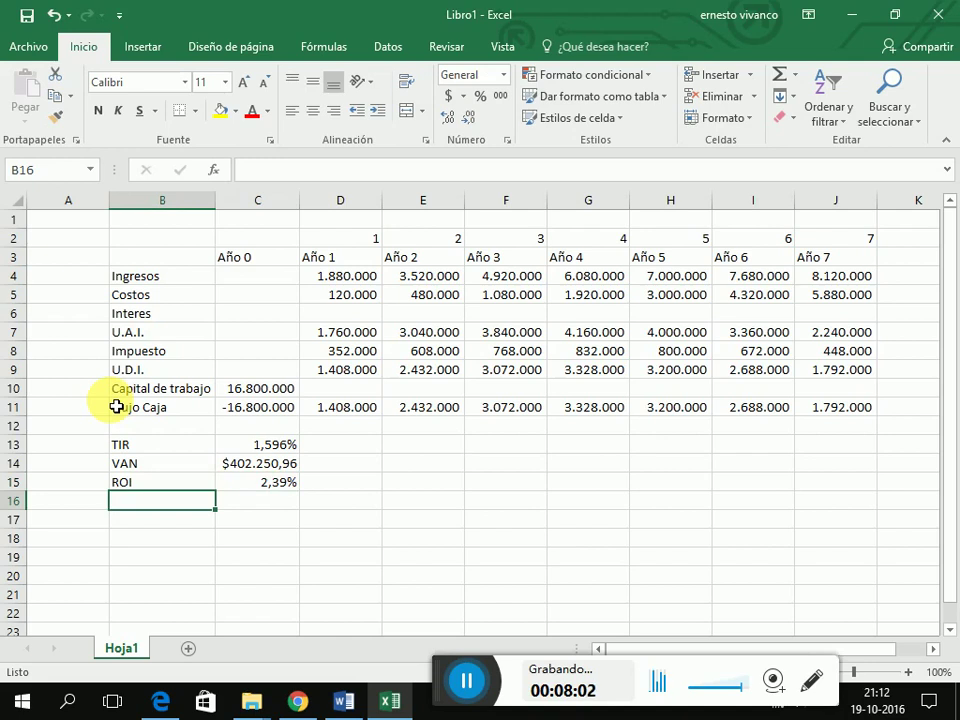
type("Pay Ba")
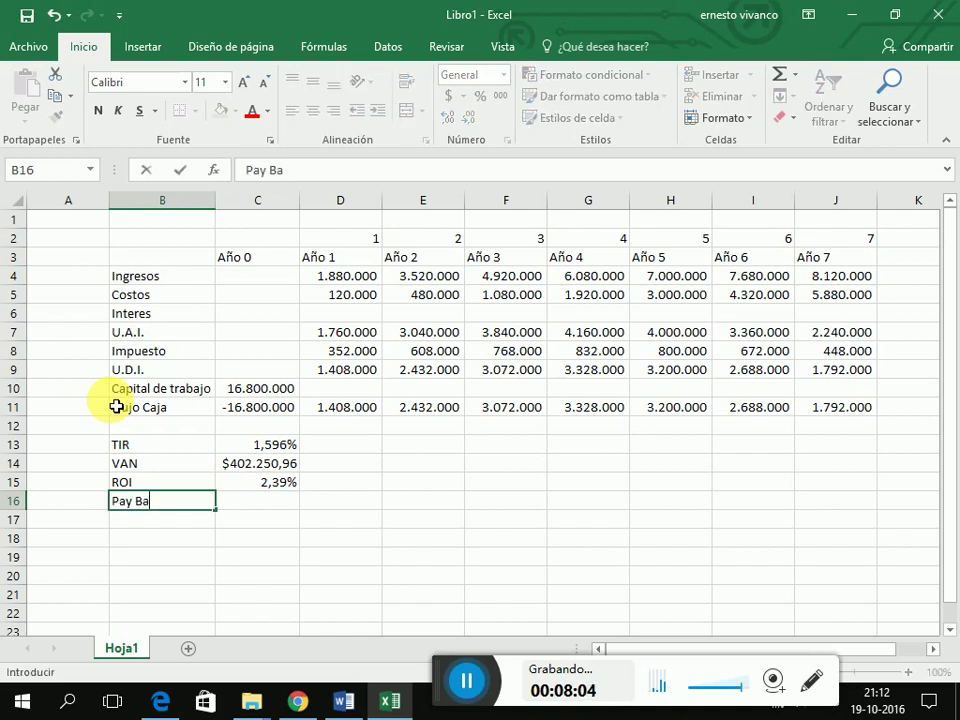
type("ck")
key("Return")
Step: Calculate the Pay Back in C16 with =(1*7)/C15, dividing by the ROI
key("Up")
key("Right")
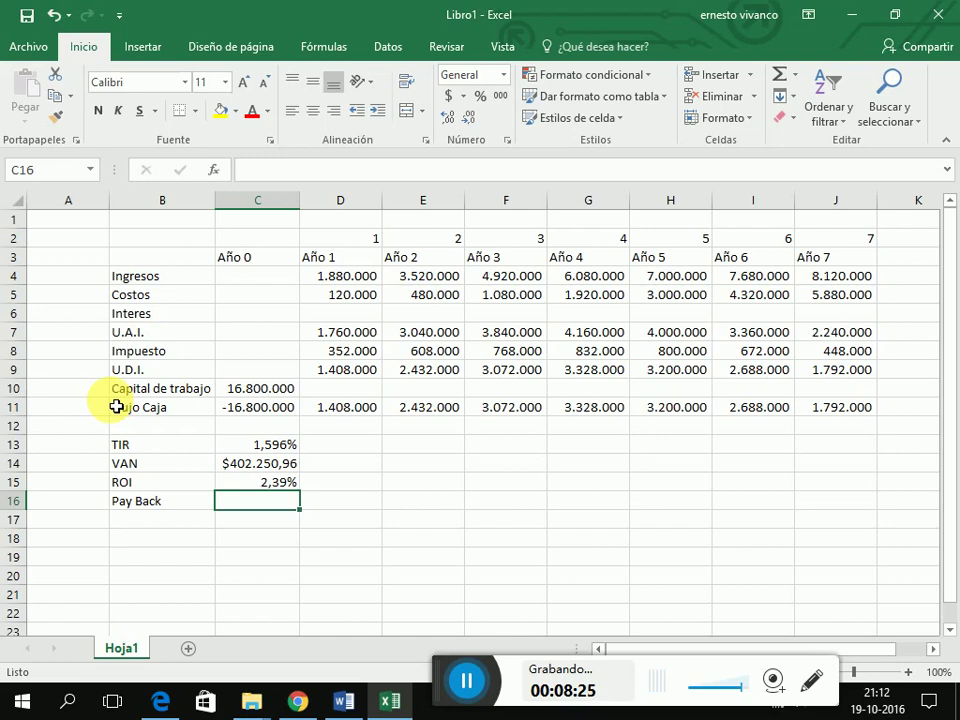
type("=")
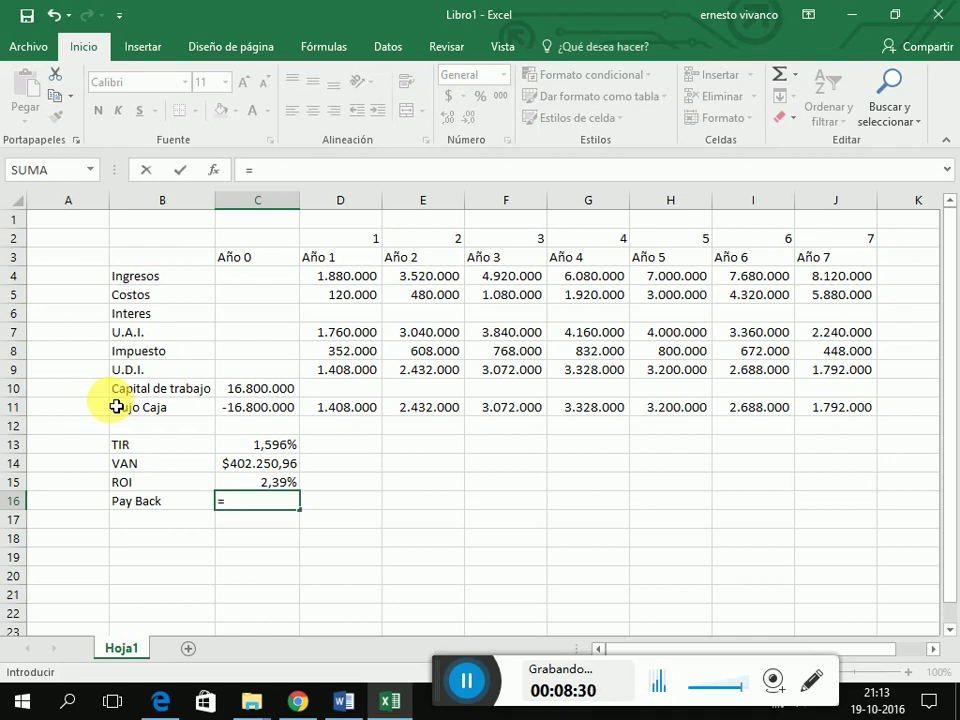
type("1*7")
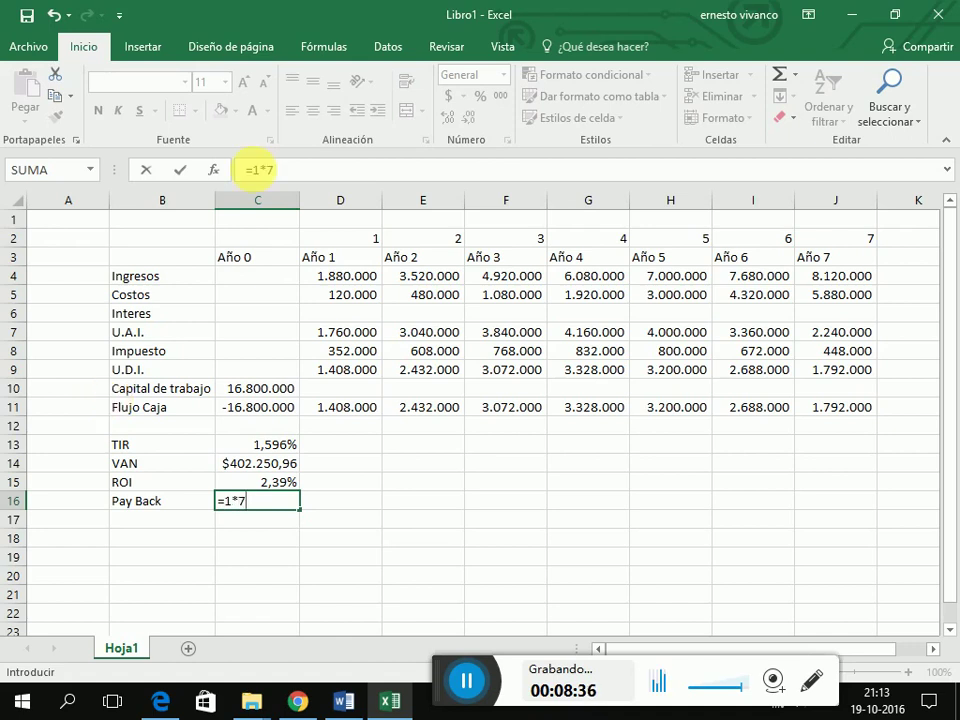
left_click(258, 170)
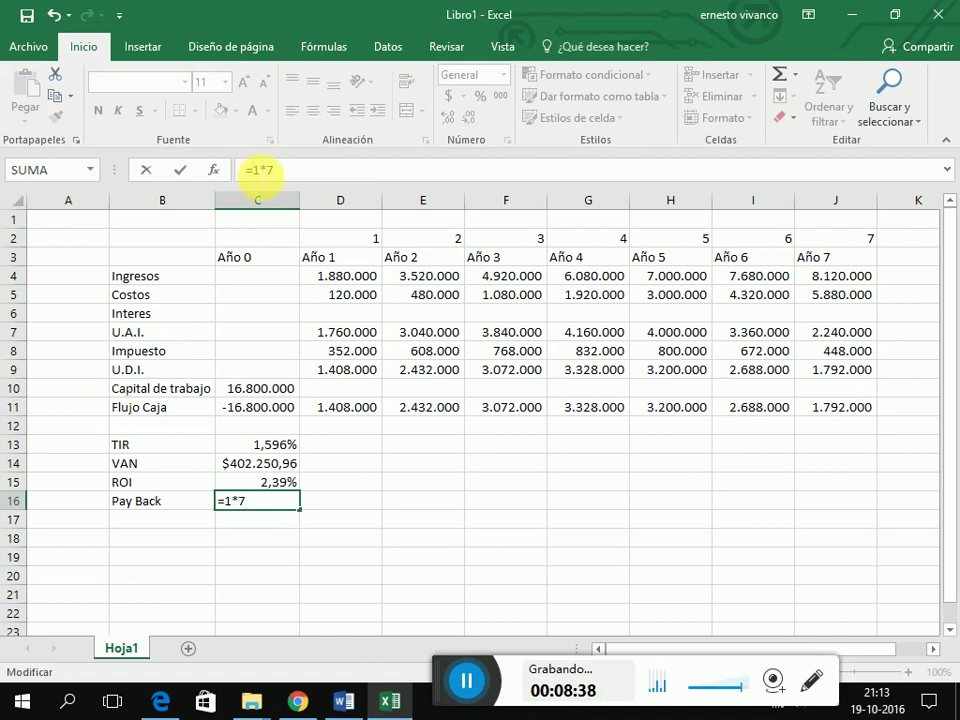
type("(")
key("End")
type(")/")
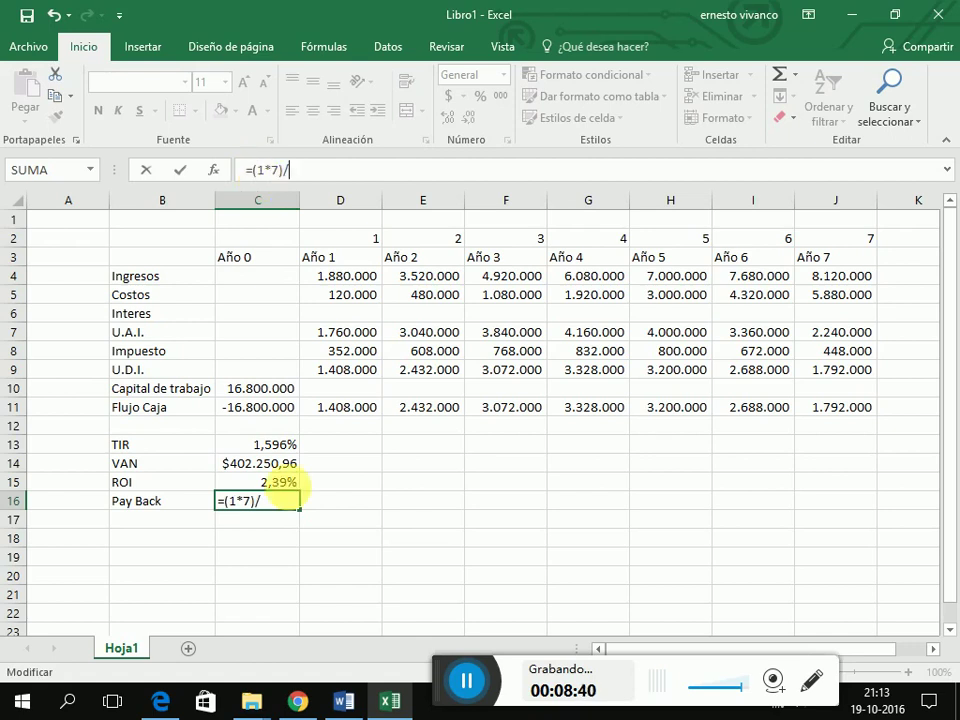
left_click(287, 483)
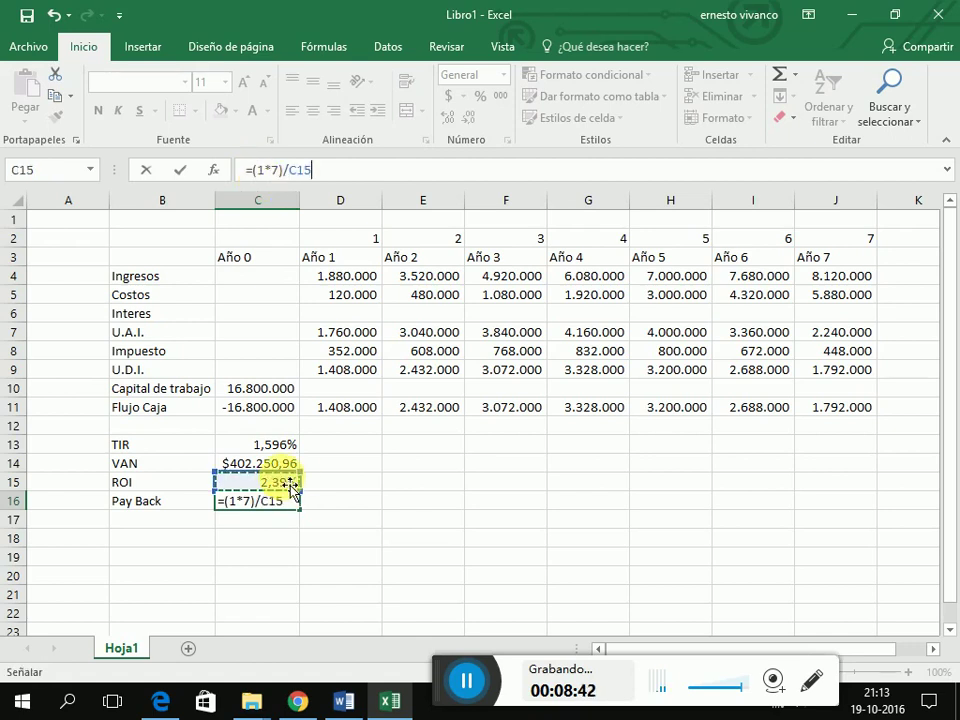
key("Return")
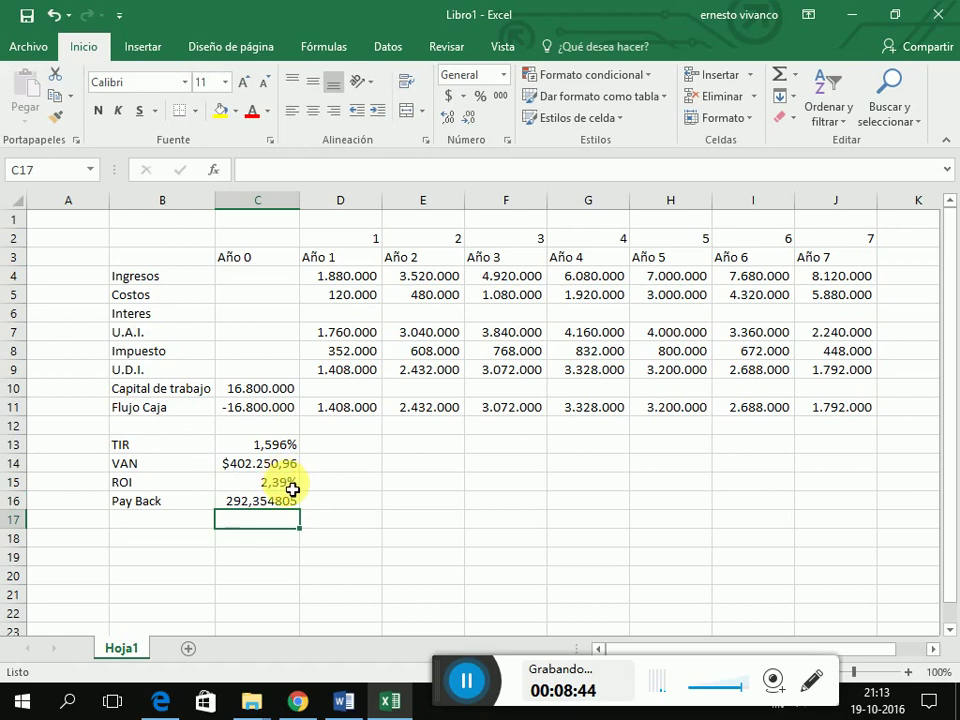
left_click(284, 501)
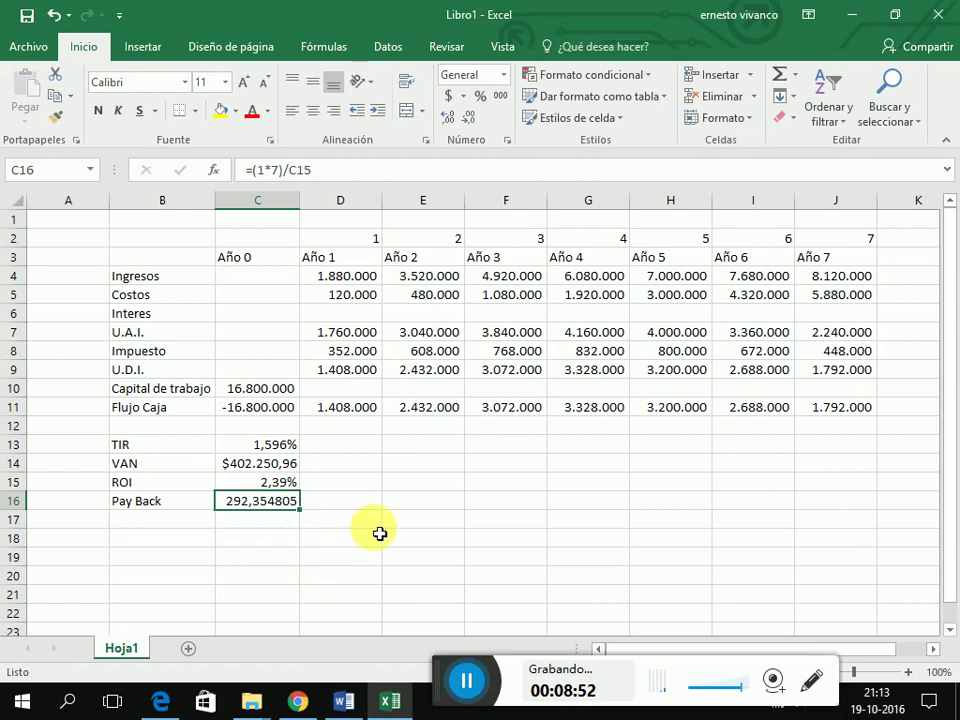
Step: Enter the label Años in E16 and the whole years of the payback, 292, in F16
left_click(400, 501)
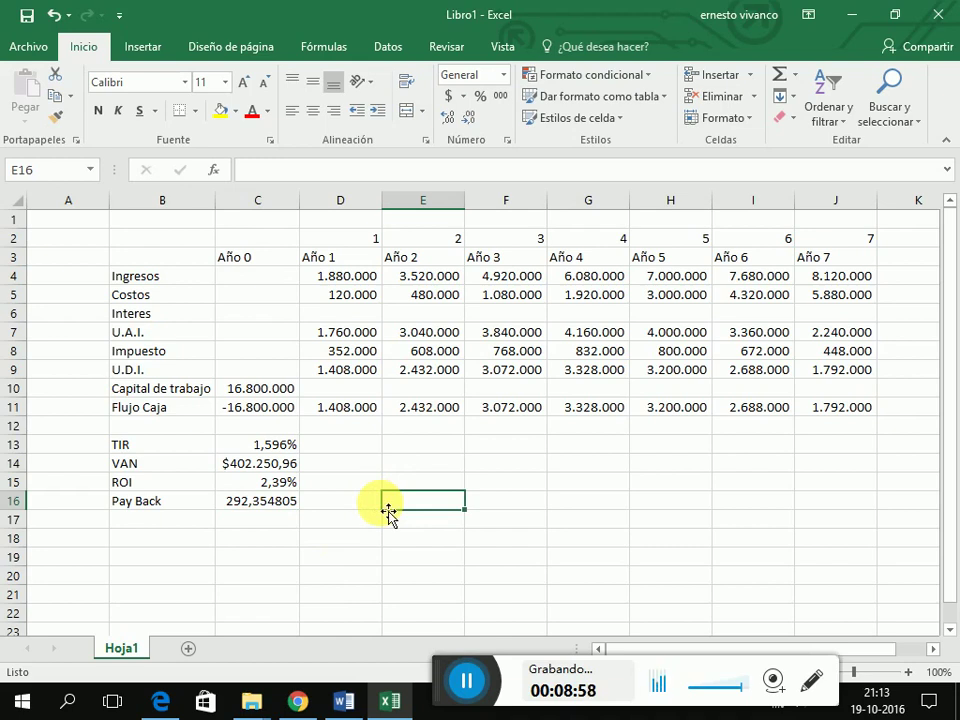
type("Añ")
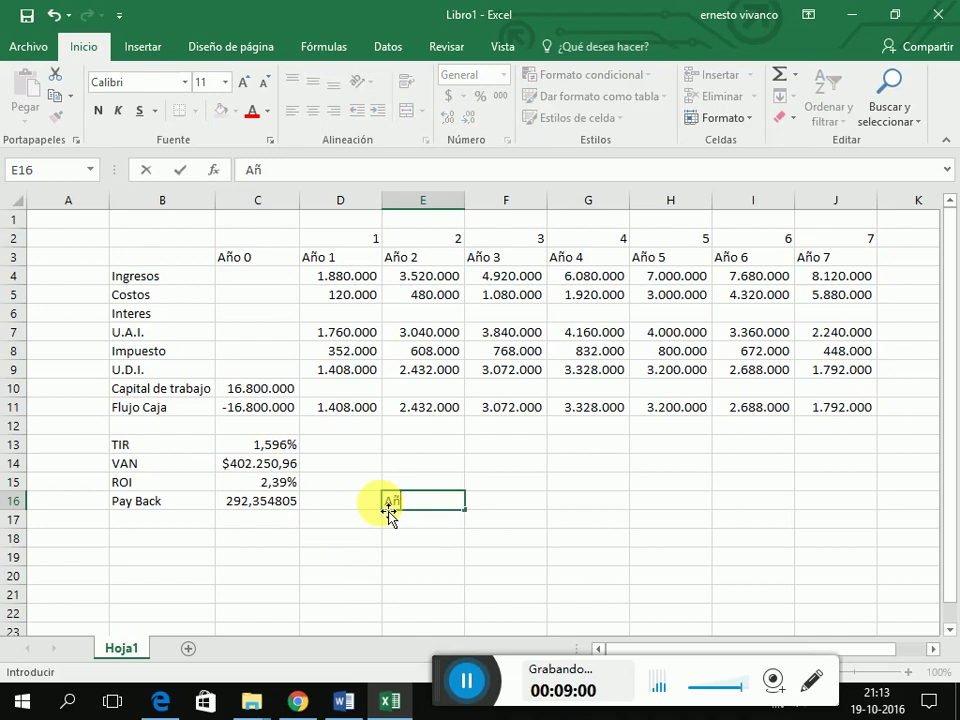
type("os")
key("Tab")
type("2")
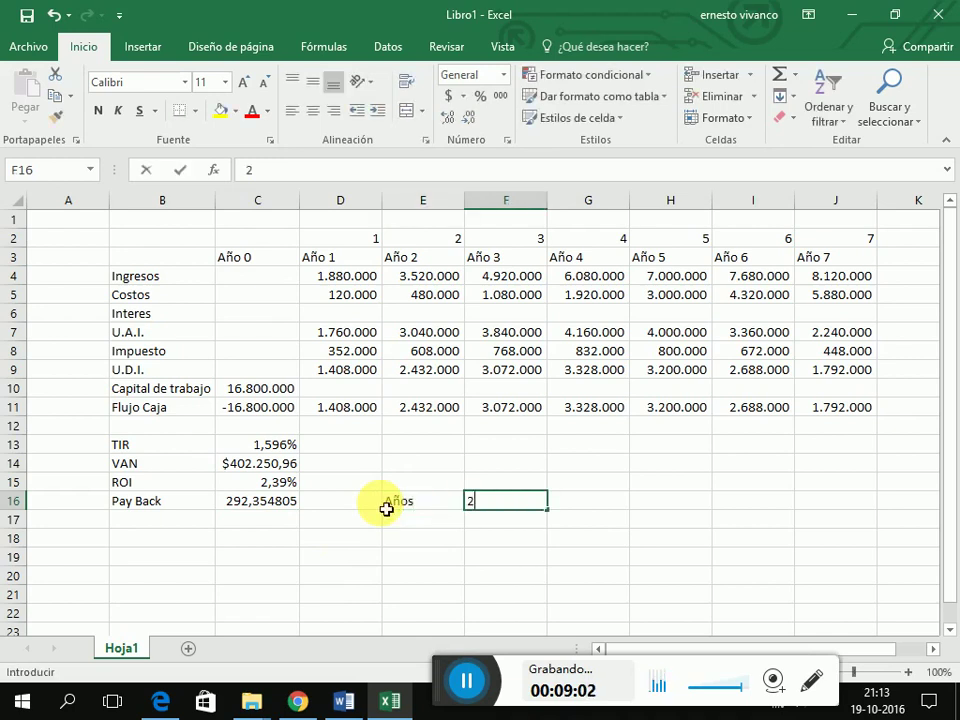
type("92")
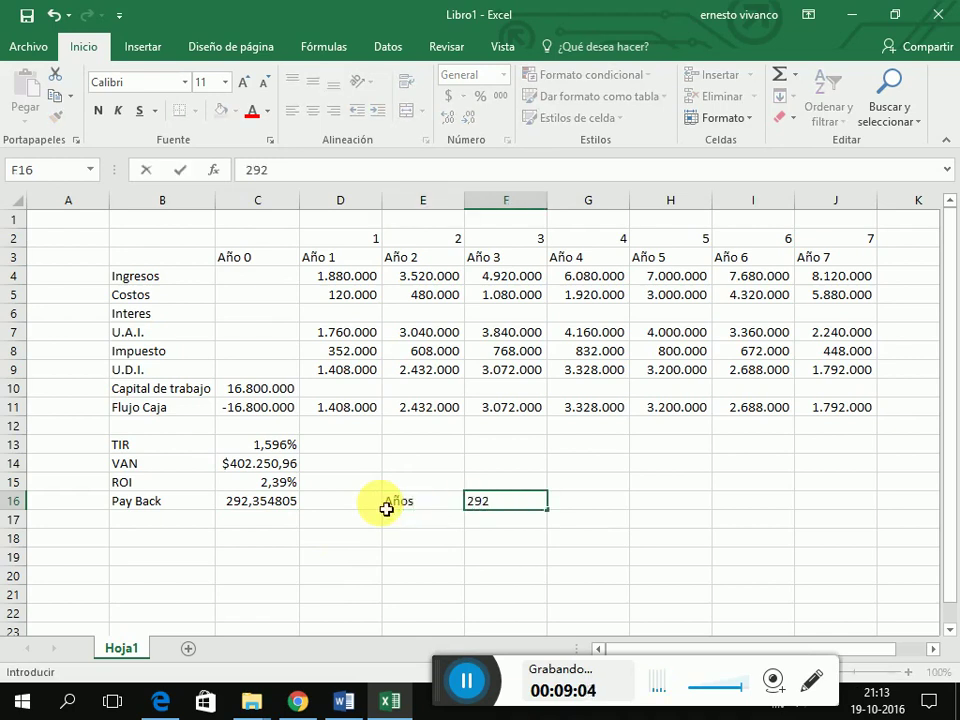
key("Return")
Step: Add the label Meses in E17 below Años
key("Left")
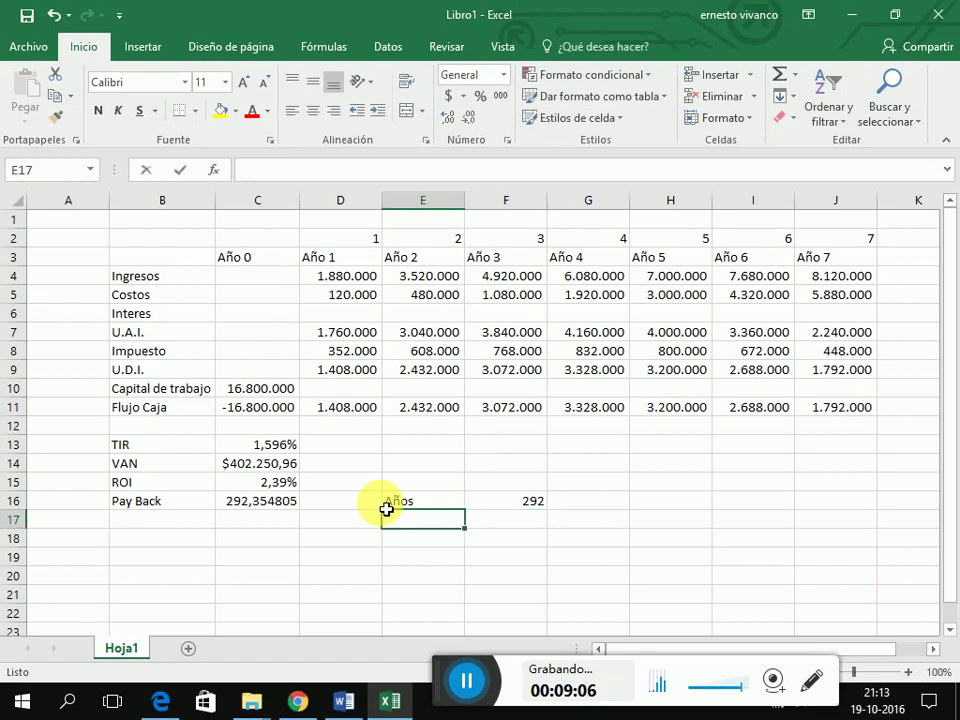
type("Meses")
key("Return")
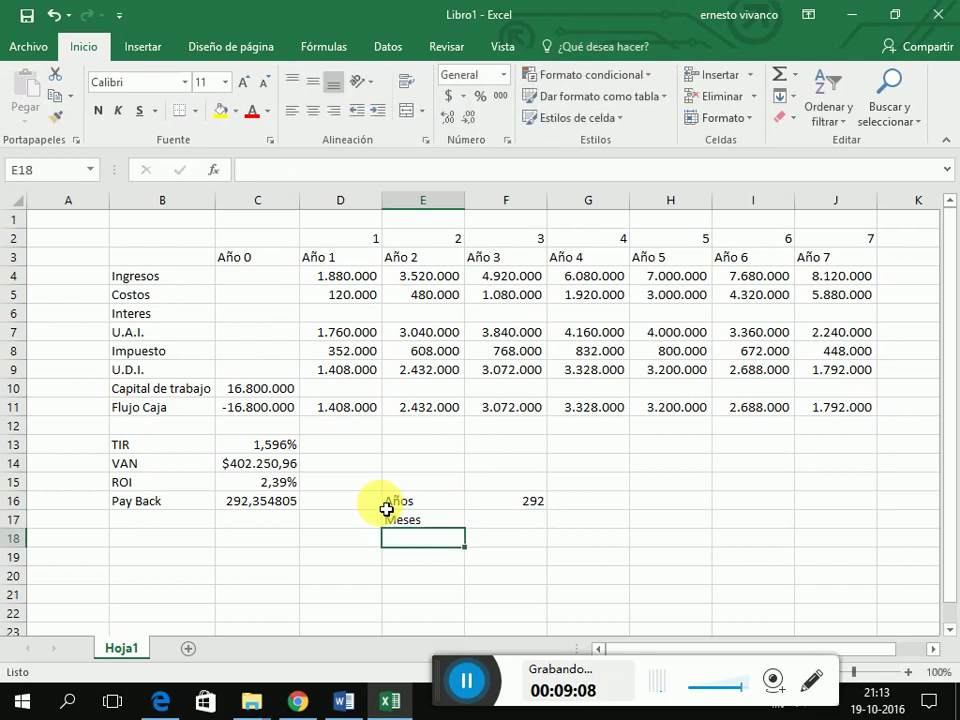
Step: Calculate the remaining fraction of a year in F17 with =C16-F16, subtracting the whole years from the Pay Back
key("Up")
key("Right")
type("=")
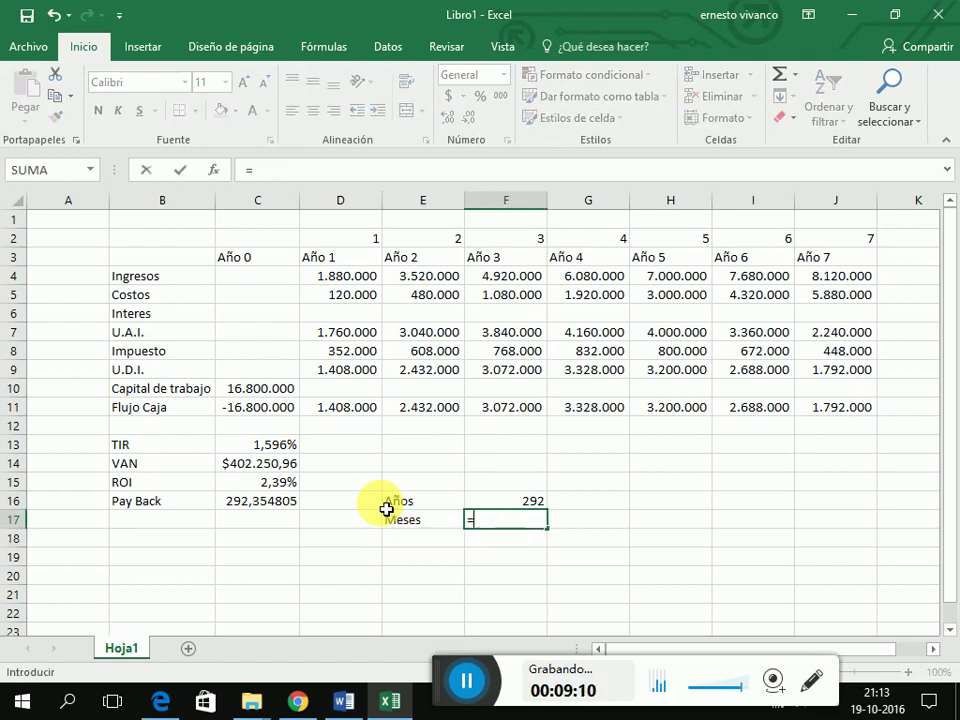
key("Up")
key("Left")
key("Left")
key("Right")
key("Right")
key("Left")
key("Left")
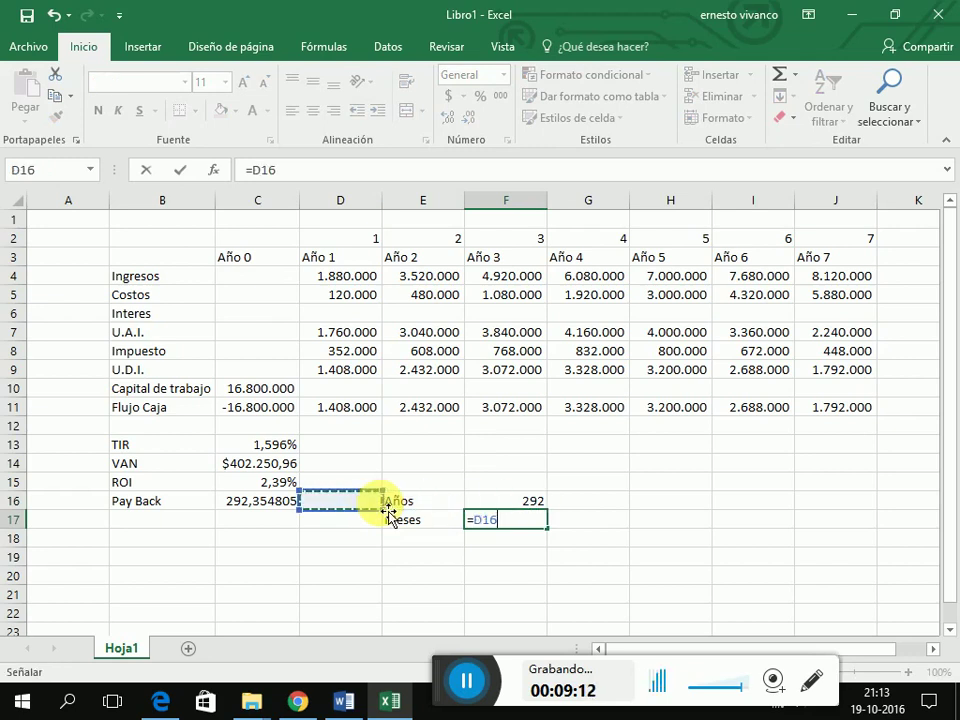
key("Left")
type("-")
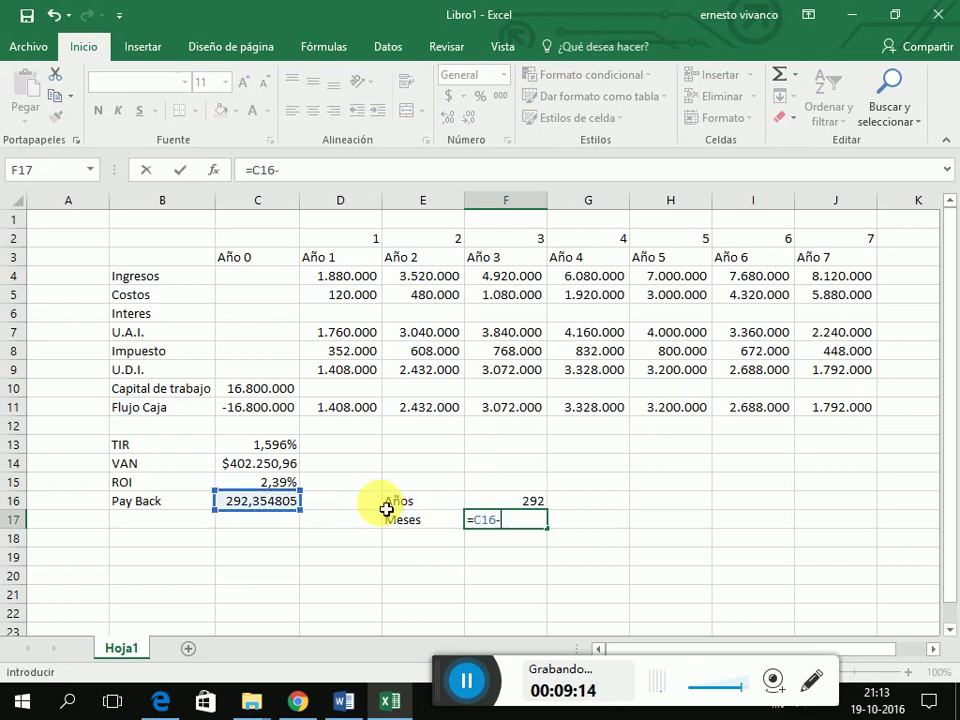
key("Up")
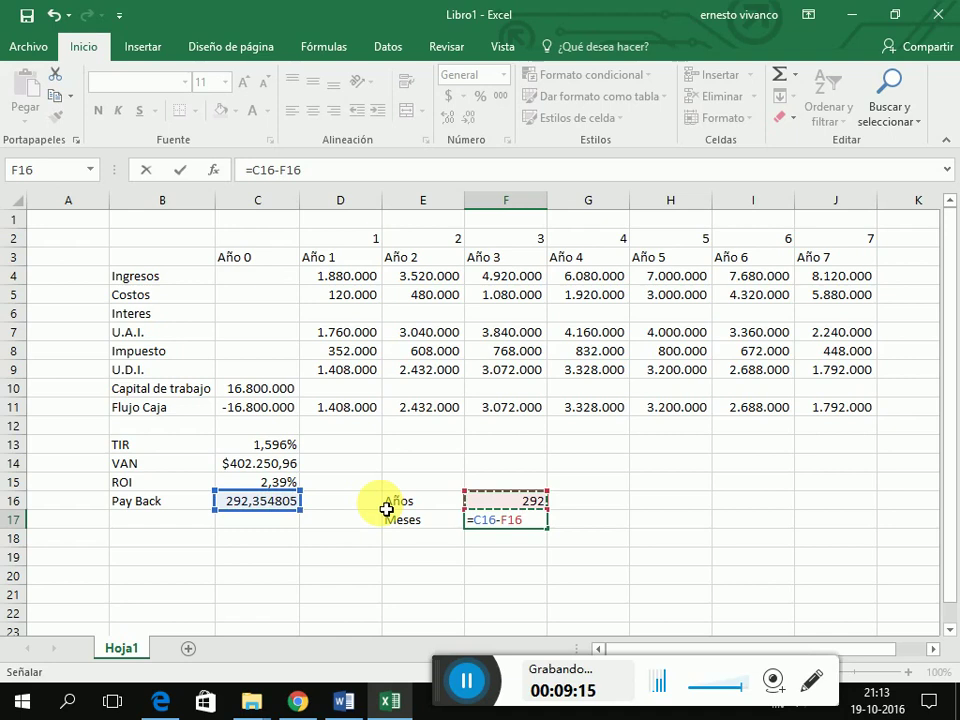
key("Return")
key("Up")
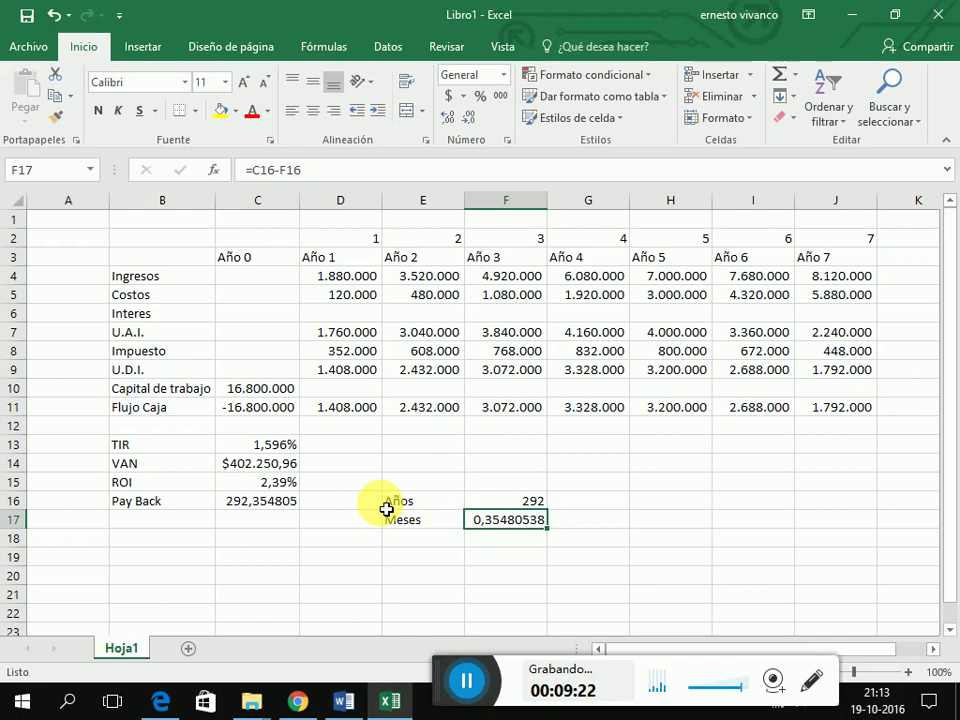
Step: Convert the year fraction to months in G17 with =F17*12
key("Right")
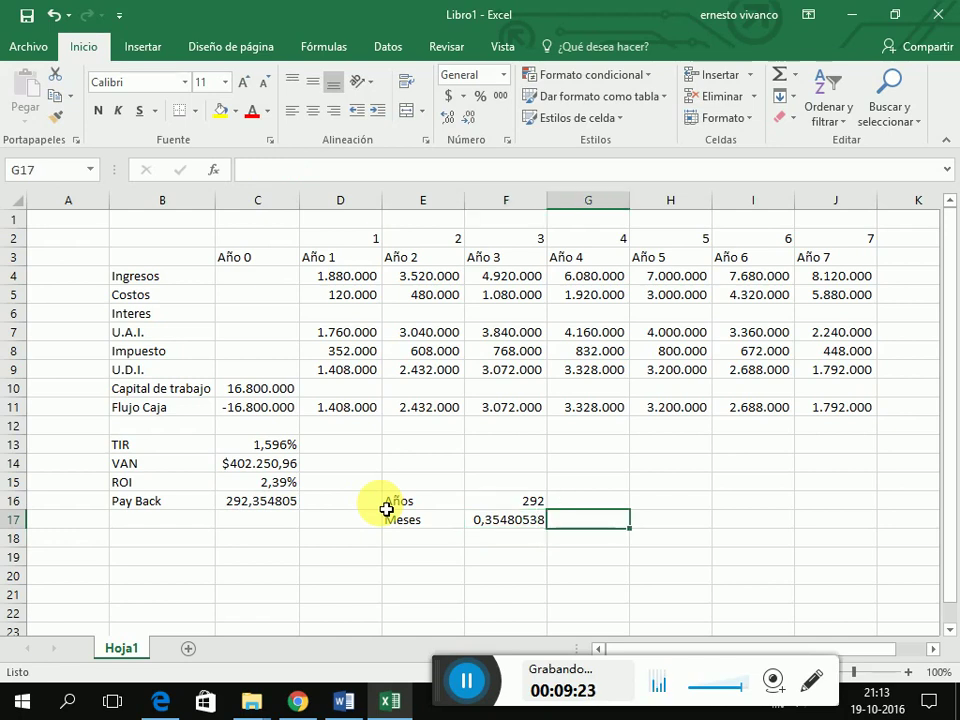
type("=")
key("Left")
type("*")
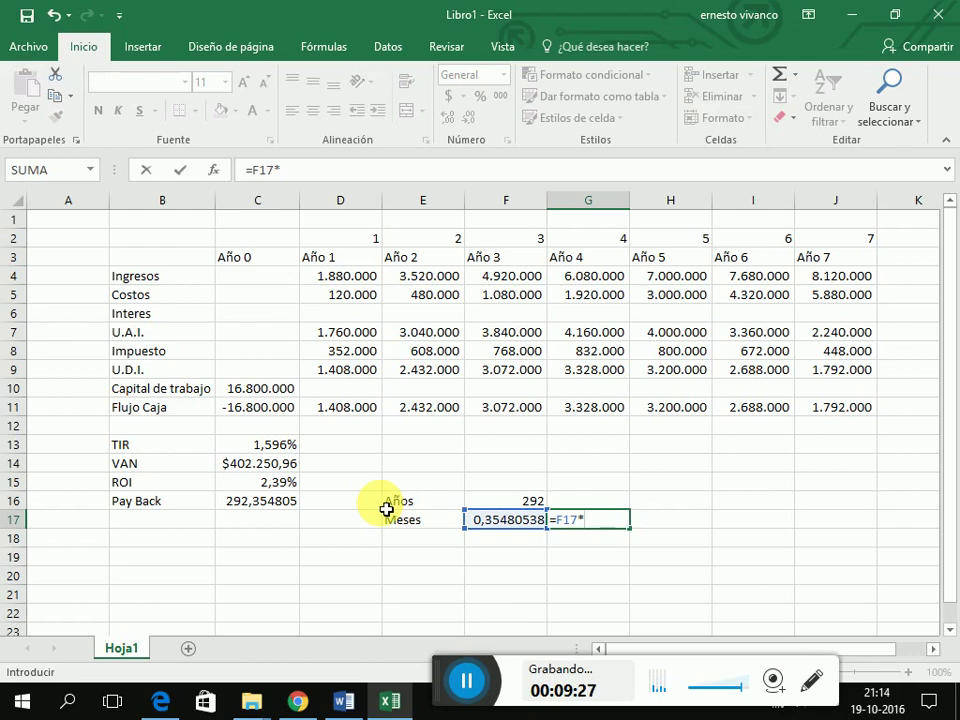
type("12")
key("Return")
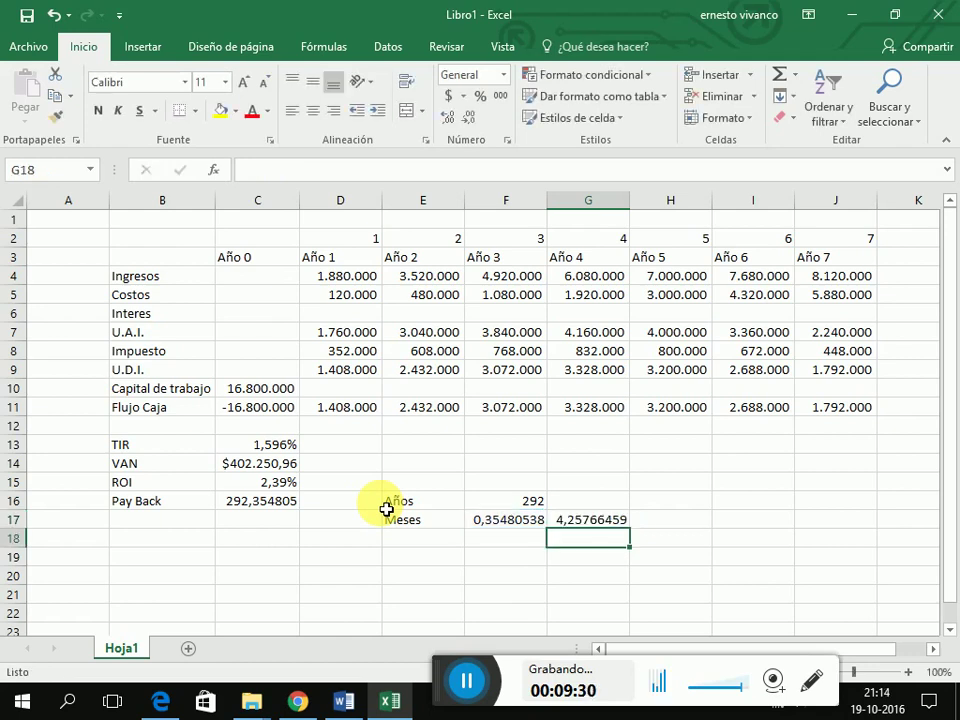
Step: Enter the whole number of months, 4, in H17
key("Up")
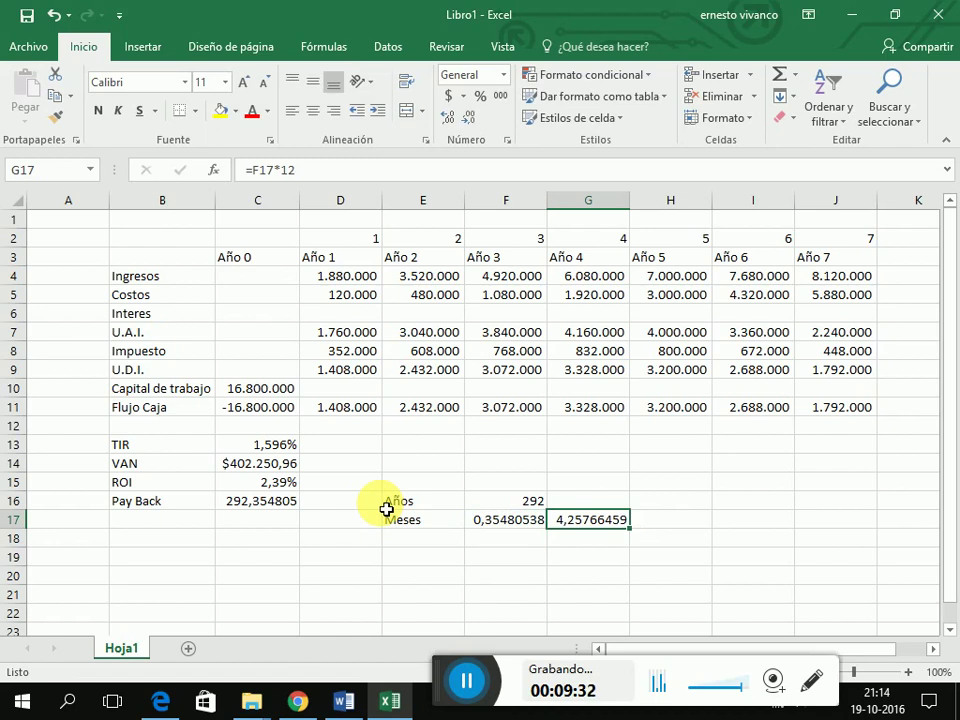
key("Right")
type("4")
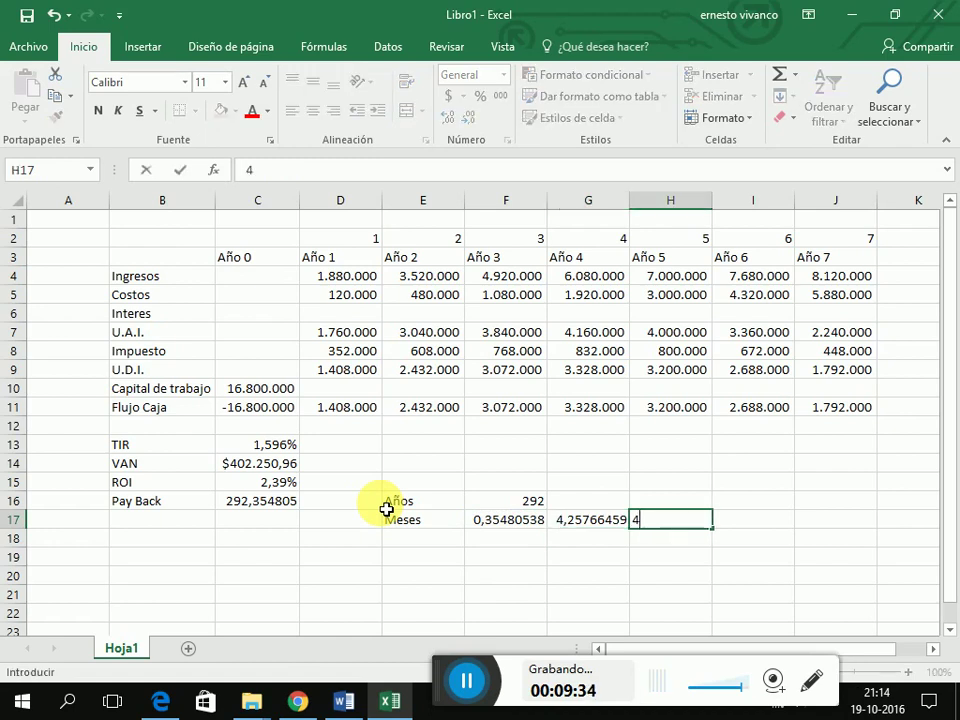
key("Return")
Step: Add the label Dias in E18 below Meses
key("Left")
key("Left")
key("Left")
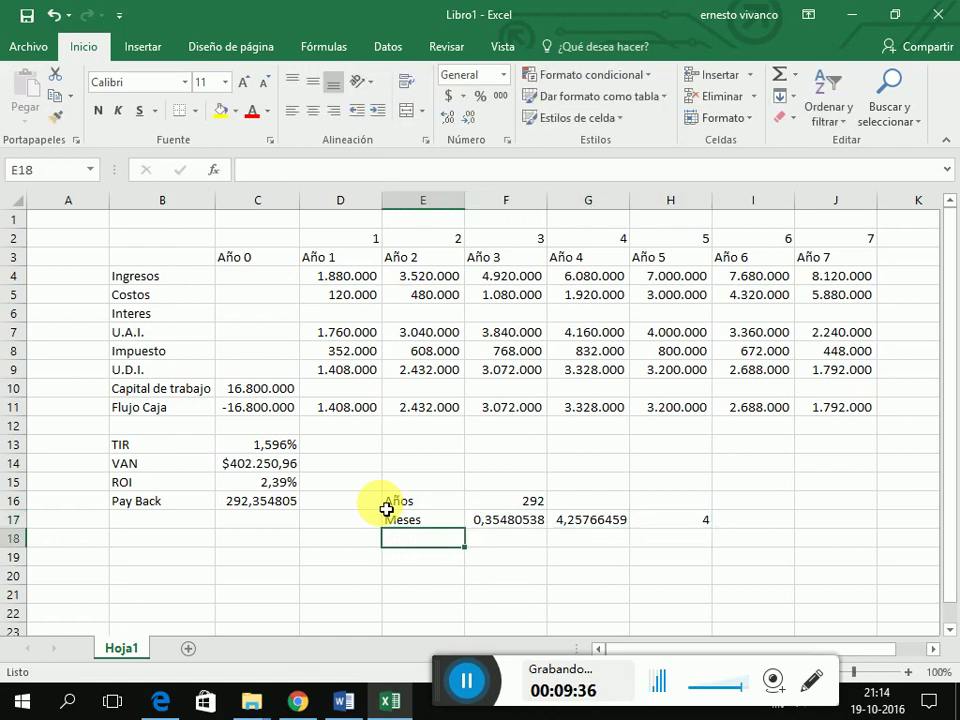
type("Dias")
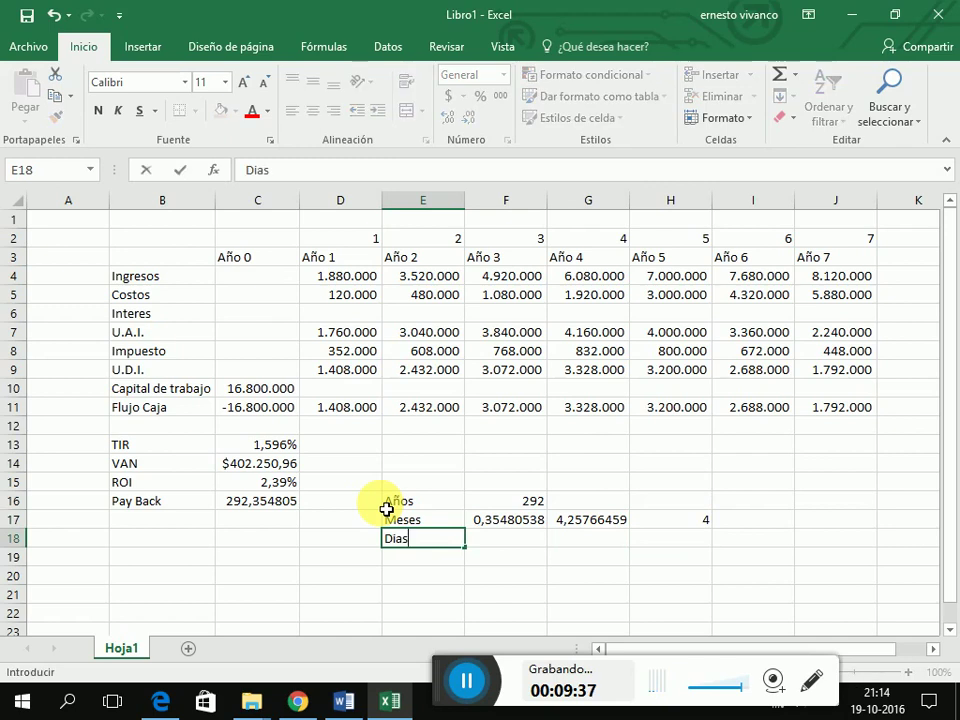
key("Return")
Step: Calculate the remaining fraction of a month in F18 with =G17-H17, subtracting the whole months
key("Up")
key("Right")
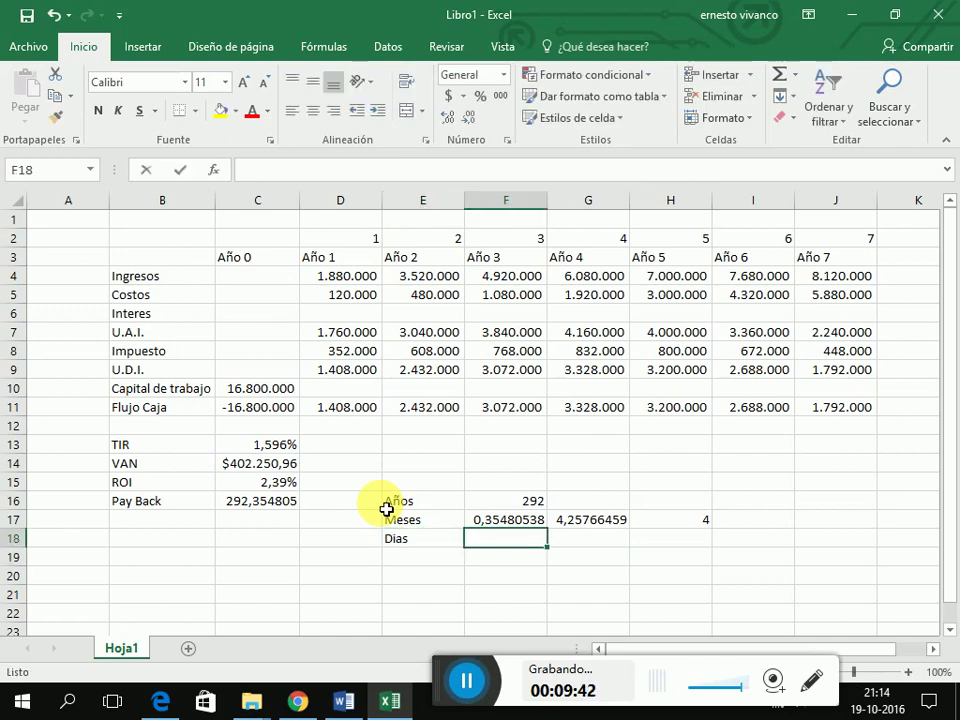
type("=")
key("Up")
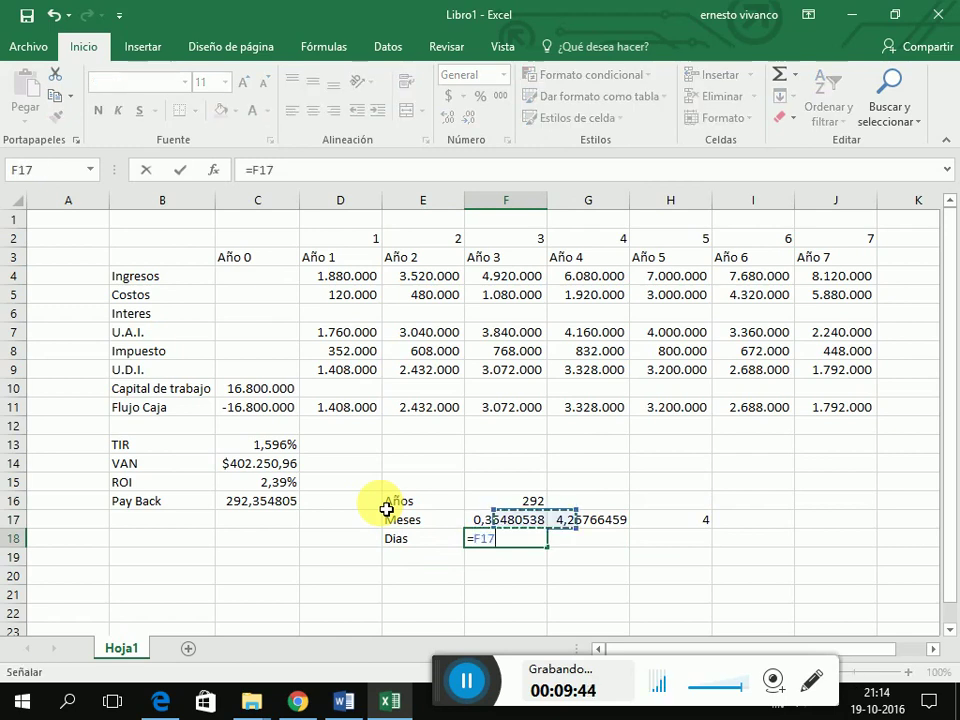
key("Right")
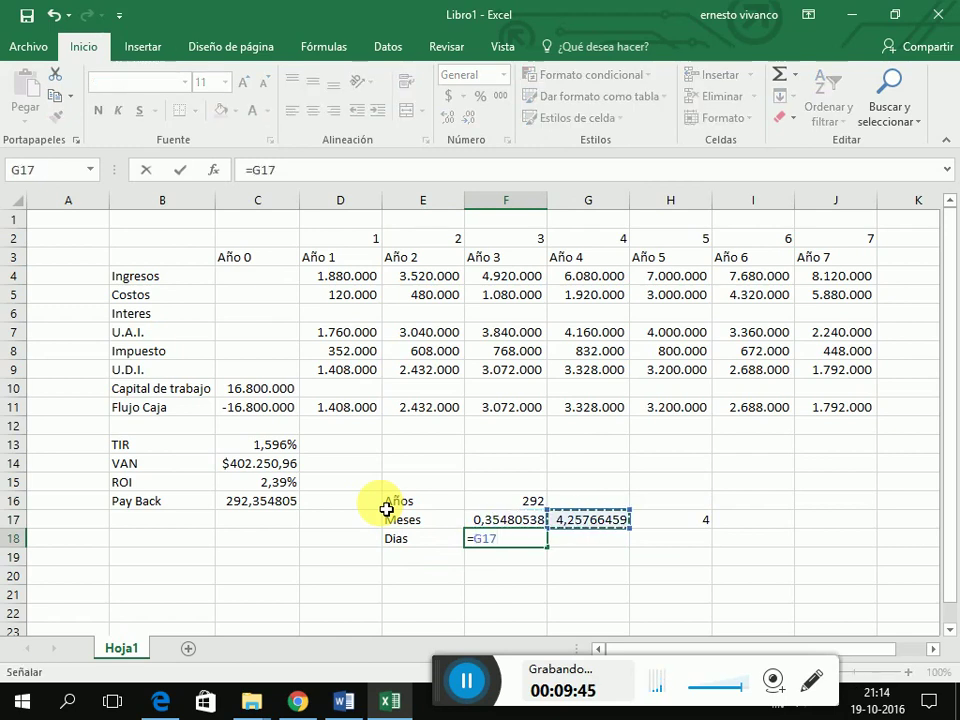
type("-")
key("Up")
key("Right")
key("Right")
key("Return")
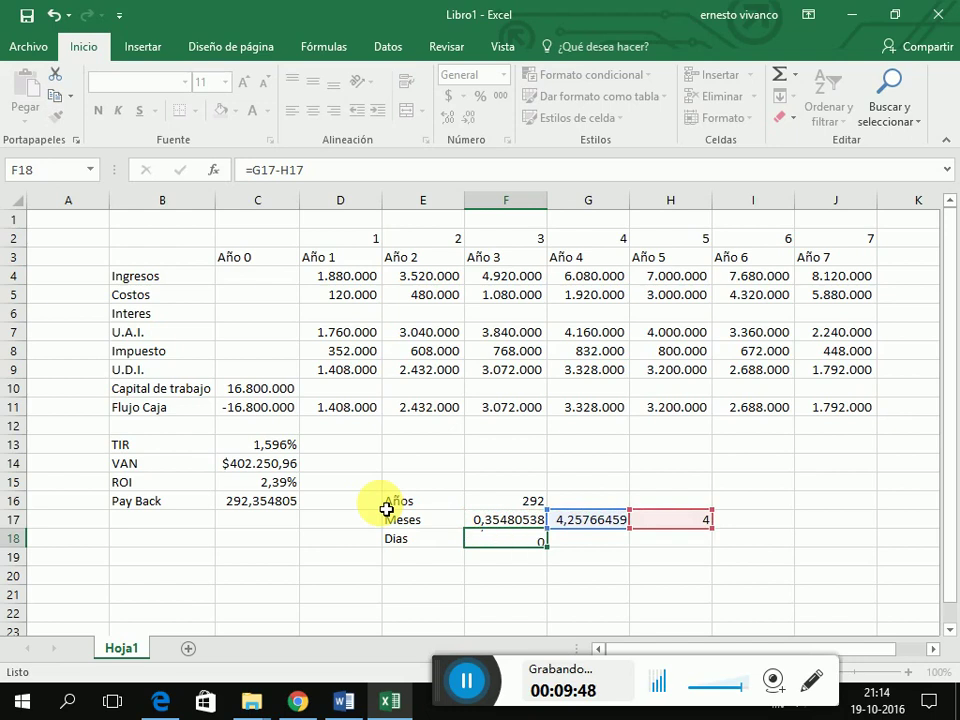
Step: Convert the month fraction to days in G18 with =F18*30 and enter the whole number of days, 7, in H18
key("Right")
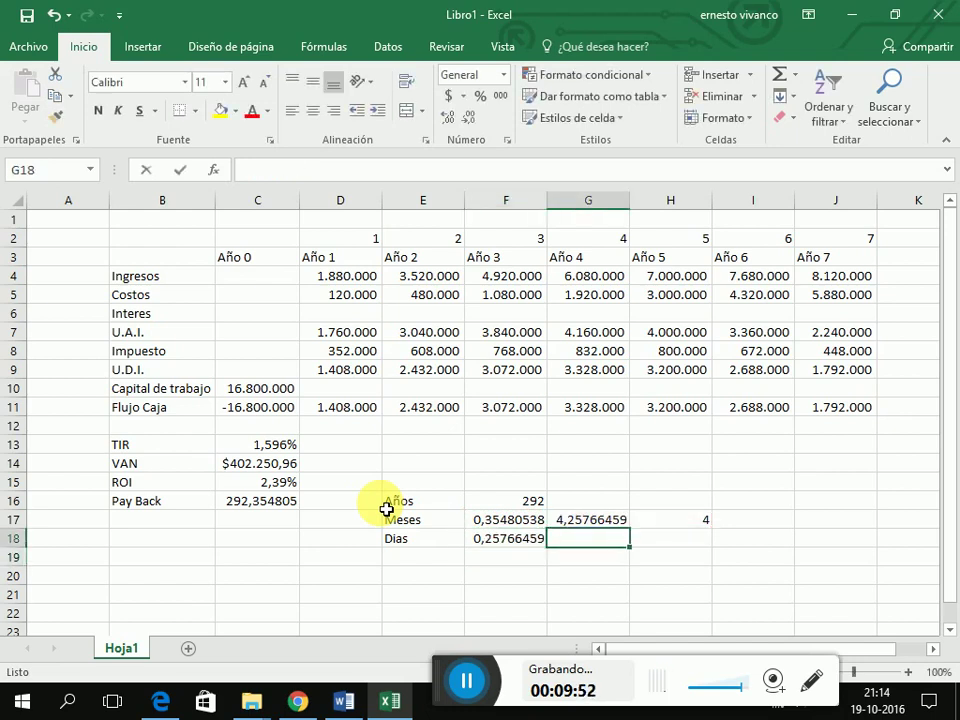
type("=")
key("Left")
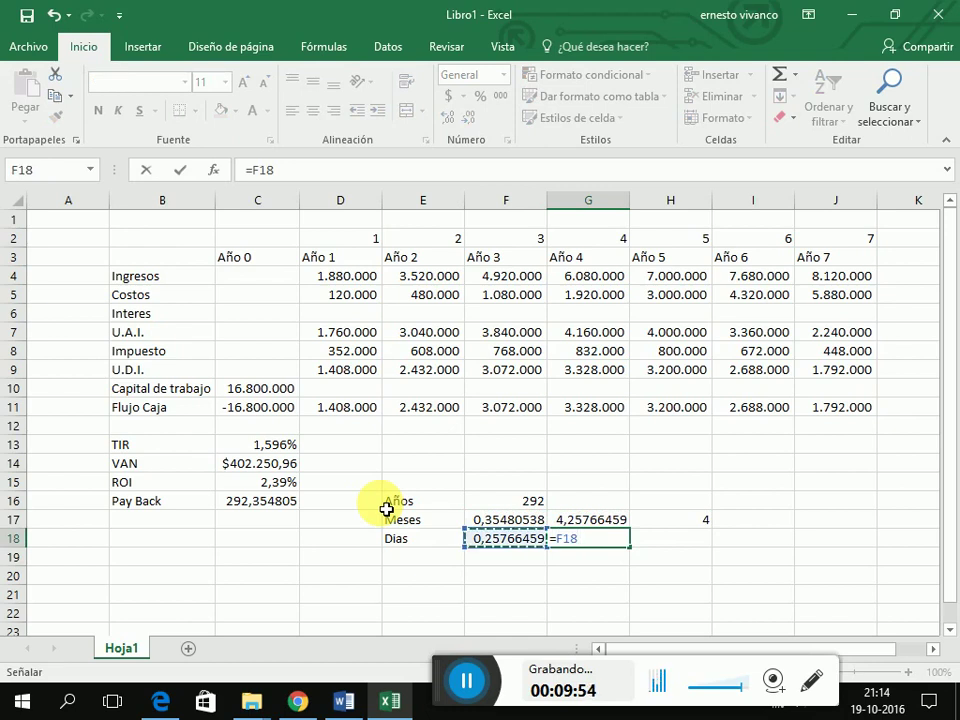
type("*30")
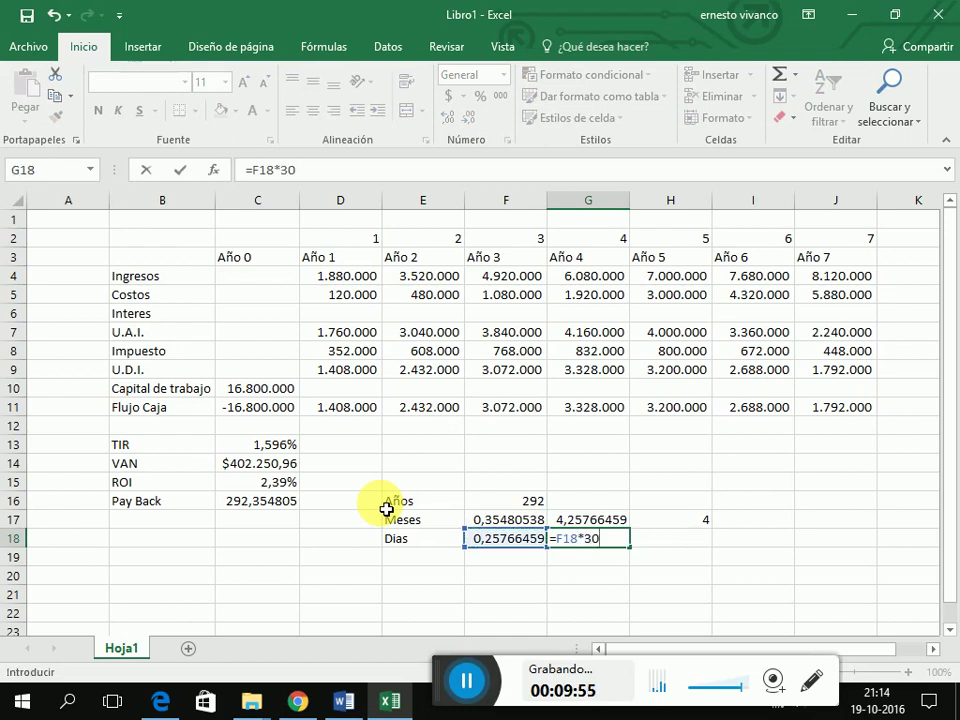
key("ctrl+Return")
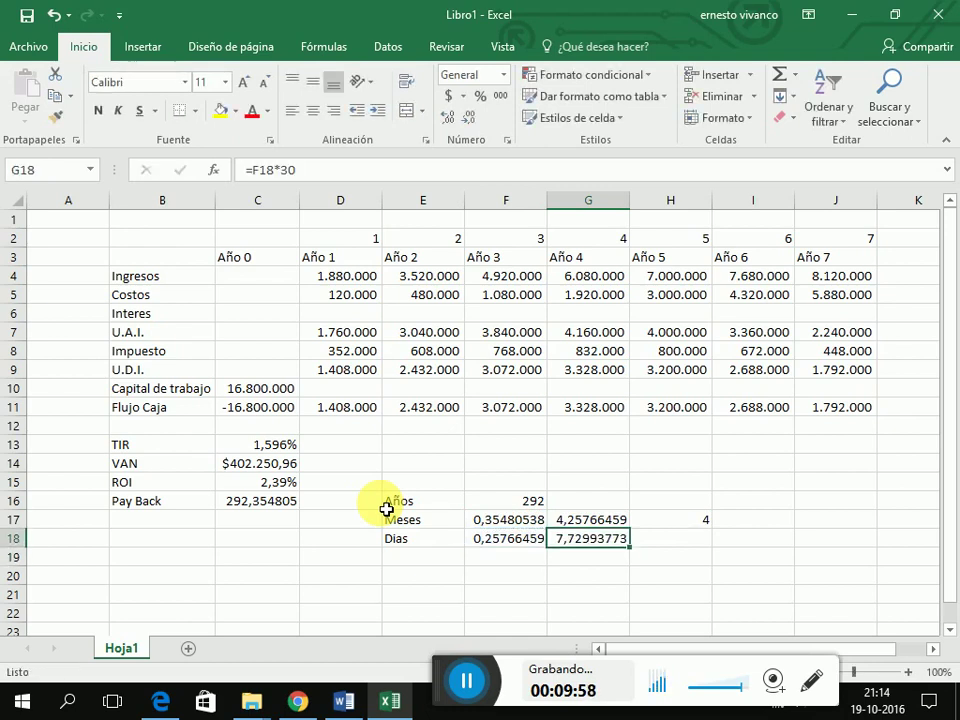
key("Right")
type("7")
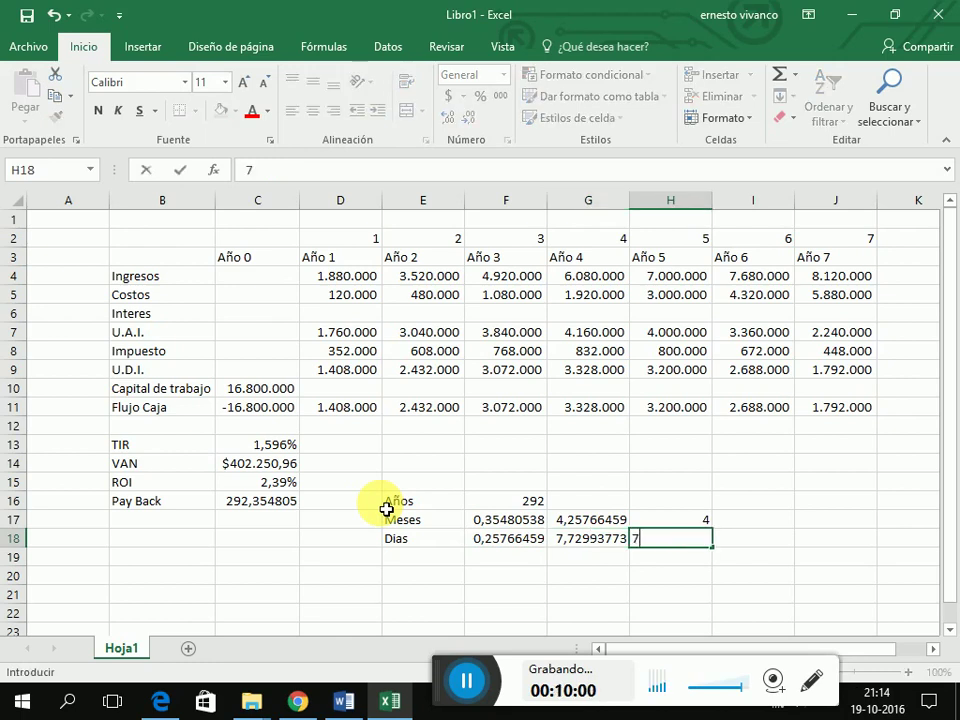
Step: Add the label Horas in E19 below Dias
key("Left")
key("Left")
key("Left")
key("Left")
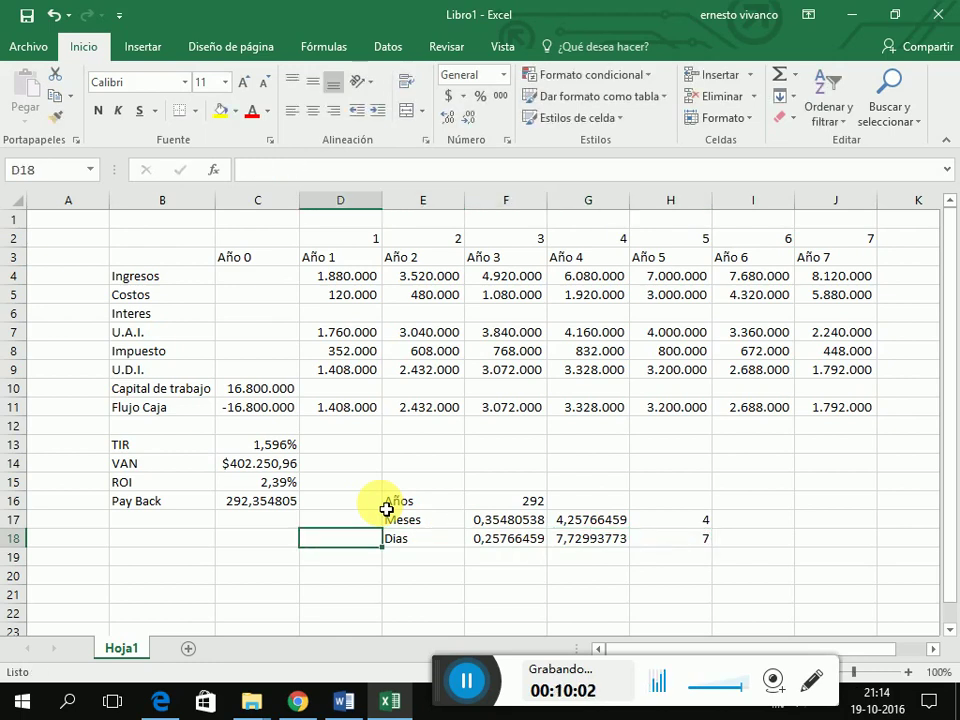
key("Down")
key("Right")
type("H")
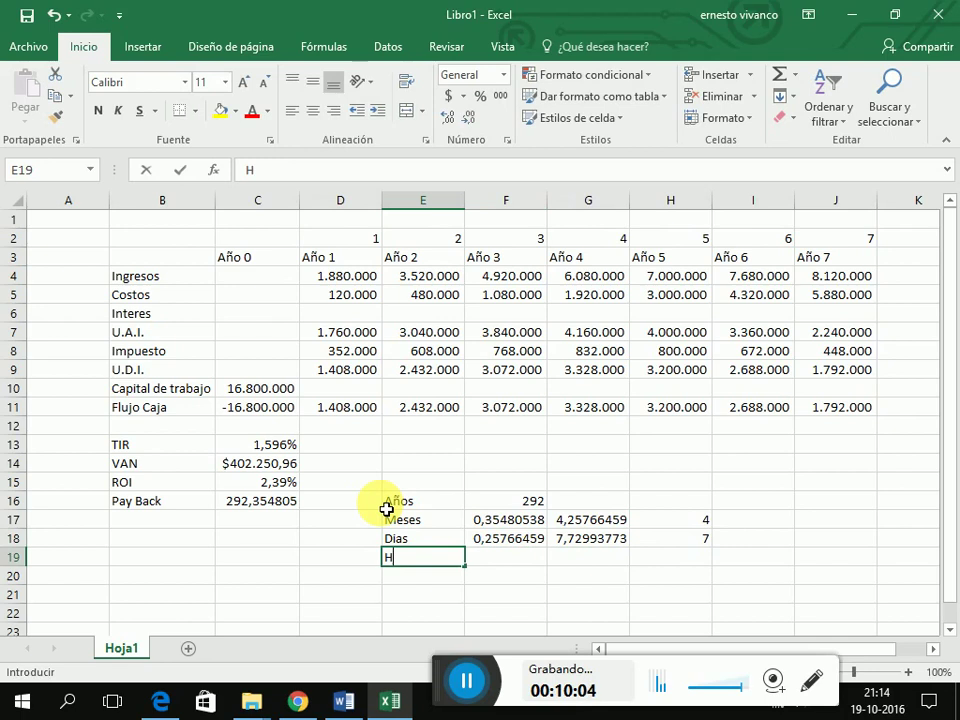
type("oras")
key("Return")
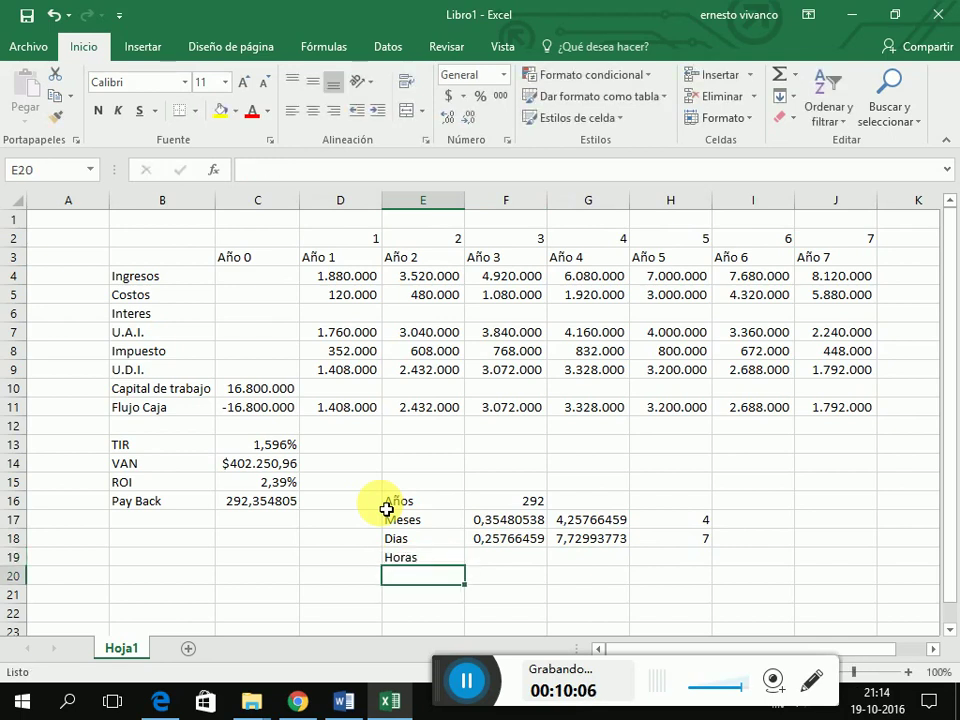
Step: Calculate the remaining fraction of a day in F19 with =G18-H18, subtracting the whole days
key("Up")
key("Right")
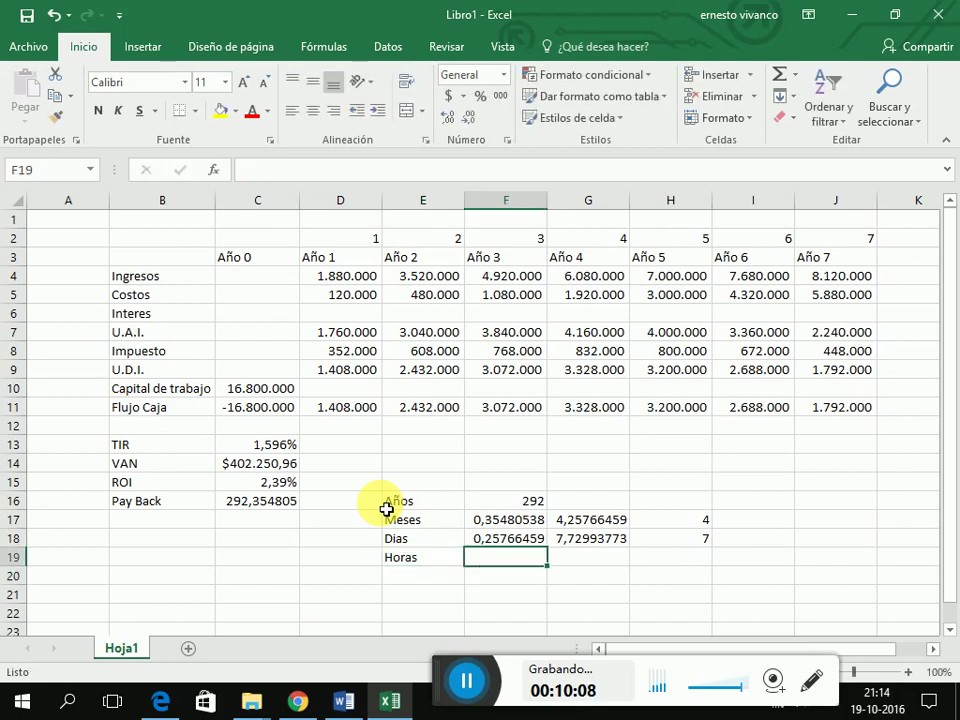
type("=")
key("Up")
key("Right")
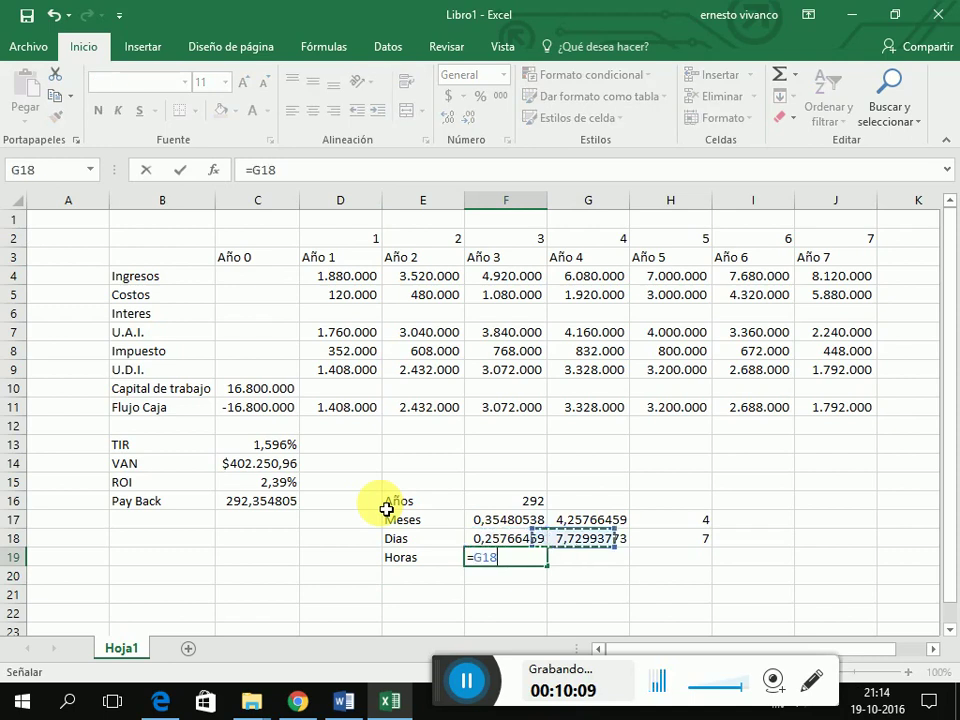
type("-")
key("Right")
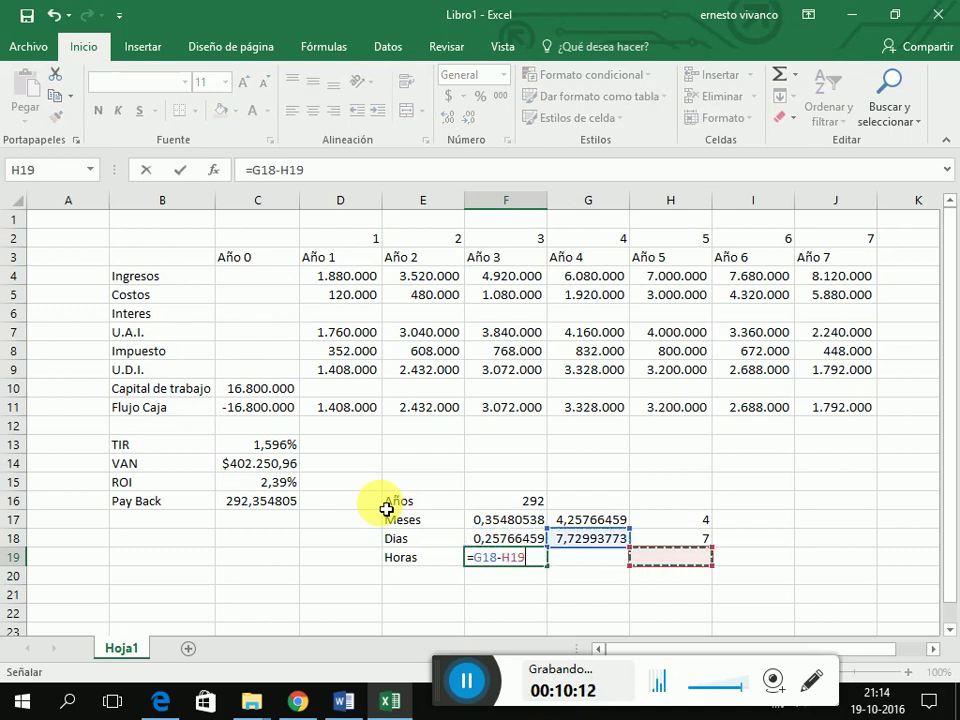
key("Up")
key("Return")
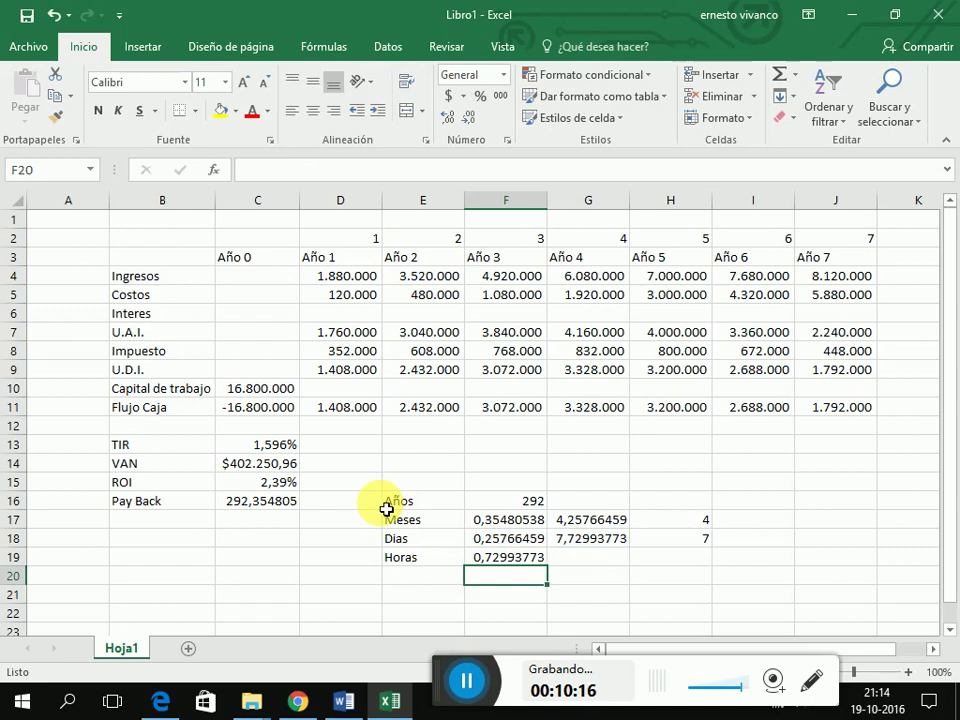
Step: Convert the day fraction to hours in G19 with =F19*8, using eight-hour days
key("Up")
key("Right")
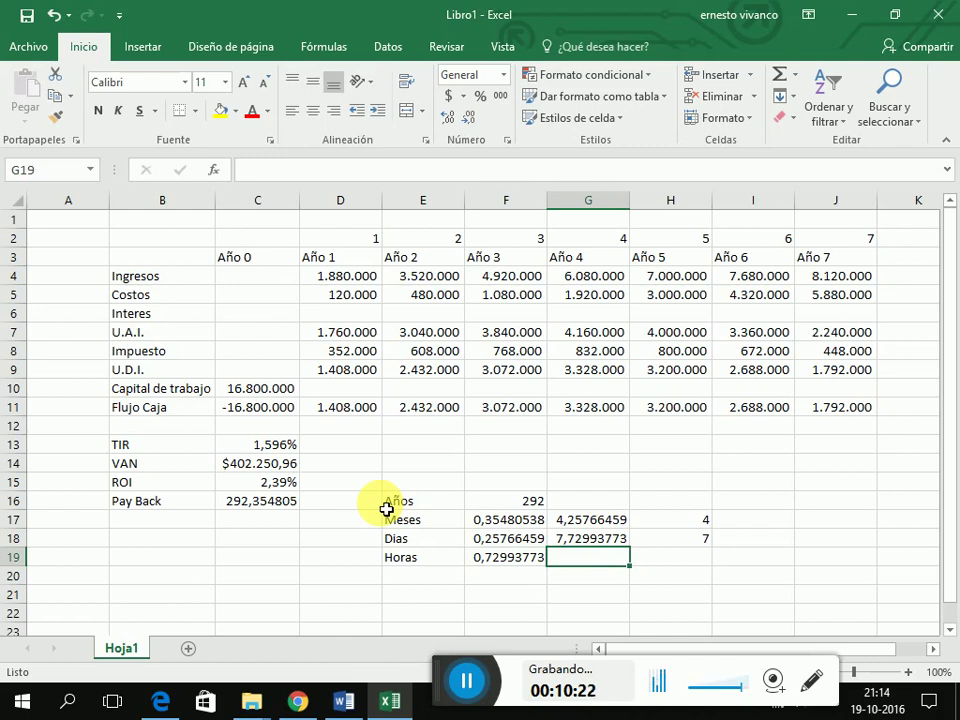
type("=")
key("Left")
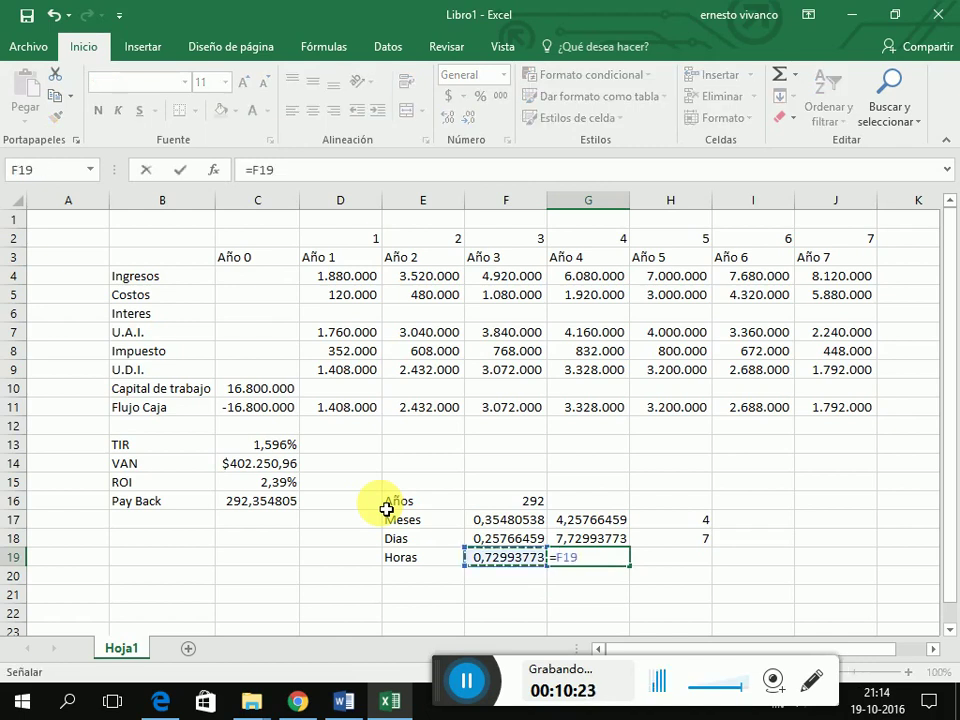
type("*8")
key("Return")
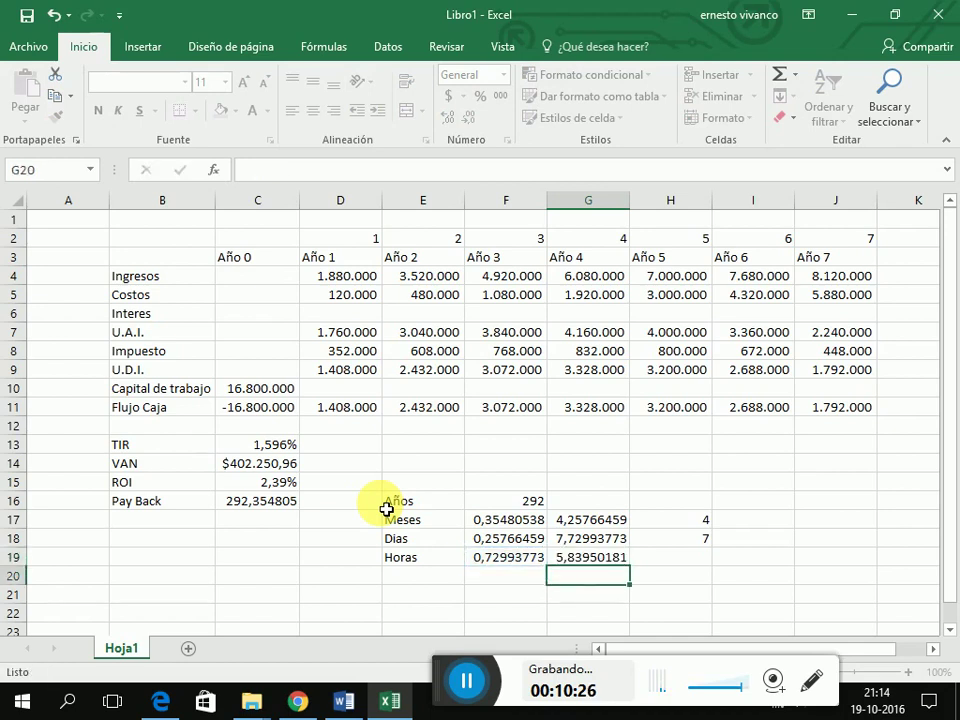
Step: Round the hours up to a whole number in H19 with =REDONDEAR.MAS(G19;0)
key("Up")
key("Right")
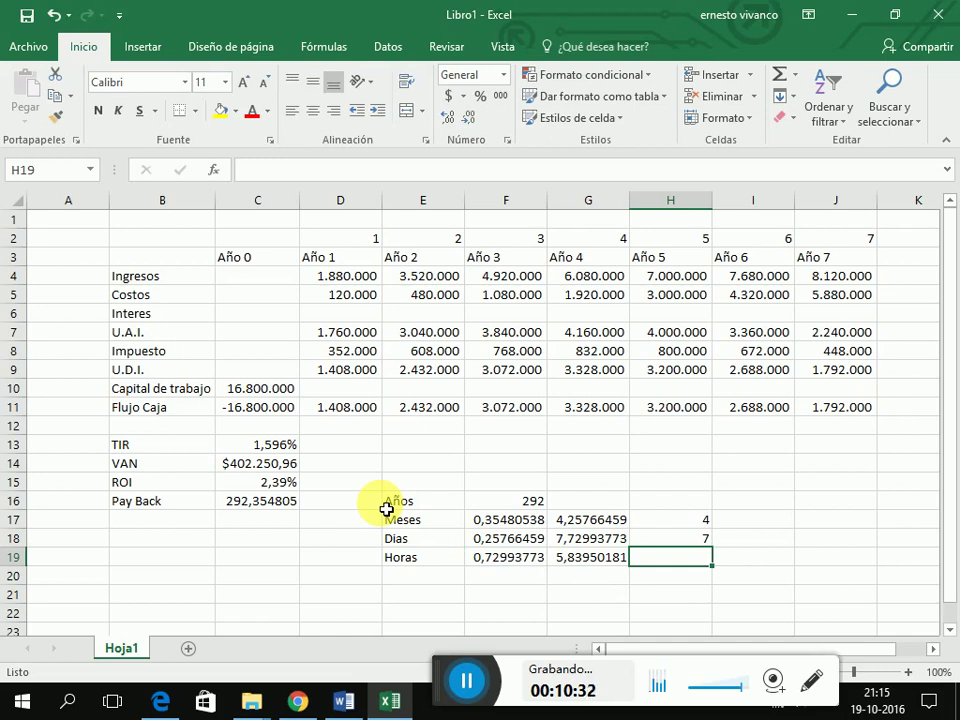
type("=")
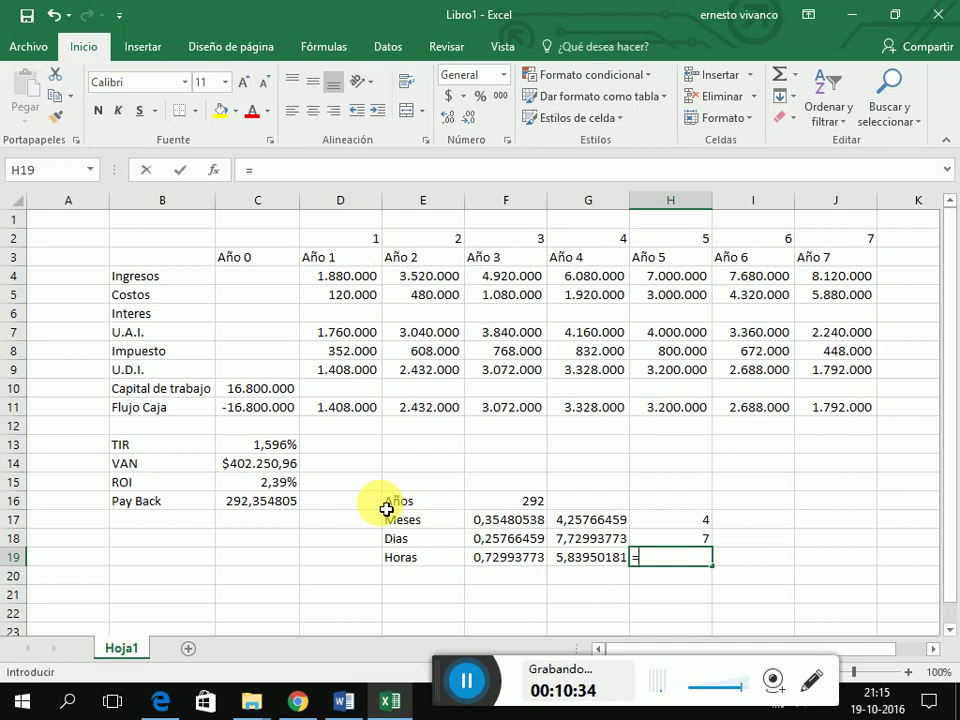
type("RE")
key("Down")
key("Down")
key("Down")
key("Down")
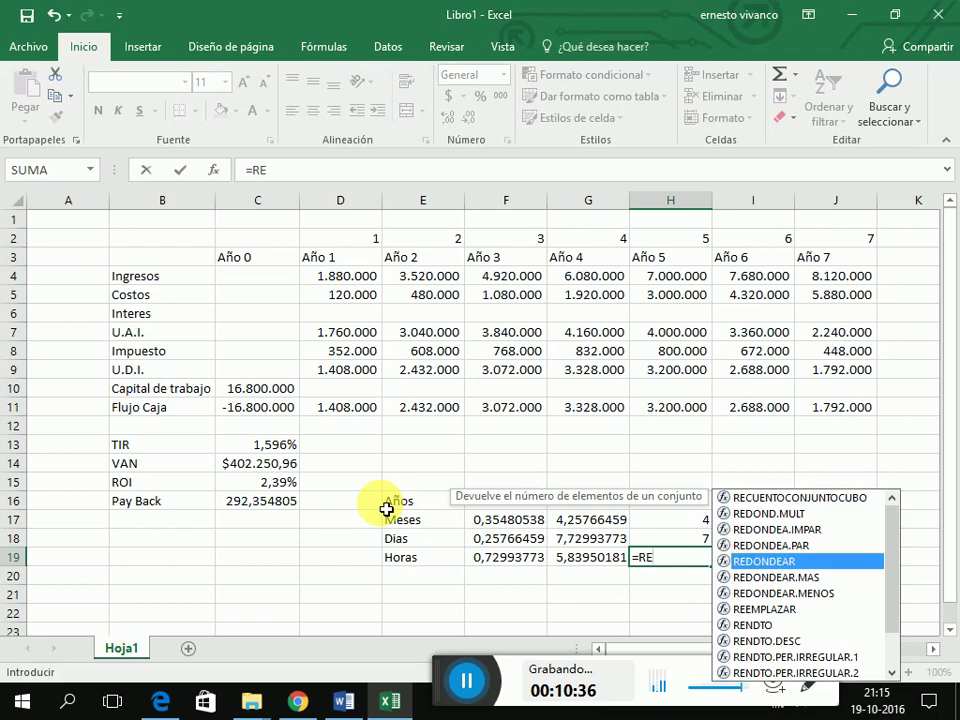
key("Down")
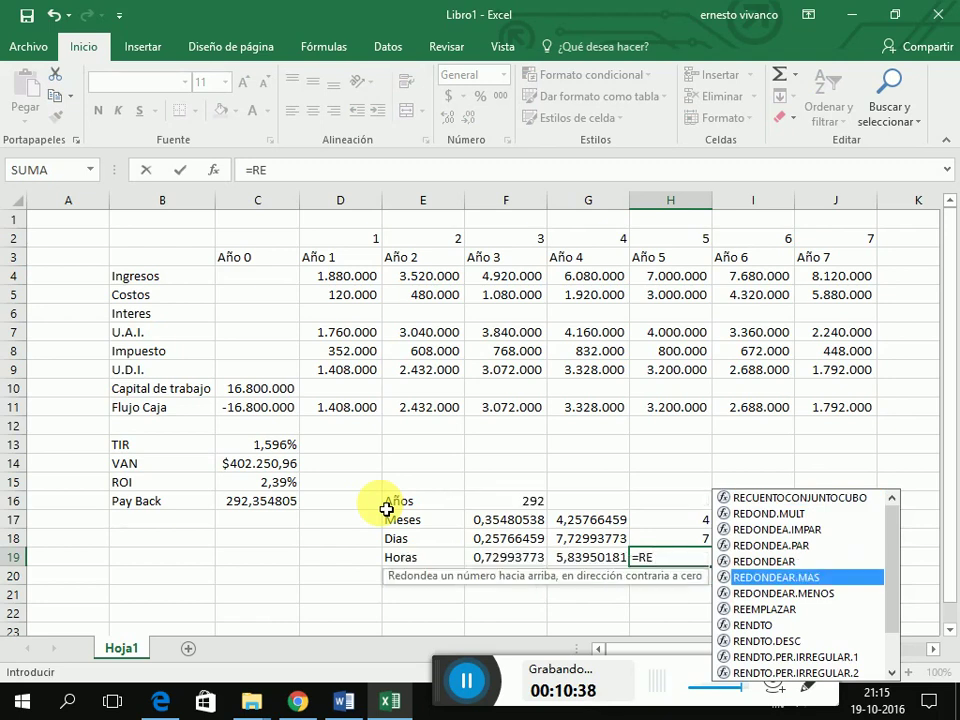
type("DONDE")
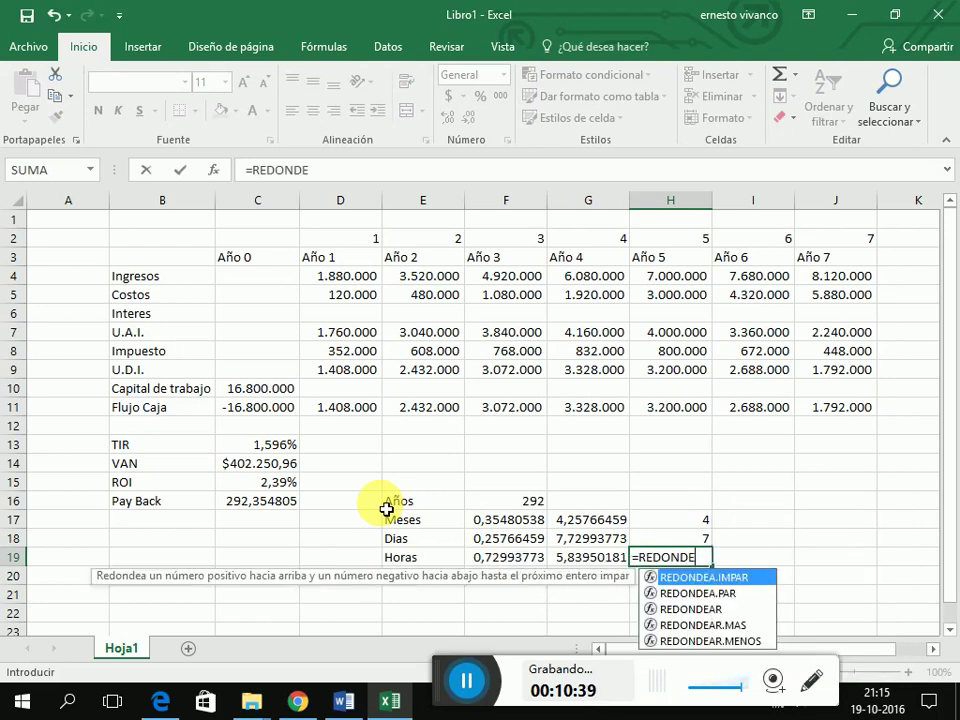
type("AR")
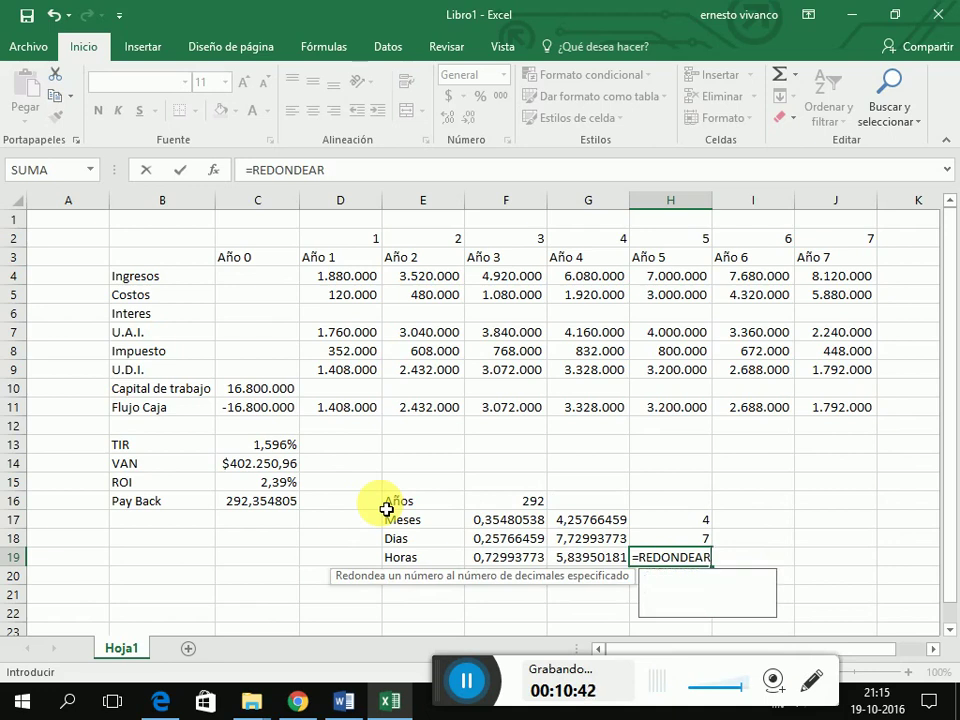
type(".MAS(")
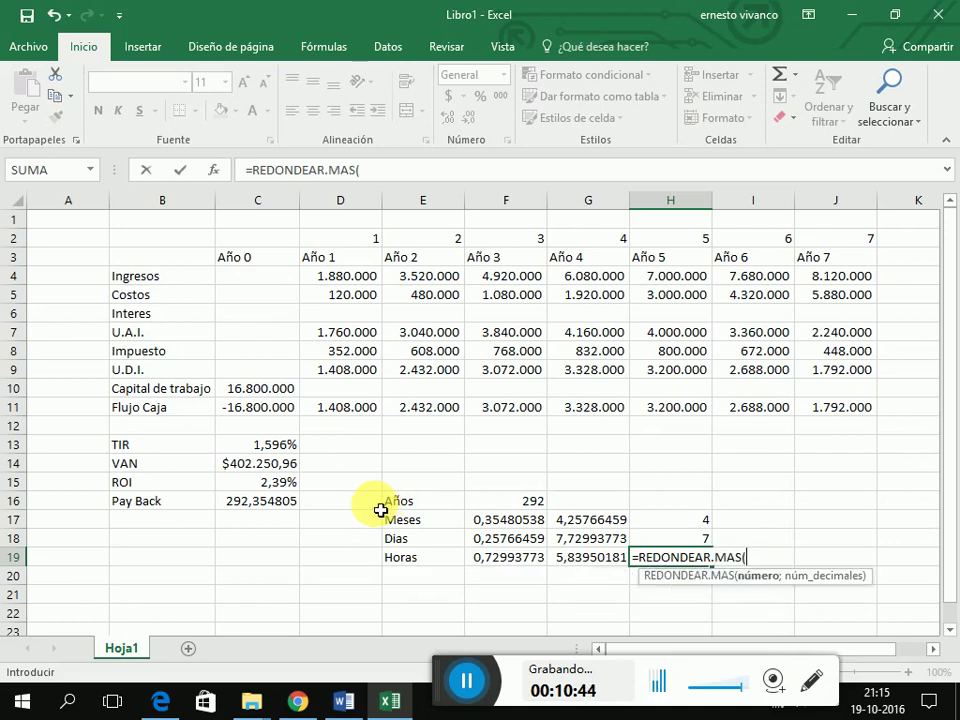
left_click(576, 562)
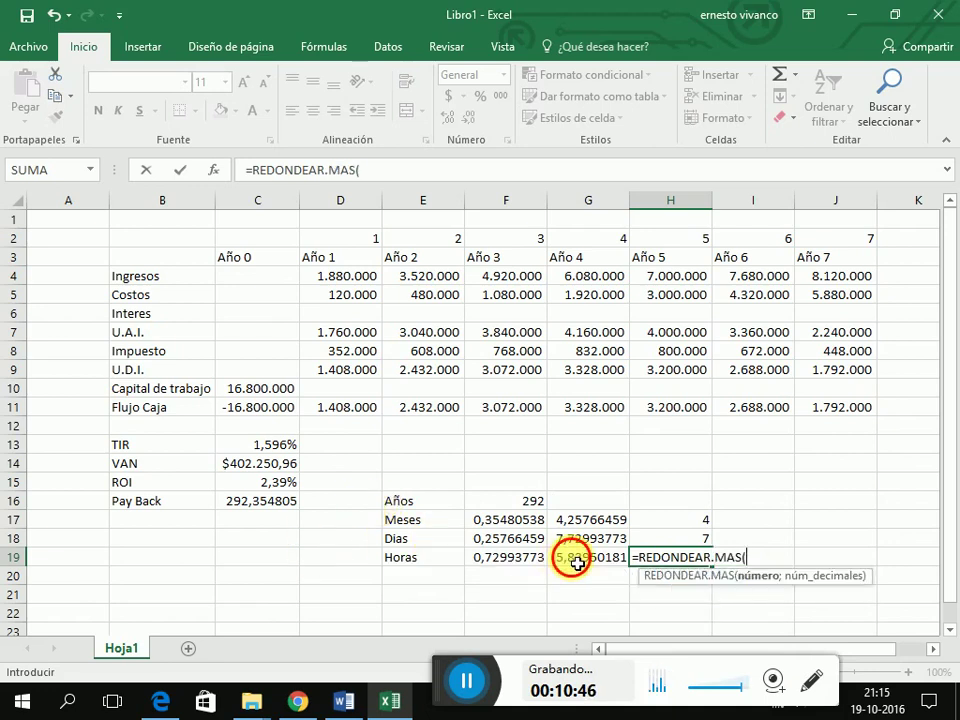
type(";")
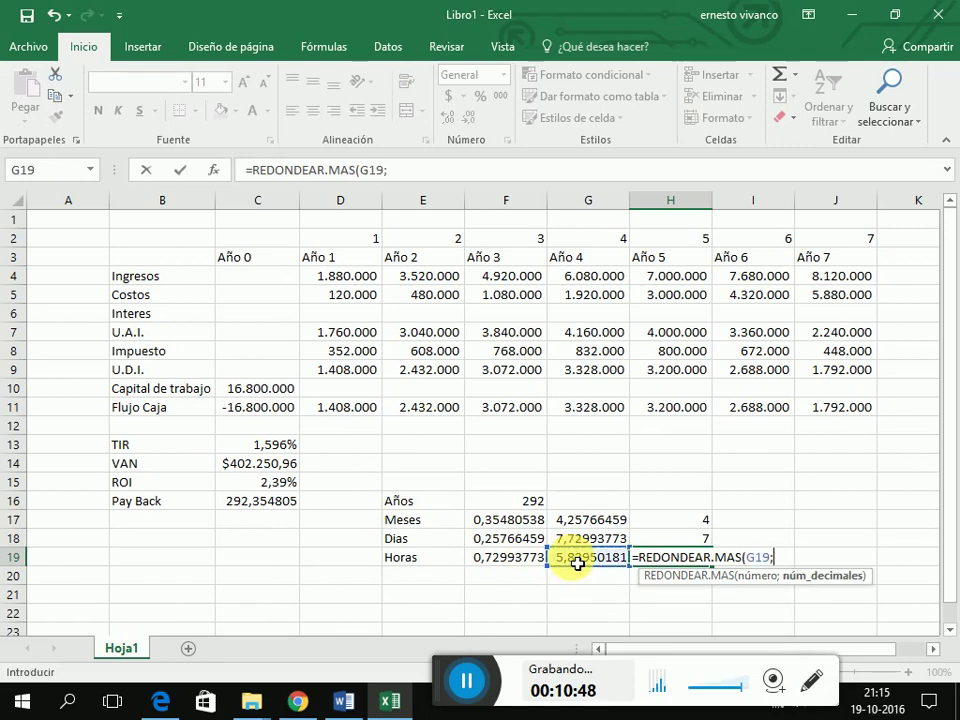
type("0)")
key("Return")
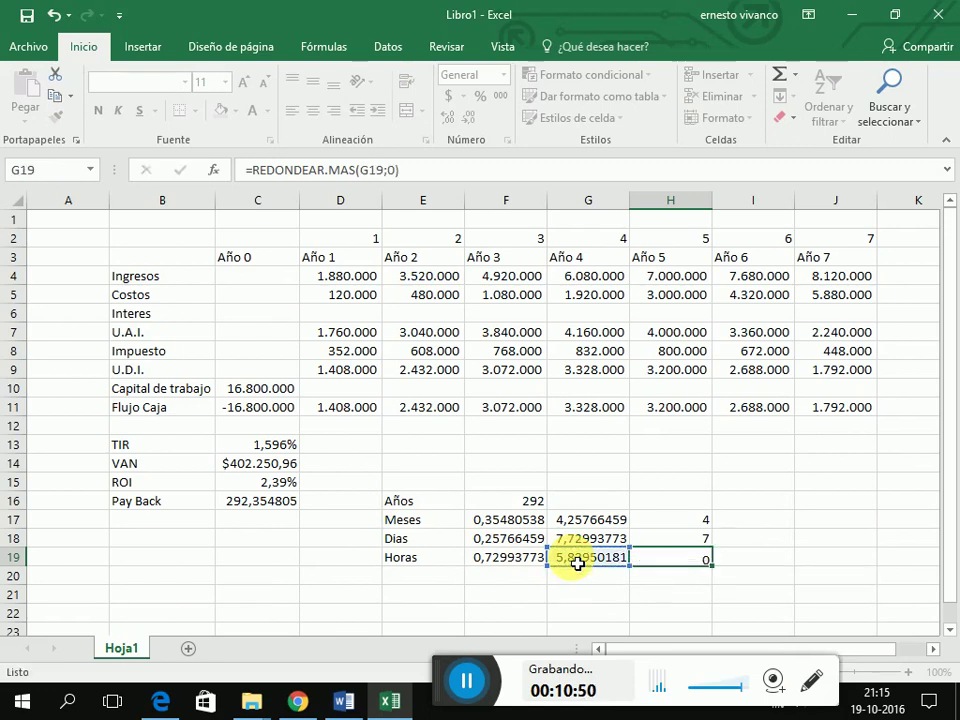
key("Up")
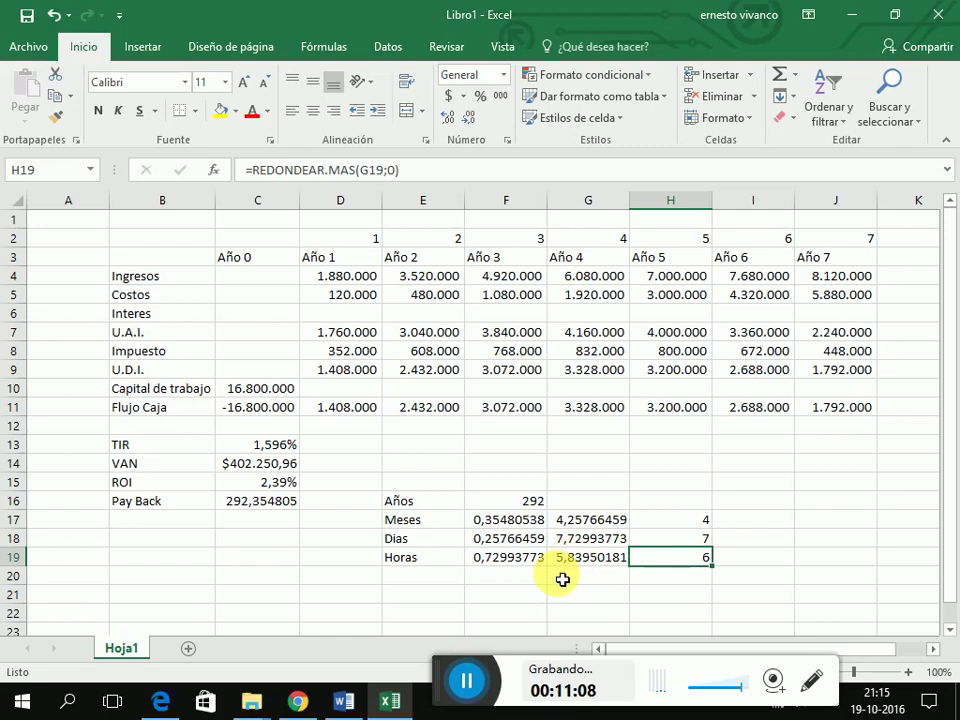
Step: Rename the sheet Hoja1 as Evaluacion Sin Credito
right_click(124, 652)
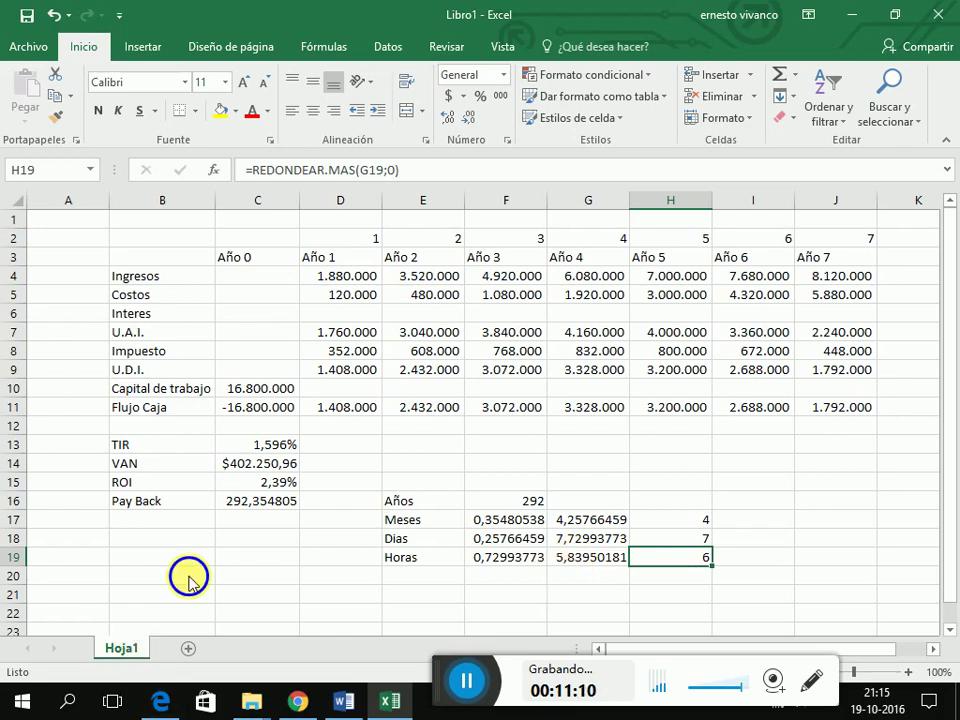
left_click(236, 480)
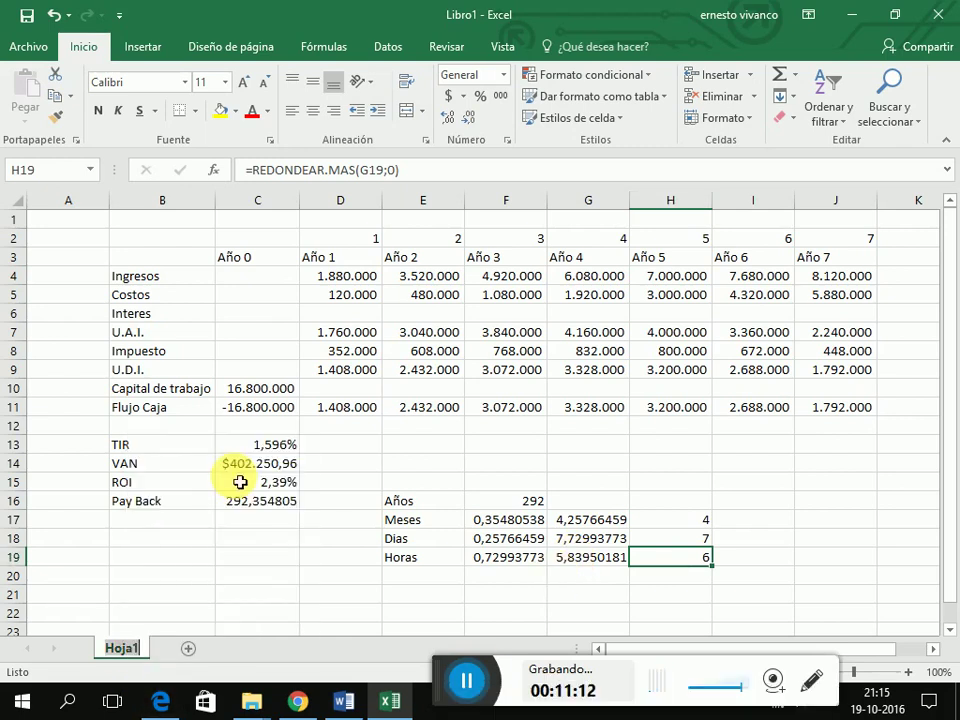
type("Evaluacion S")
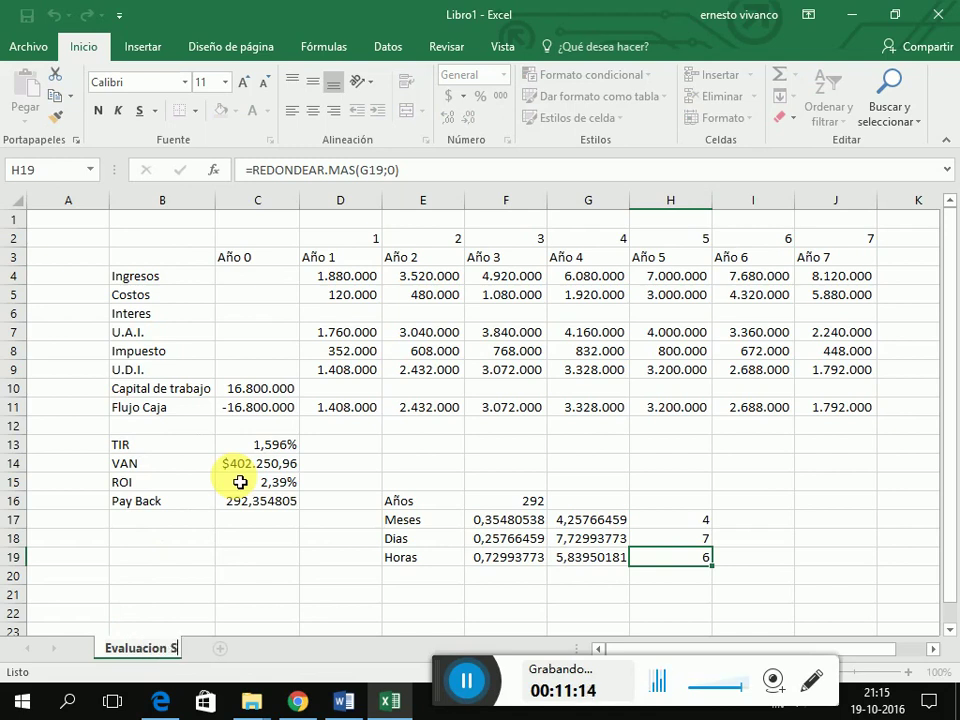
type("in Credito")
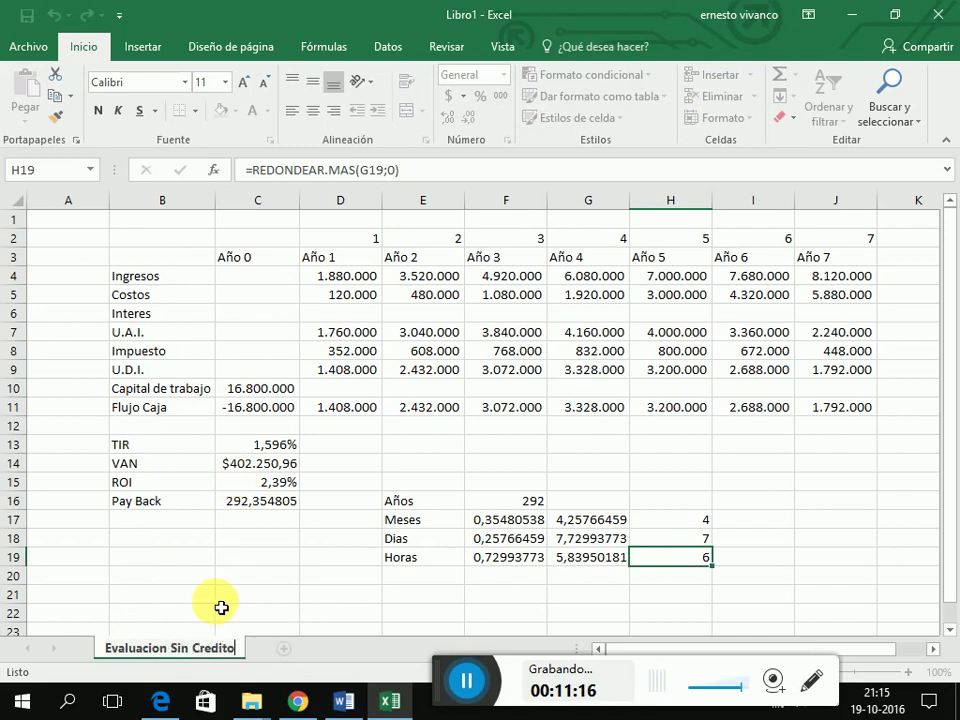
key("Return")
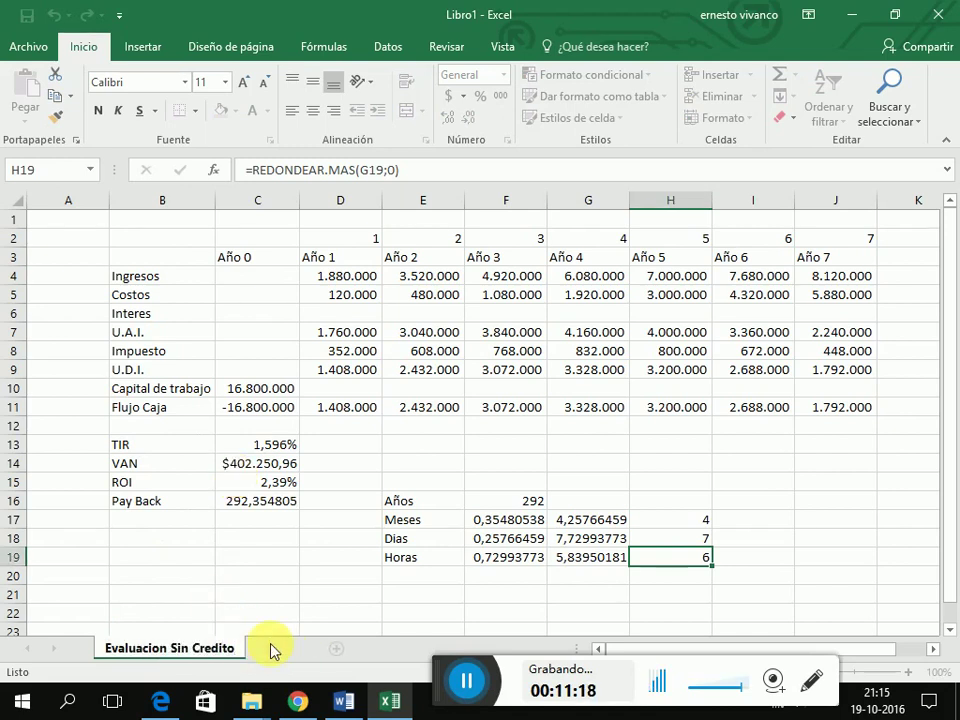
Step: Add a new worksheet after Evaluacion Sin Credito and name it Evaluacion Con Credito
key("shift+F11")
right_click(285, 650)
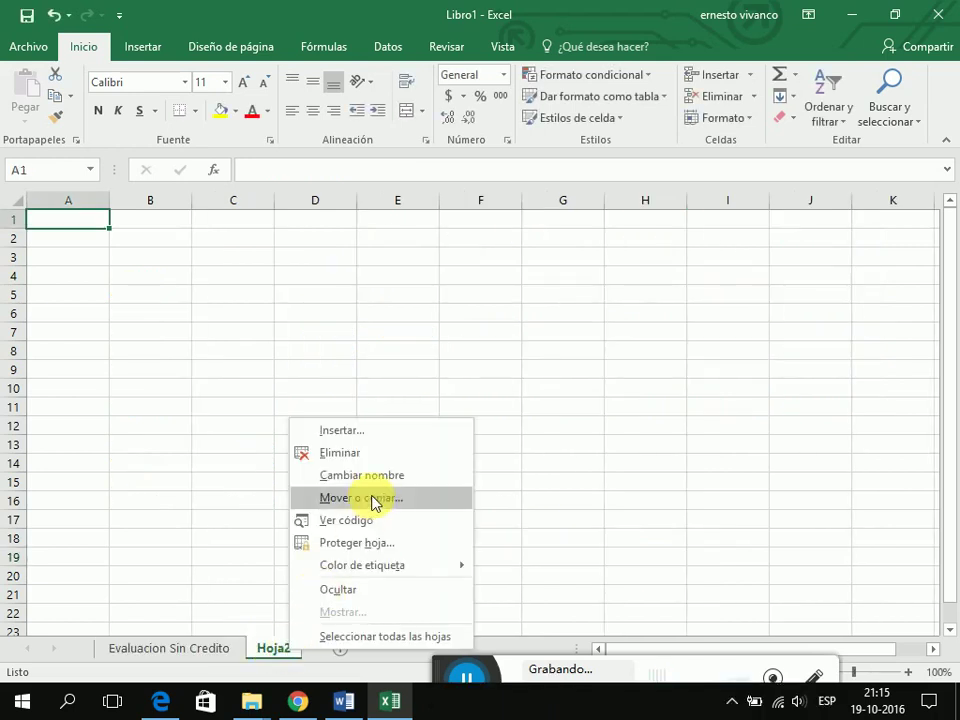
left_click(379, 475)
type("E")
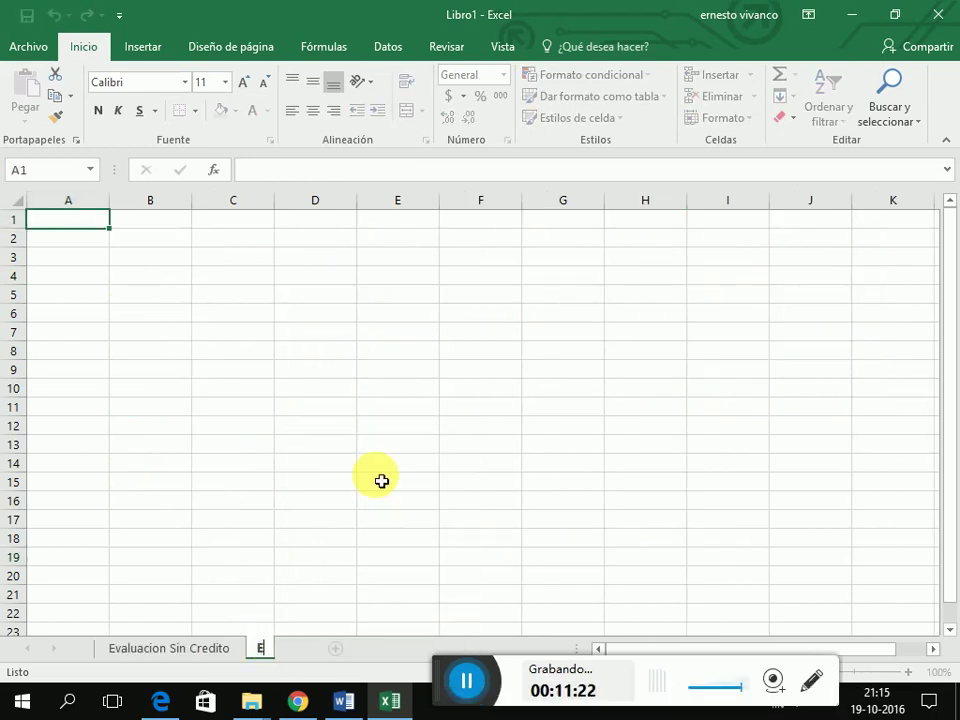
type("va")
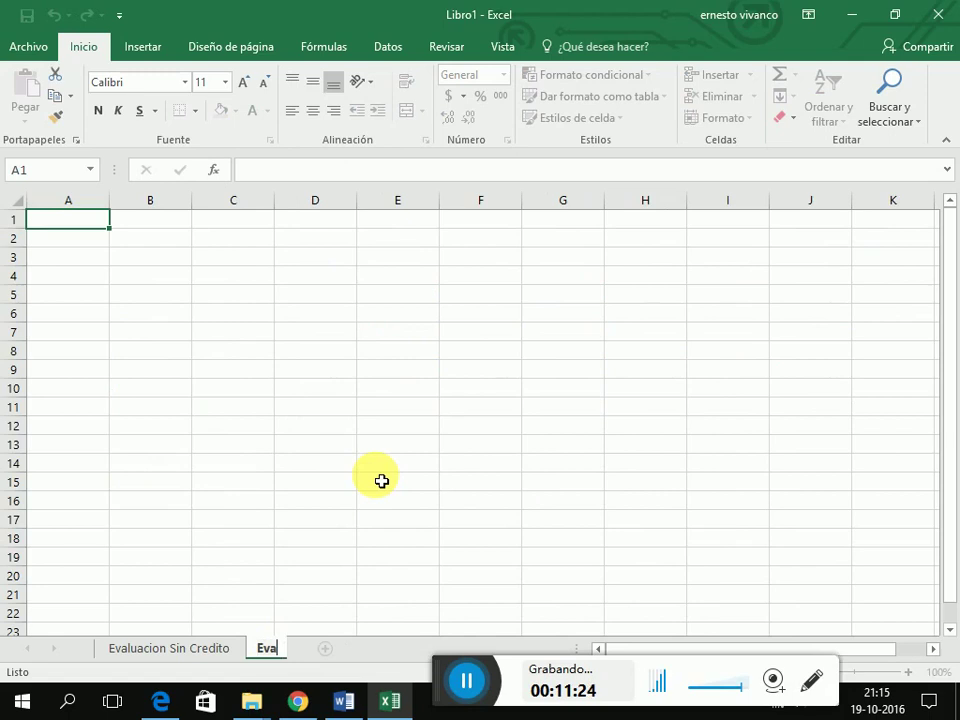
type("luacion Con Cr")
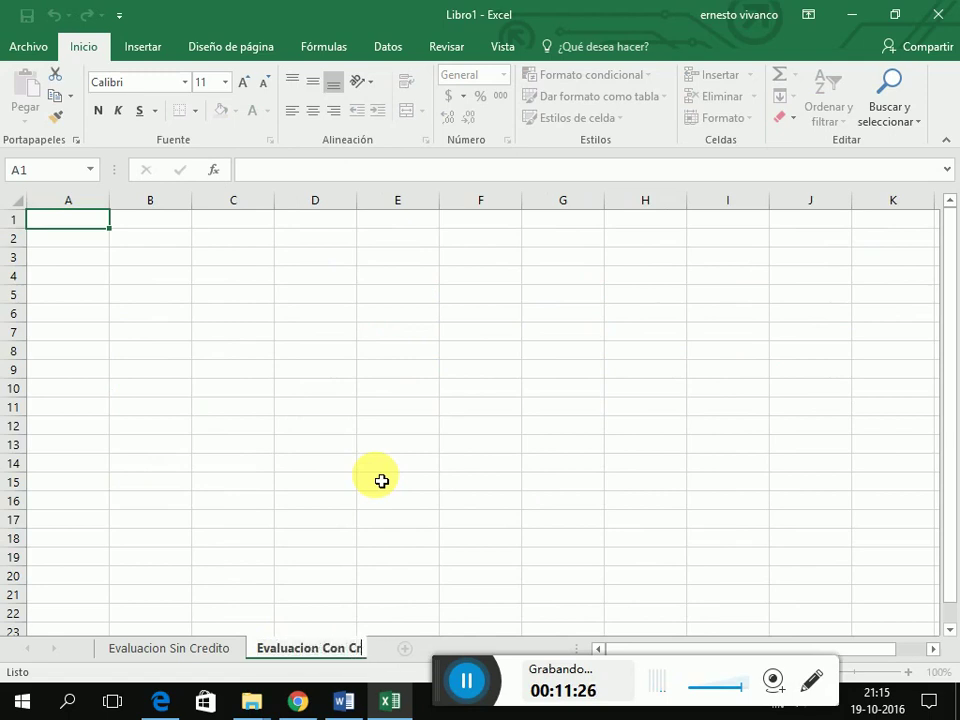
type("edito")
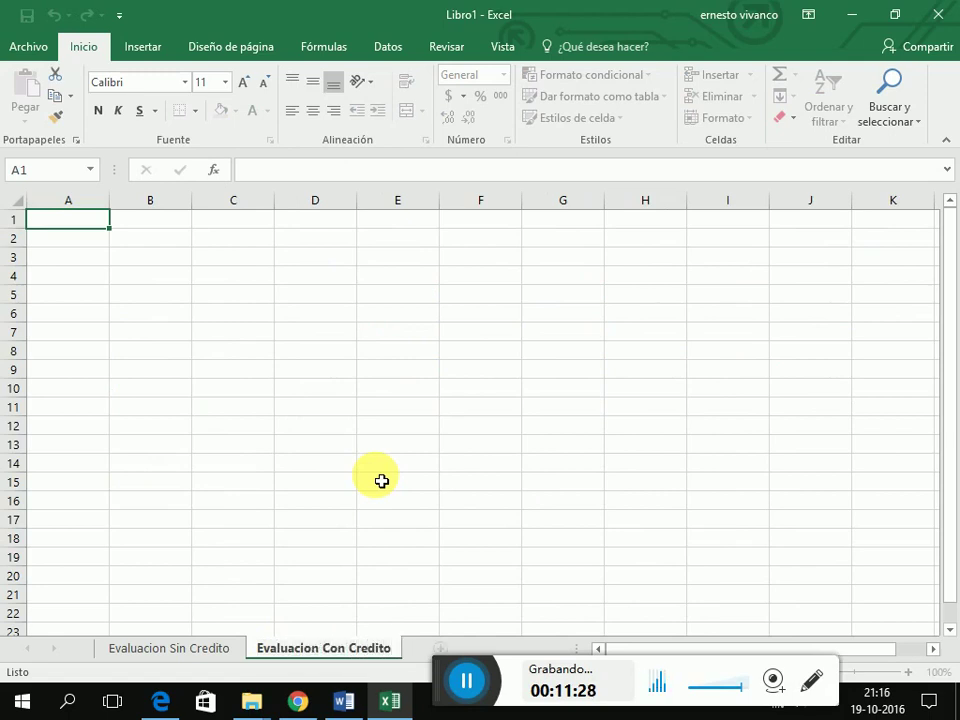
key("Return")
Step: Copy the whole evaluation table B2:J19 from Evaluacion Sin Credito into Evaluacion Con Credito, starting at cell B2
left_click(193, 632)
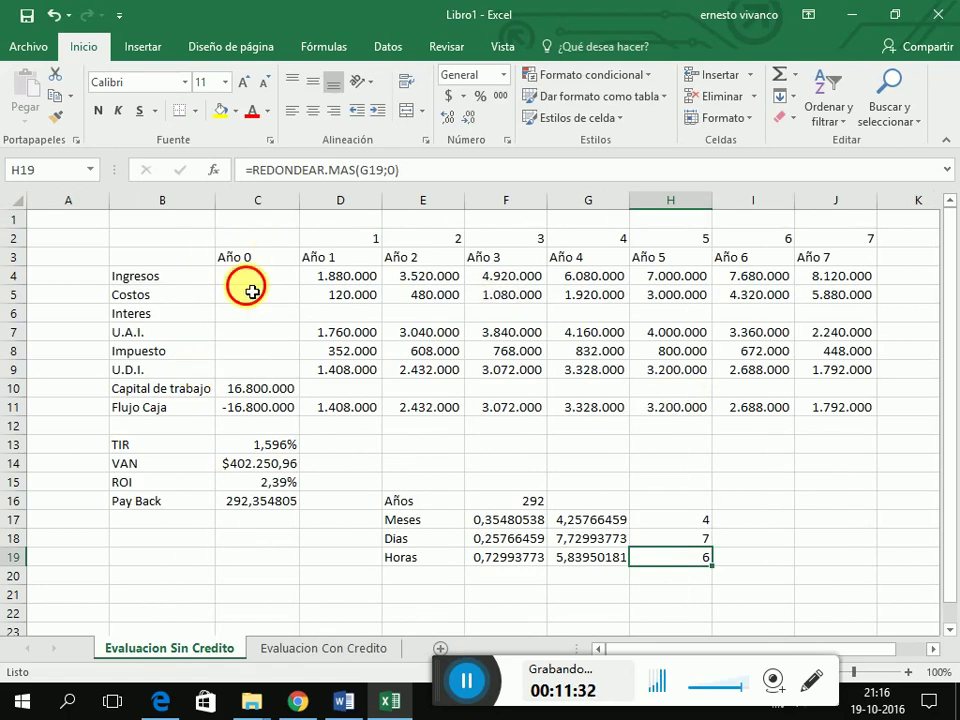
left_click_drag(252, 291, 853, 563)
key("ctrl+c")
left_click(313, 652)
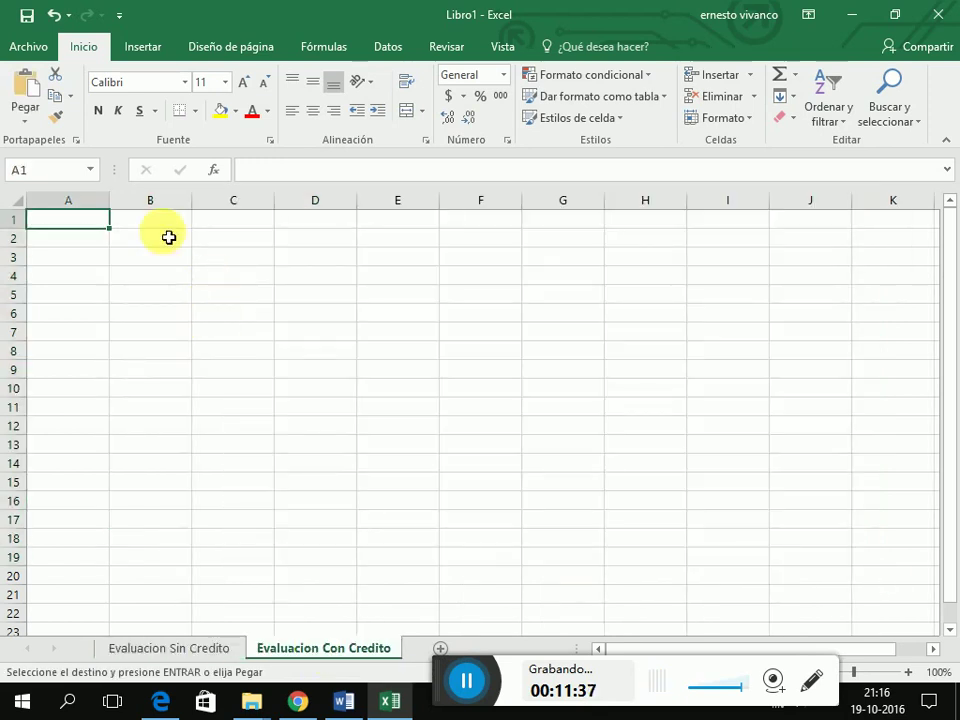
left_click(160, 243)
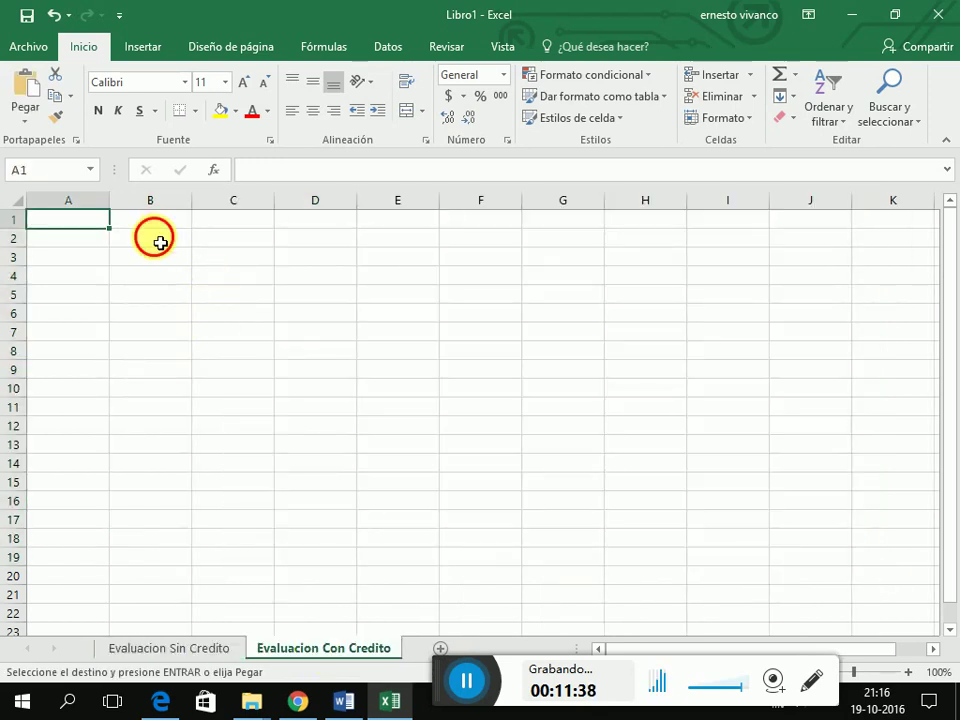
key("ctrl+v")
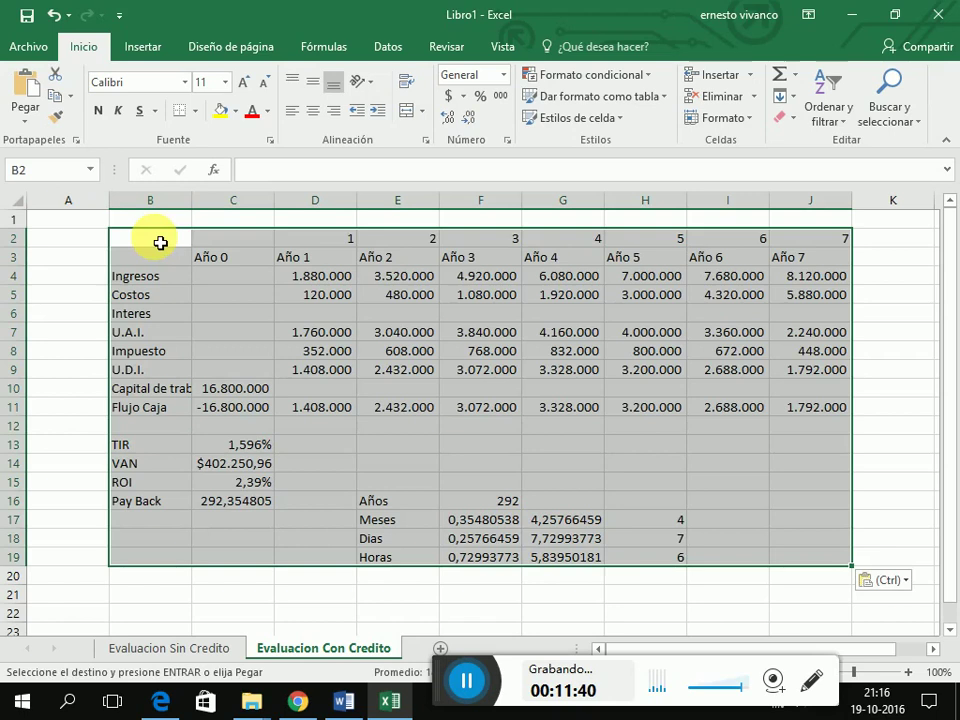
left_click(318, 327)
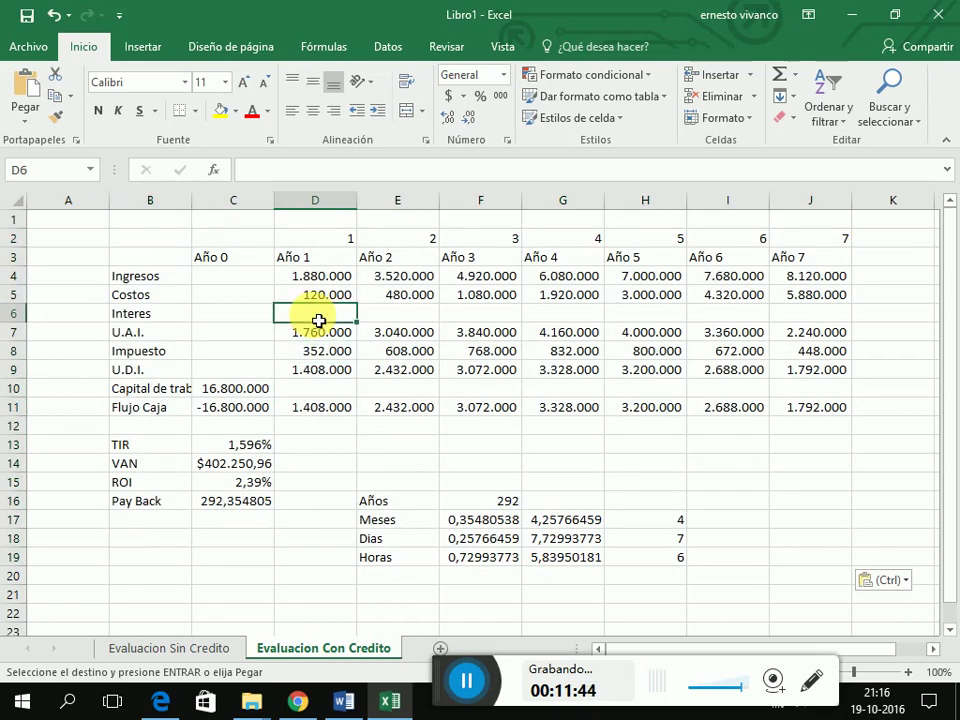
left_click(244, 394)
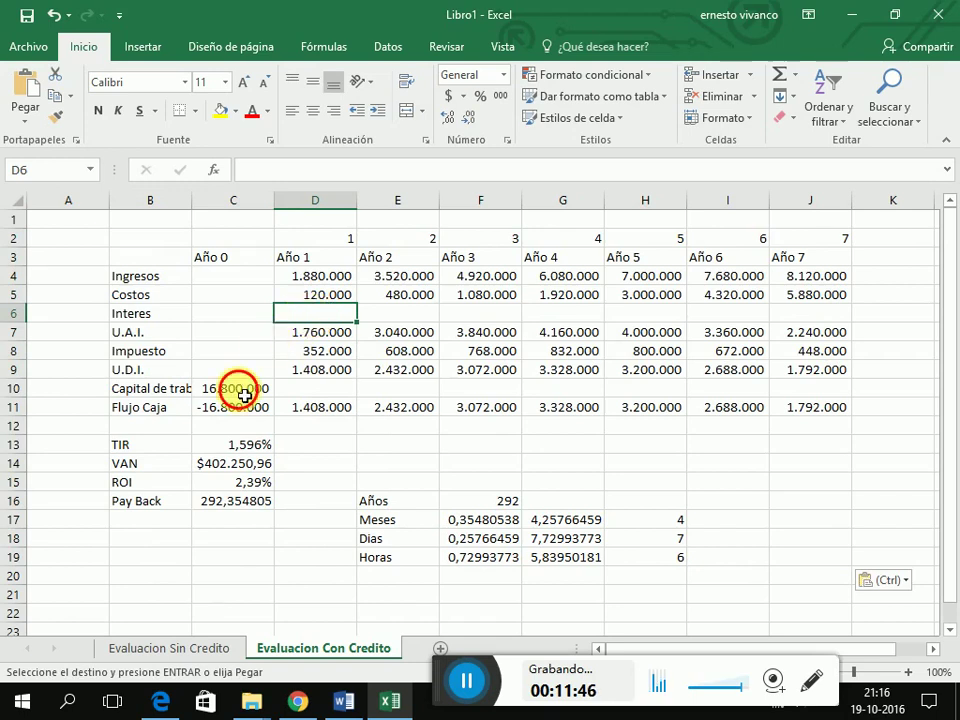
Step: Check the Capital de trabajo formula in C10 on both evaluation sheets and the Interes row on Evaluacion Con Credito
left_click(177, 634)
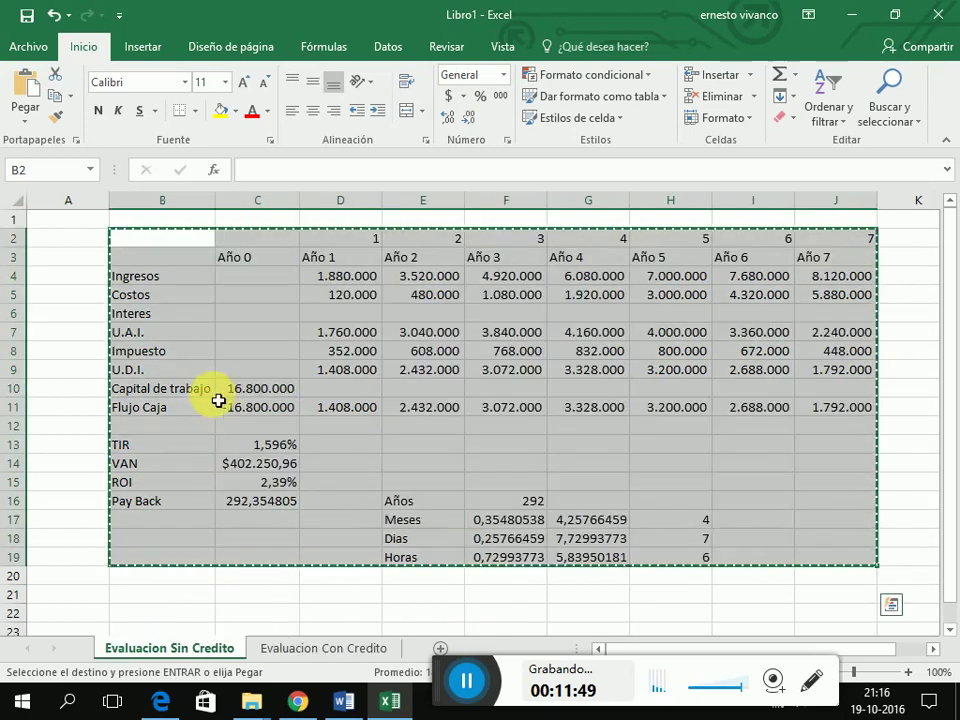
left_click(230, 390)
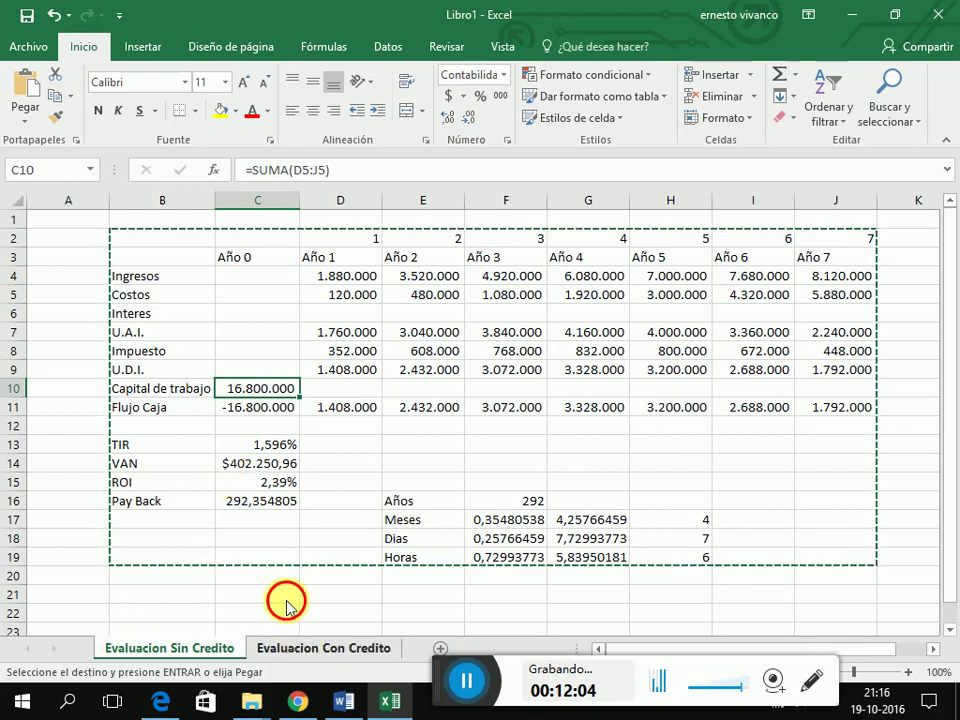
left_click(323, 648)
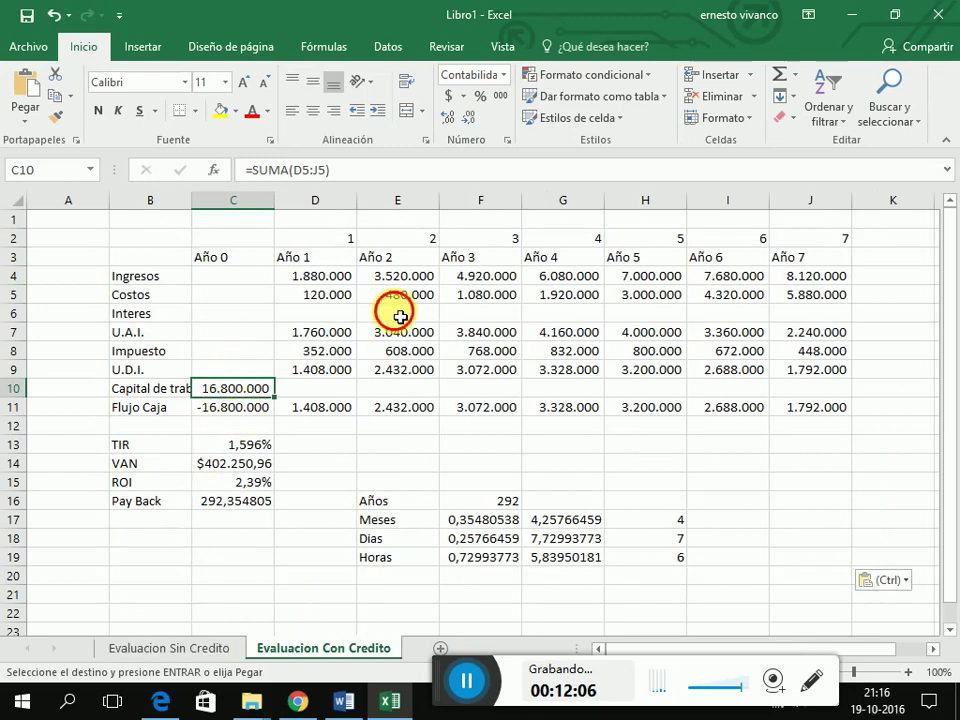
left_click_drag(315, 313, 845, 314)
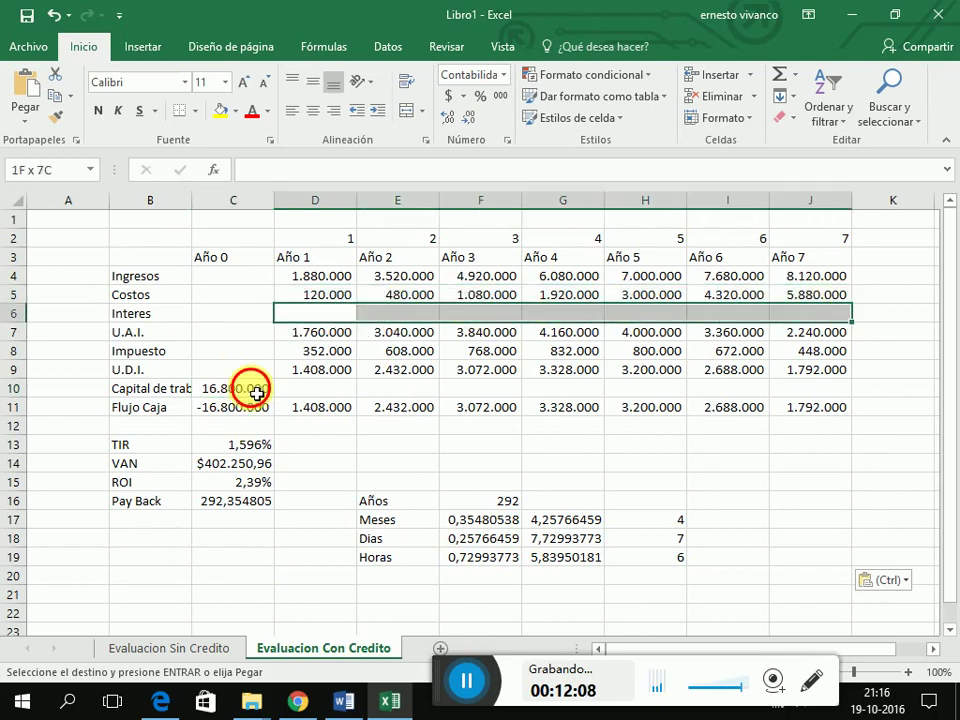
left_click(257, 394)
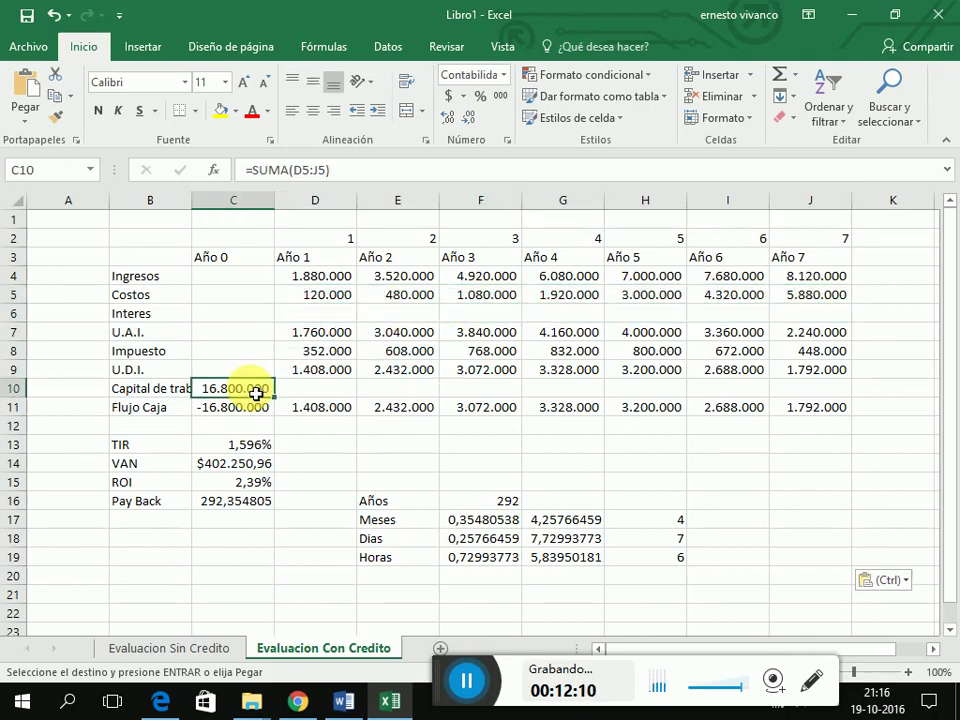
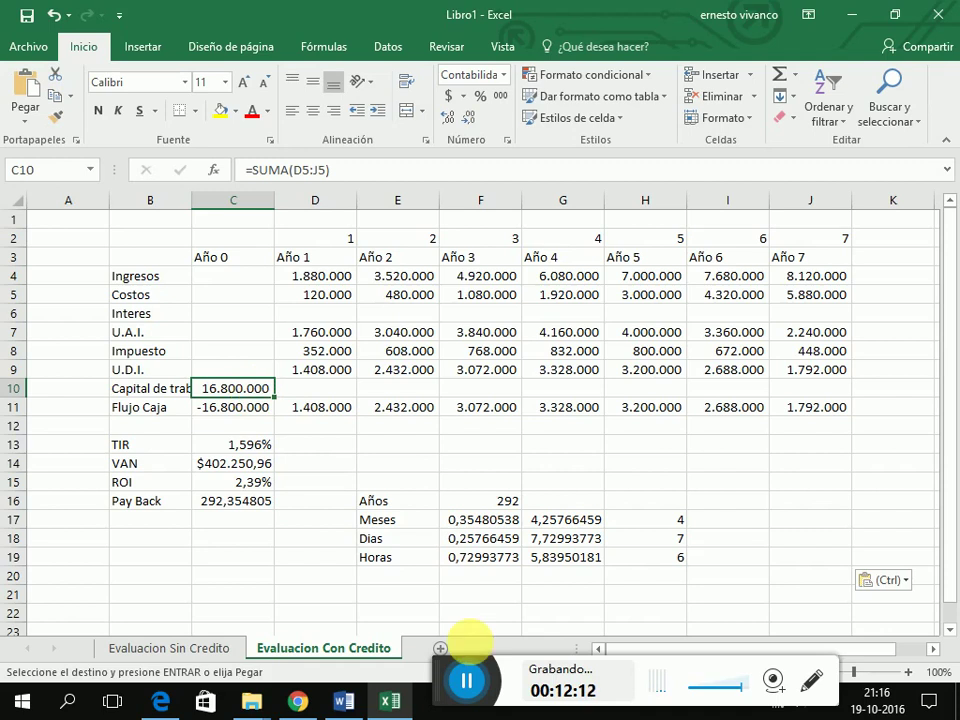
Step: Add a new worksheet after Evaluacion Con Credito and name it Credito
left_click(441, 649)
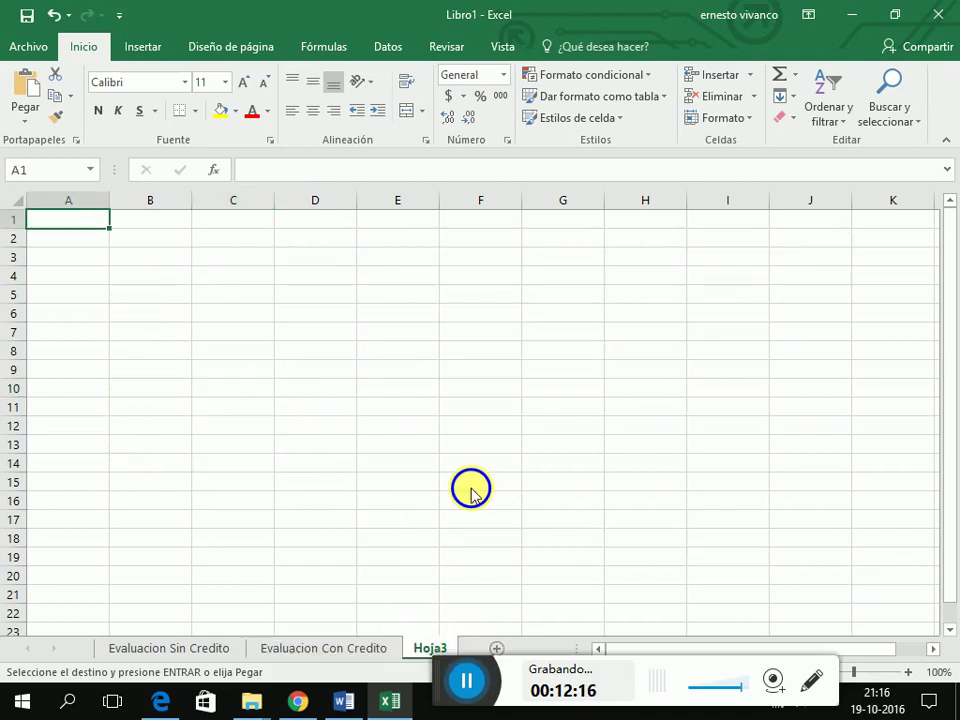
right_click(430, 648)
left_click(465, 469)
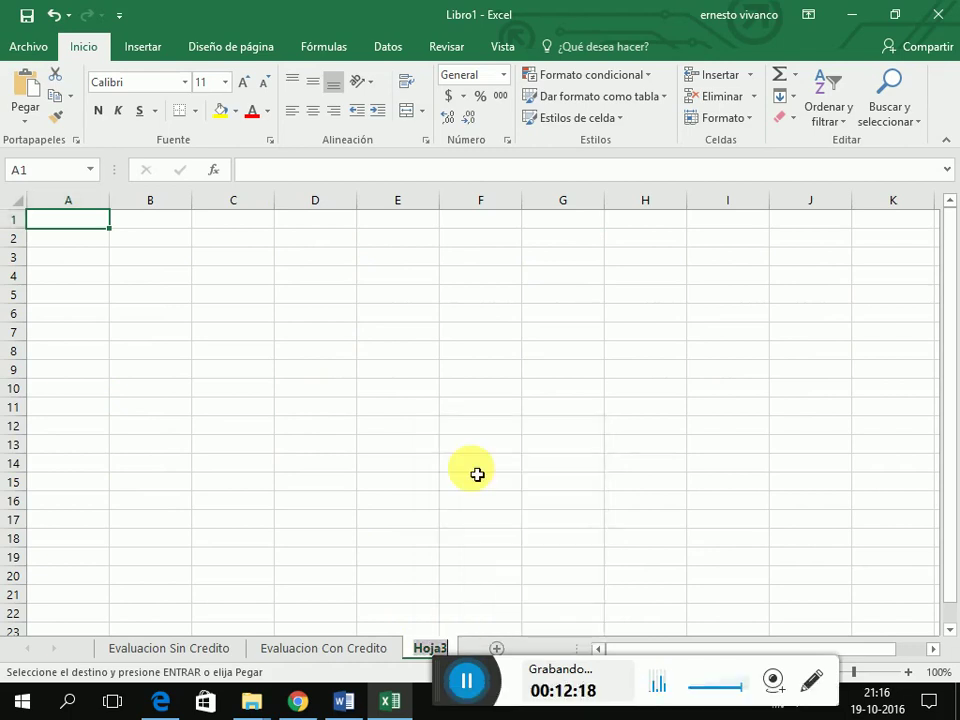
type("credito")
key("Return")
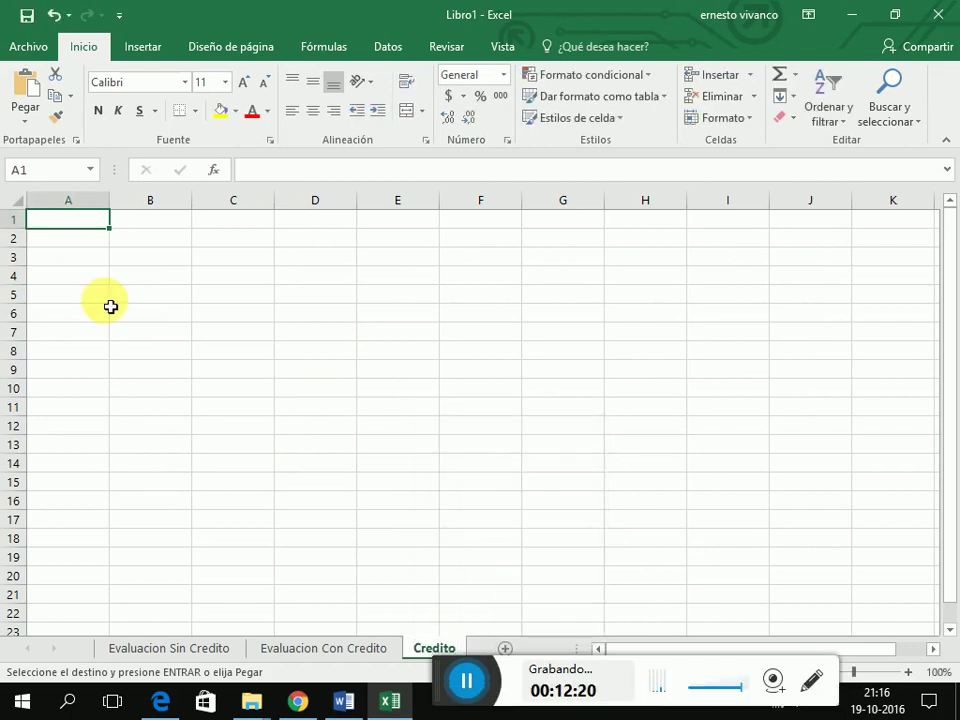
Step: Enter the loan input labels Capital, Tasa and Periodo in cells A1 to A3 of the Credito sheet
type("Cap")
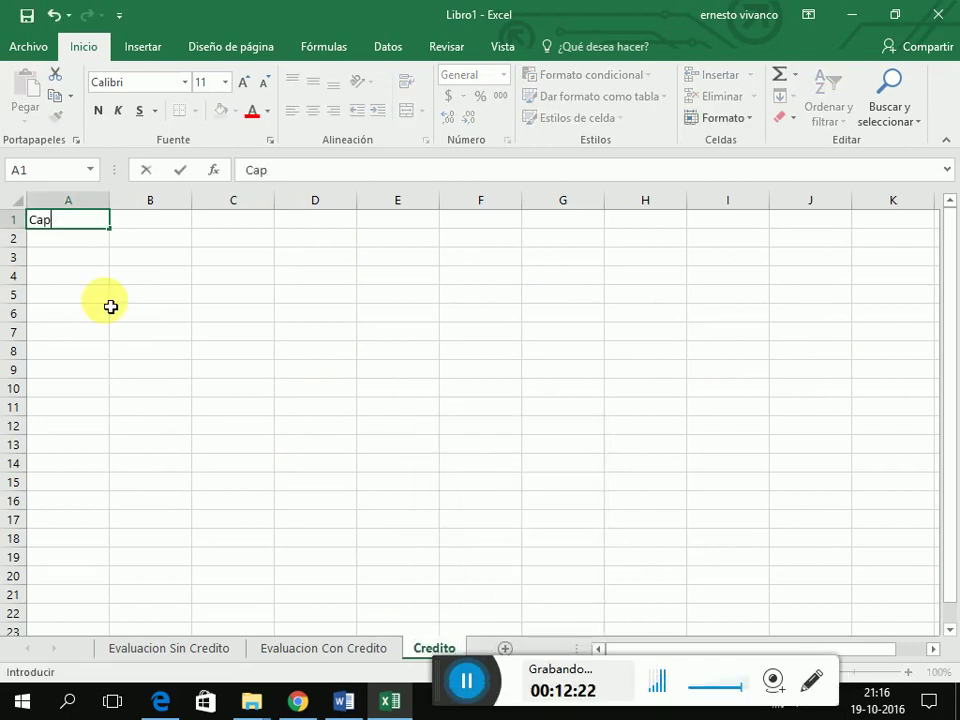
type("ital")
key("ctrl+Return")
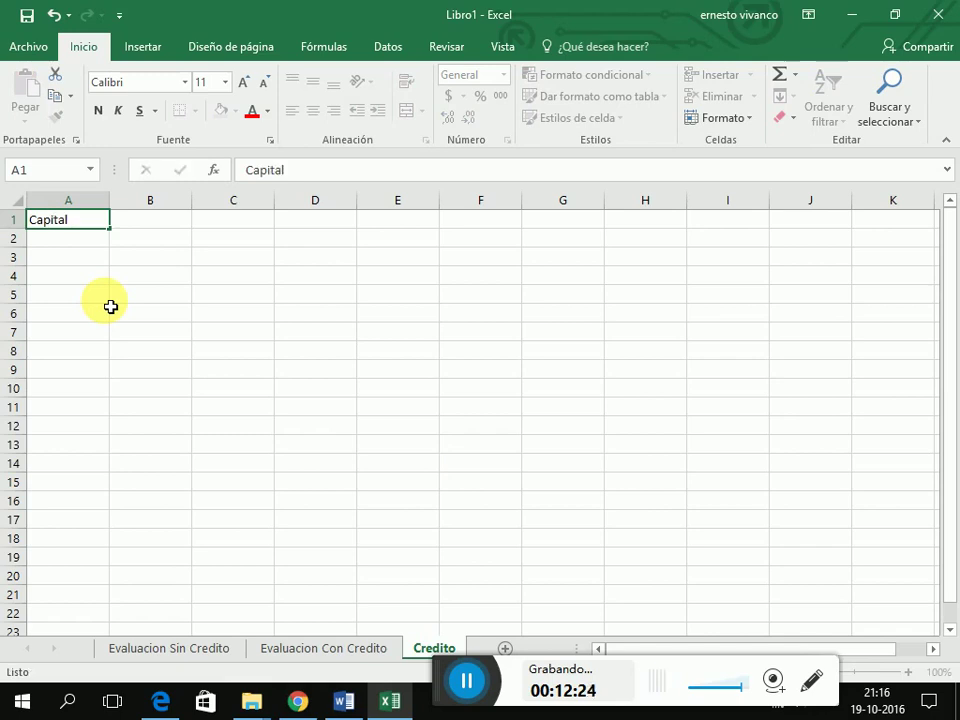
key("Return")
type("Tasa")
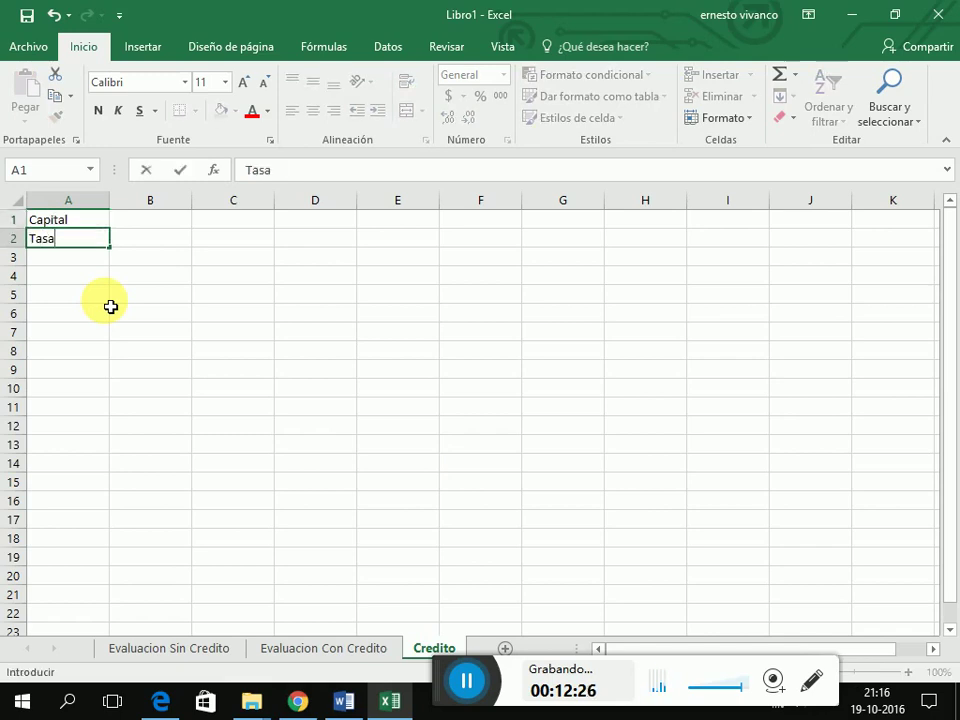
key("Return")
type("Per")
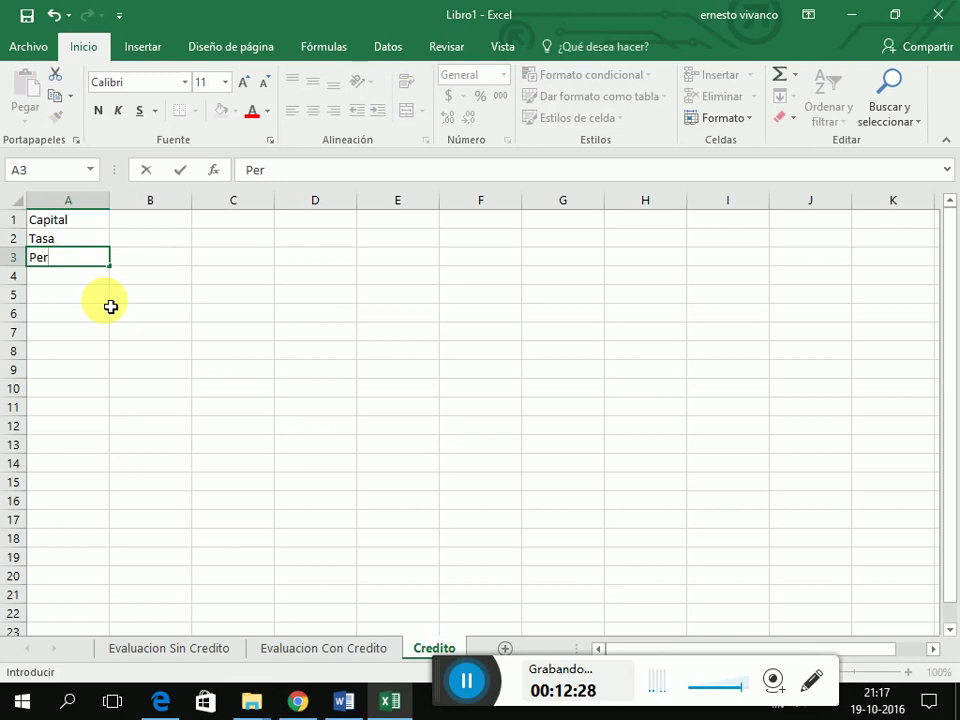
type("iodo")
key("Up")
Step: Link the Capital value in B1 to the working capital in cell C10 of the Evaluacion Con Credito sheet
key("Up")
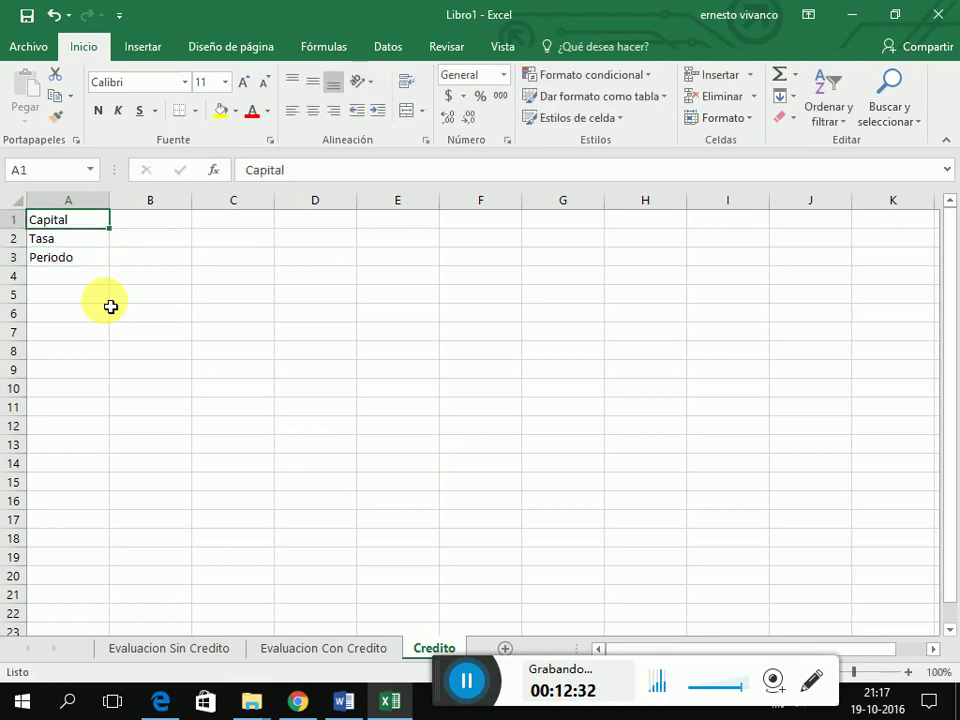
key("Right")
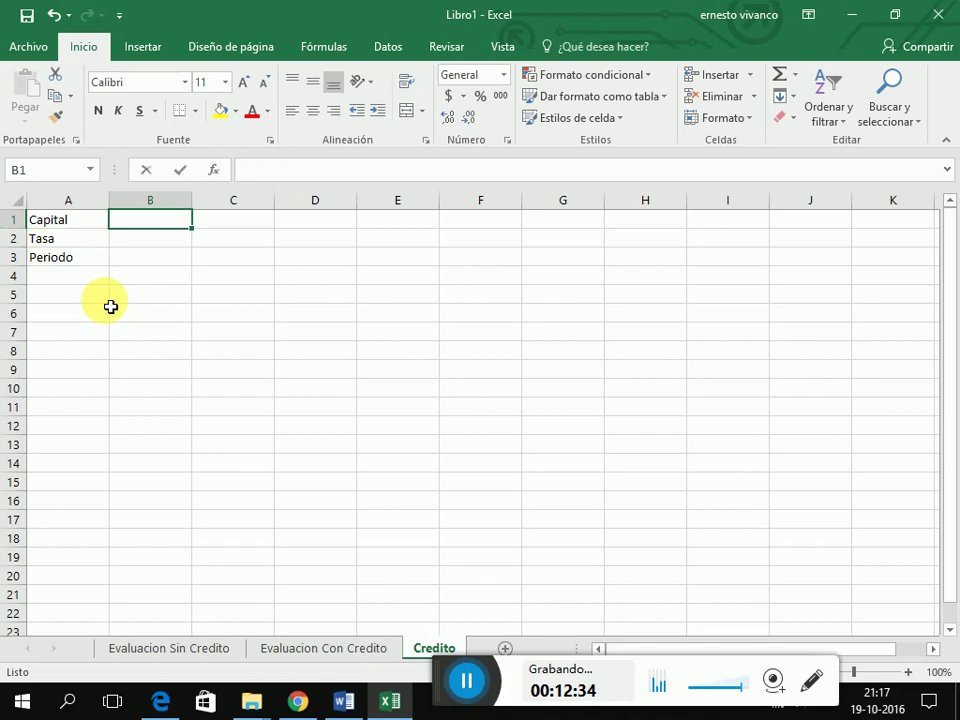
type("=")
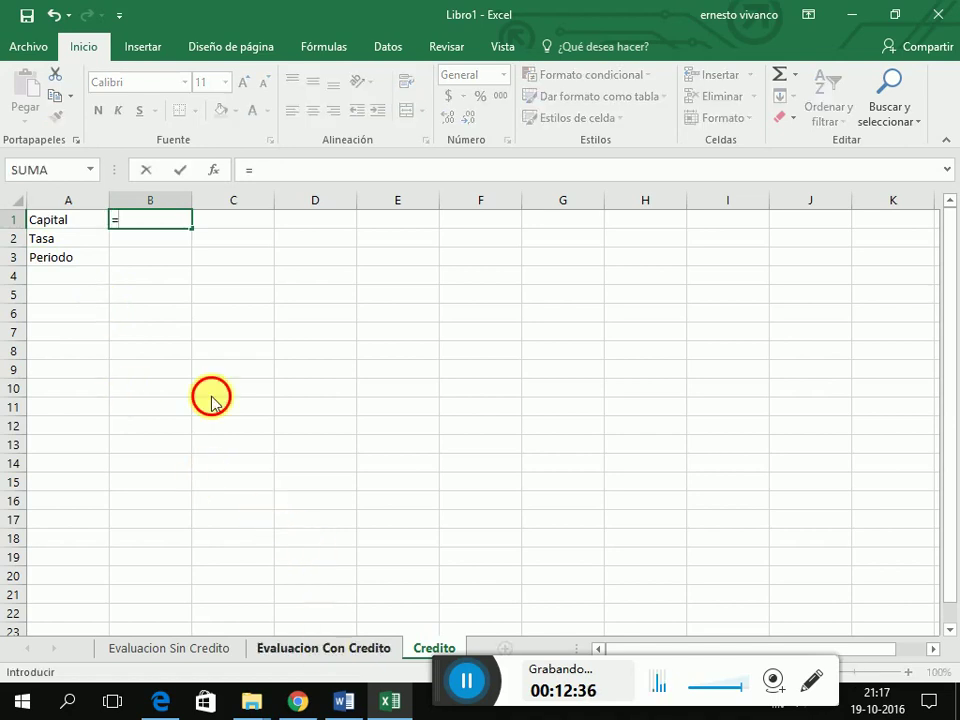
key("ctrl+Page_Up")
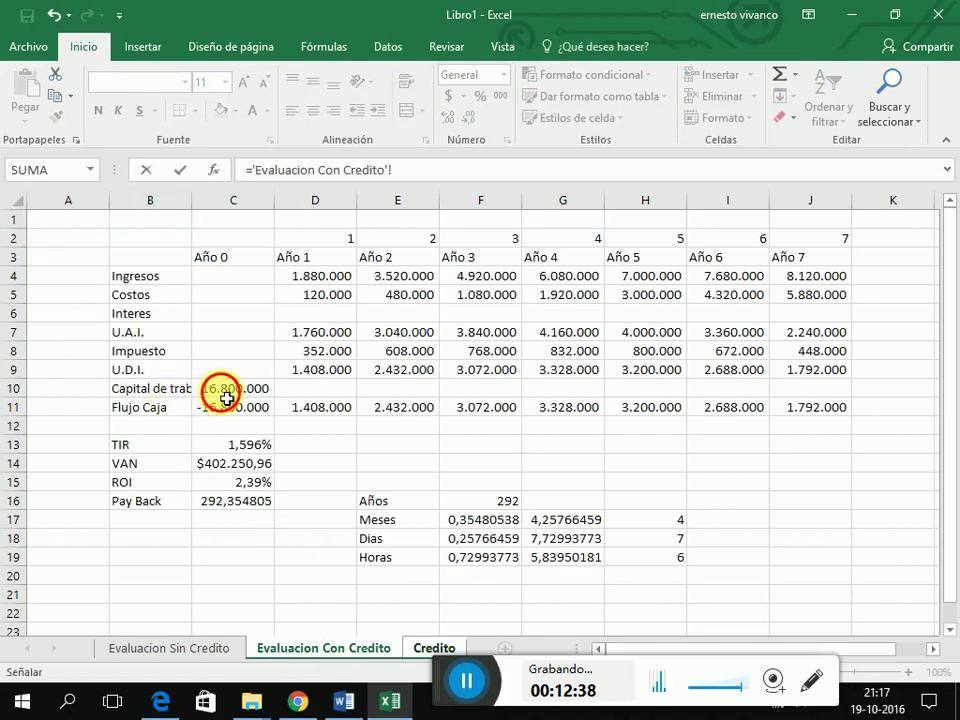
left_click(228, 397)
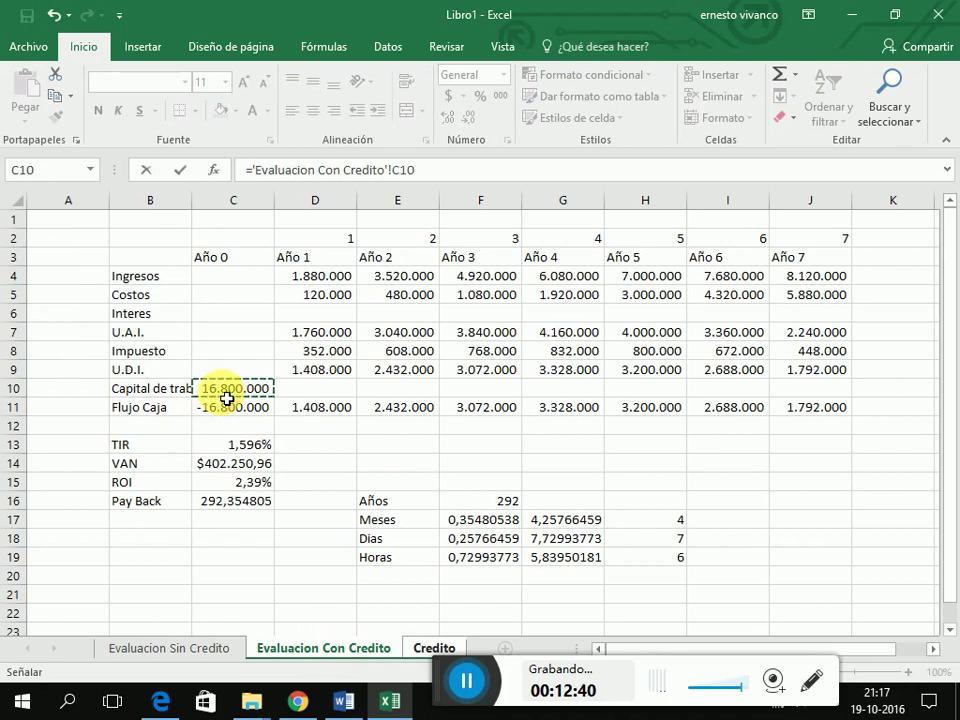
key("Return")
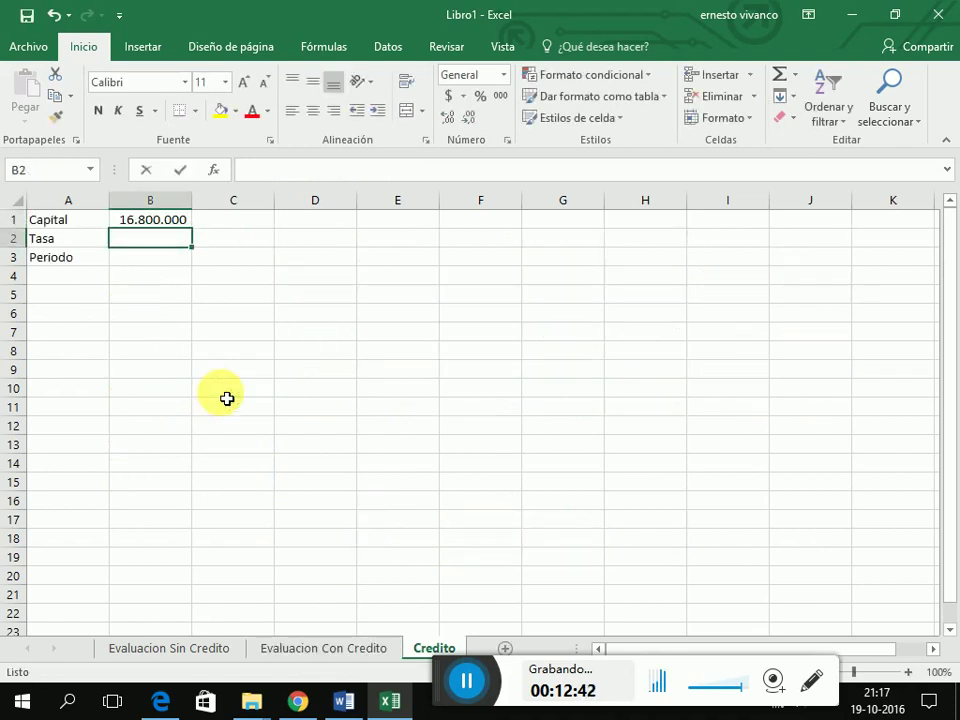
Step: Set the Tasa in B2 to 2% and the Periodo in B3 to the formula =7*12
type("2%")
key("Return")
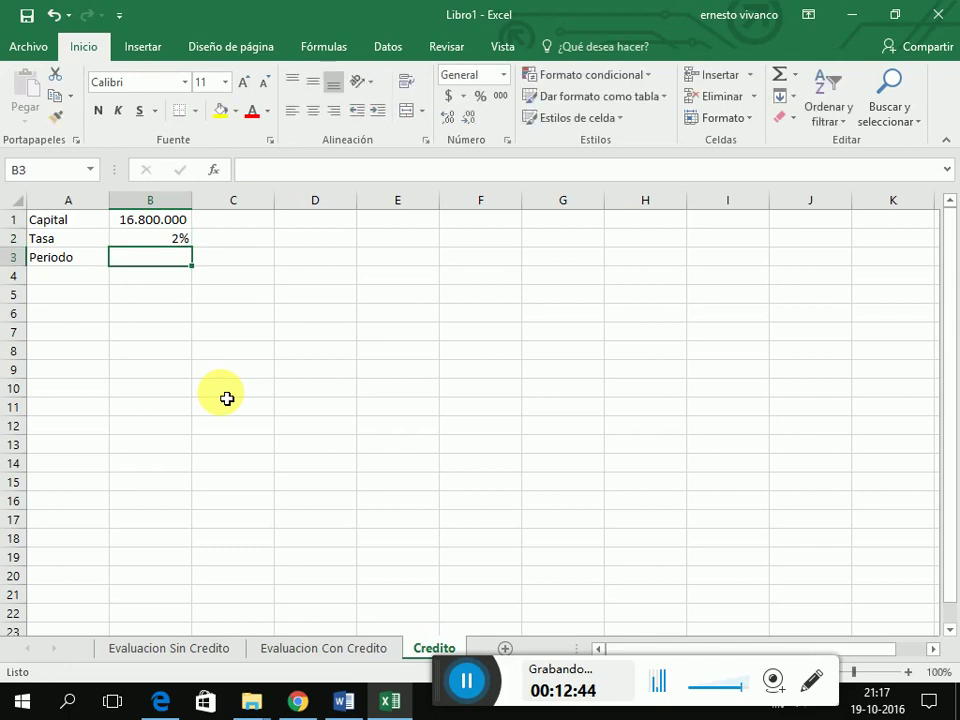
key("F2")
type("=")
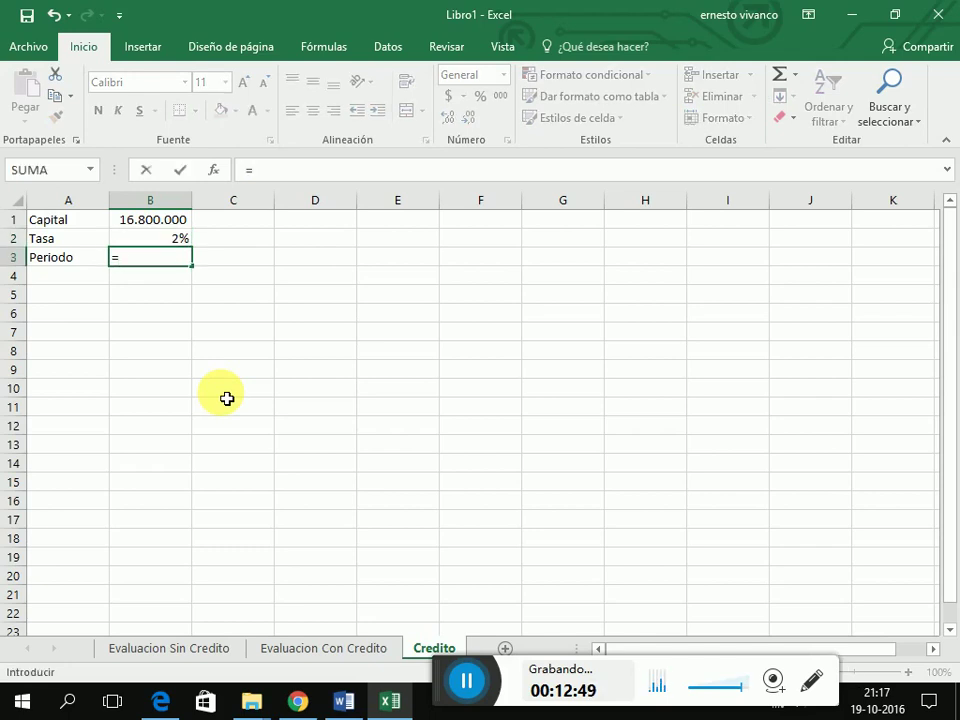
type("7*12")
key("Return")
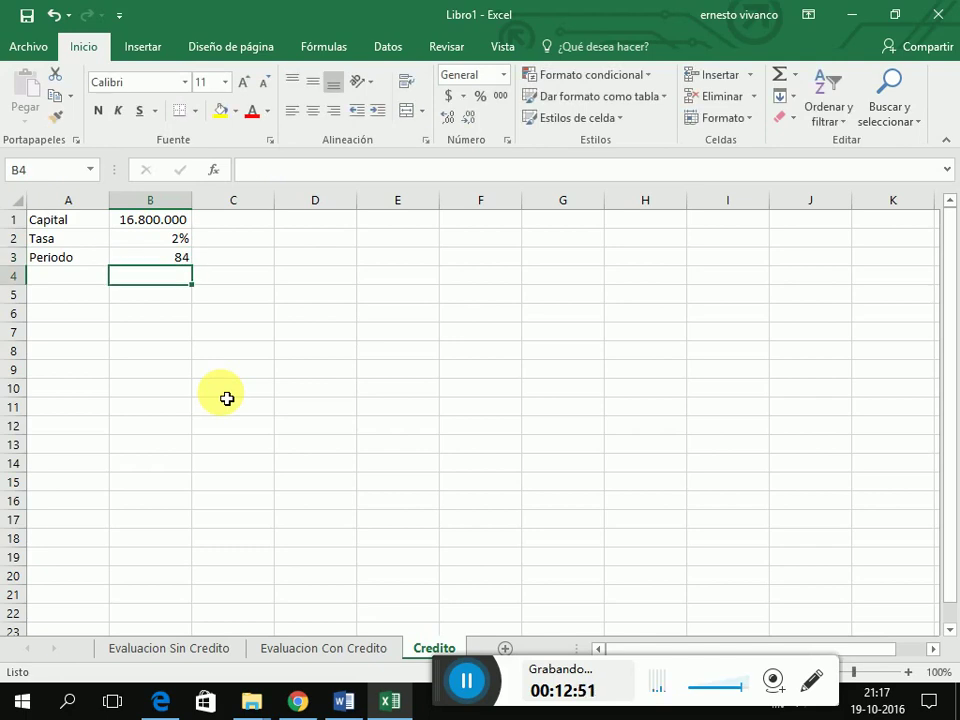
Step: Start the amortization table's header row with Mes in D3 and Interes in E3
key("Up")
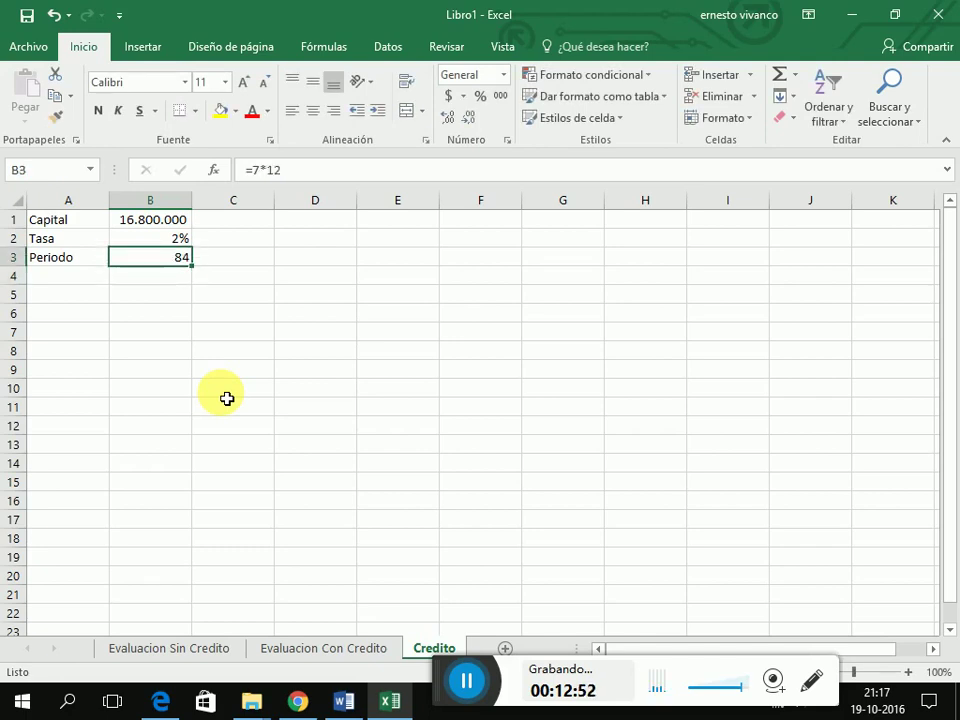
key("Right")
key("Right")
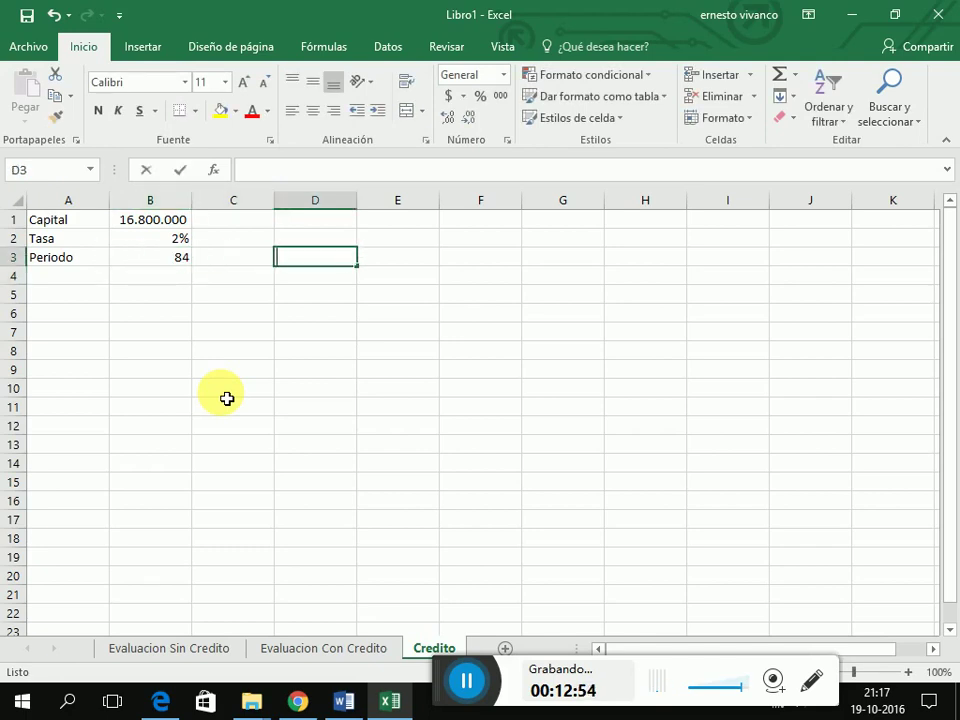
type("Mes")
key("Right")
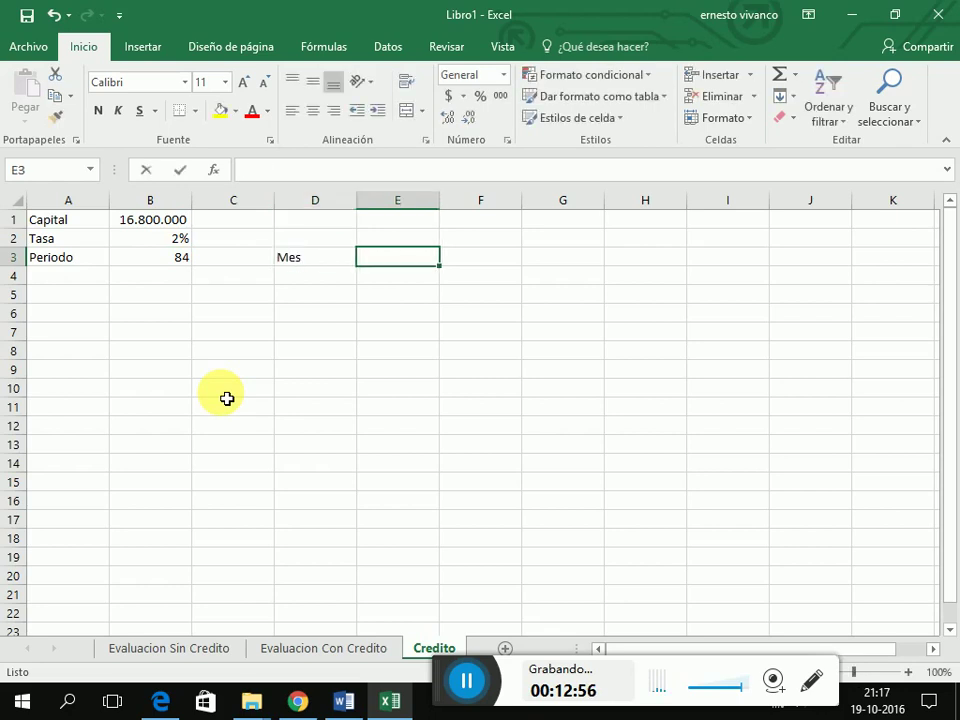
type("Interes")
key("Return")
key("Up")
Step: Complete the amortization table's header row with Amort. in F3, Amort. Pend. in G3 and Cuota in H3
key("Right")
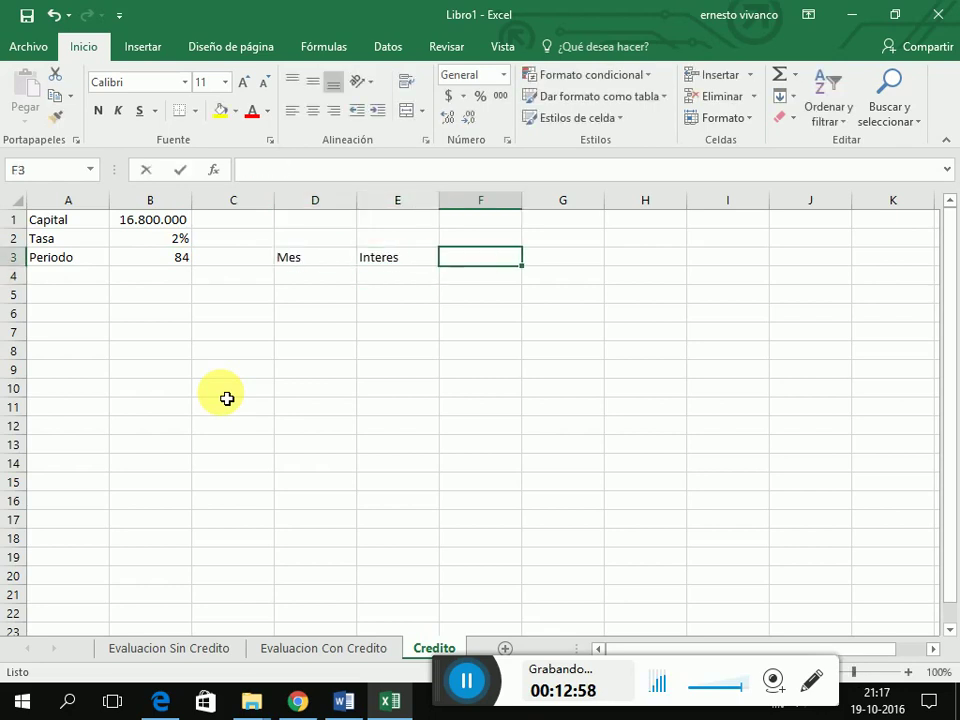
type("Amort.")
key("Return")
key("Up")
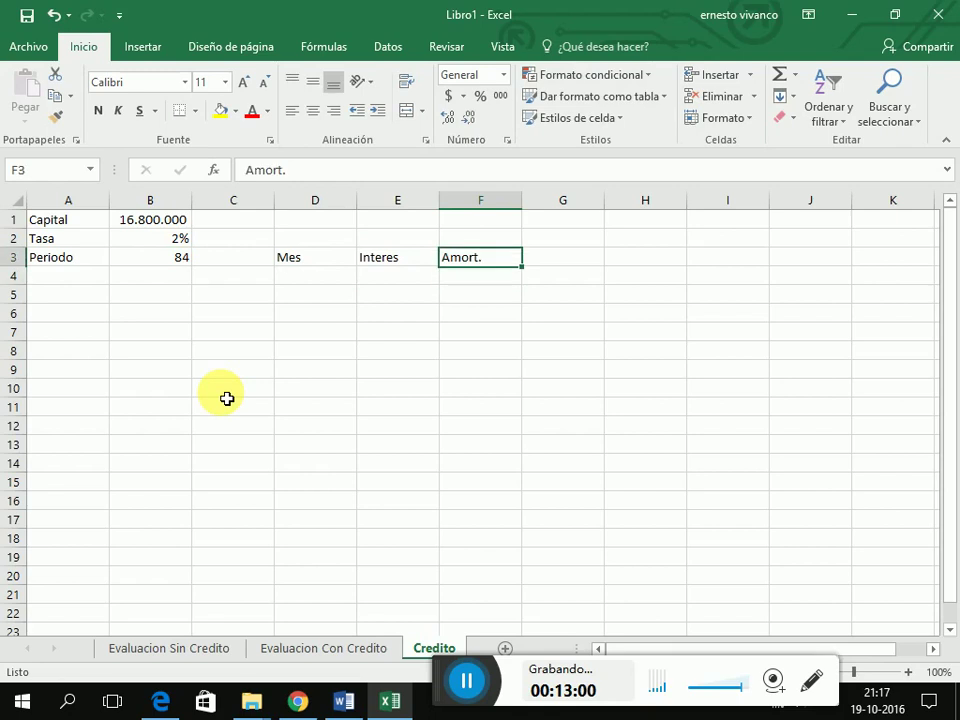
key("Right")
type("Amort.")
key("BackSpace")
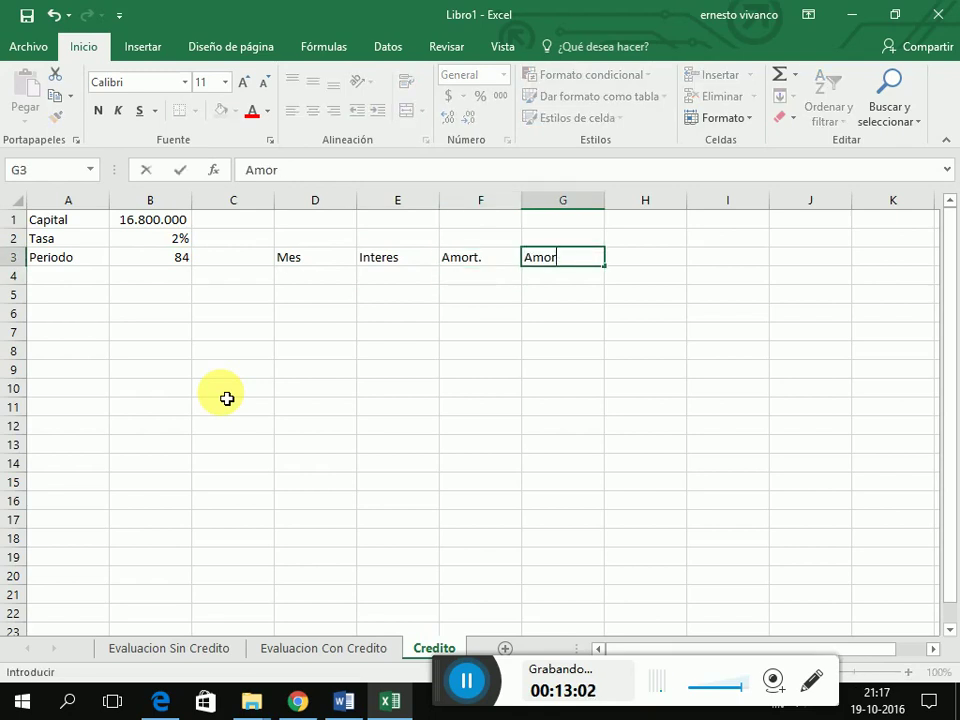
type("t. Pend.")
key("Return")
key("Up")
key("Right")
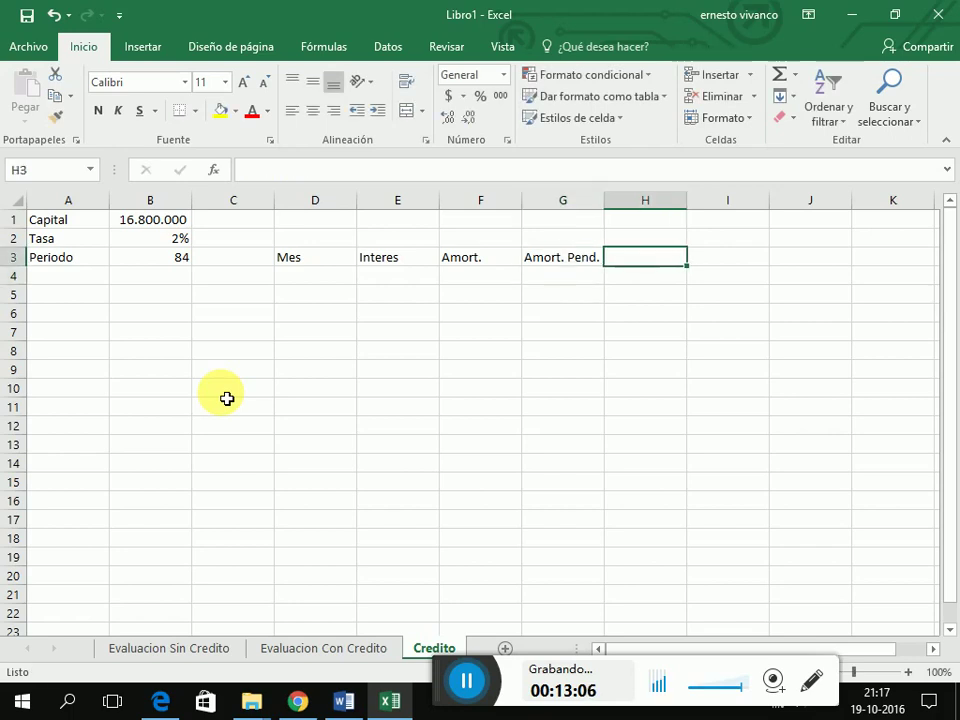
type("Cuo")
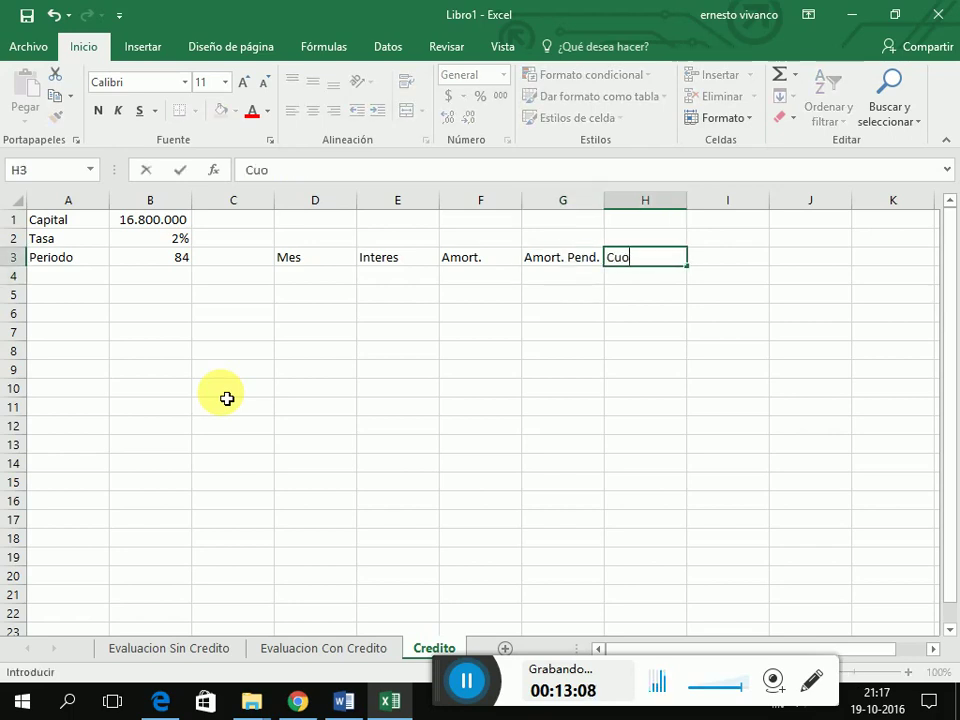
type("ta")
key("Return")
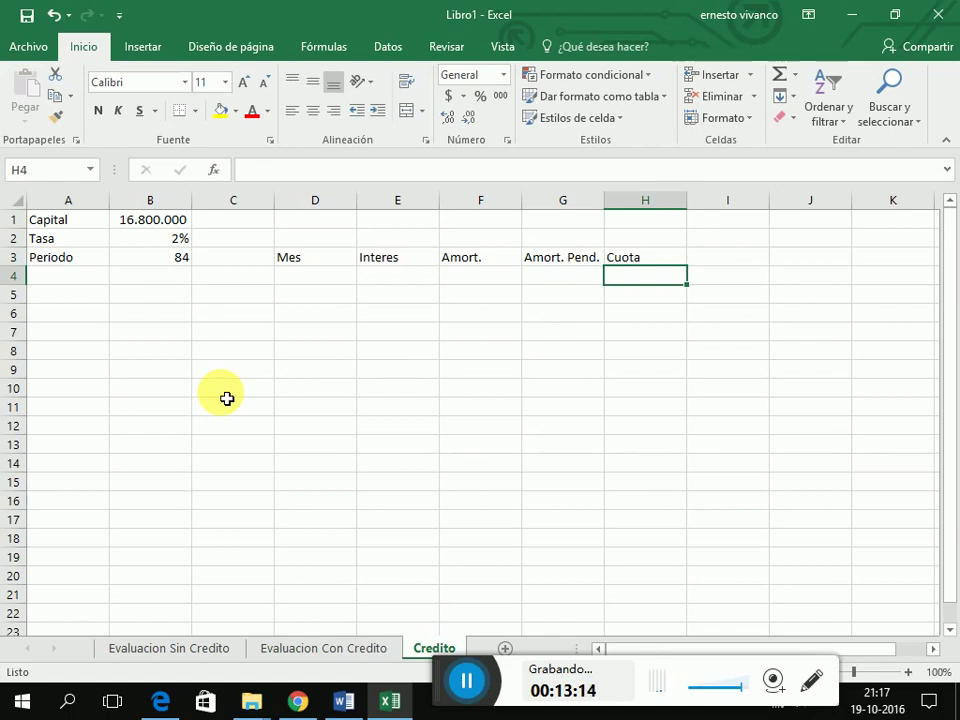
Step: Enter the month numbers 0, 1, 2 and 3 under the Mes header in cells D4 to D7
key("Left")
key("Left")
key("Left")
key("Left")
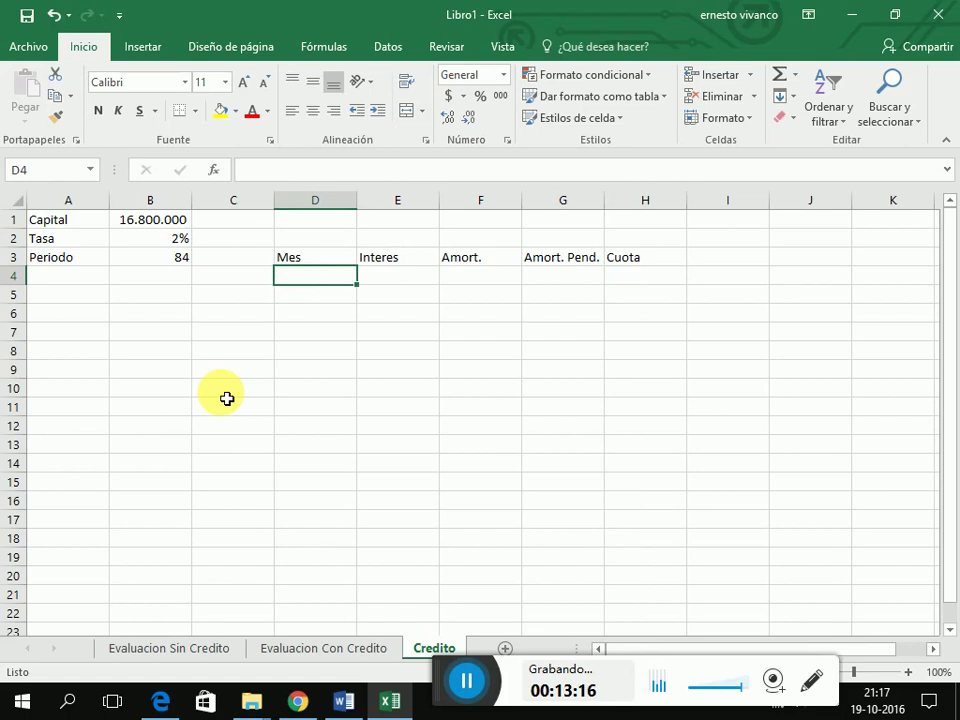
type("0")
key("Return")
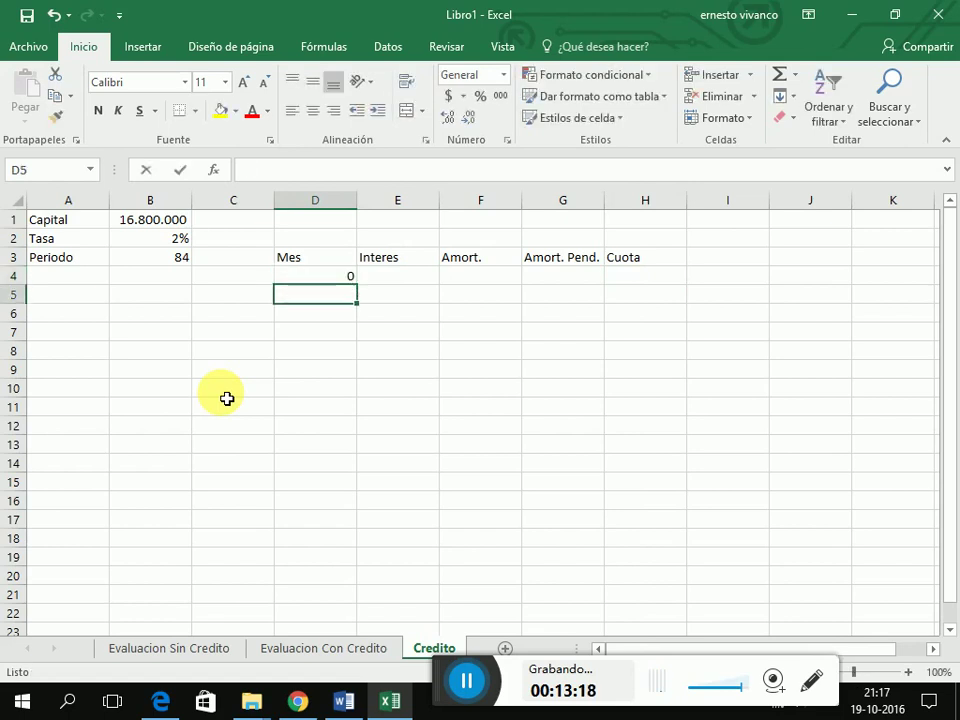
type("1")
key("Return")
type("2")
key("Return")
type("3")
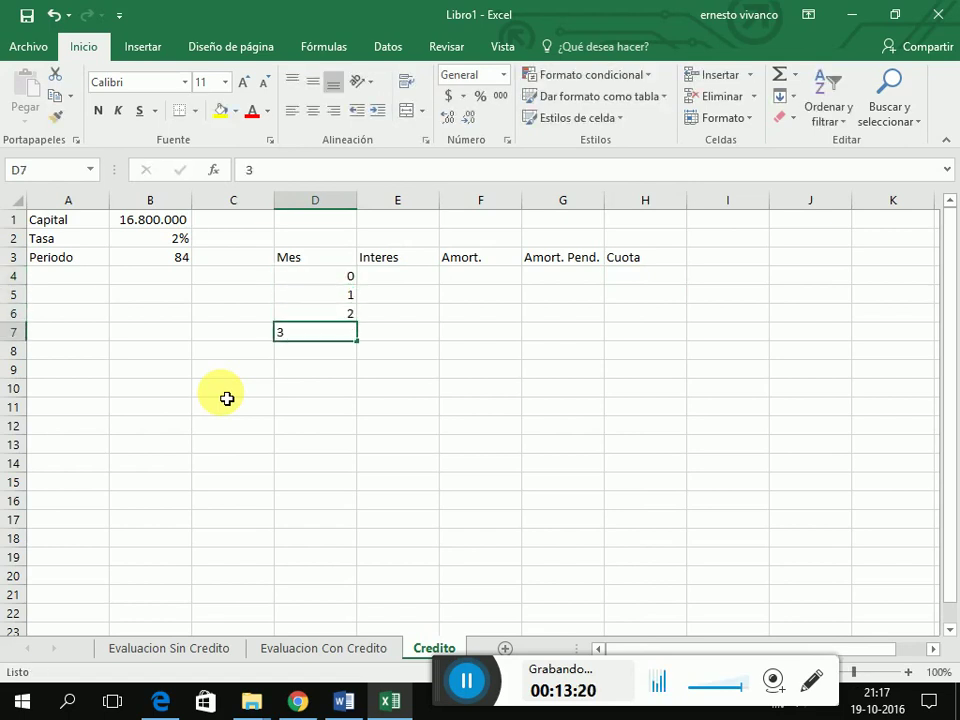
key("Up")
key("Up")
key("Up")
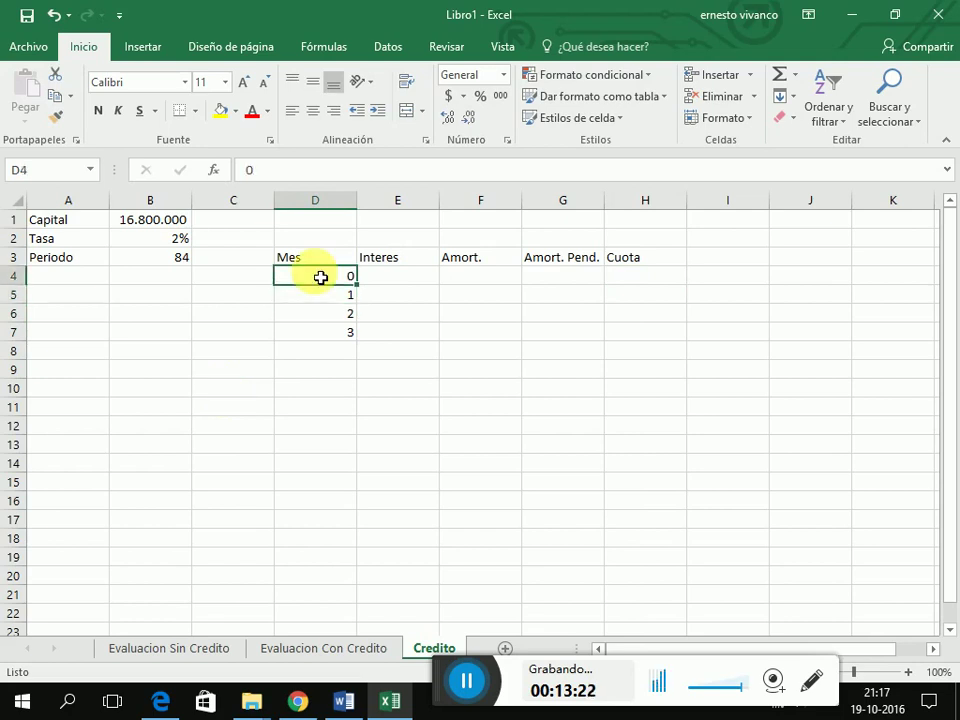
Step: Extend the Mes number series in D4:D7 down the column to D88, covering months 0 to 84
left_click_drag(328, 280, 334, 342)
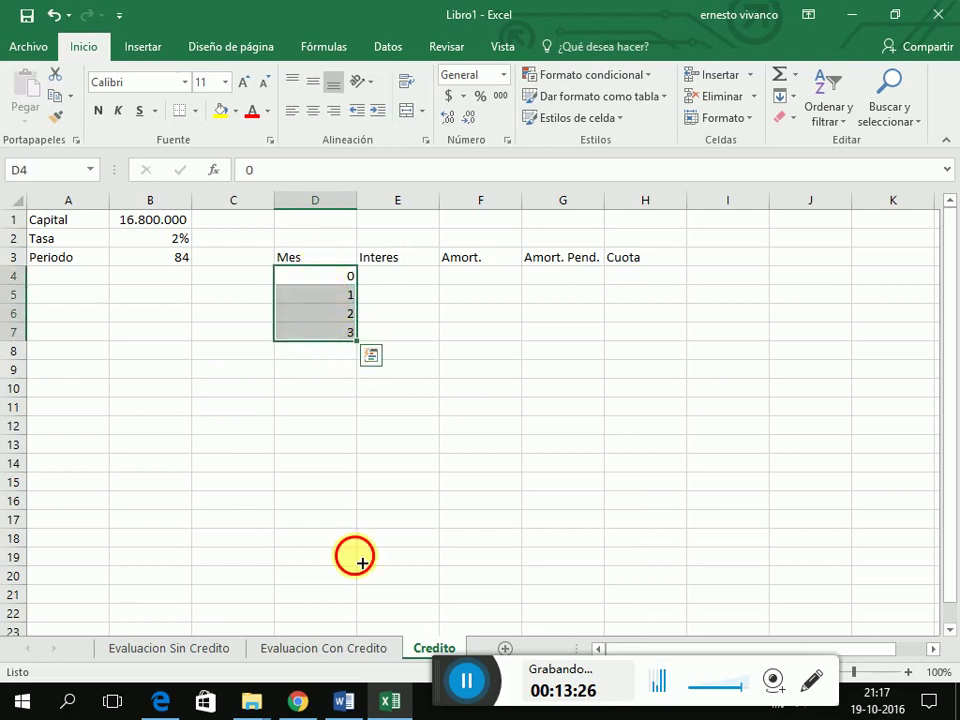
left_click_drag(361, 562, 312, 234)
left_click_drag(312, 217, 312, 272)
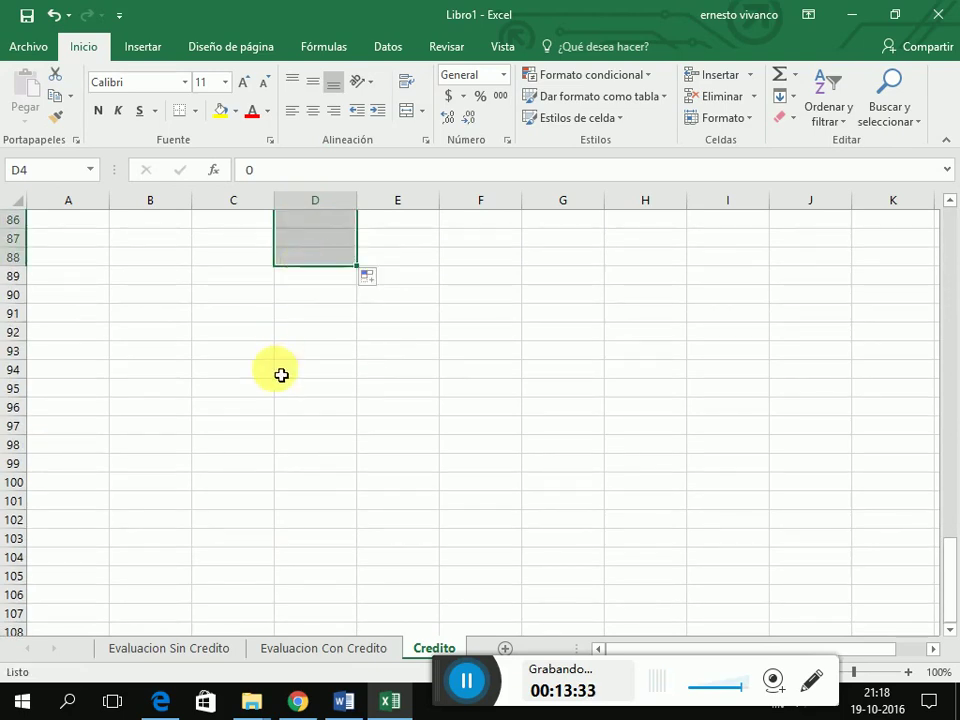
scroll(380, 388, "up", 13)
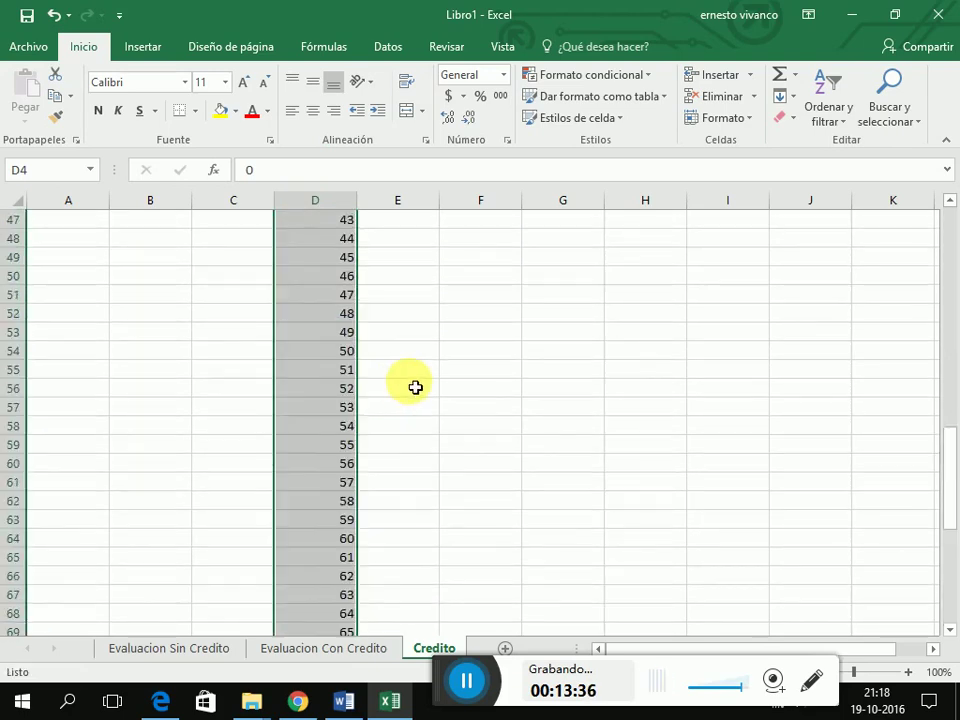
scroll(415, 387, "up", 15)
Step: Start a PAGOINT formula in E5, the Interes cell for month 1
left_click(389, 277)
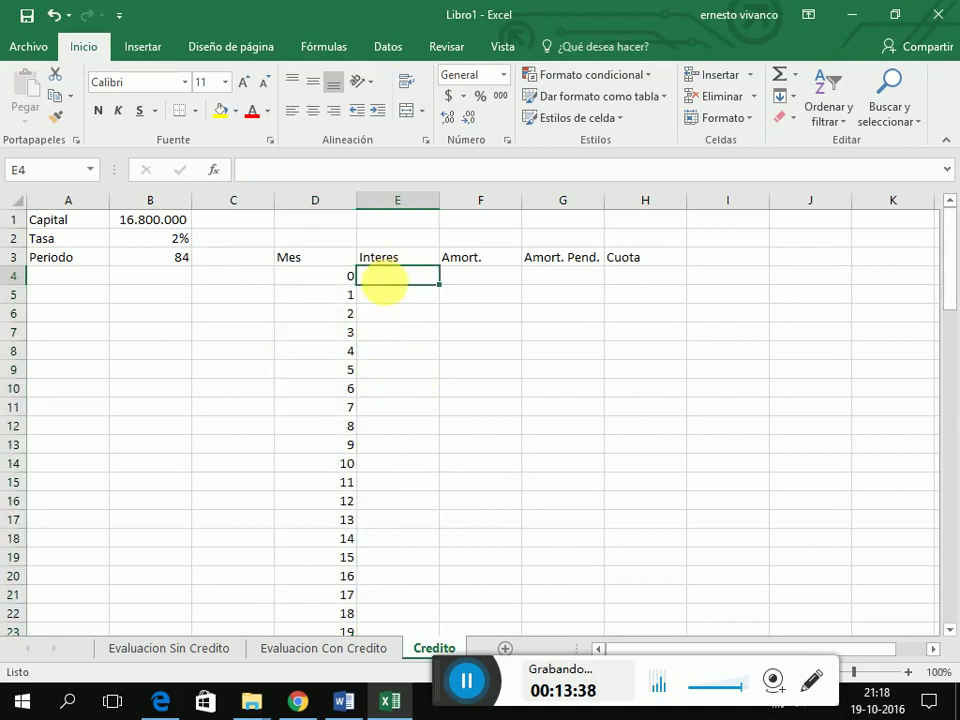
left_click(390, 298)
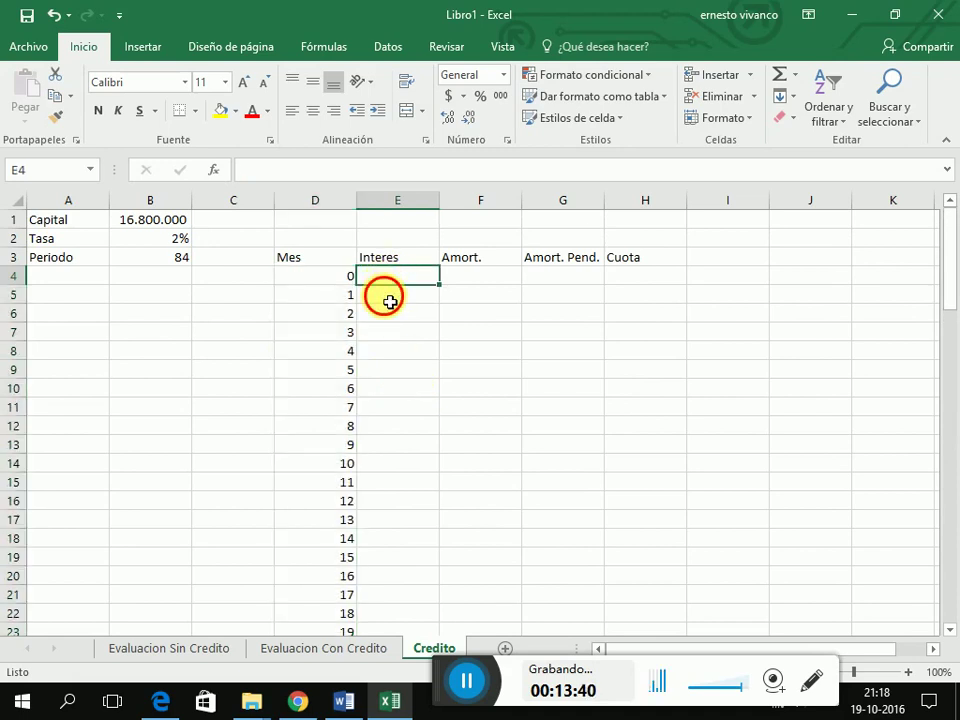
type("=")
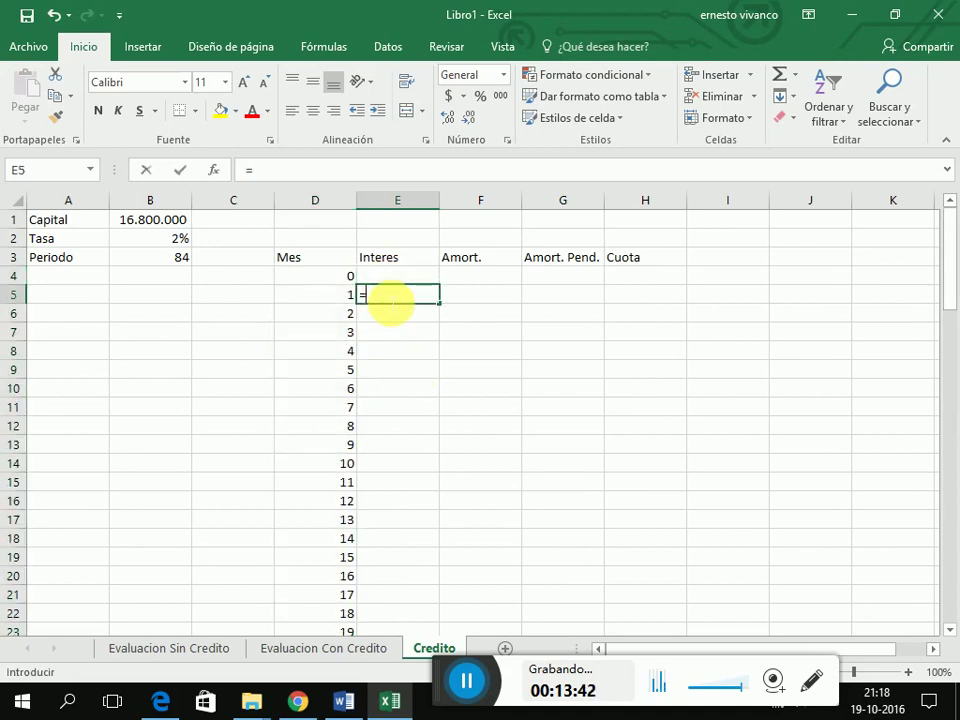
type("PAGOI")
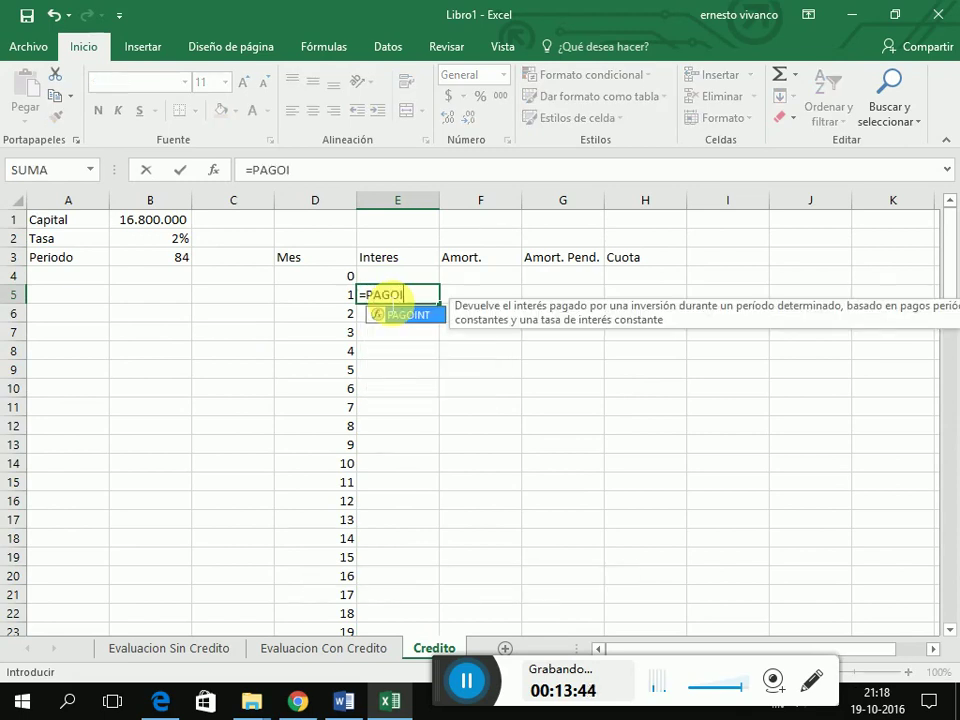
type("NT(")
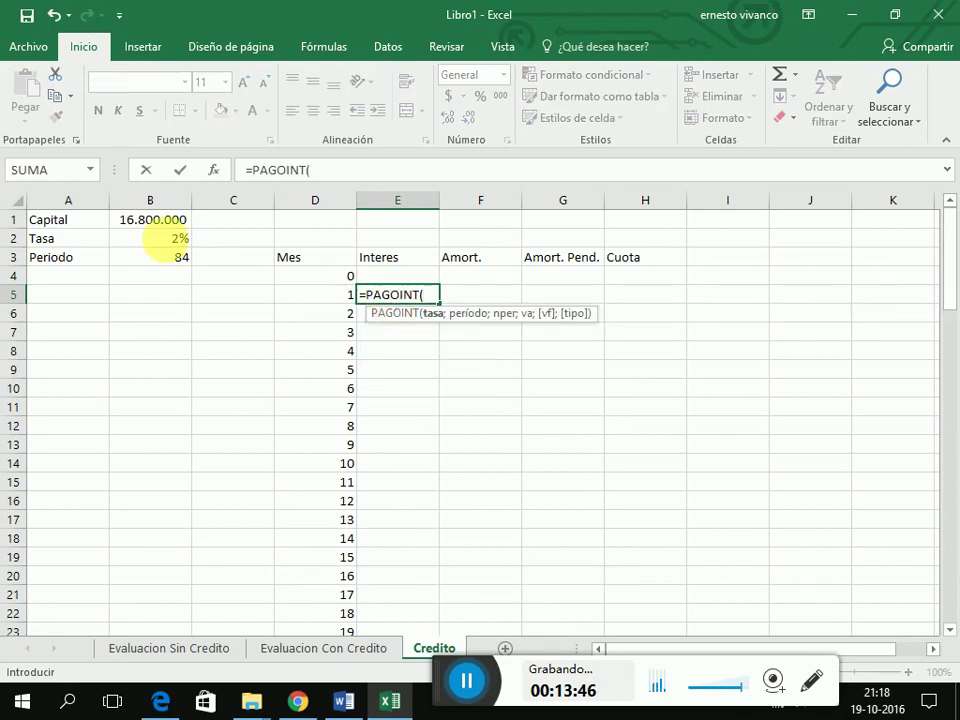
left_click(170, 243)
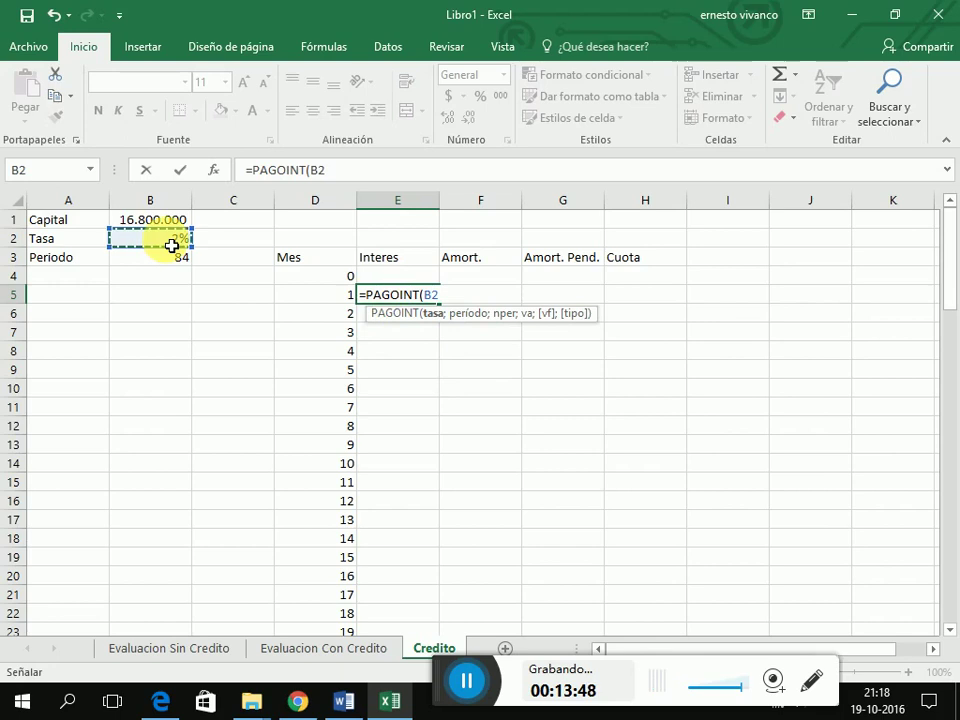
type(";")
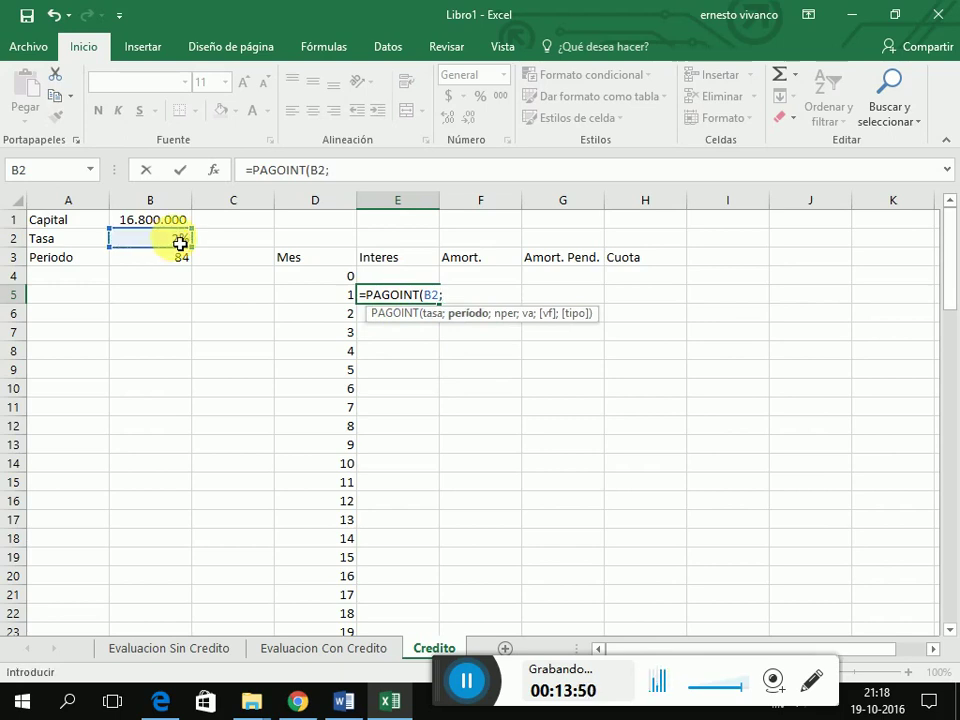
key("BackSpace")
key("BackSpace")
key("BackSpace")
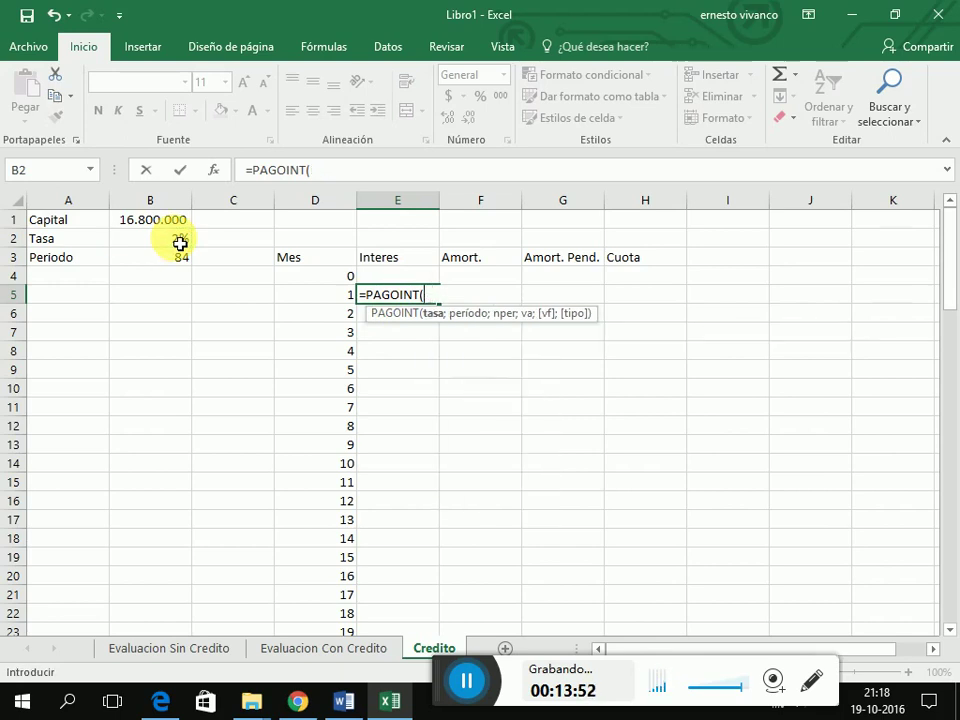
Step: Complete the interest formula in E5 as =PAGOINT($B$2;D5;$B$3;$B$1), with absolute references to Tasa, Periodo and Capital
left_click(172, 244)
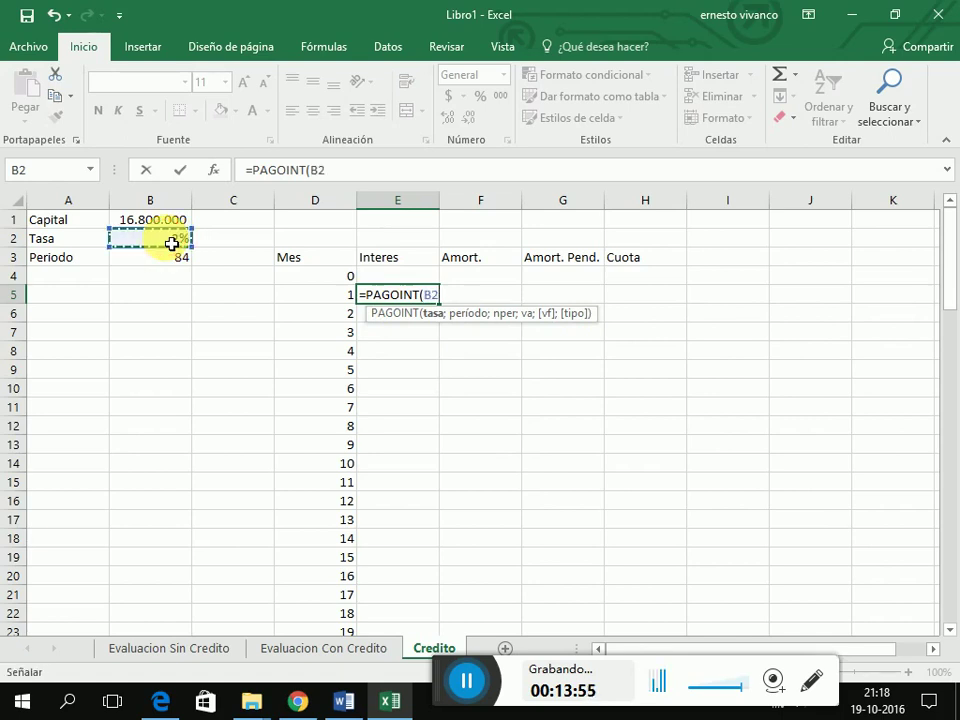
key("F4")
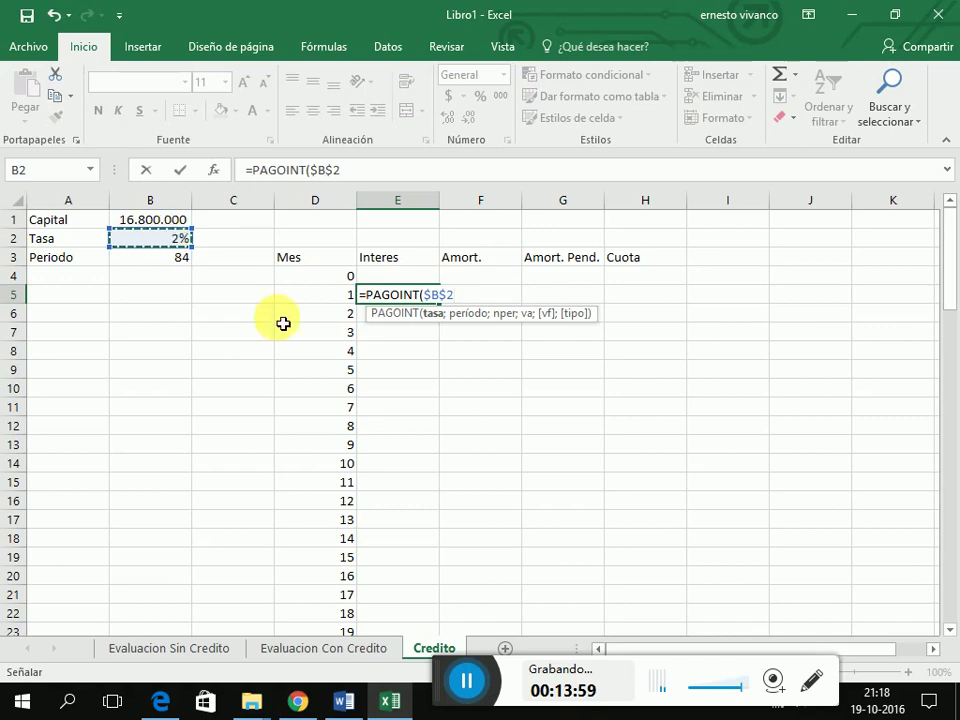
type(";")
left_click(345, 299)
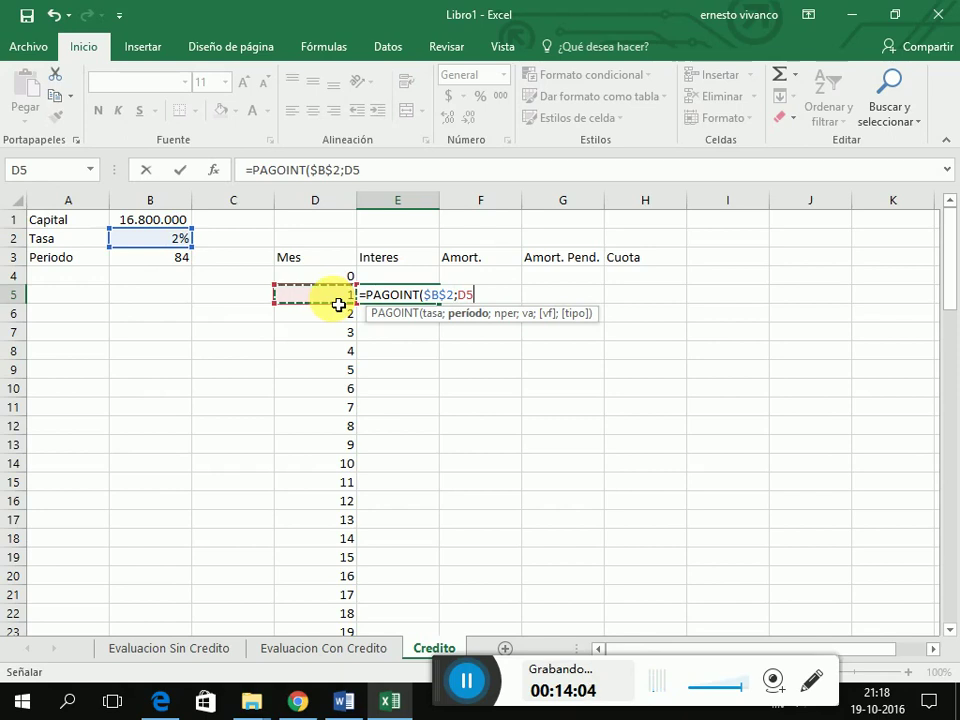
type(";")
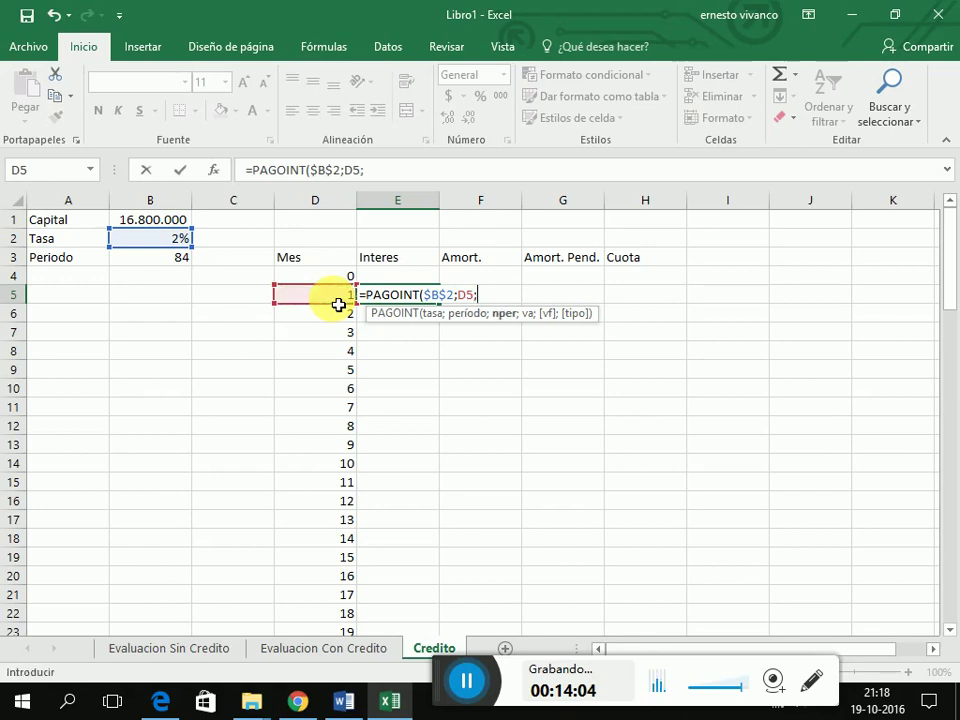
left_click(168, 262)
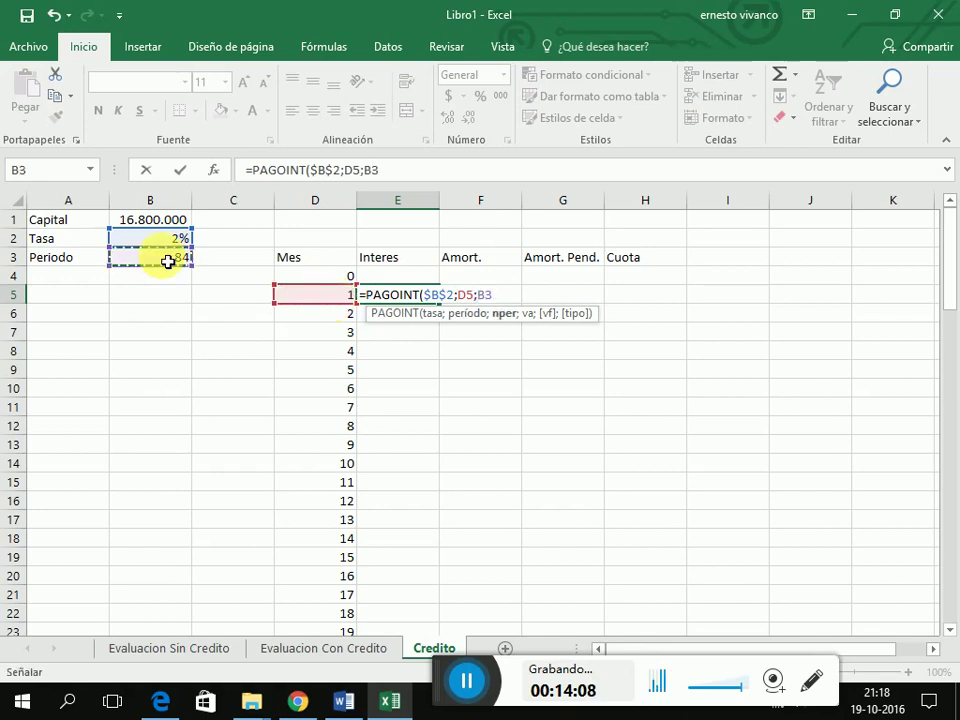
key("F4")
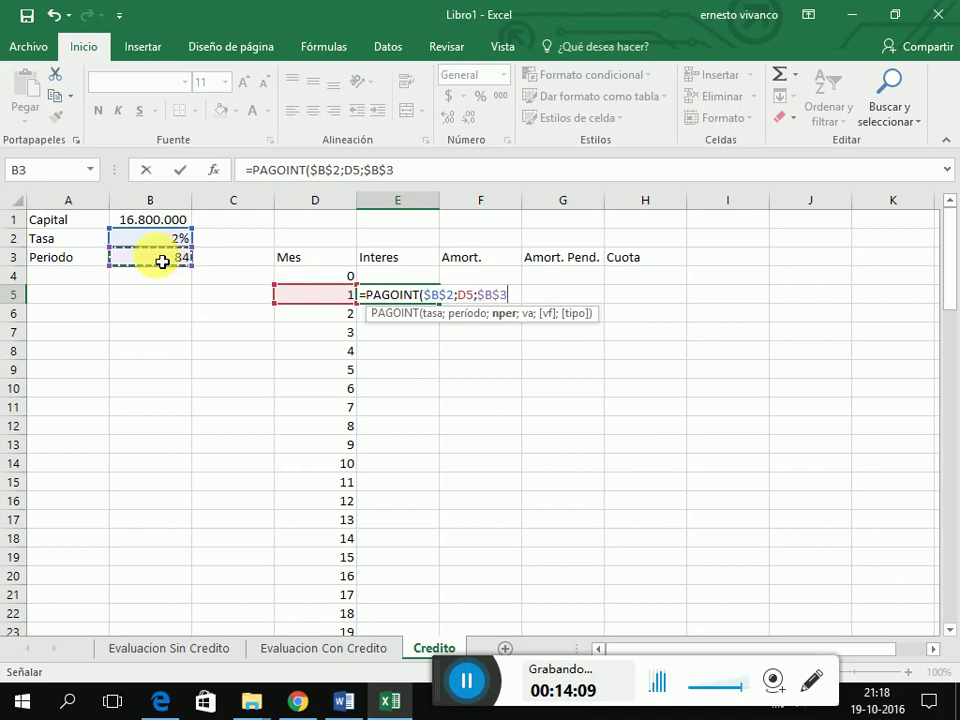
type(";")
left_click(155, 222)
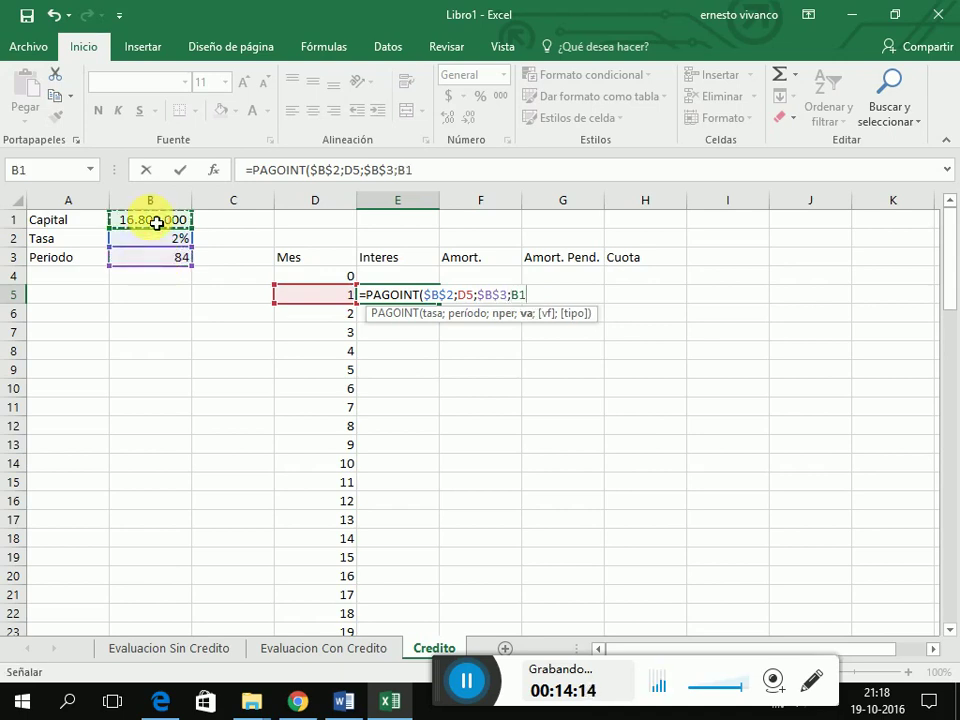
key("F4")
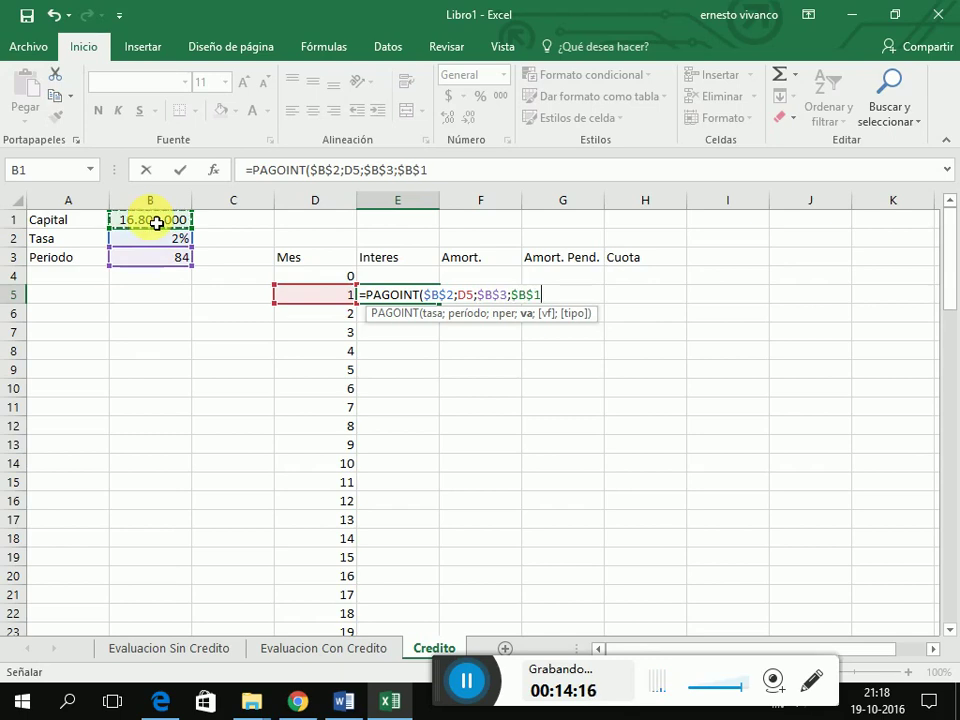
key("Return")
Step: Negate the PAGOINT formula in E5 with a minus sign after the equals sign and apply the thousands-separator number style
key("Up")
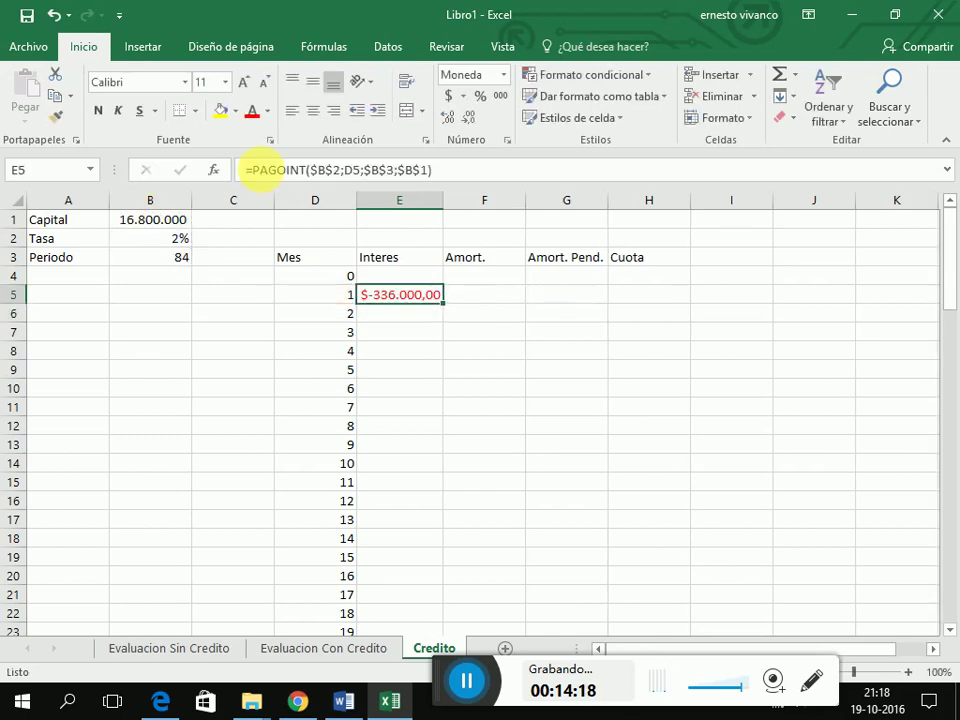
left_click(255, 177)
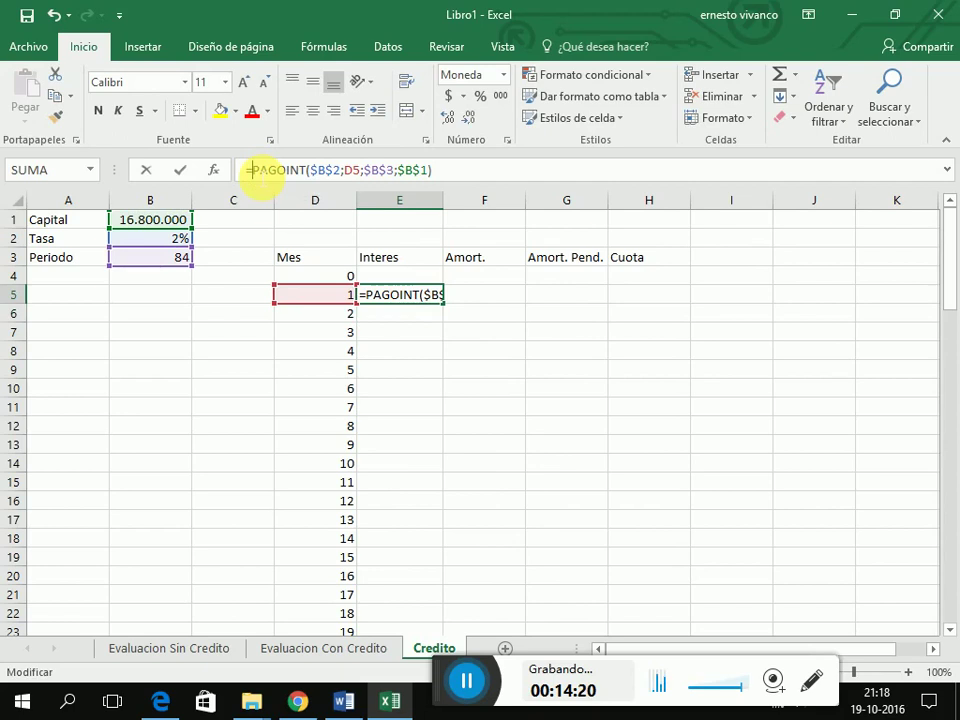
type("-")
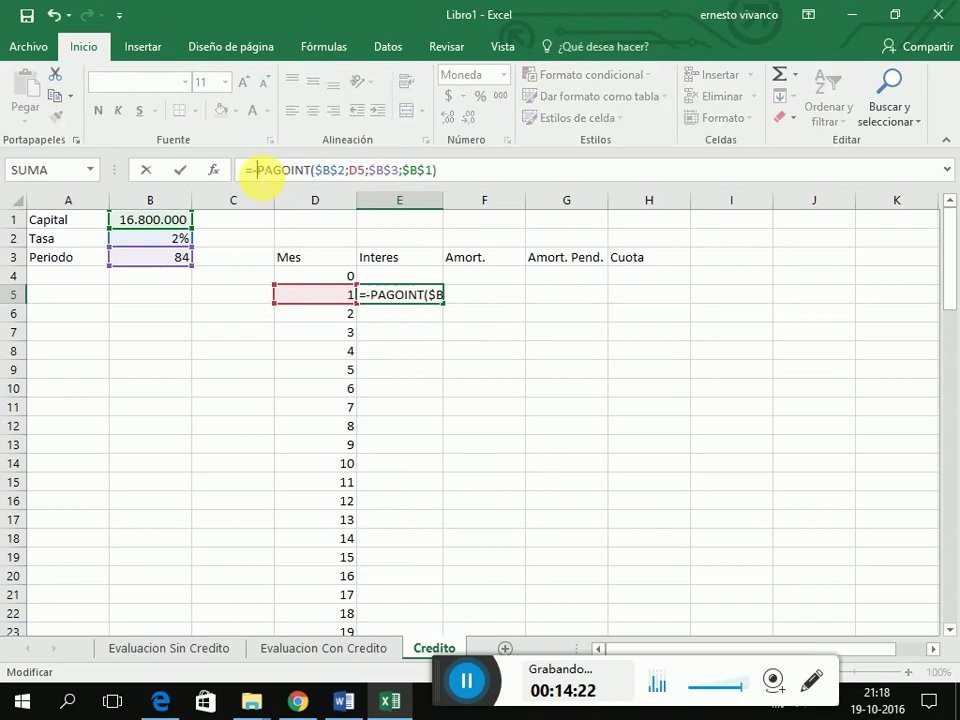
key("Return")
key("Up")
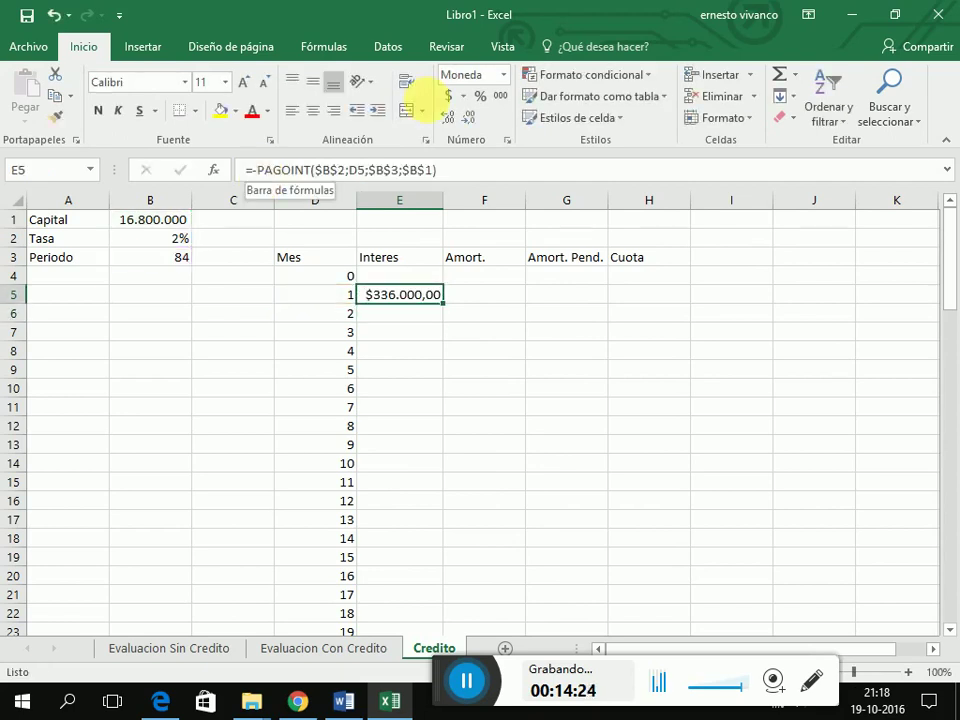
left_click(500, 96)
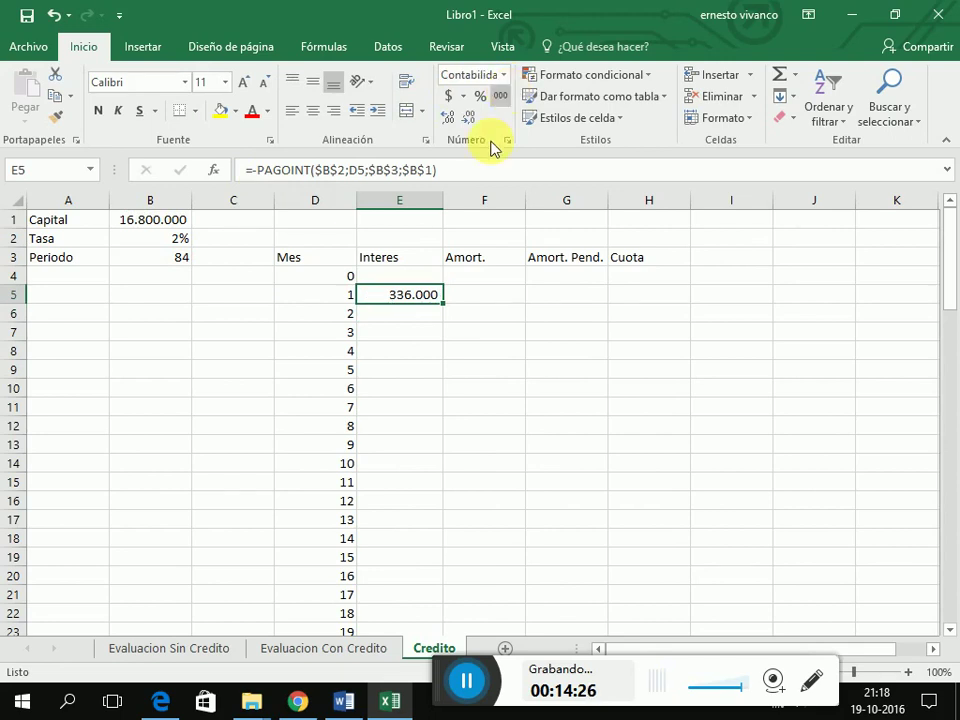
Step: Enter =PAGOPRIN($B$2;D5;$B$3;$B$1) in F5, the Amort. cell for month 1, with absolute references to Tasa, Periodo and Capital
left_click(485, 288)
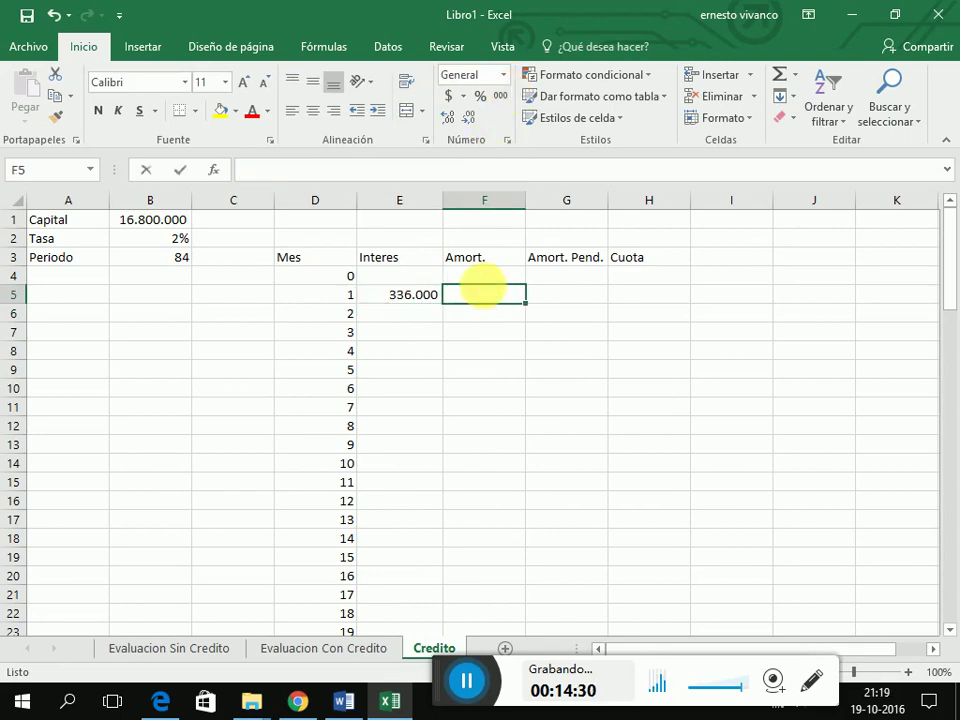
type("=PAGO")
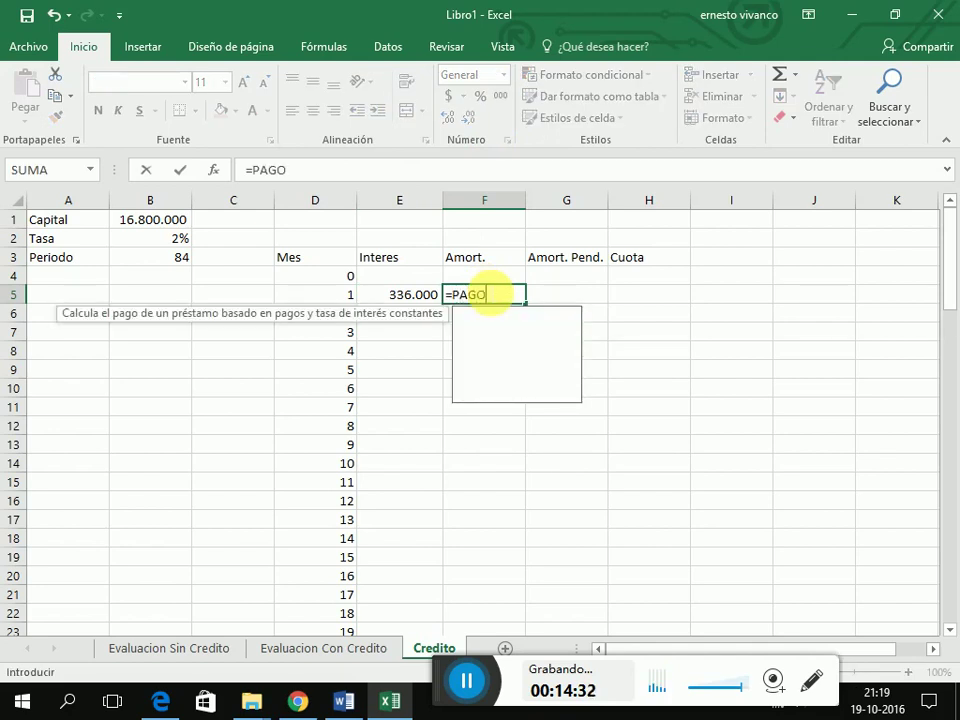
type("PRIN(")
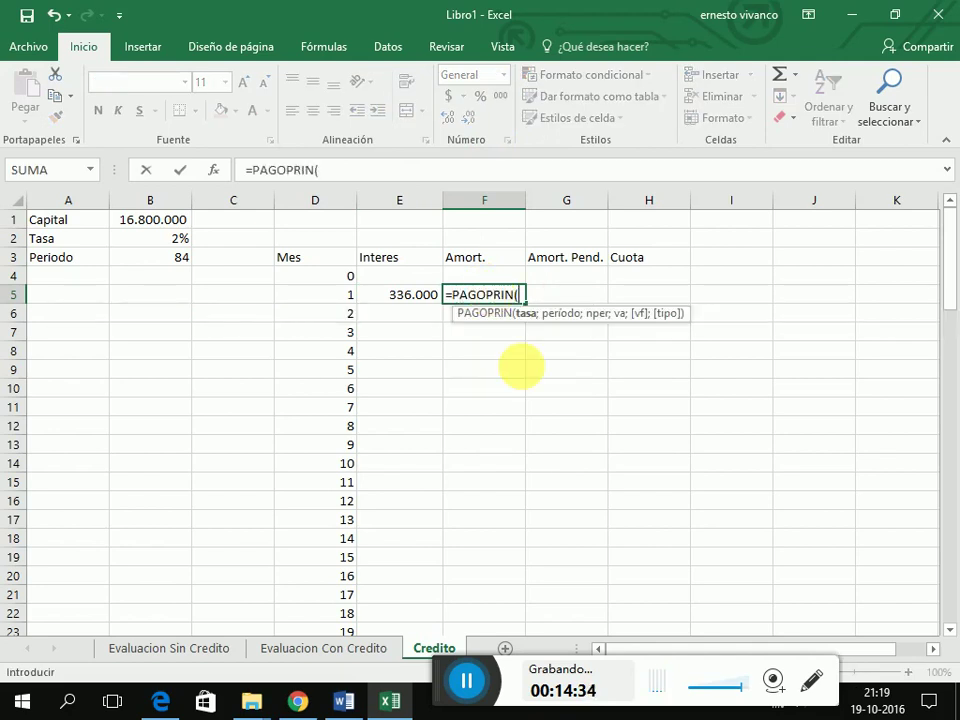
left_click(155, 242)
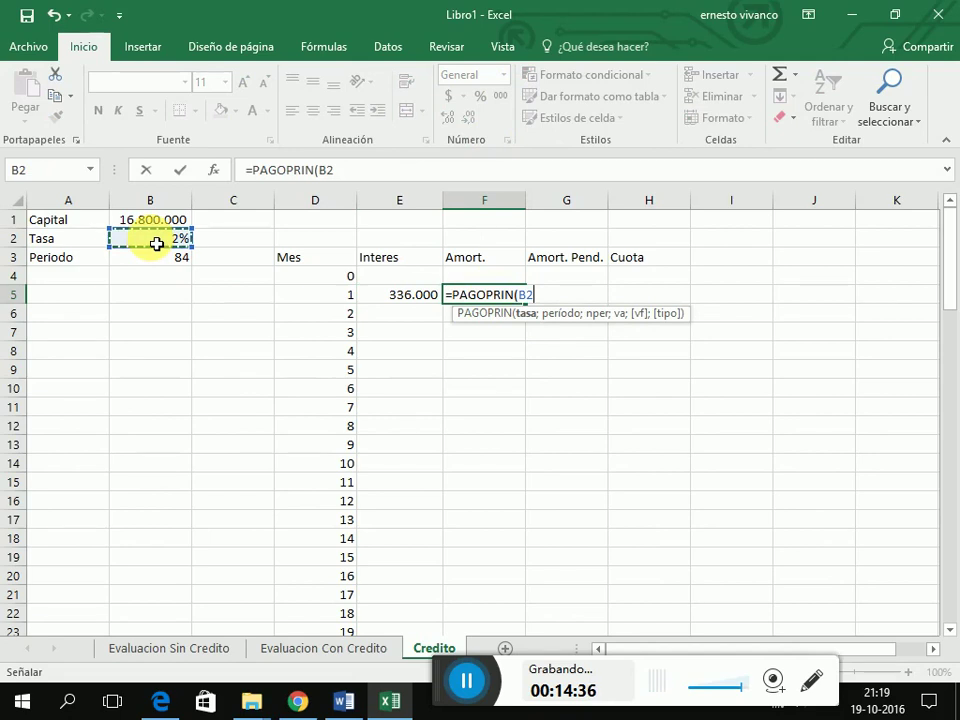
key("F4")
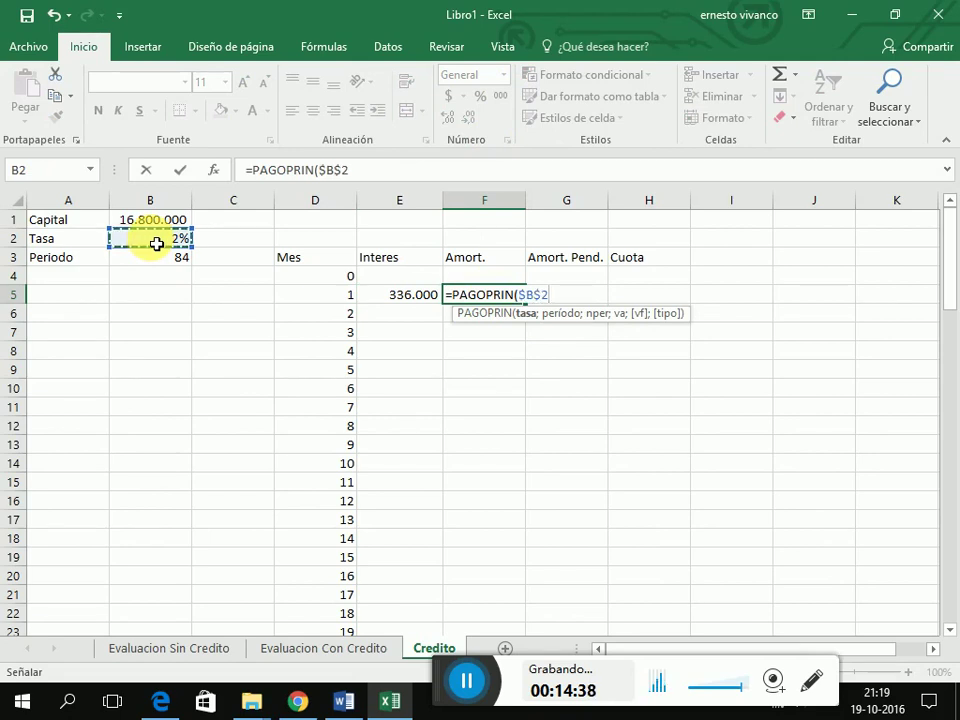
type(";")
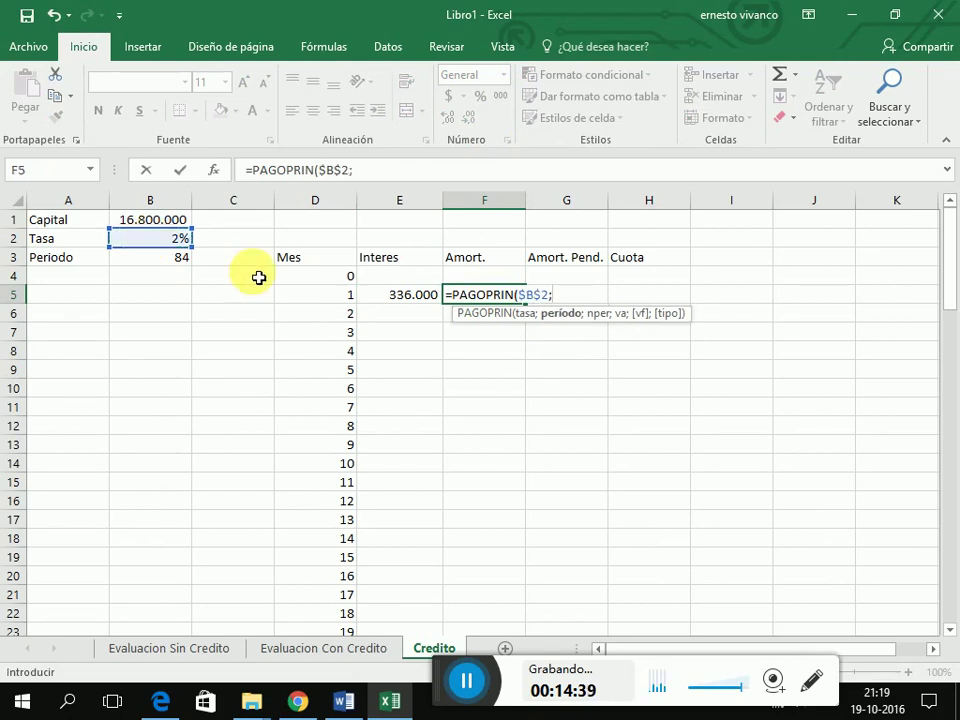
left_click(330, 297)
type(";")
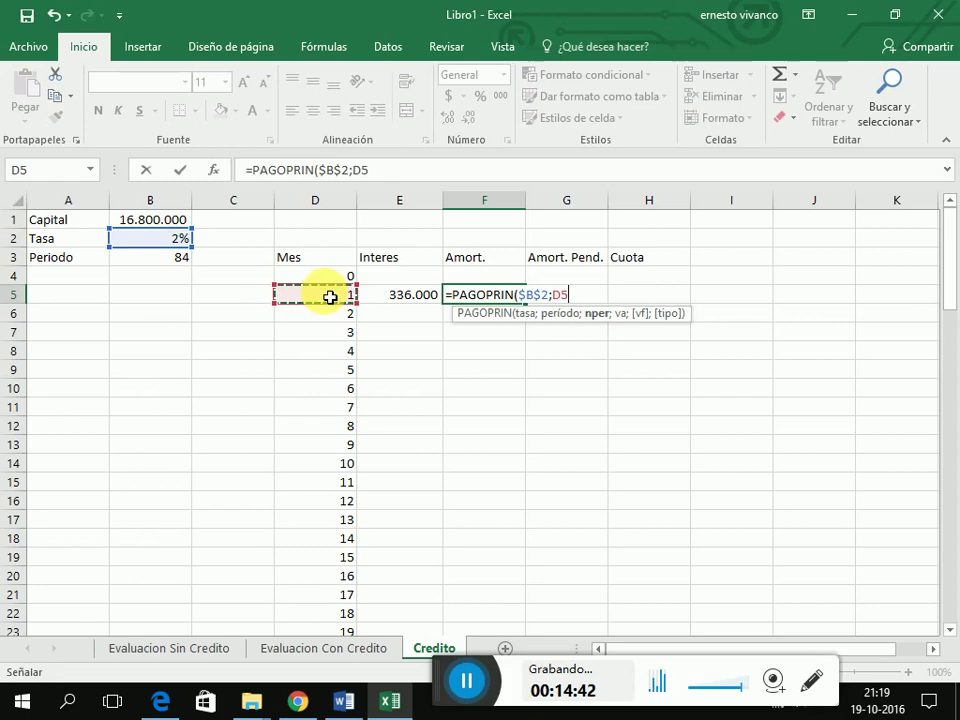
left_click(159, 264)
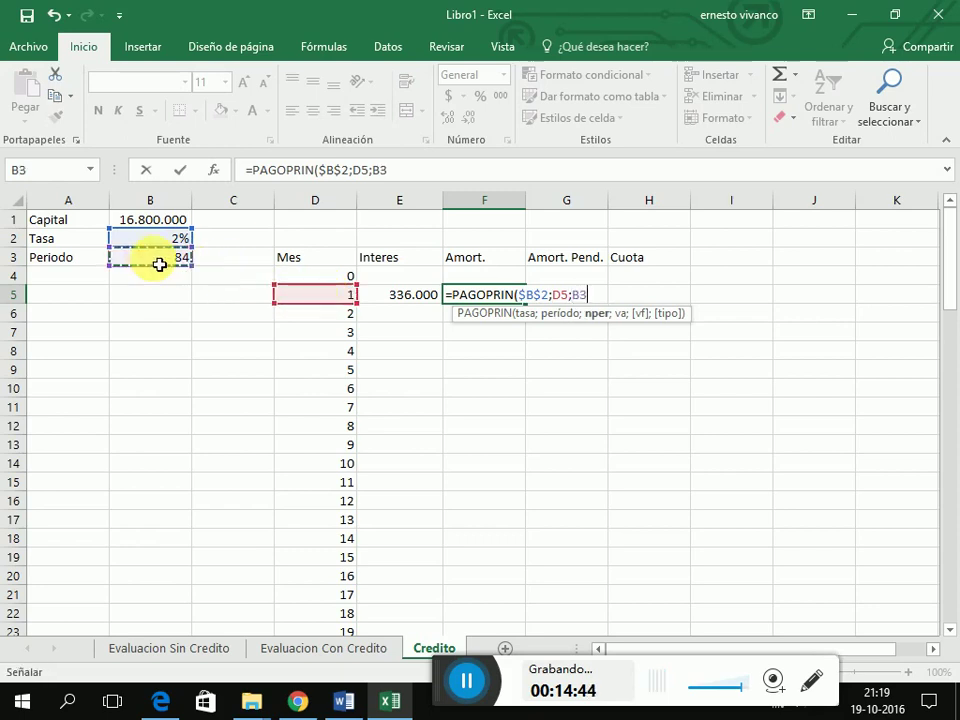
key("F4")
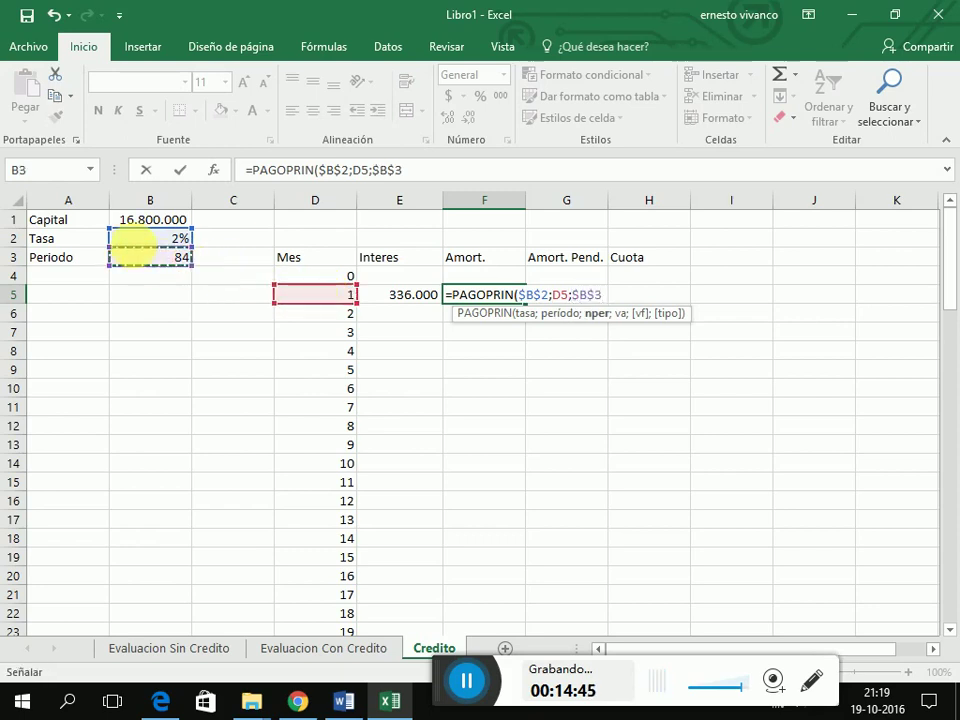
type(";")
left_click(133, 221)
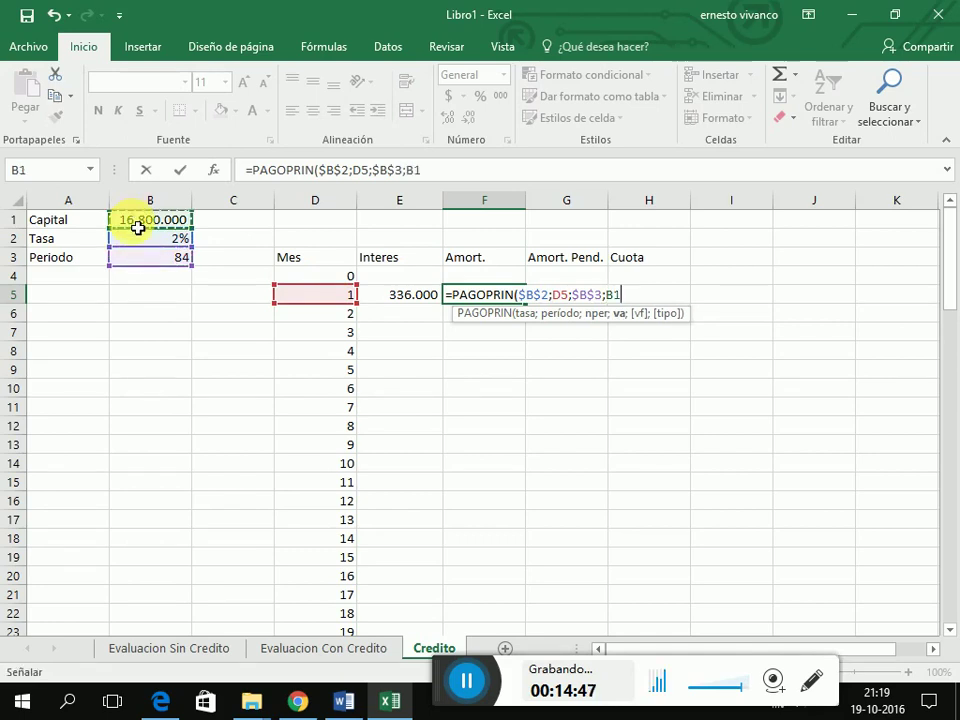
key("F4")
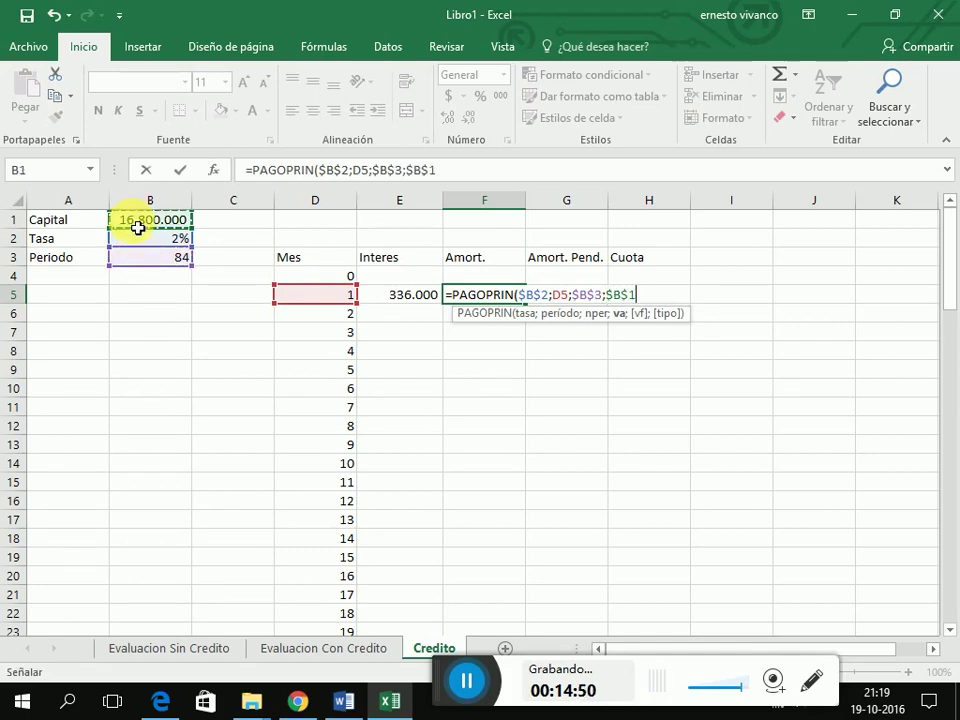
key("Return")
Step: Negate the PAGOPRIN formula in F5 with a minus sign after the equals sign and apply the thousands-separator number style
key("Up")
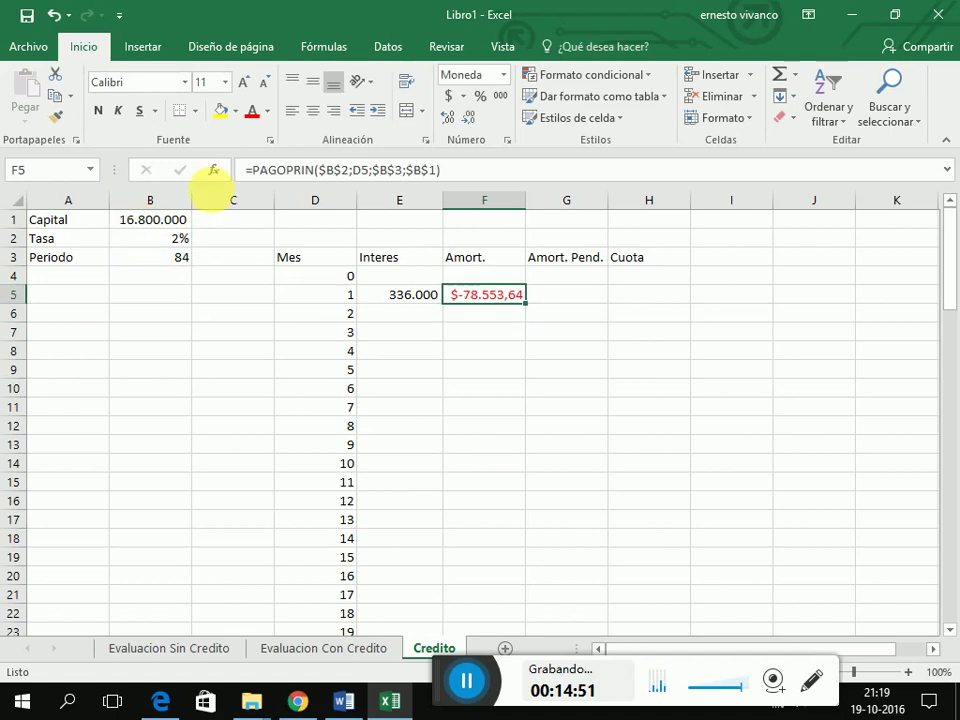
left_click(256, 184)
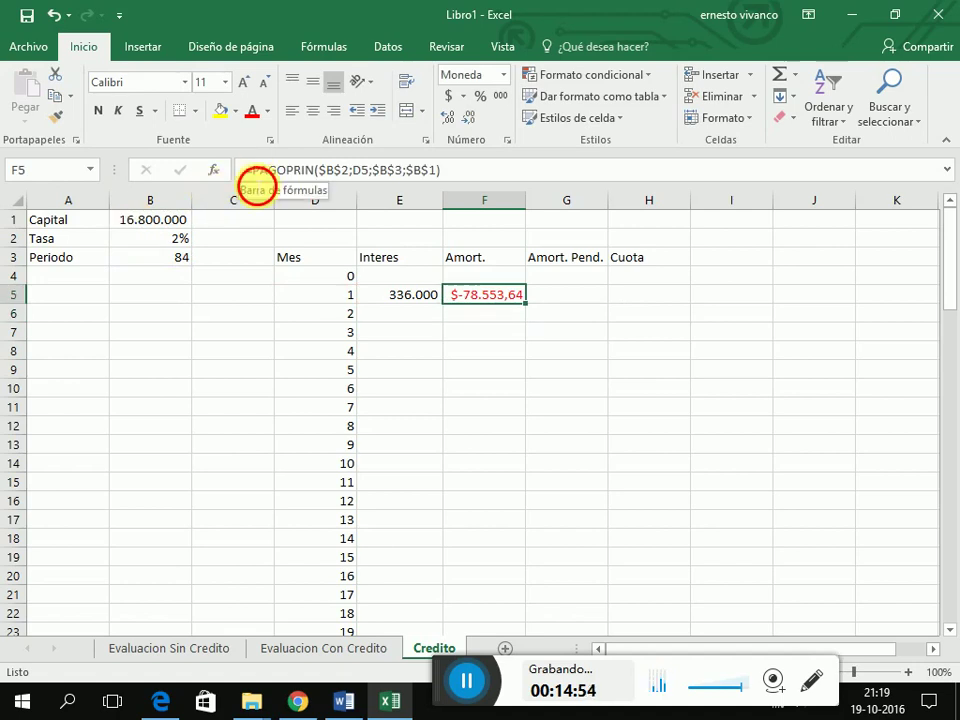
type("-")
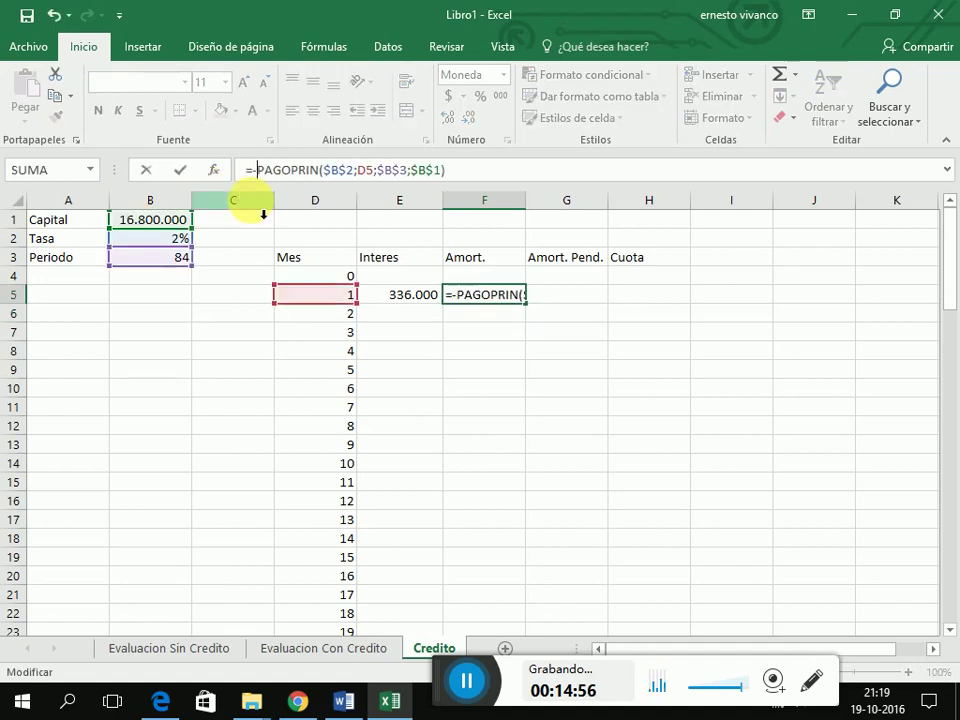
key("ctrl+Return")
key("Up")
key("Right")
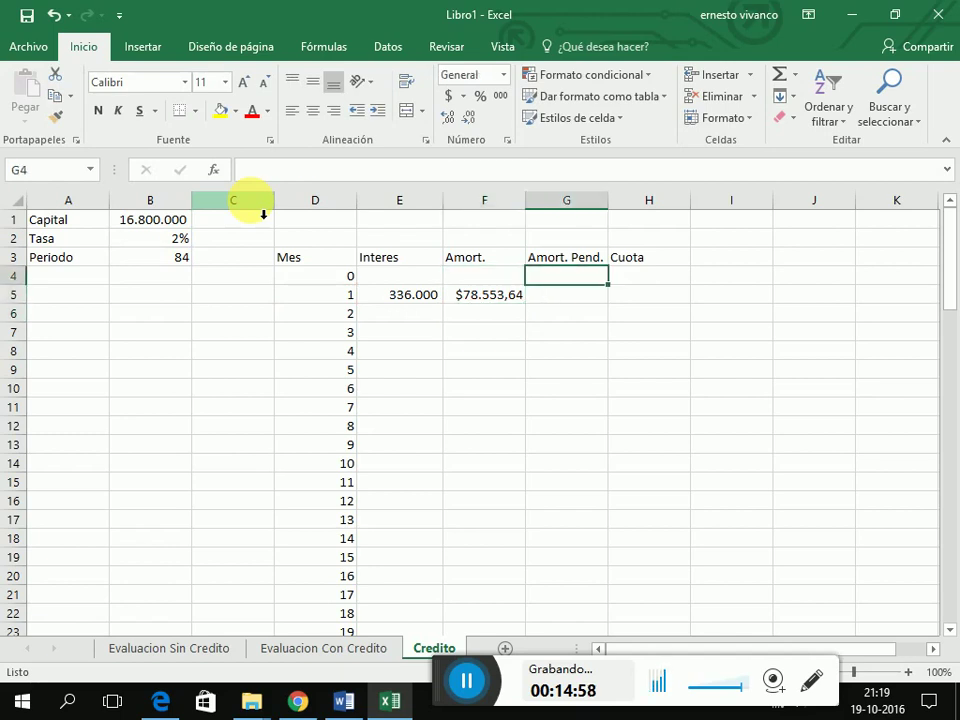
key("Down")
key("Left")
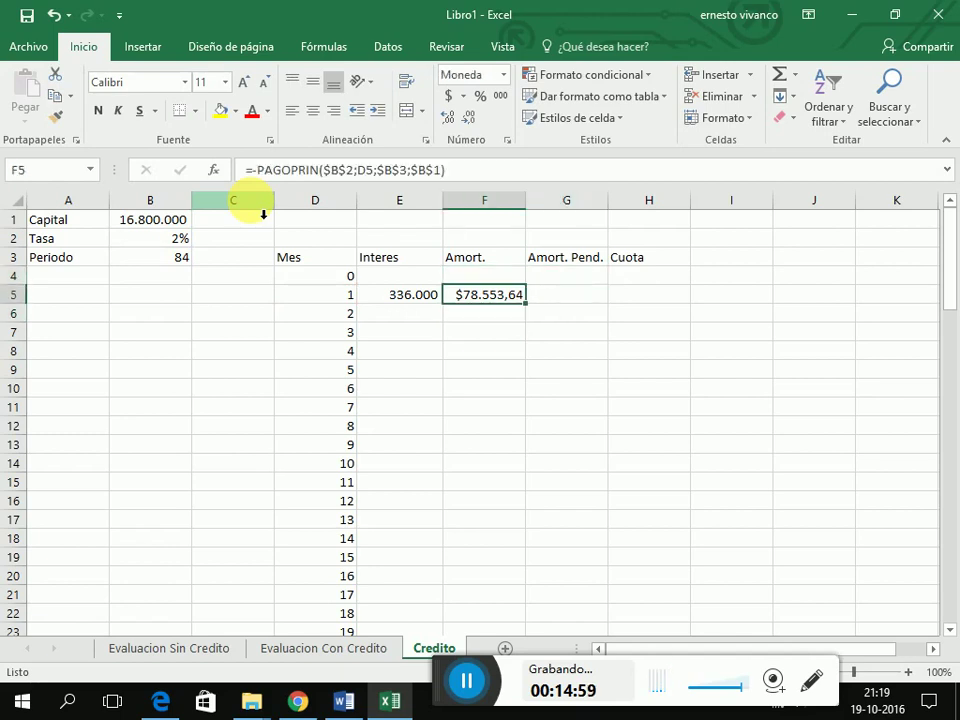
left_click(503, 95)
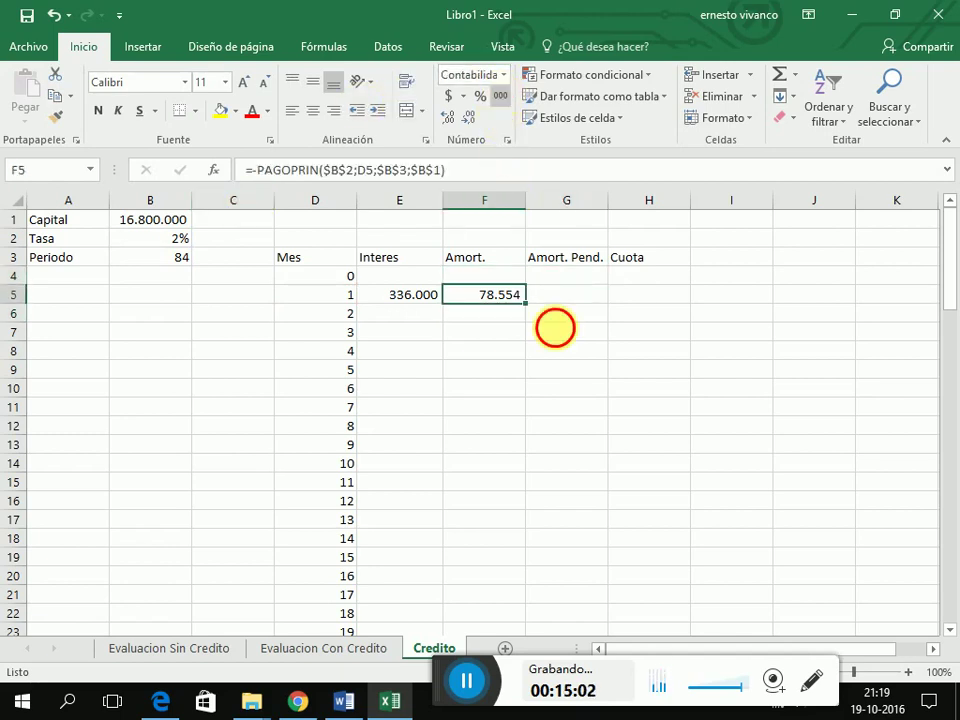
Step: Set the month 0 Amort. Pend. cell G4 to the loan capital with the formula =B1
left_click(568, 278)
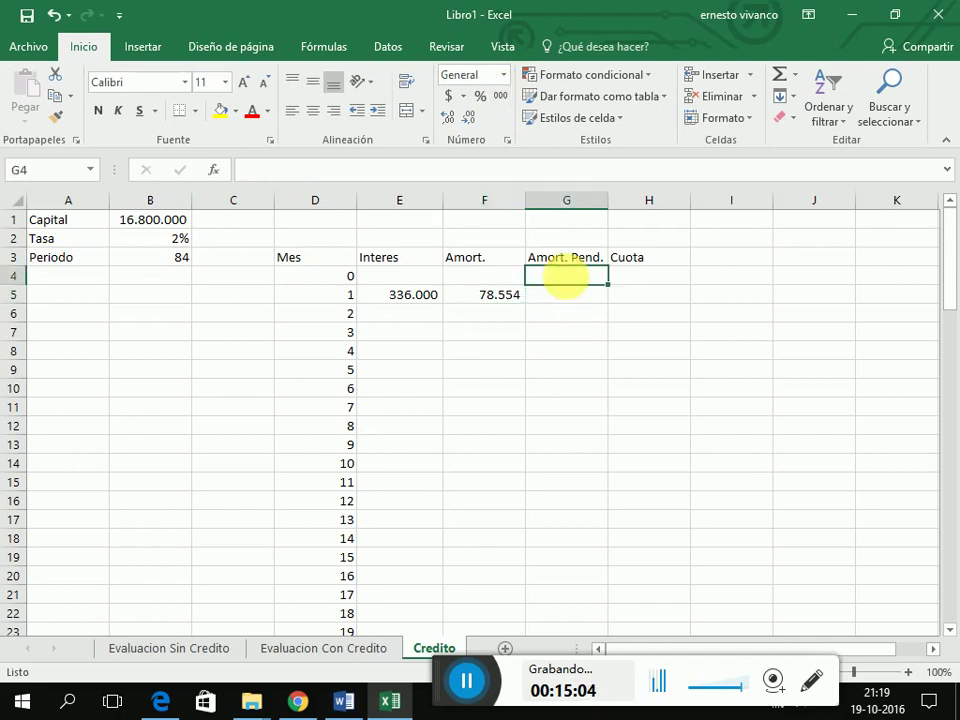
type("=")
key("Left")
key("Left")
key("Left")
key("Left")
key("Left")
key("Up")
key("Up")
key("Up")
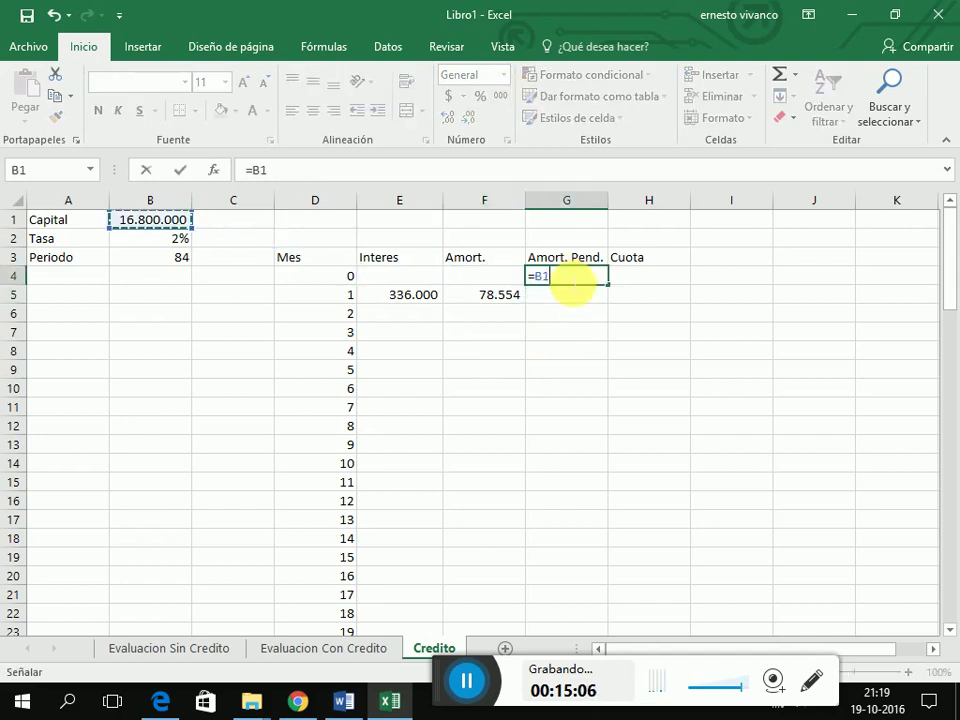
key("Return")
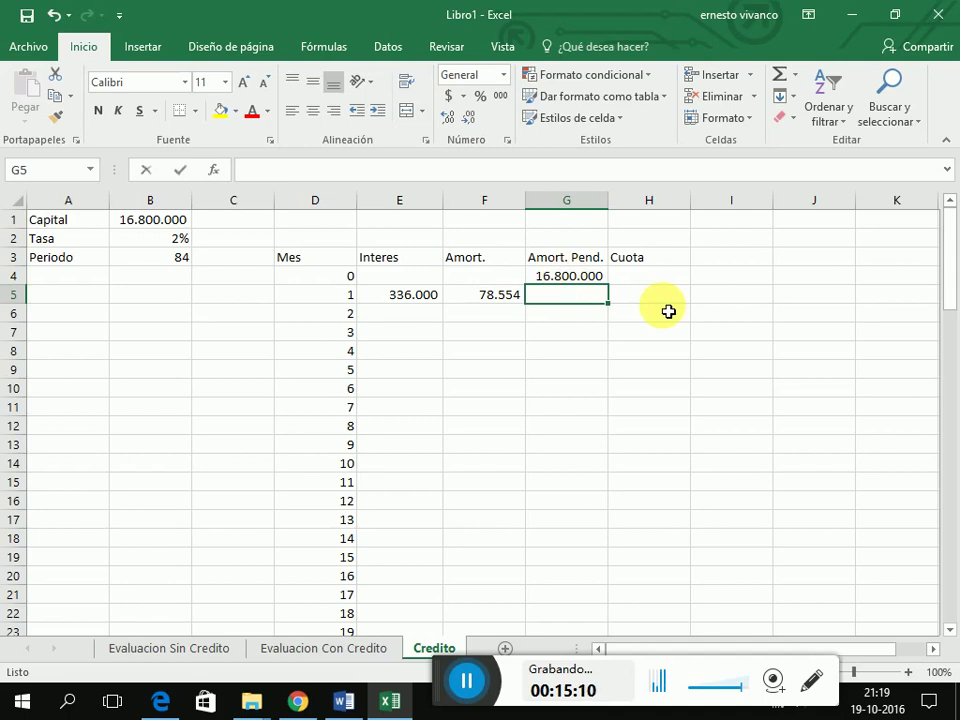
Step: Calculate the month 1 pending amortization in G5 with the formula =G4-F5
type("=")
key("Up")
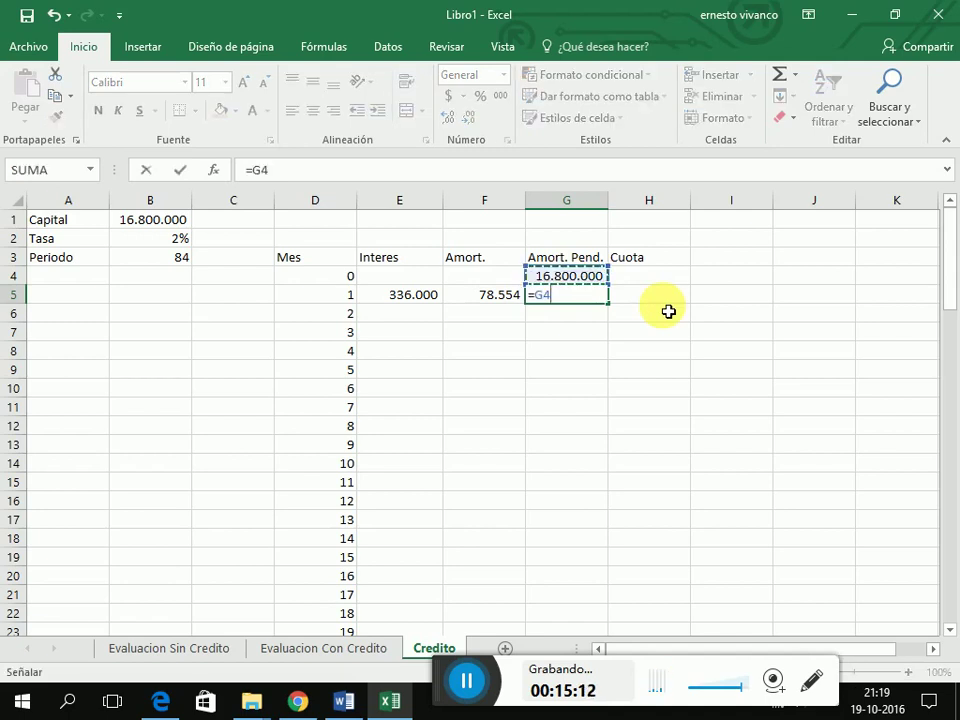
type("-")
key("Left")
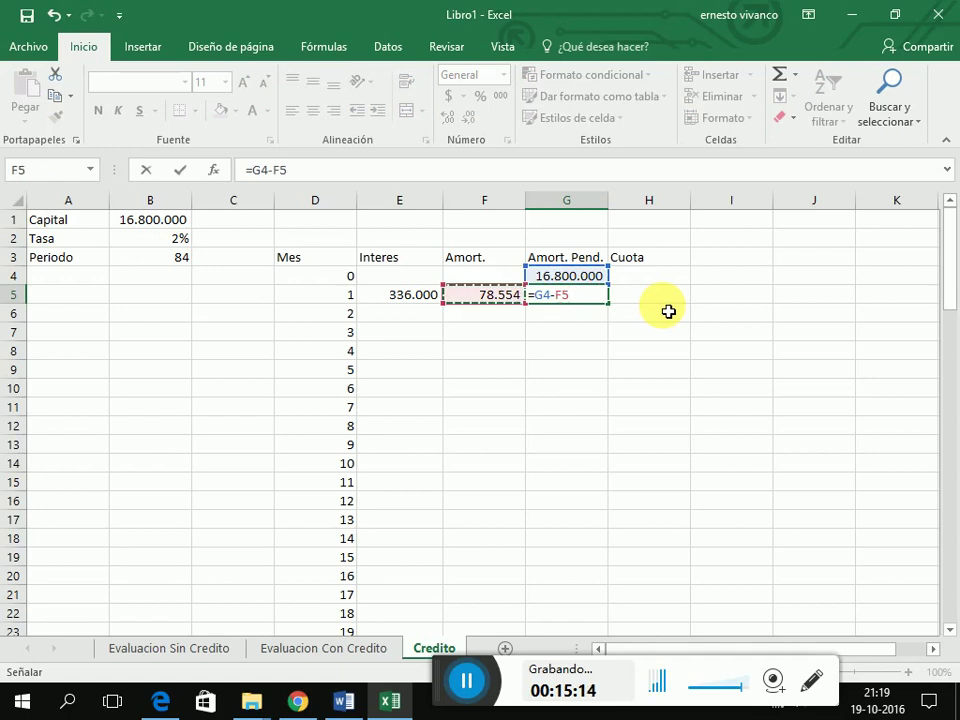
key("Return")
Step: Calculate the month 1 Cuota in H5 as interest plus amortization with the formula =E5+F5
key("Up")
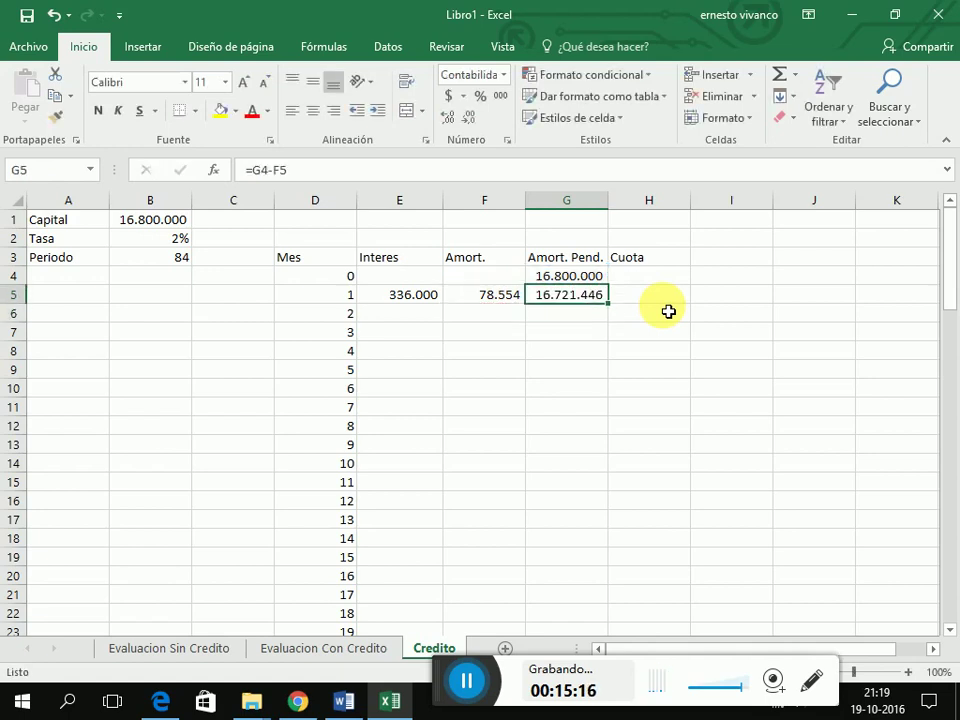
key("Right")
type("=")
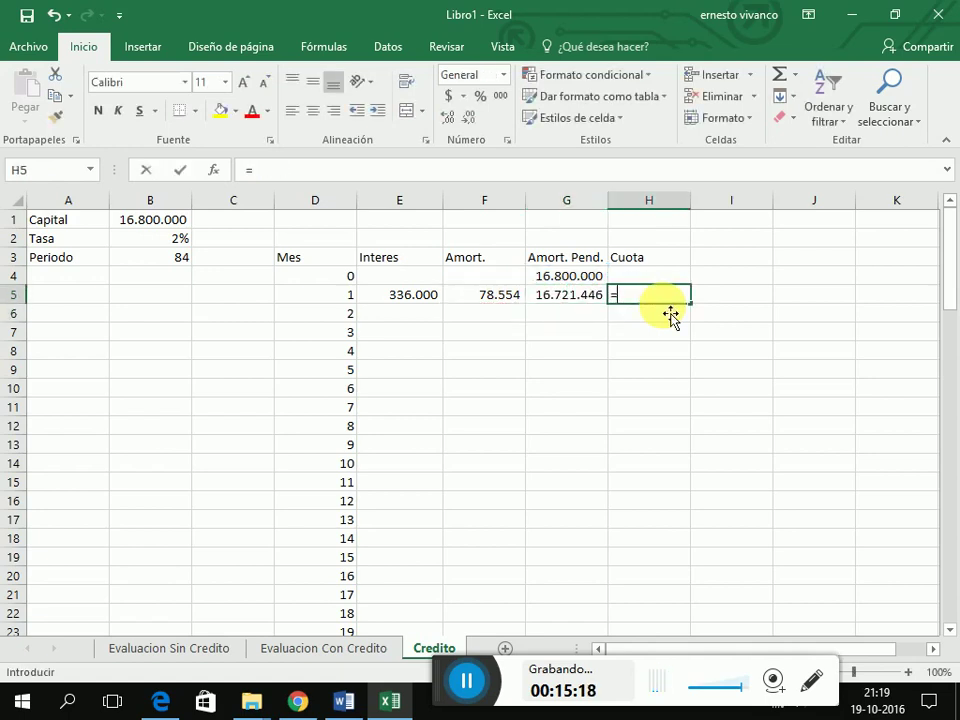
key("Left")
key("Left")
key("Left")
key("Left")
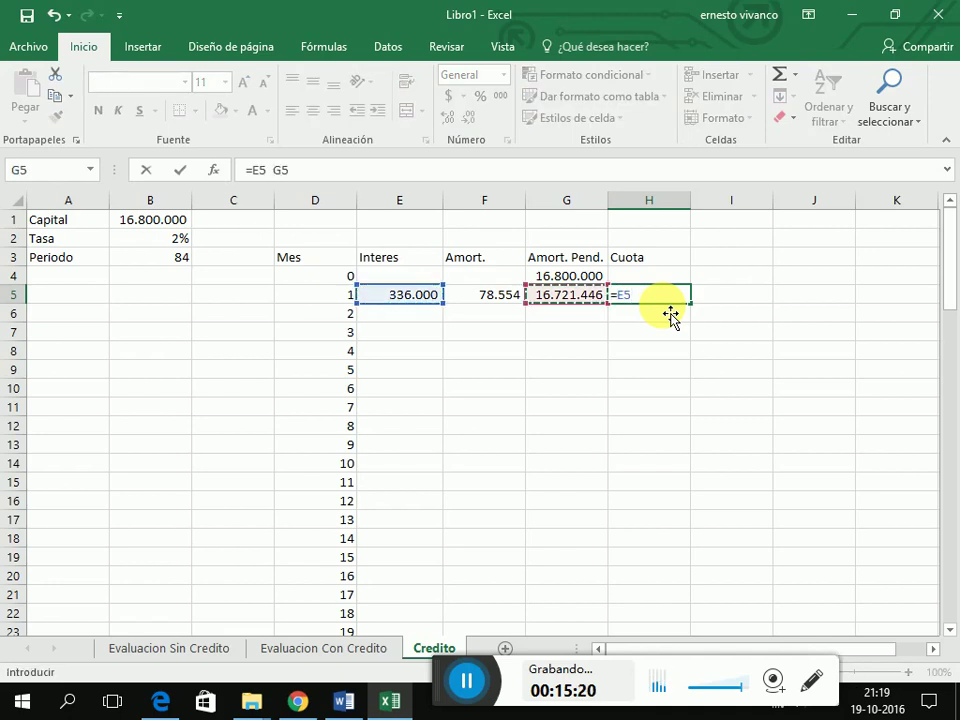
key("Left")
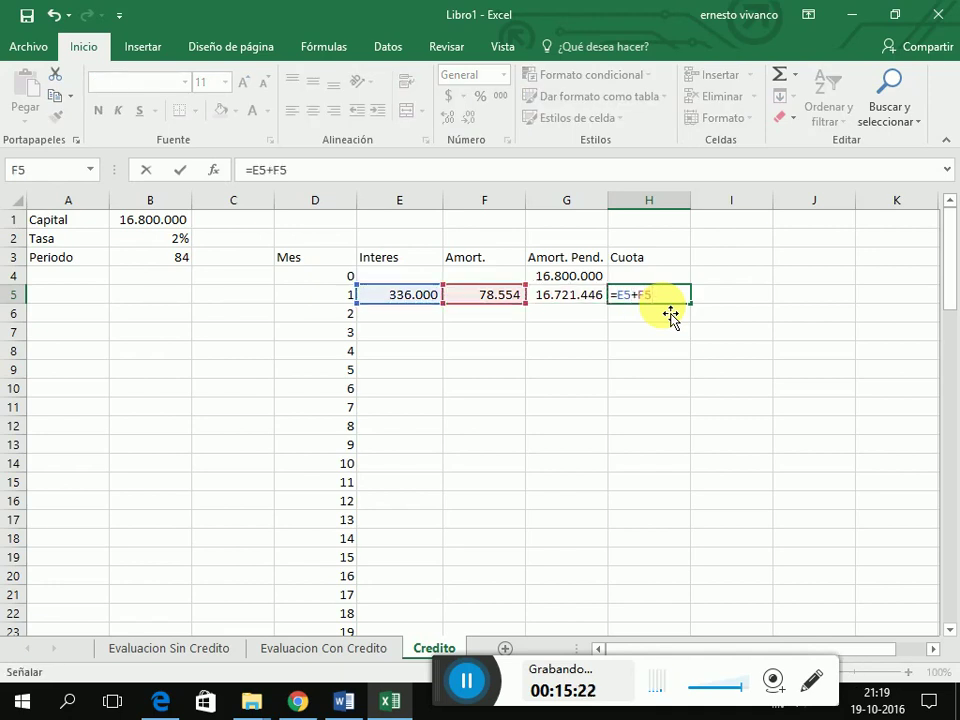
key("Return")
key("Up")
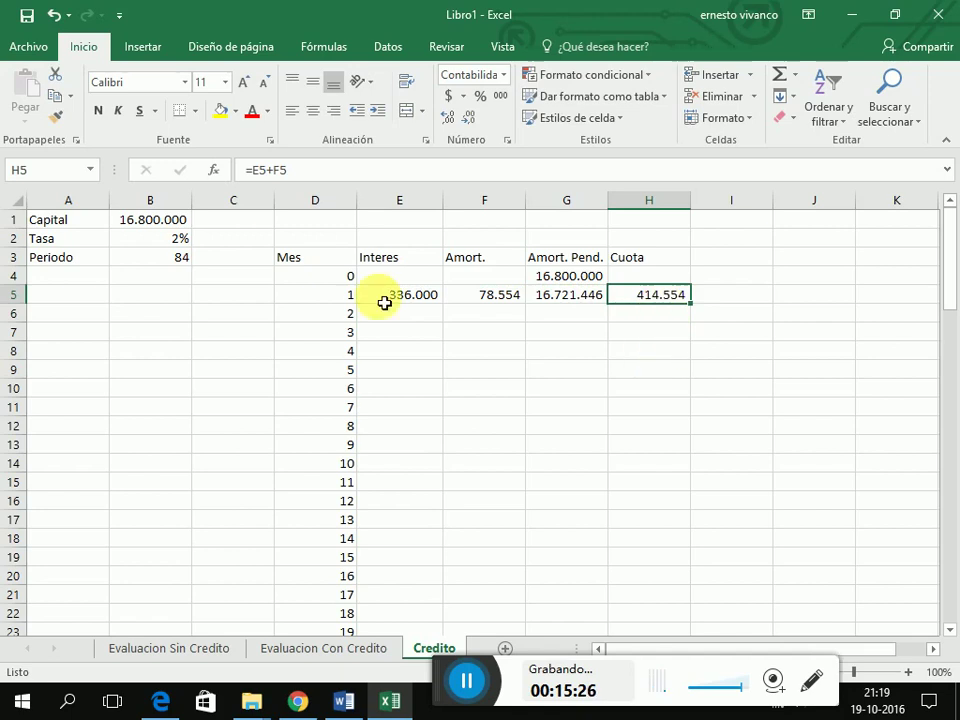
Step: Fill the month 1 formulas in E5:H5 down to row 88 for month 84 and check the final pending amortization in G88
left_click_drag(384, 303, 671, 298)
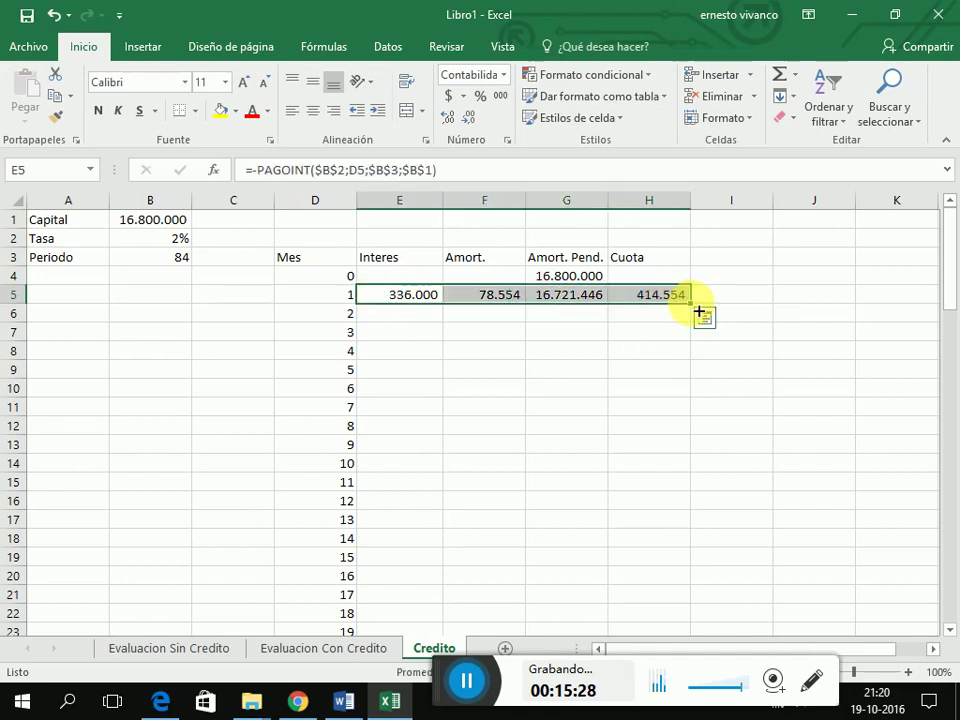
double_click(697, 309)
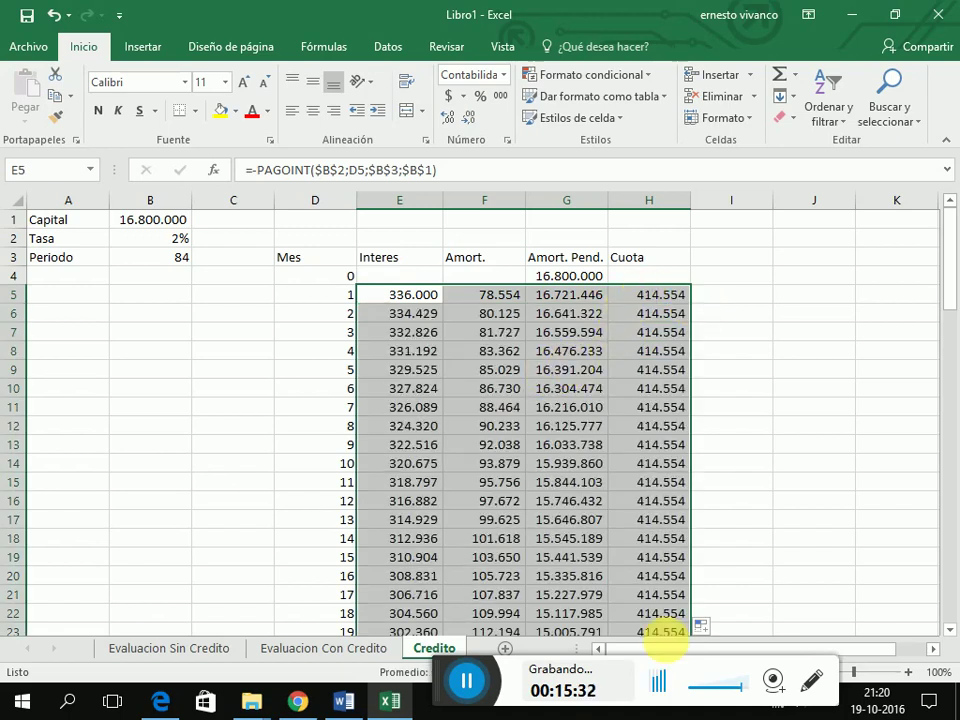
left_click(590, 418)
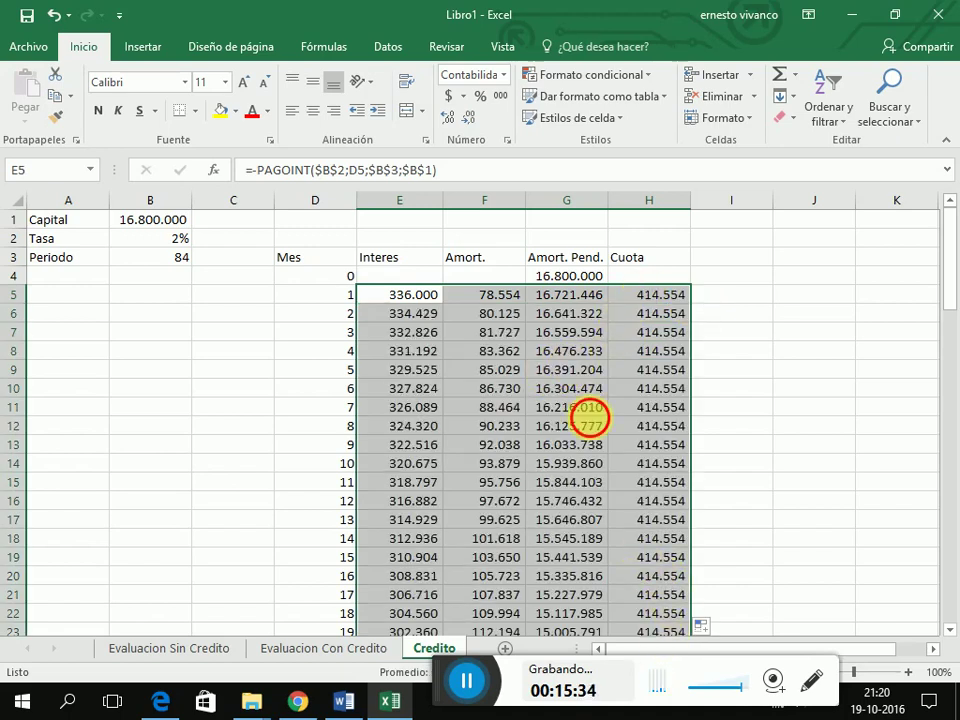
scroll(598, 424, "down", 8)
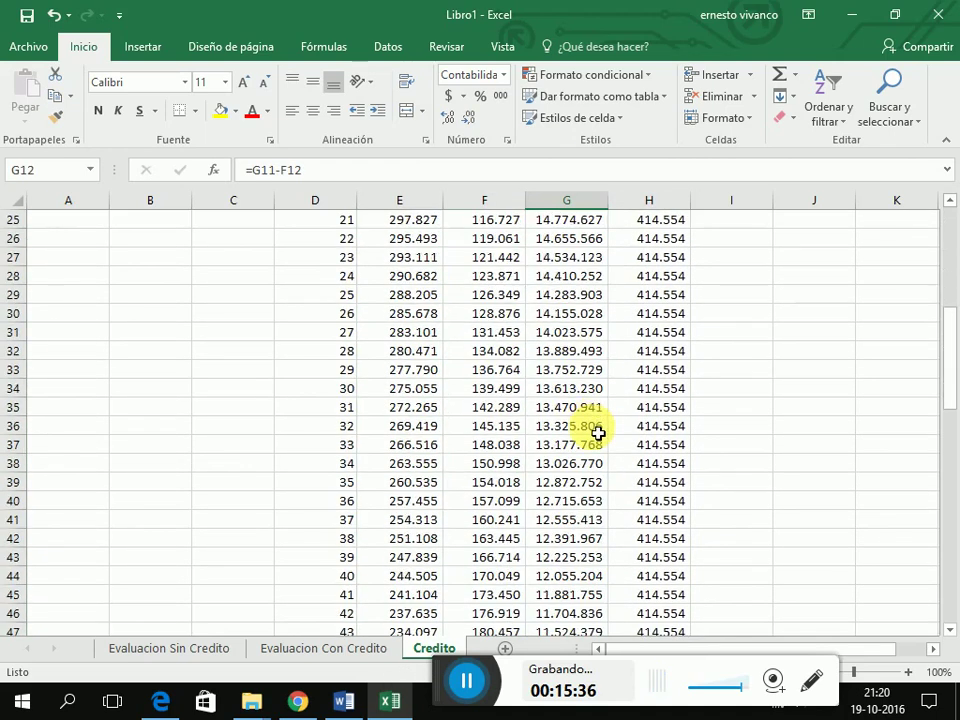
scroll(598, 432, "down", 15)
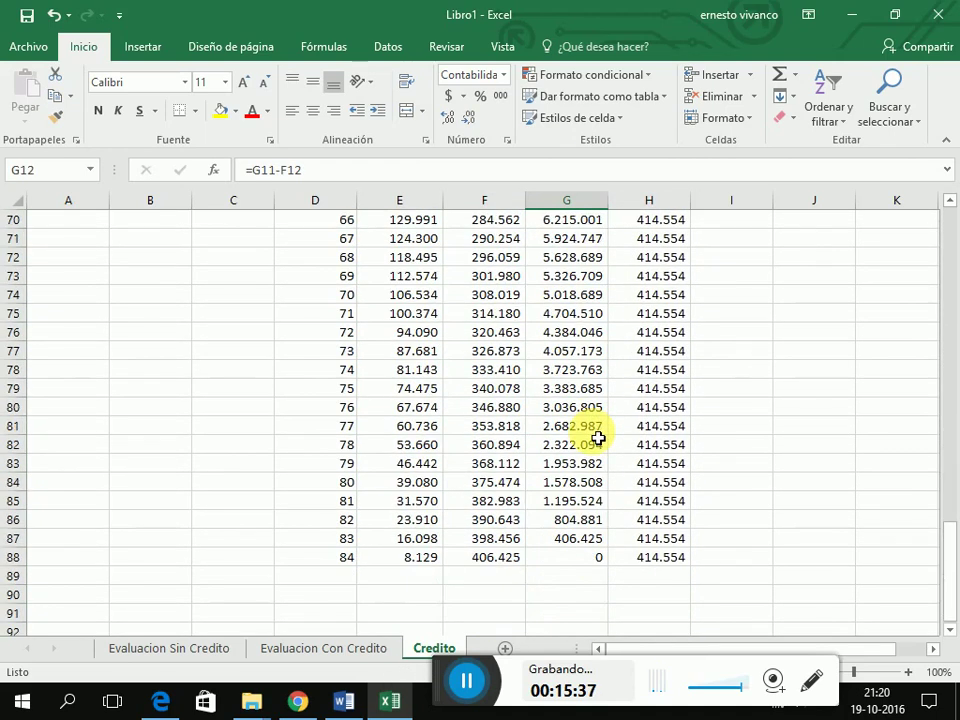
scroll(598, 437, "down", 3)
left_click(574, 389)
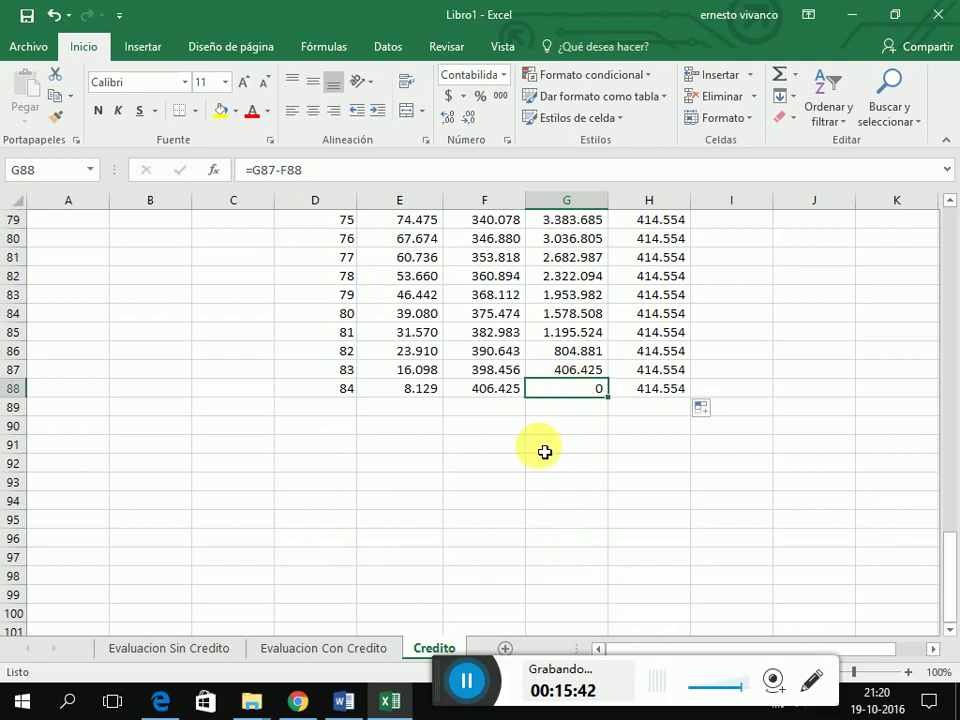
scroll(425, 440, "up", 20)
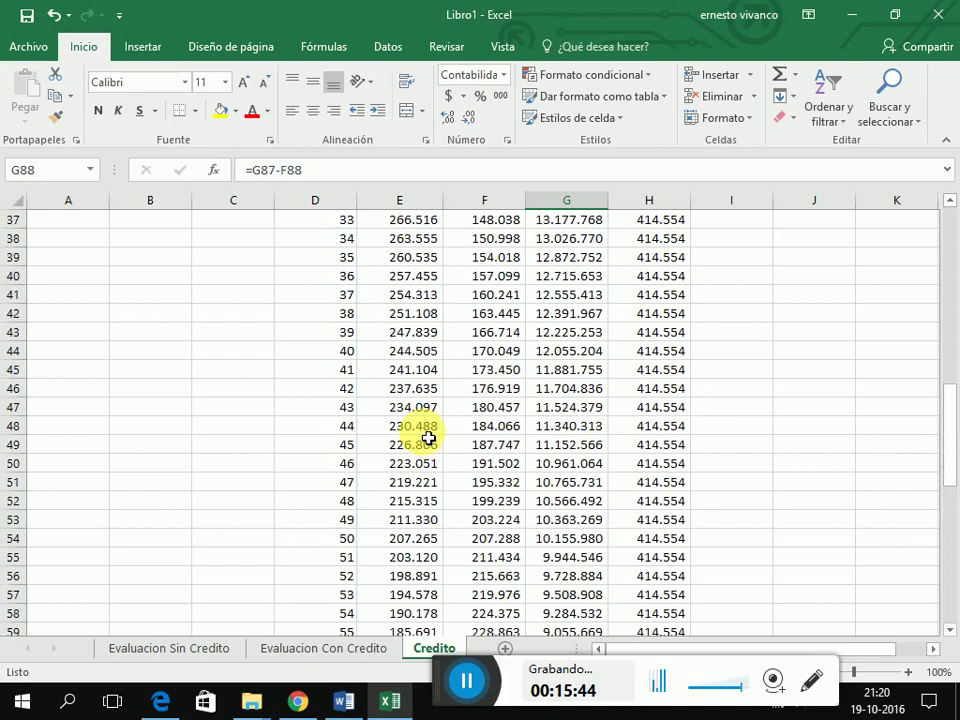
left_click(81, 304)
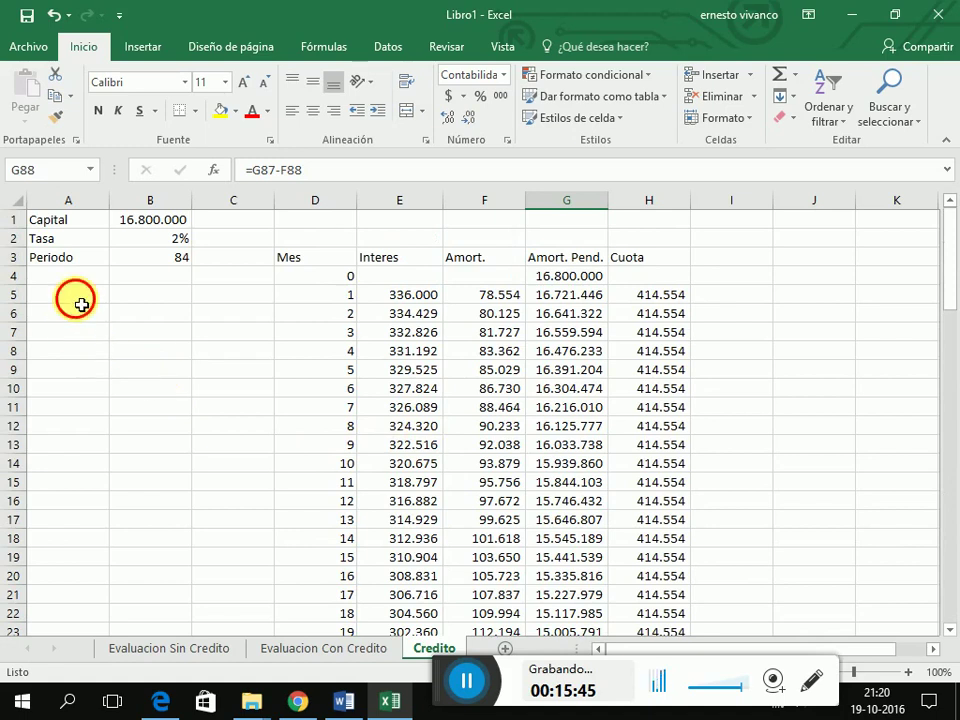
Step: Enter the label Interes 1 in cell A5, below the loan data
type("Intre")
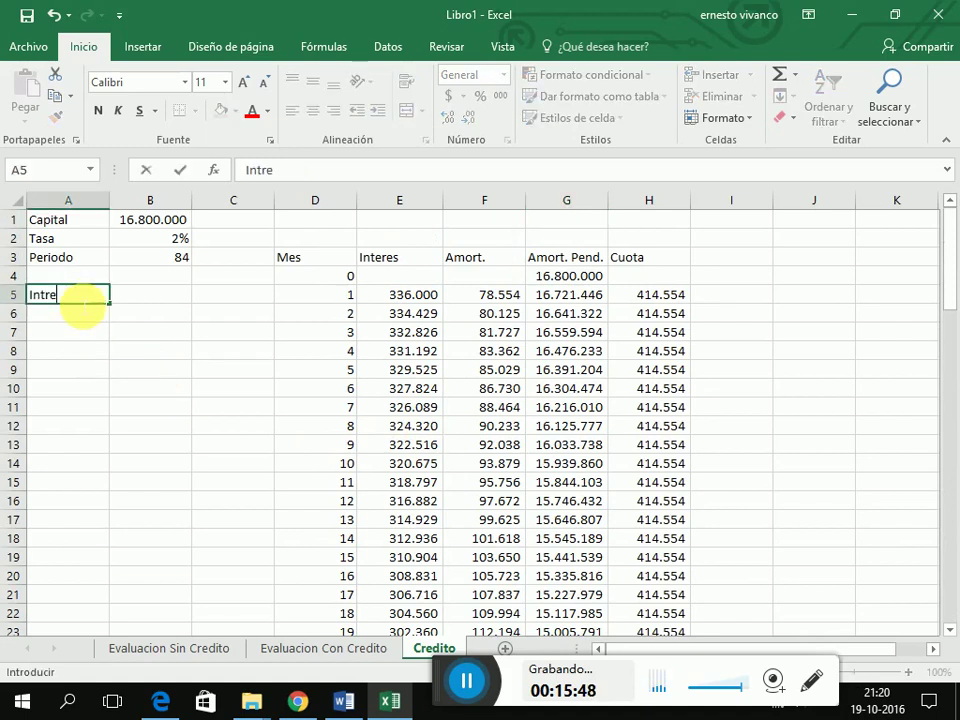
type("res")
key("BackSpace")
key("BackSpace")
key("BackSpace")
key("BackSpace")
type("eres 1")
key("Return")
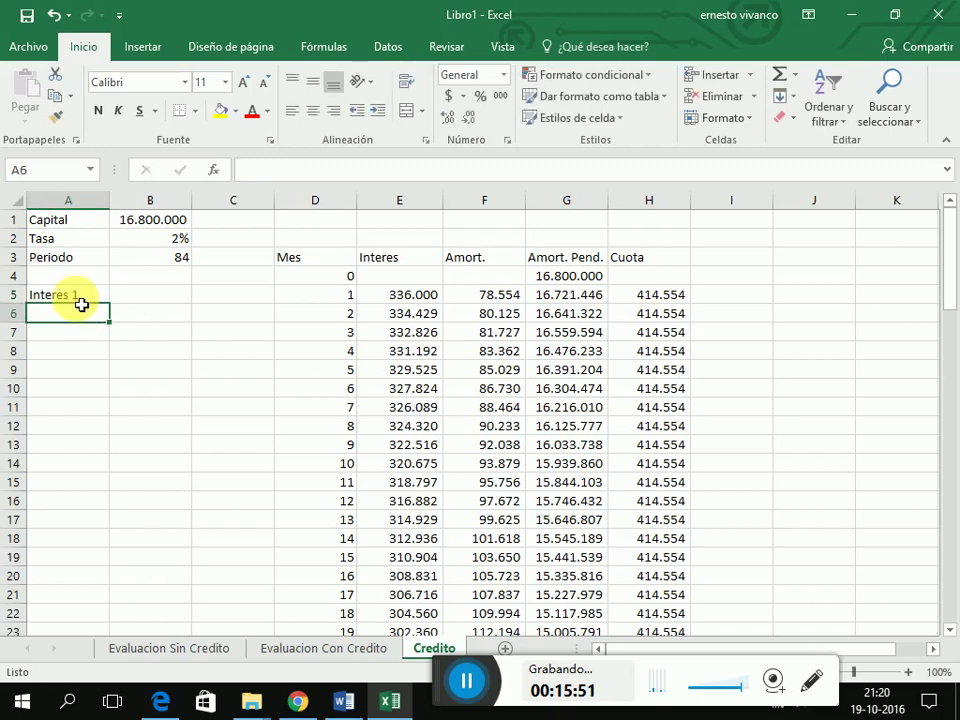
Step: Enter the labels Interes 2 and Interes 3 in A6:A7 and extend the series down to Interes 7 in A11
type("Interes2")
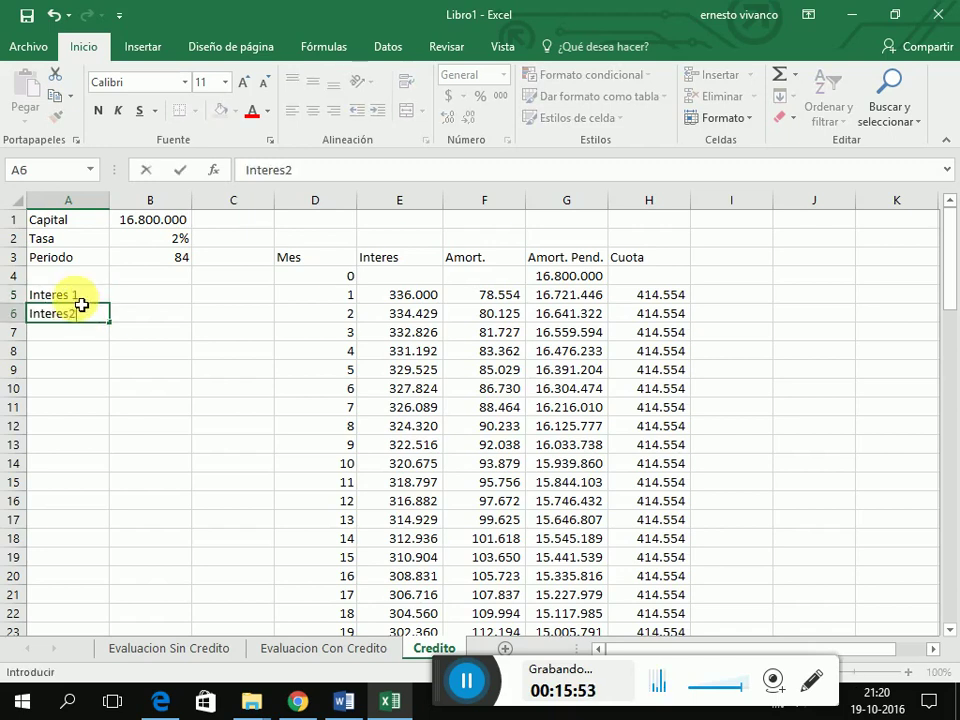
key("BackSpace")
type("2")
key("Return")
type("Intere")
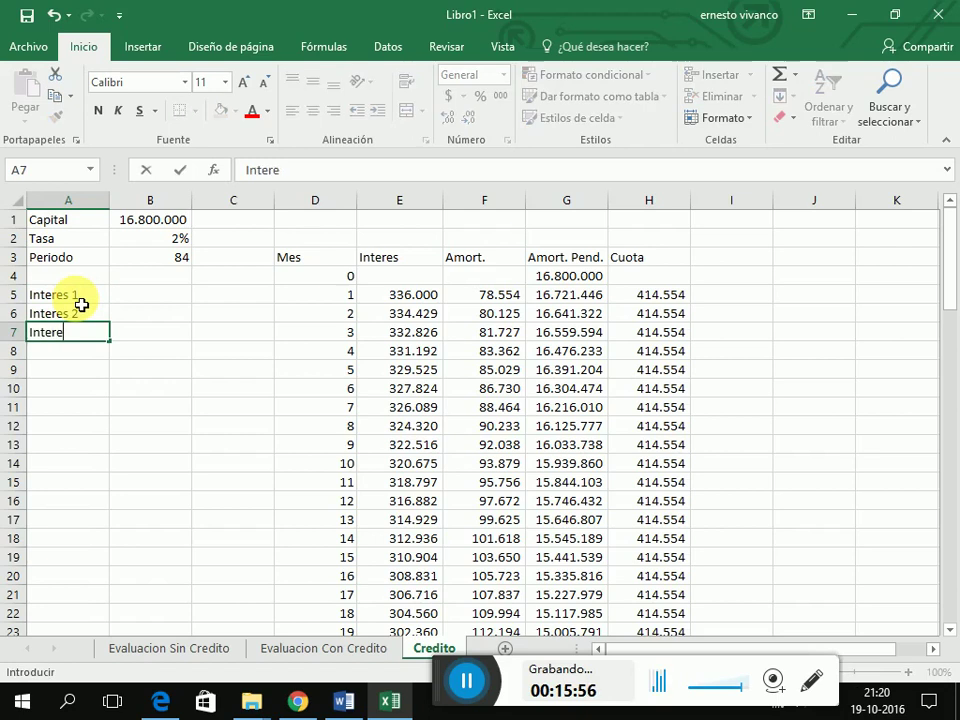
type("s 3")
key("Return")
left_click(81, 345)
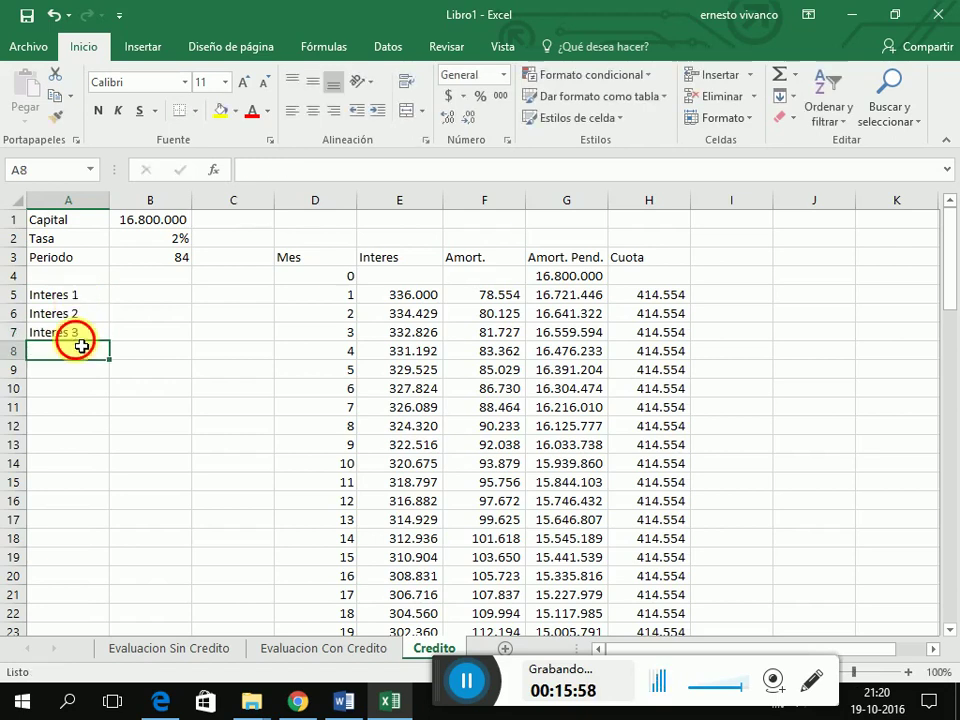
left_click_drag(68, 295, 111, 419)
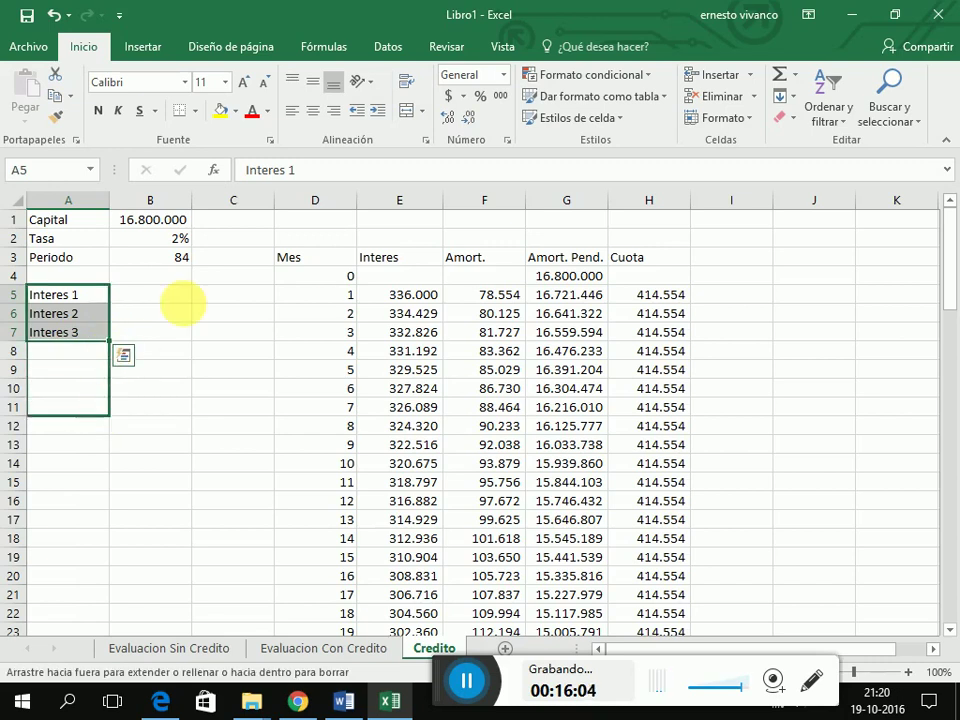
Step: Total the year 1 interest (months 1 to 12) in B5 with the formula =SUMA(E5:E16)
left_click(171, 305)
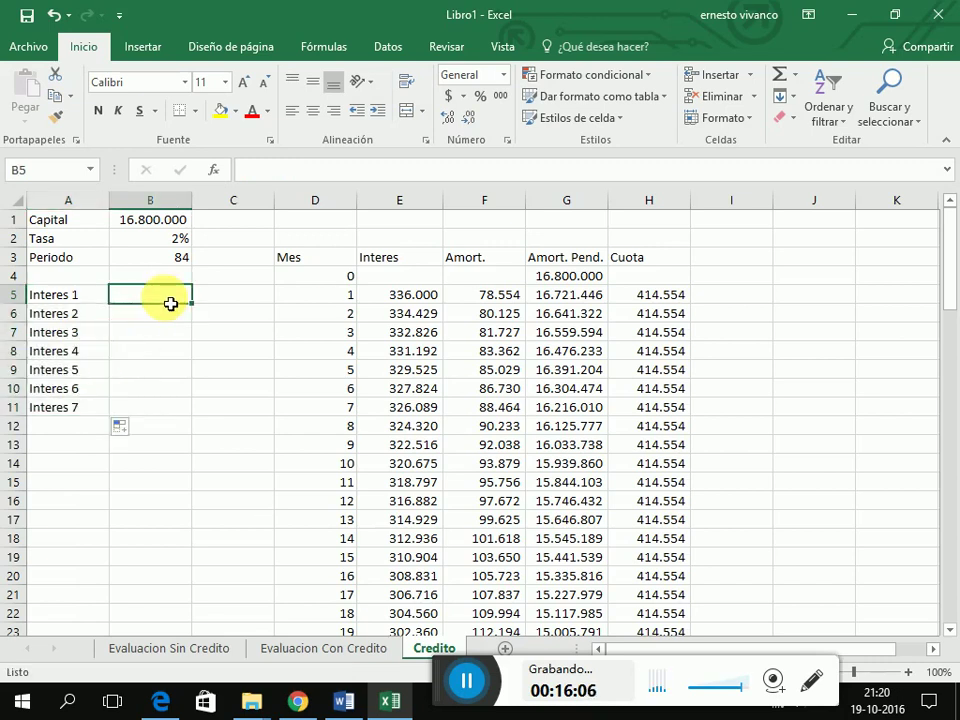
type("=")
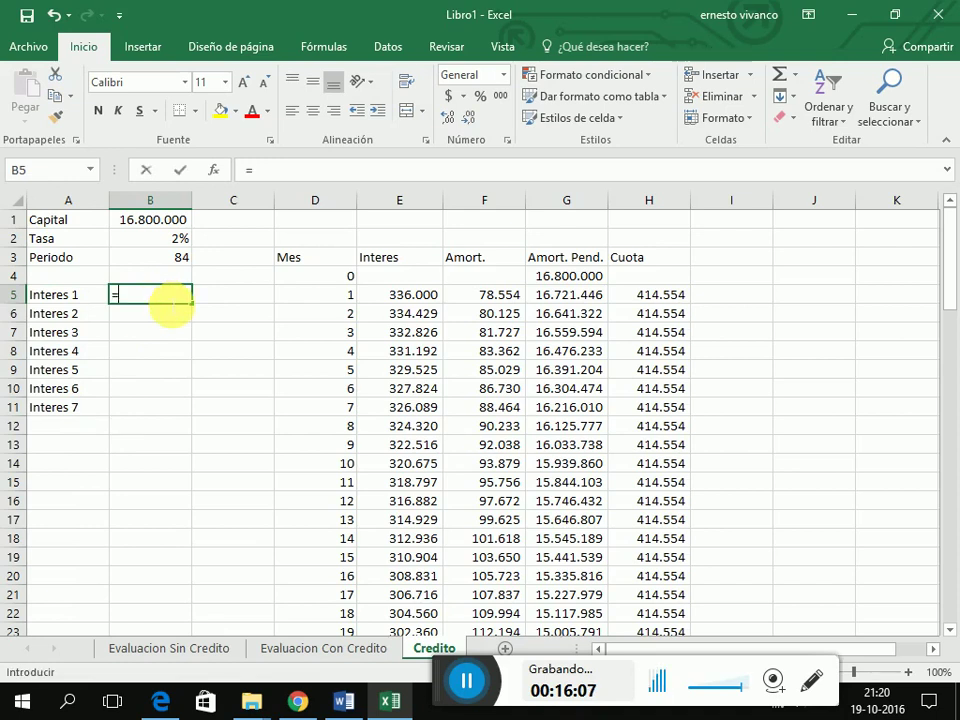
type("SUMA(")
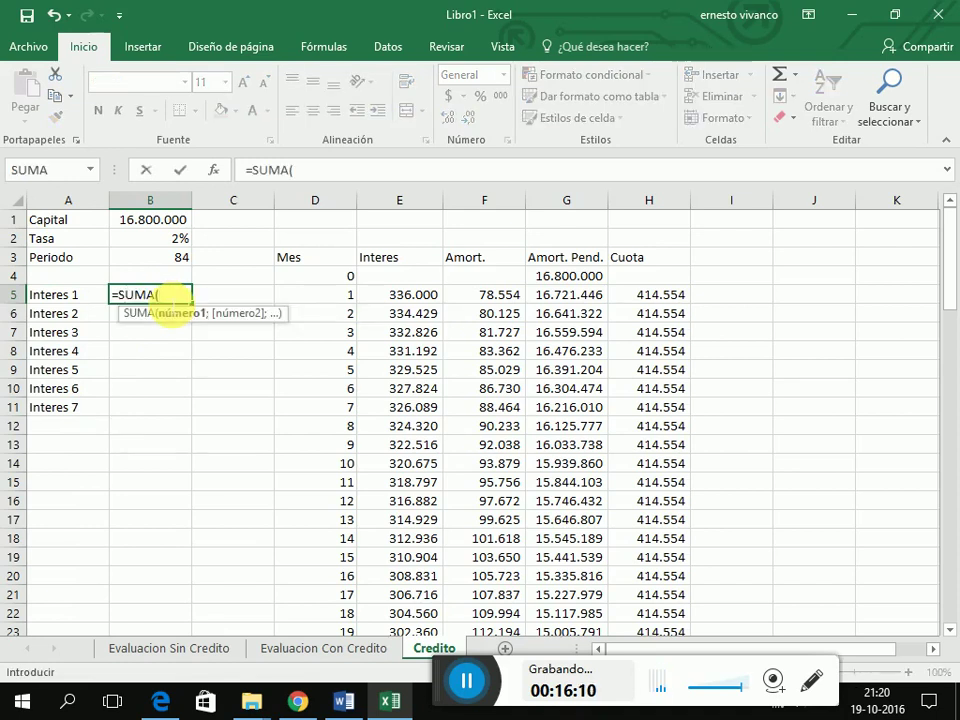
key("Right")
key("Right")
key("Right")
key("shift+Down")
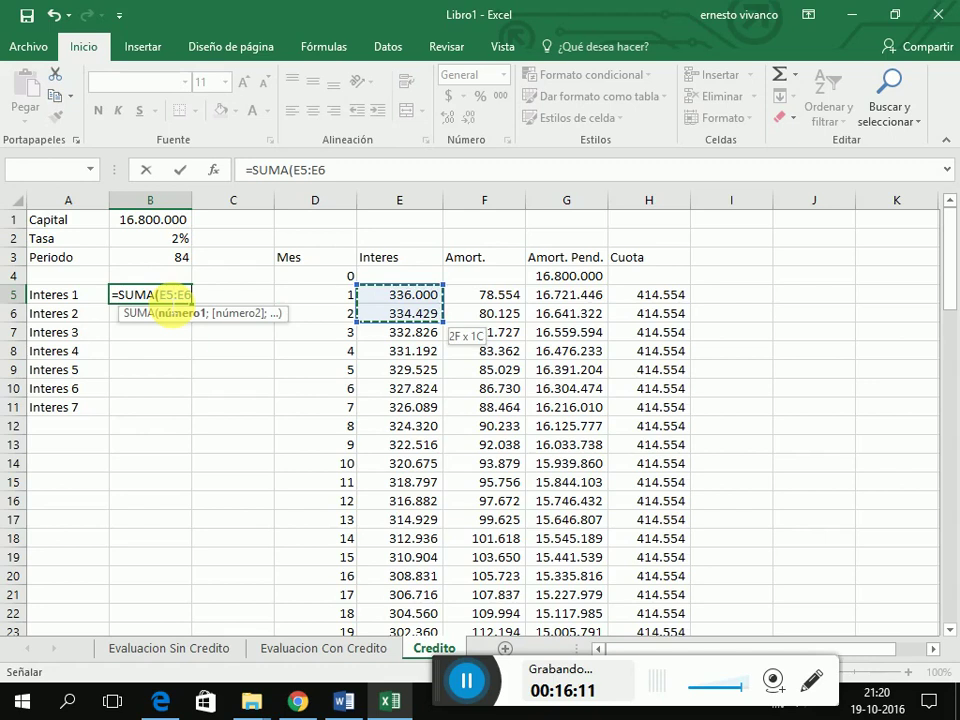
key("shift+Down")
key("shift+Down")
key("shift+Down")
key("shift+Down")
key("shift+Down")
key("shift+Down")
key("shift+Down")
key("shift+Down")
key("shift+Down")
key("shift+Down")
key("shift+Down")
key("shift+Down")
key("shift+Up")
key("shift+Up")
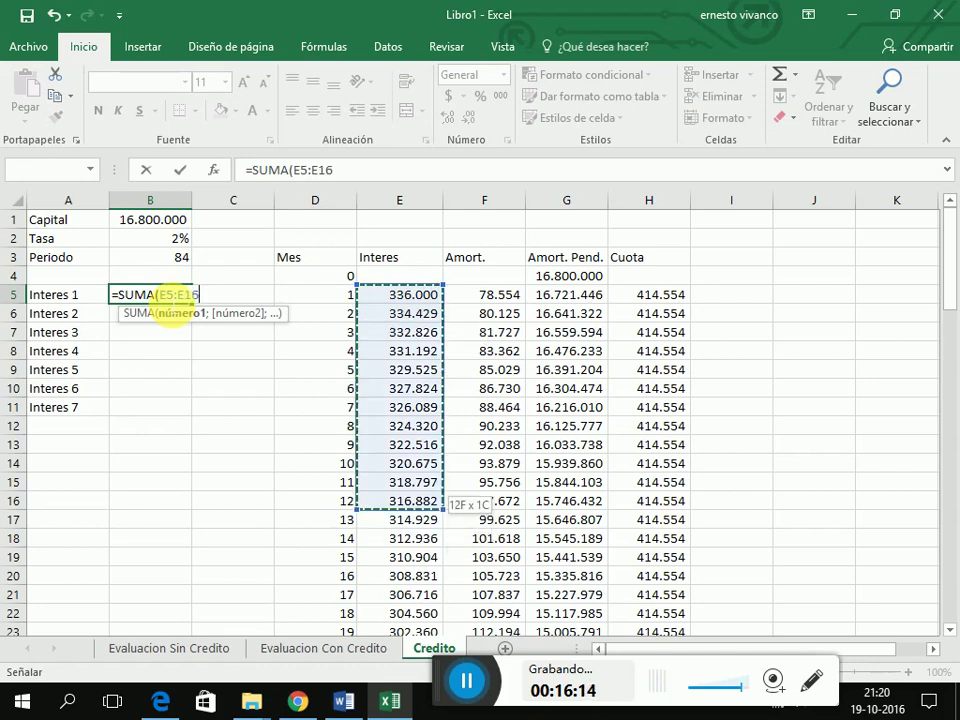
key("Return")
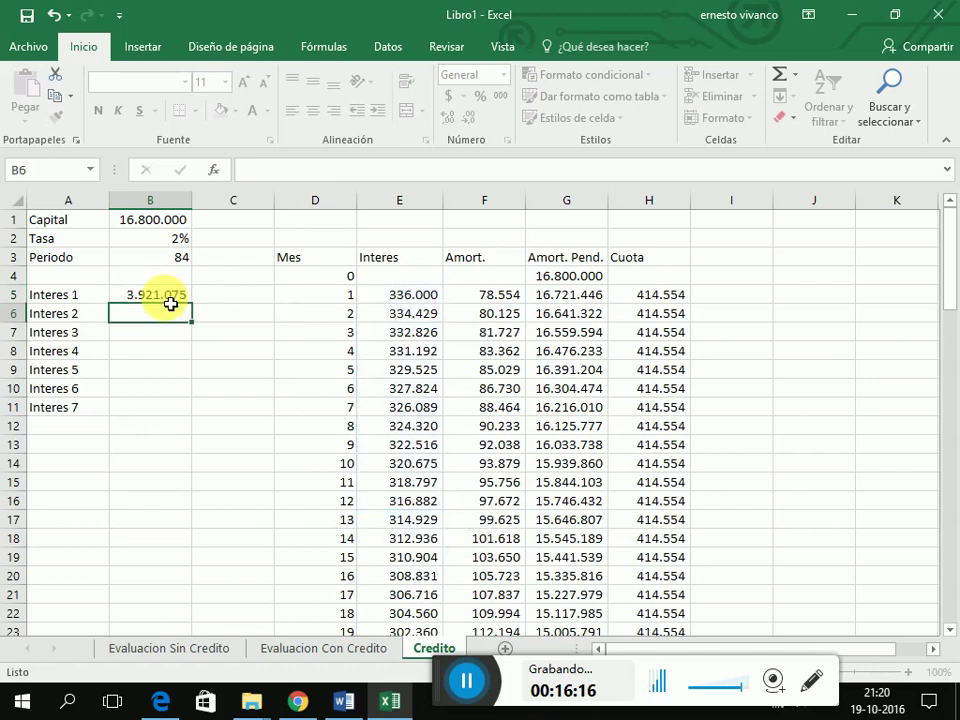
Step: Total the year 2 interest (months 13 to 24) in B6 with the formula =SUMA(E17:E28)
type("=SUMA(")
key("Right")
key("Right")
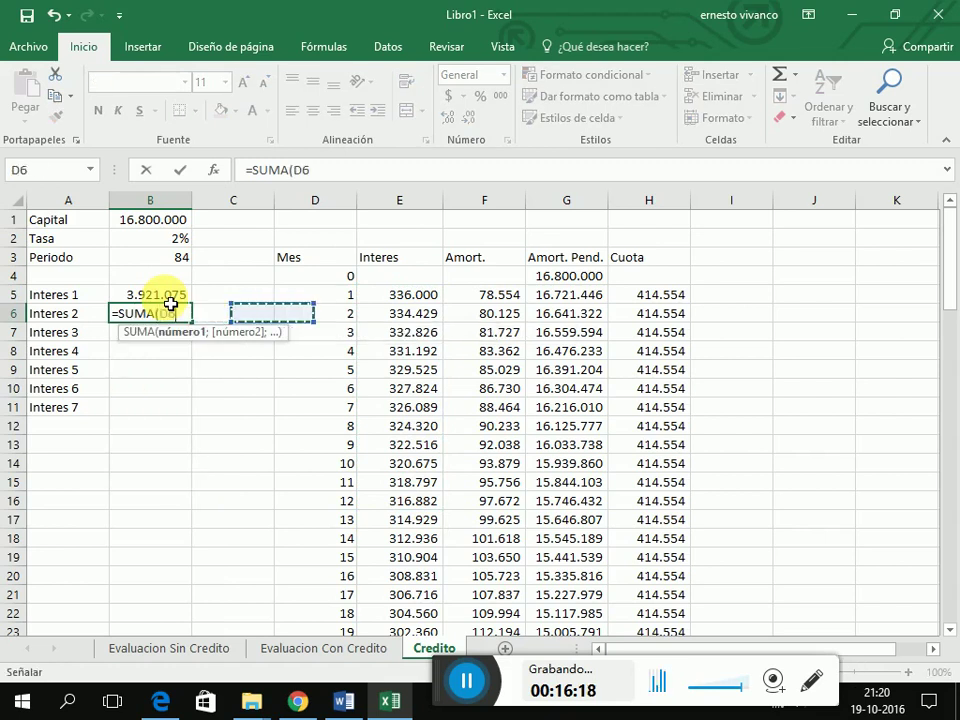
key("Right")
key("Down")
key("Down")
key("Down")
key("Down")
key("Down")
key("Down")
key("Down")
key("Down")
key("Down")
key("Down")
key("Down")
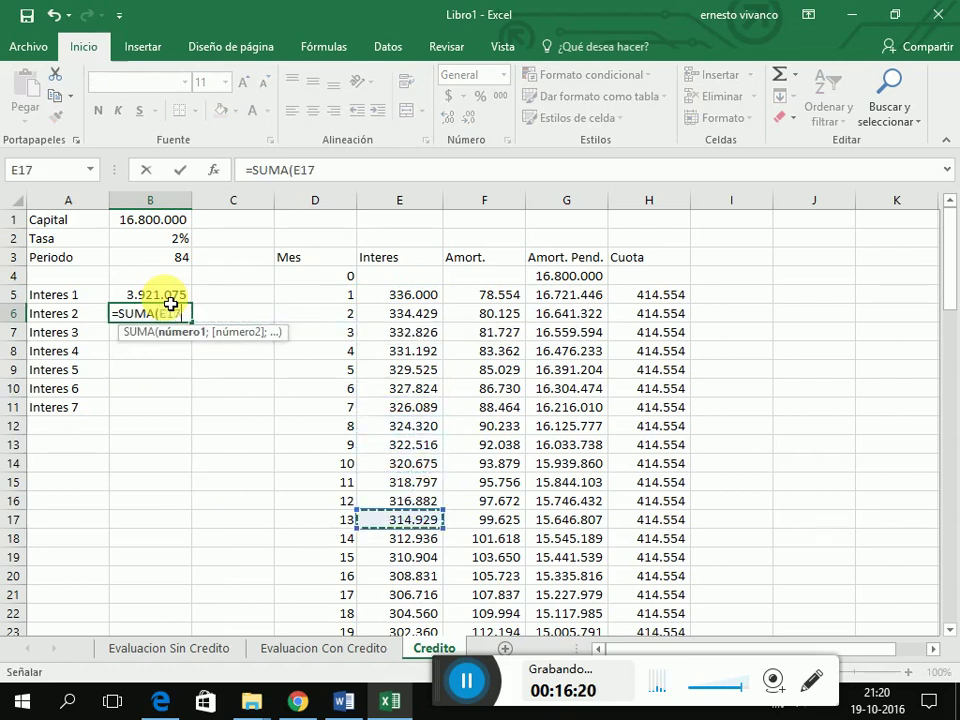
key("shift+Down")
key("shift+Down")
key("shift+Down")
key("shift+Down")
key("shift+Down")
key("shift+Down")
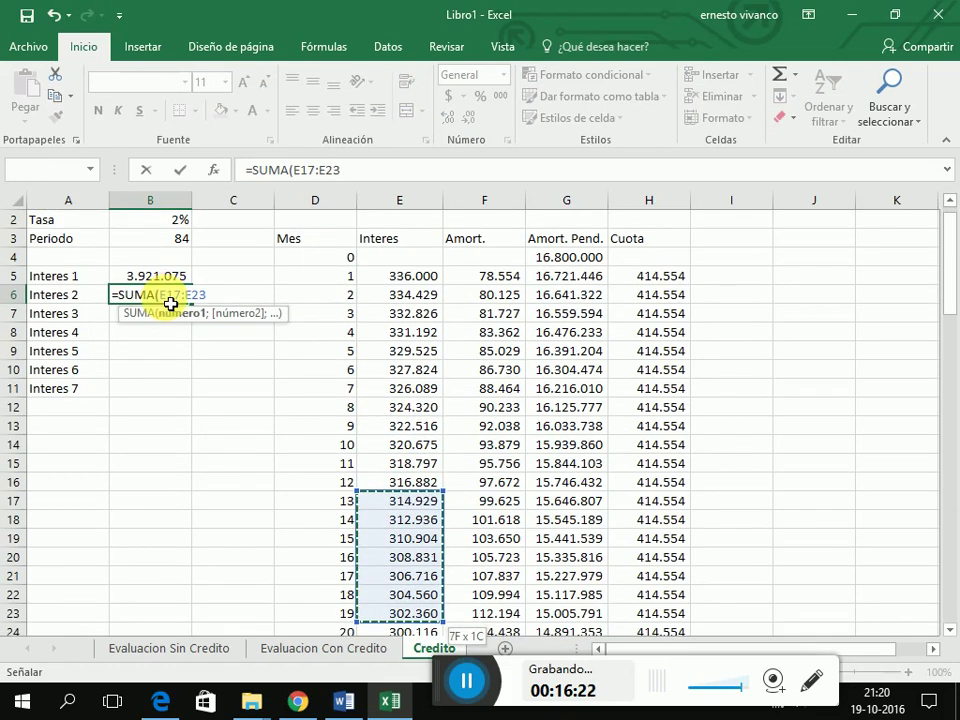
key("shift+Down")
key("shift+Down")
key("shift+Down")
key("shift+Down")
key("shift+Down")
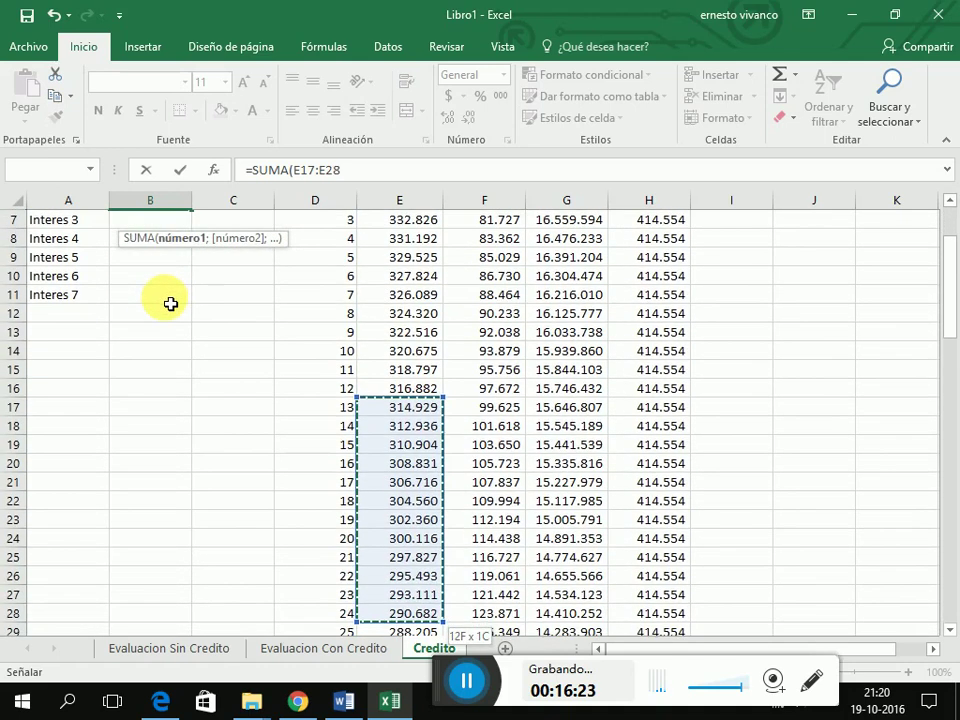
key("shift+Up")
key("shift+Down")
key("Return")
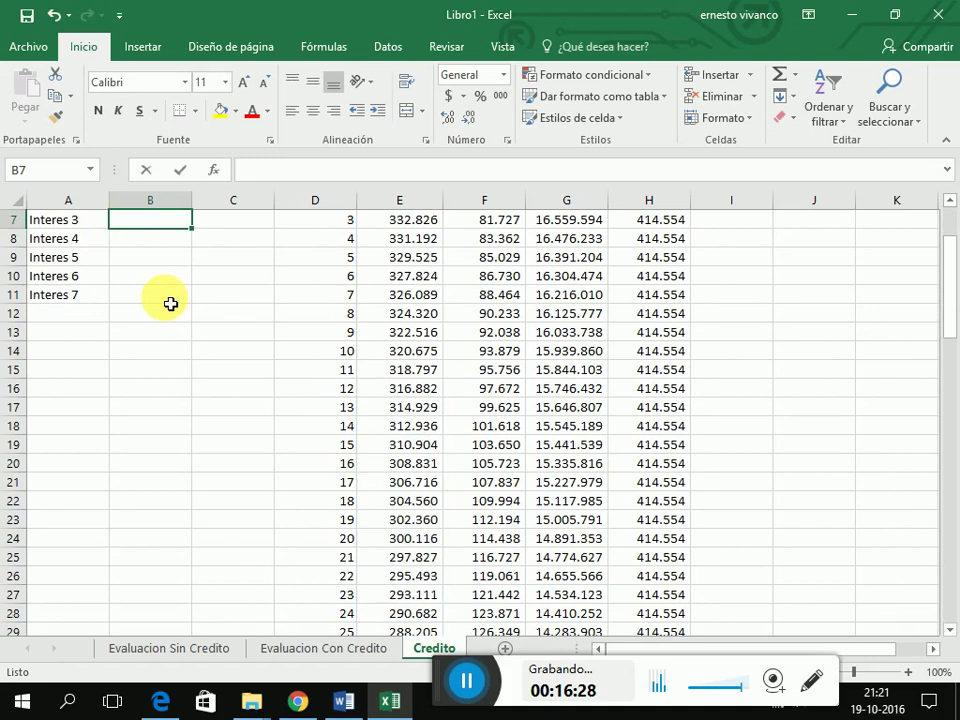
Step: Total the year 3 interest (months 25 to 36) in B7 with the formula =SUMA(E29:E40)
type("=SUMA(")
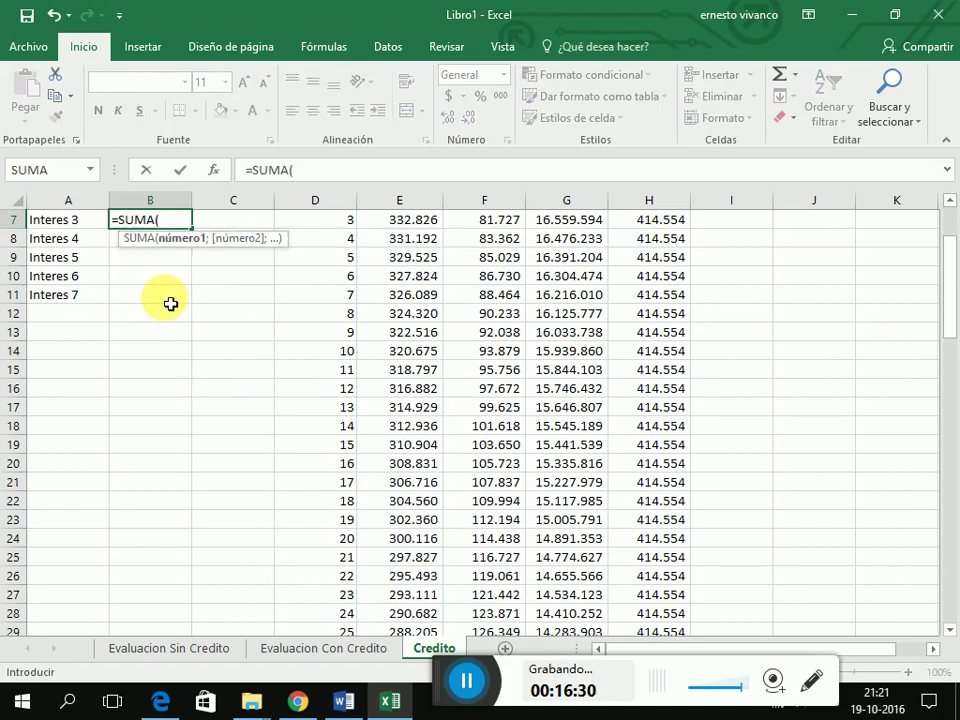
key("Right")
key("Right")
key("Right")
key("Right")
key("Down")
key("Down")
key("Down")
key("Down")
key("Down")
key("Down")
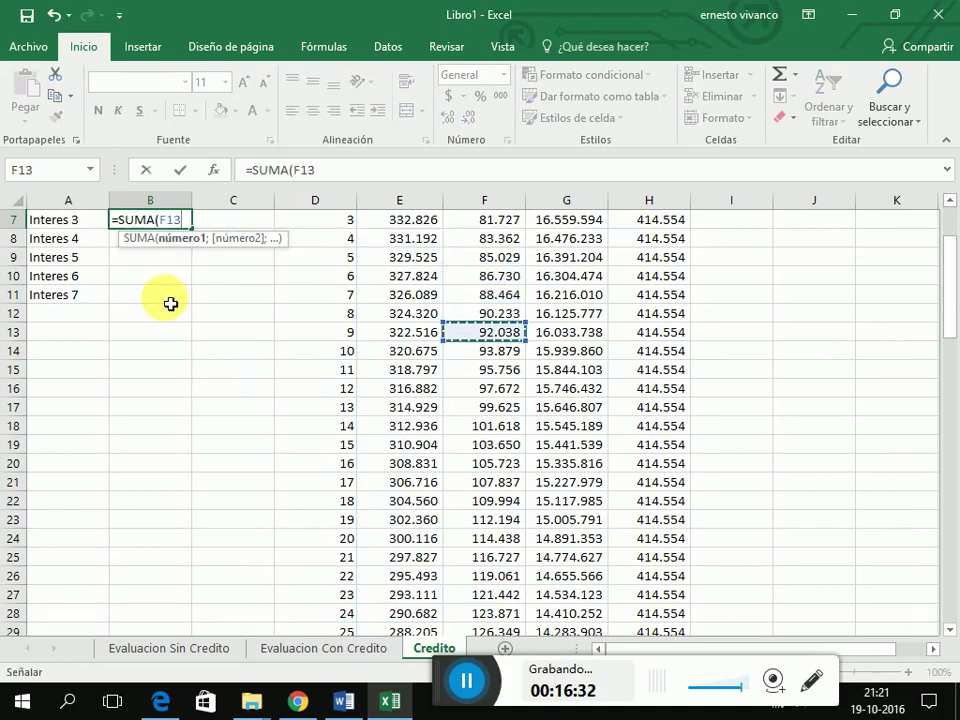
key("Left")
key("Down")
key("Down")
key("Down")
key("Down")
key("Down")
key("Down")
key("Down")
key("Down")
key("Down")
key("Down")
key("Down")
key("Down")
key("Down")
key("Down")
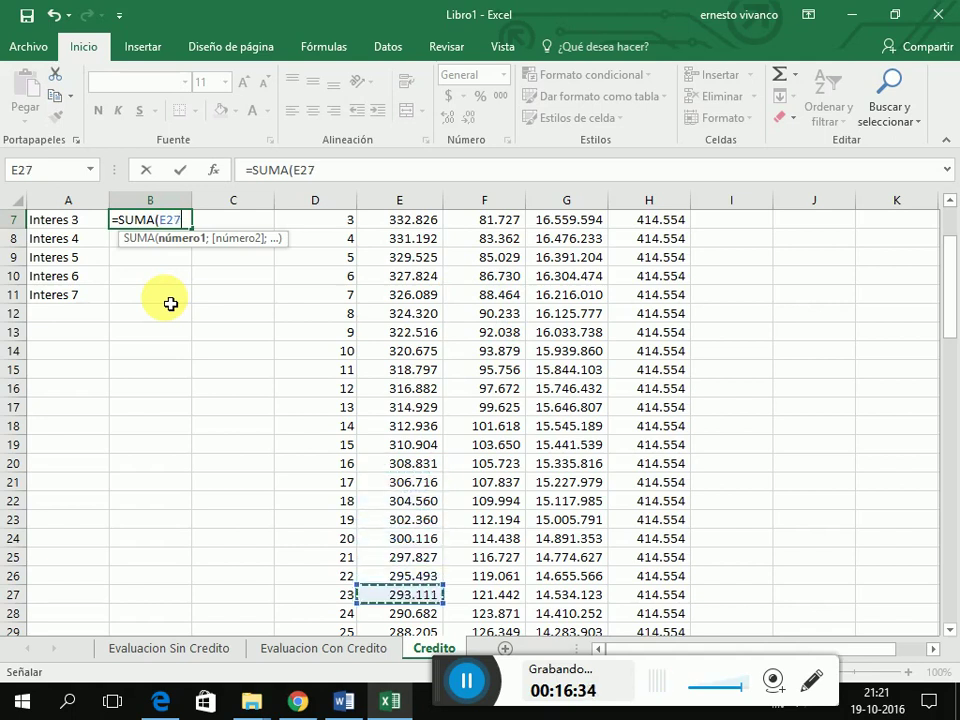
key("Down")
key("Down")
key("shift+Down")
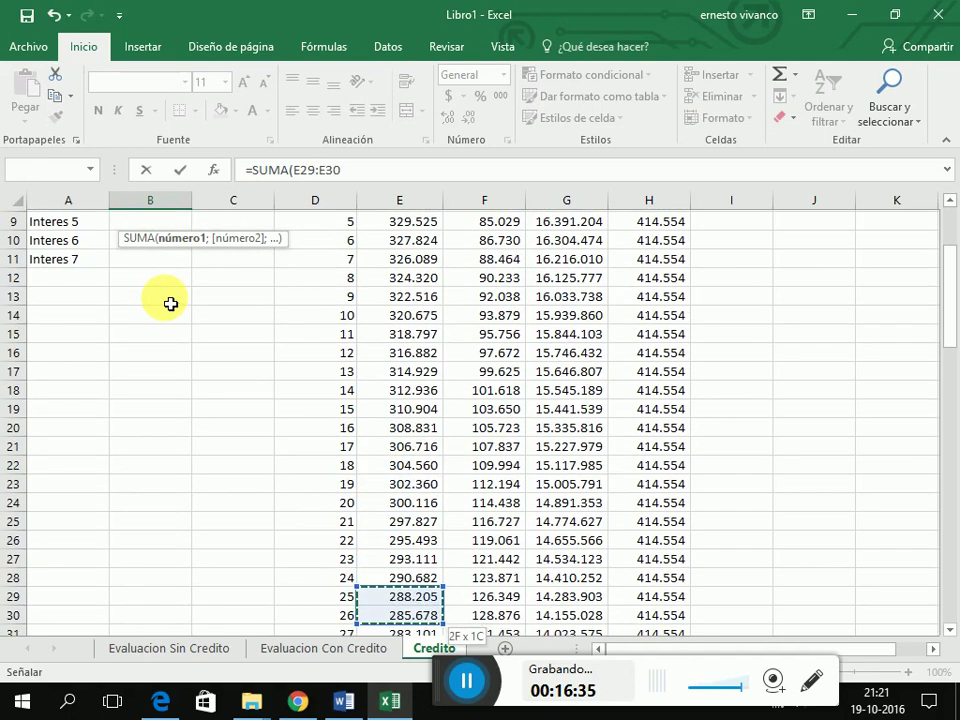
key("shift+Down")
key("shift+Down")
key("shift+Down")
key("shift+Down")
key("shift+Down")
key("shift+Down")
key("shift+Down")
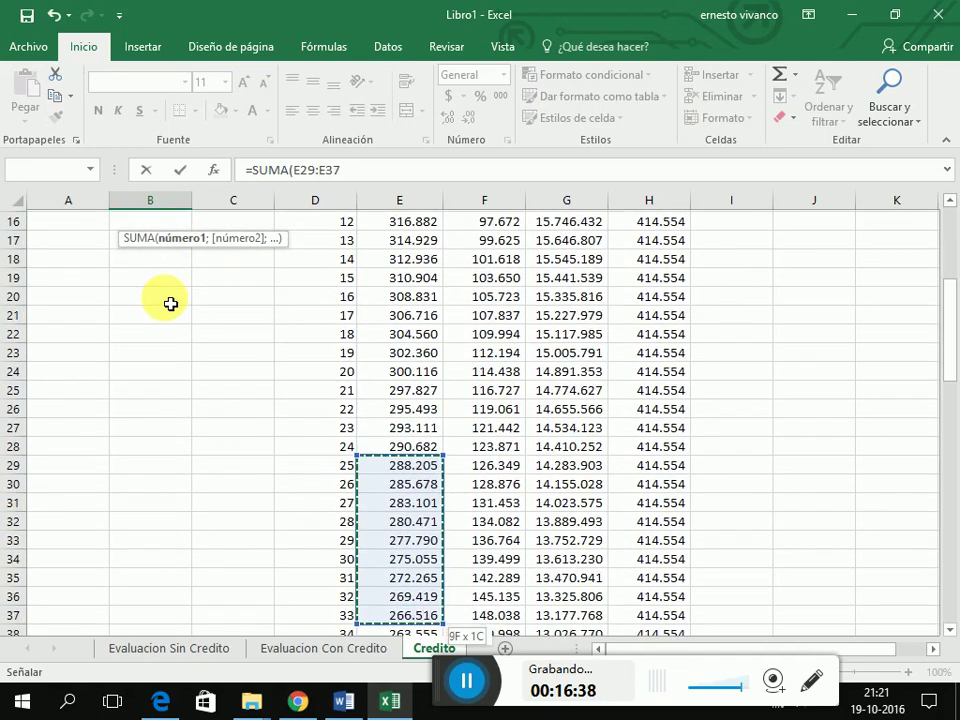
key("shift+Down")
key("shift+Down")
key("shift+Down")
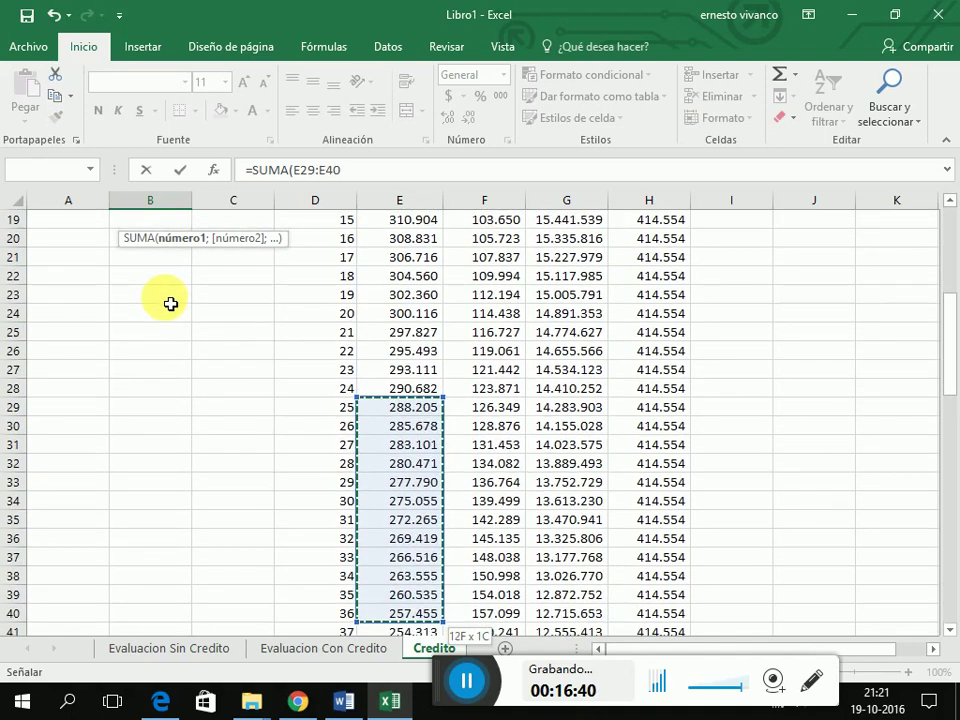
key("Return")
Step: Total the year 4 interest (months 37 to 48) in B8 with the formula =SUMA(E41:E52)
type("=")
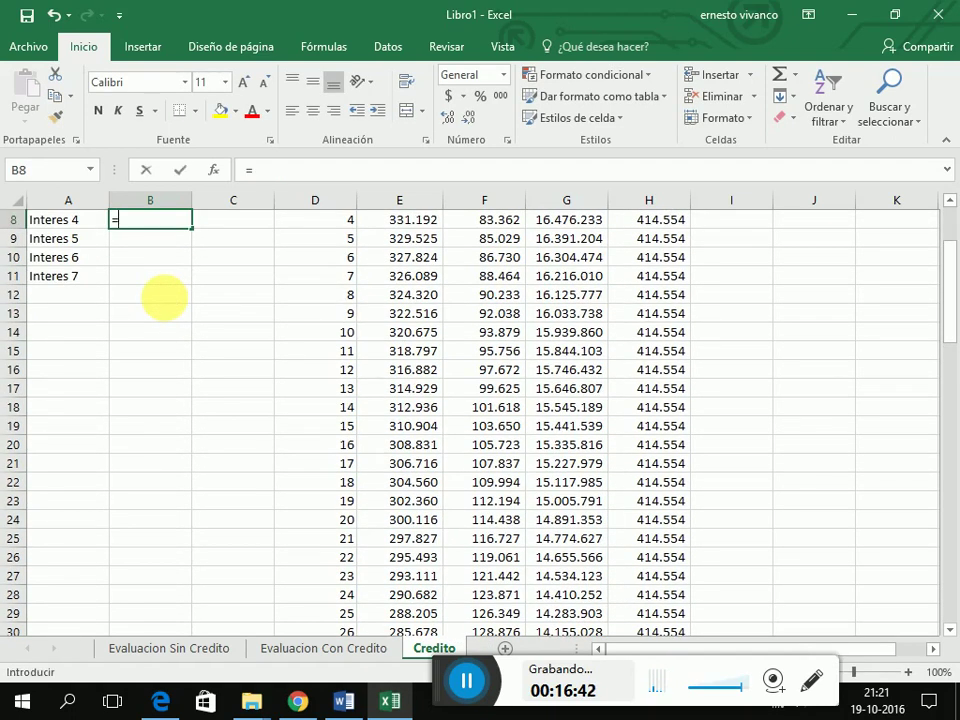
type("SUMA(")
key("Down")
key("Right")
key("Down")
key("Down")
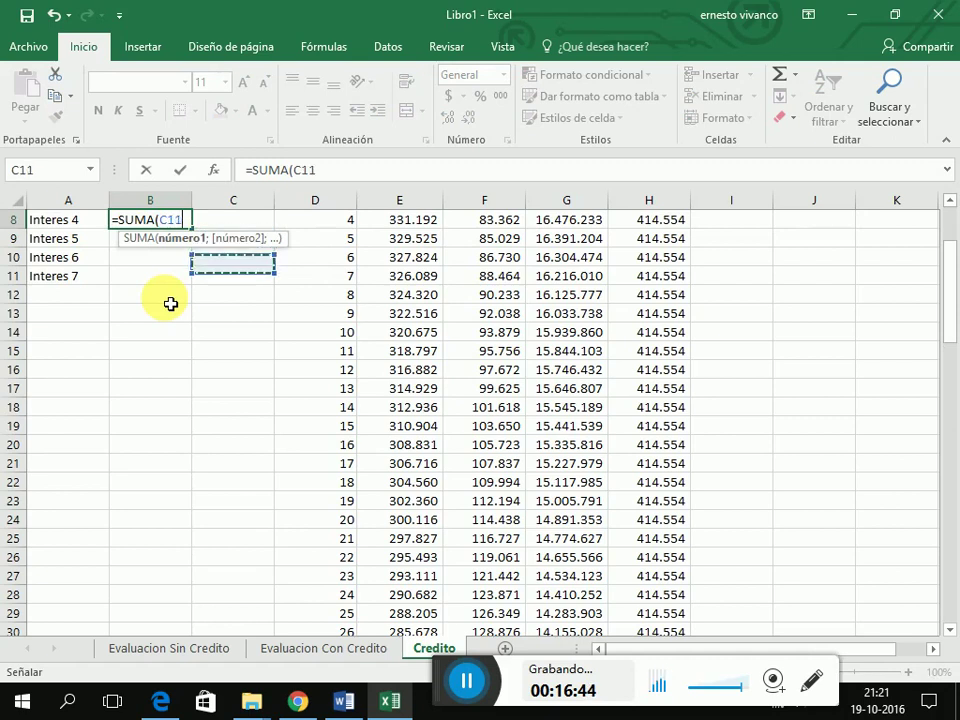
key("Right")
key("Right")
key("Right")
key("Down")
key("Down")
key("Down")
key("Down")
key("Down")
key("Down")
key("Left")
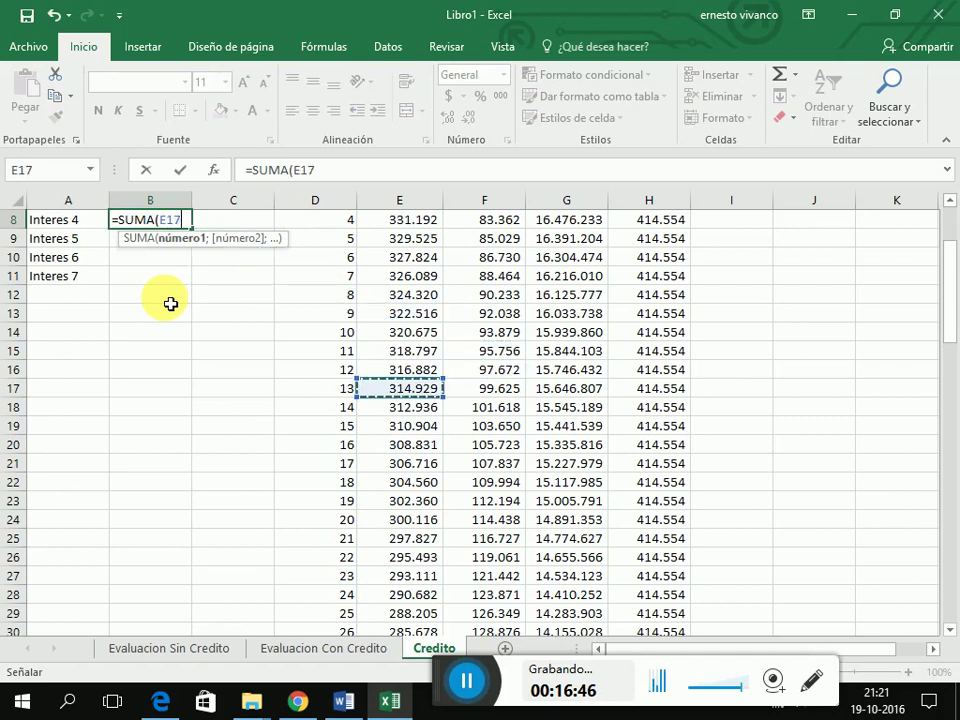
key("Down")
key("Down")
key("Down")
key("Down")
key("Down")
key("Down")
key("Down")
key("Down")
key("Down")
key("Down")
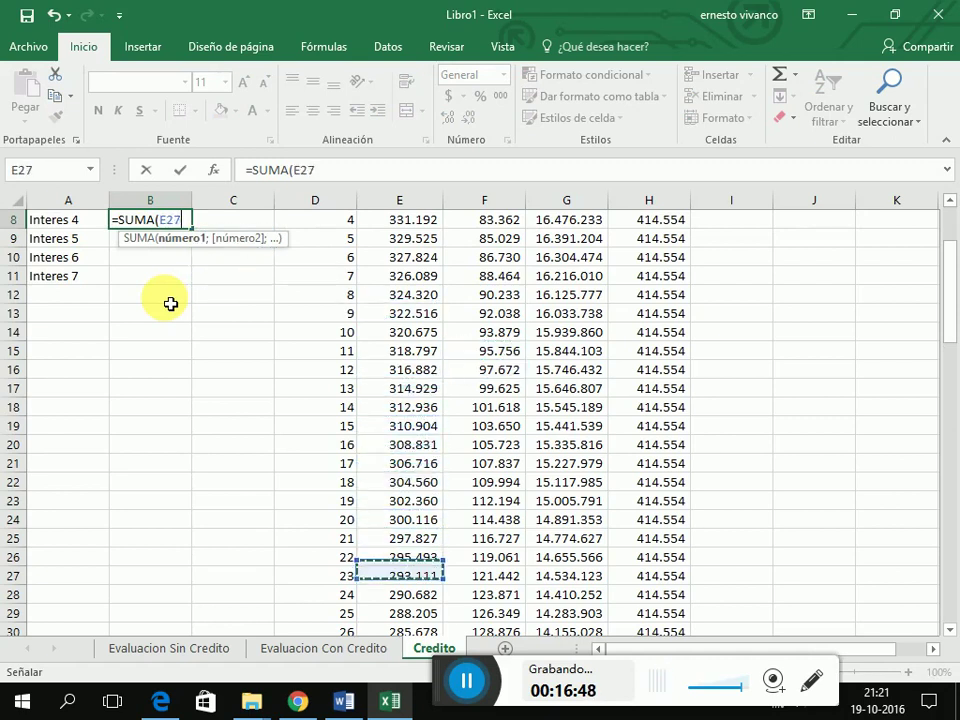
key("Down")
key("Down")
key("Down")
key("Down")
key("Down")
key("Down")
key("Down")
key("Down")
key("Down")
key("Down")
key("Down")
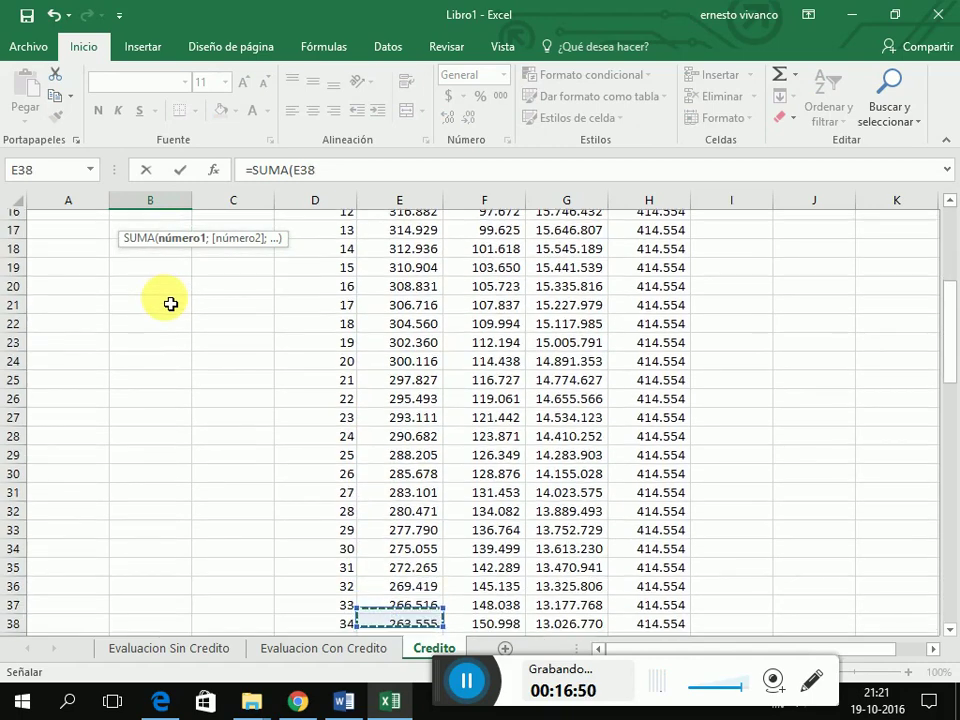
key("Down")
key("Down")
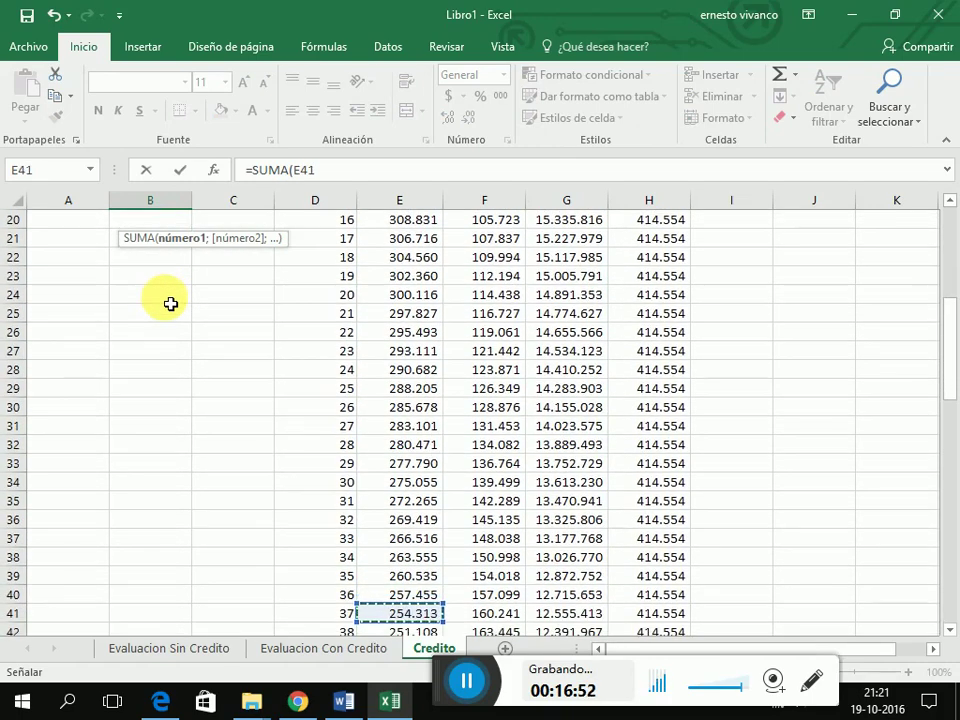
key("shift+Down")
key("shift+Down")
key("shift+Down")
key("shift+Down")
key("shift+Down")
key("shift+Down")
key("shift+Down")
key("shift+Down")
key("shift+Down")
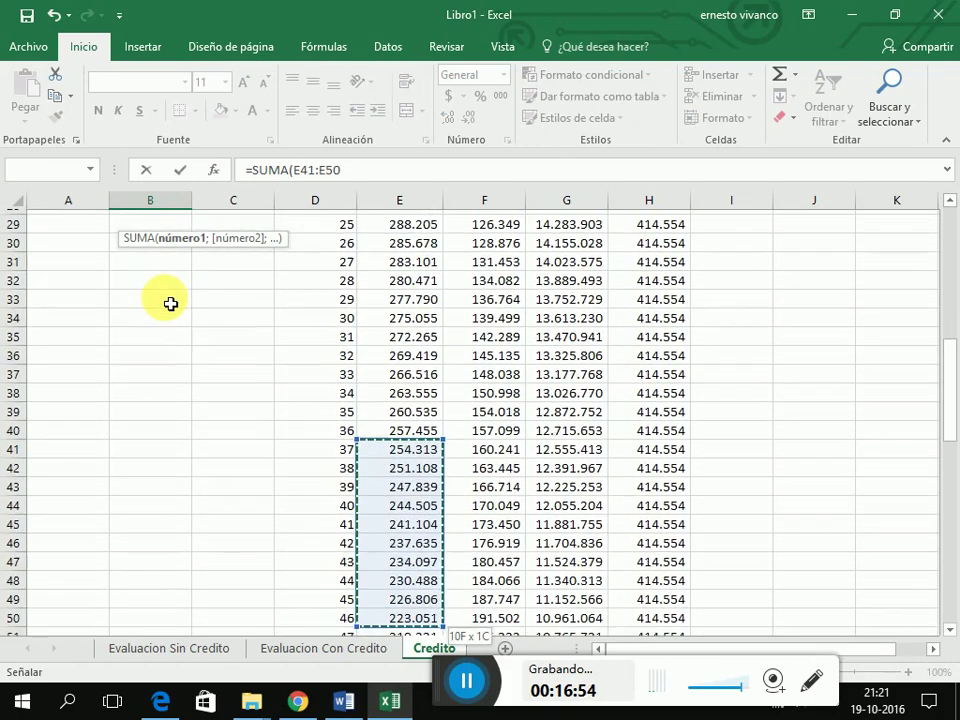
key("shift+Down")
key("shift+Down")
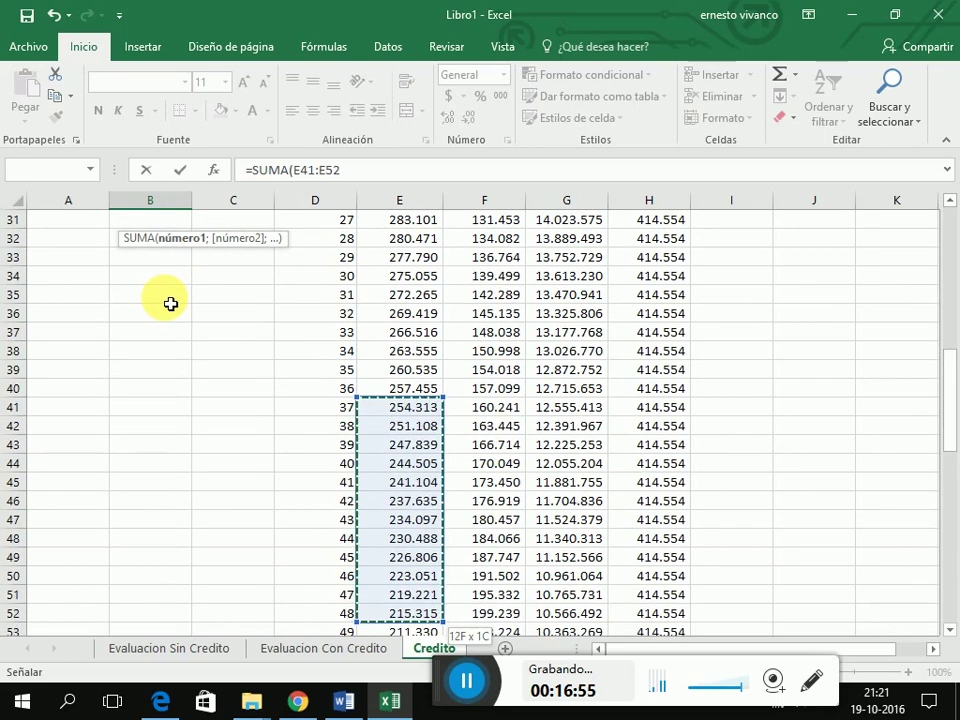
key("Return")
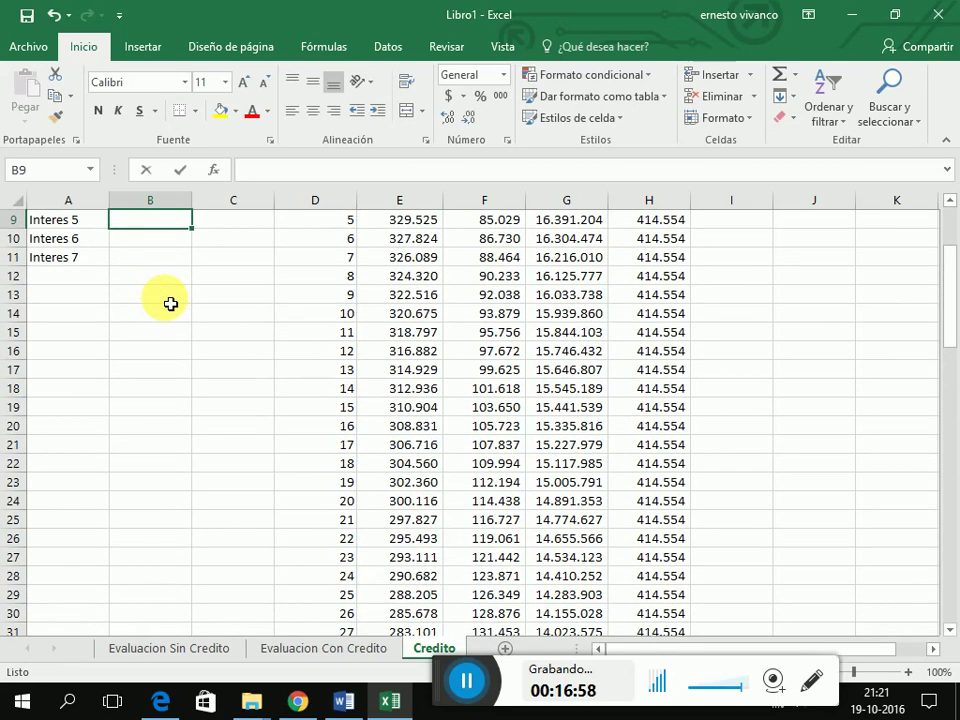
Step: Total the year 5 interest (months 49 to 60) in B9 with the formula =SUMA(E53:E64)
type("=SUMA(")
key("Down")
key("Right")
key("Right")
key("Right")
key("Down")
key("Down")
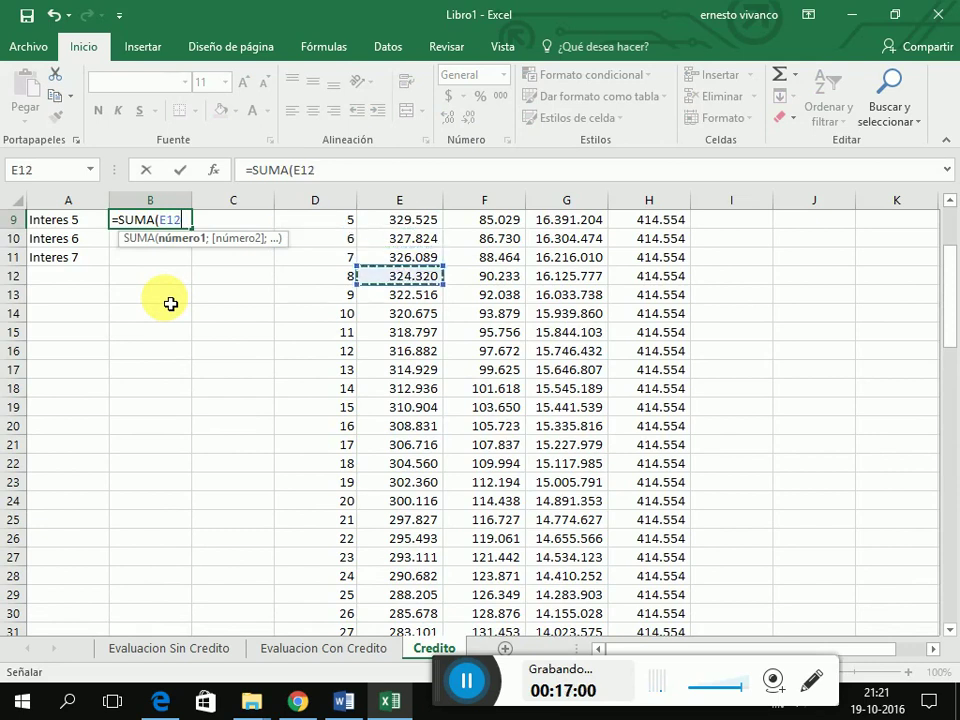
key("Down")
key("Down")
key("Down")
key("Down")
key("Down")
key("Down")
key("Down")
key("Down")
key("Down")
key("Down")
key("Down")
key("Down")
key("Down")
key("Down")
key("Down")
key("Down")
key("Down")
key("Down")
key("Down")
key("Down")
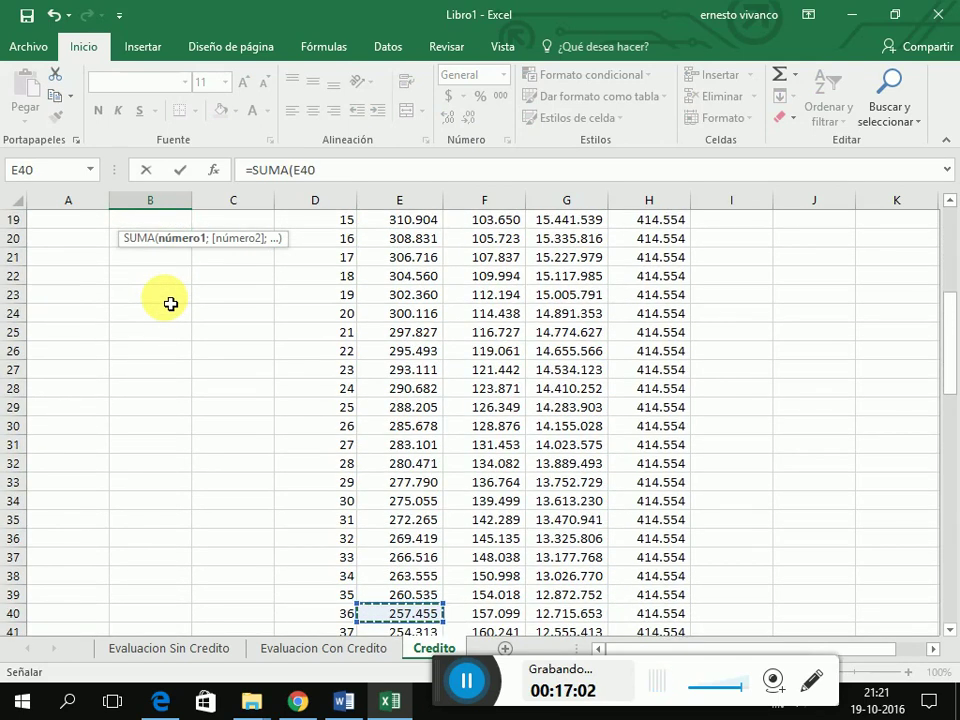
key("Down")
key("Down")
key("Down")
key("Down")
key("Down")
key("Down")
key("Down")
key("Down")
key("Down")
key("Down")
key("Down")
key("Down")
key("Down")
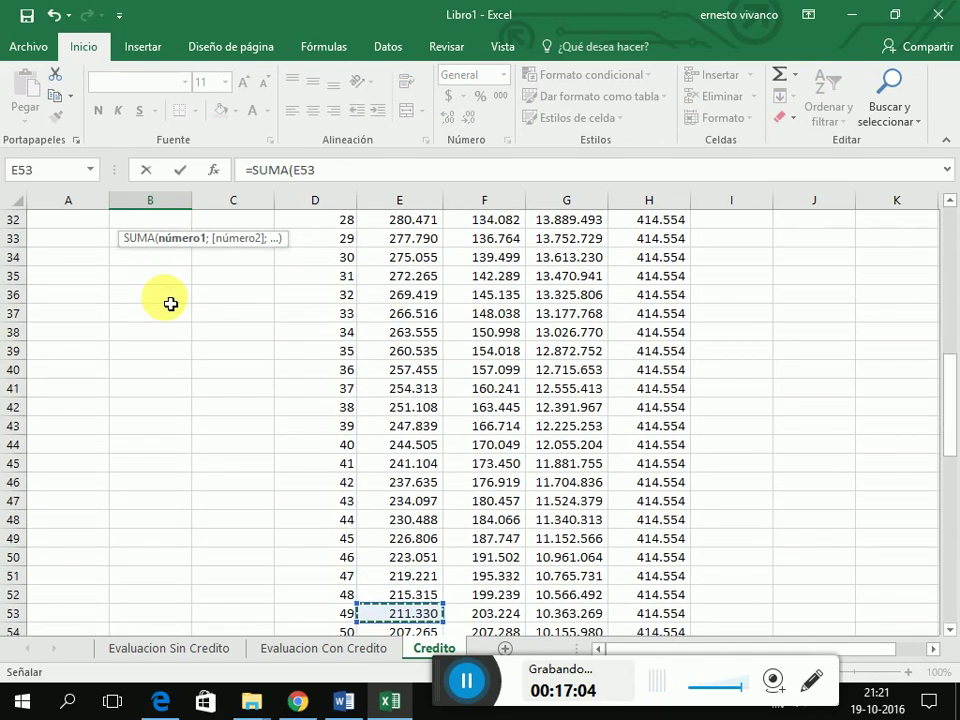
key("shift+Down")
key("shift+Down")
key("shift+Down")
key("shift+Down")
key("shift+Down")
key("shift+Down")
key("shift+Down")
key("shift+Down")
key("shift+Down")
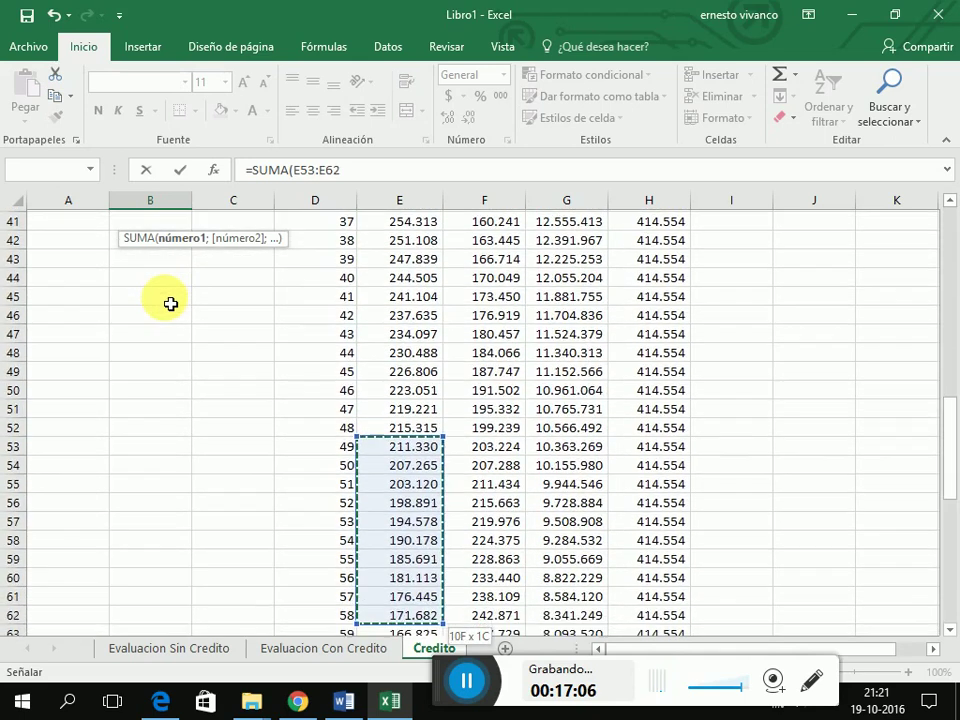
key("shift+Down")
key("shift+Down")
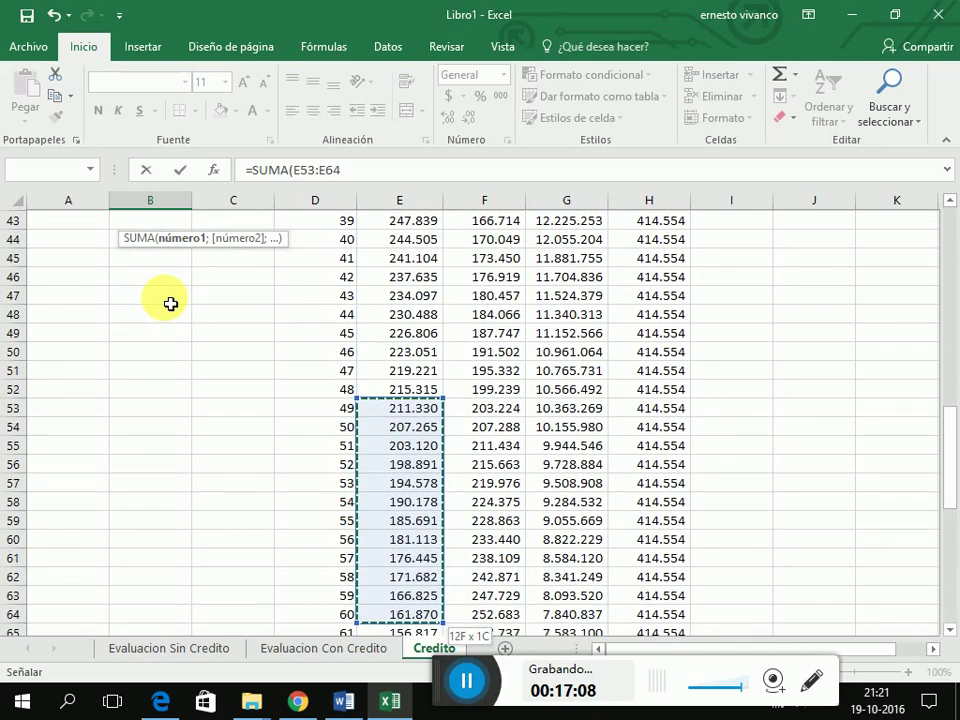
key("Return")
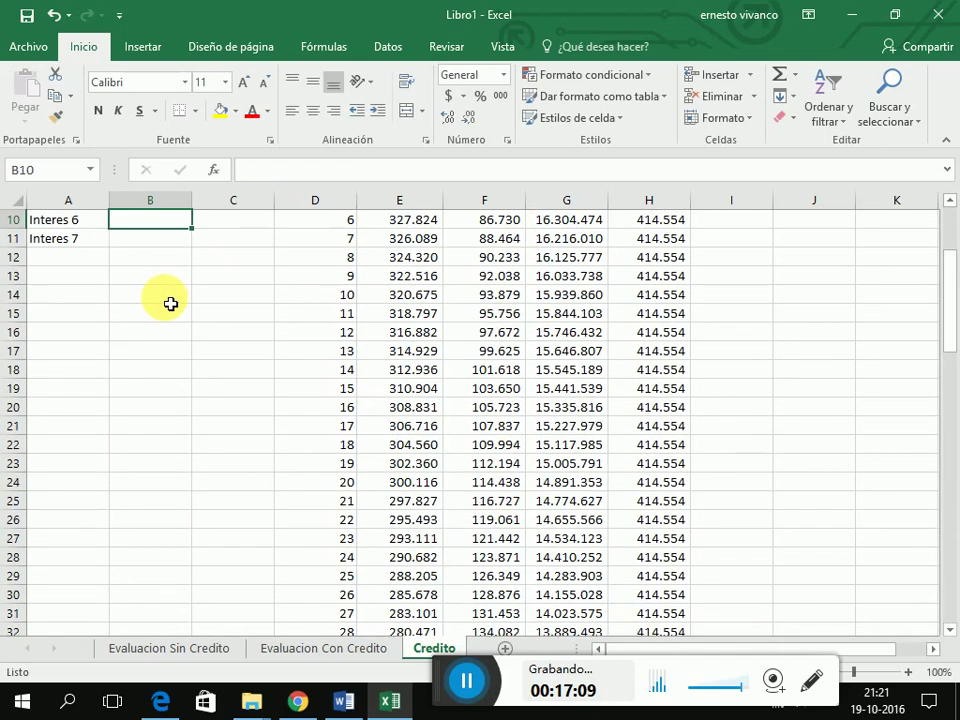
Step: Total the year 6 interest (months 61 to 72) in B10 with the formula =SUMA(E65:E76)
type("=SUMA(")
key("Right")
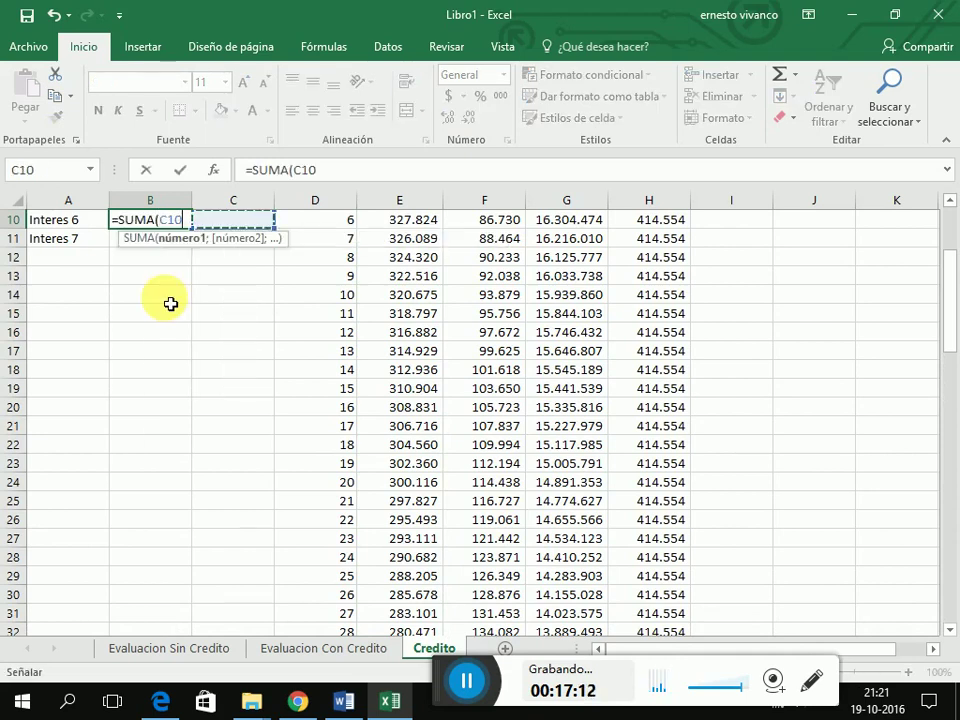
key("Right")
key("Right")
key("Down")
key("Down")
key("Down")
key("Down")
key("Down")
key("Down")
key("Down")
key("Down")
key("Down")
key("Down")
key("Down")
key("Down")
key("Down")
key("Down")
key("Down")
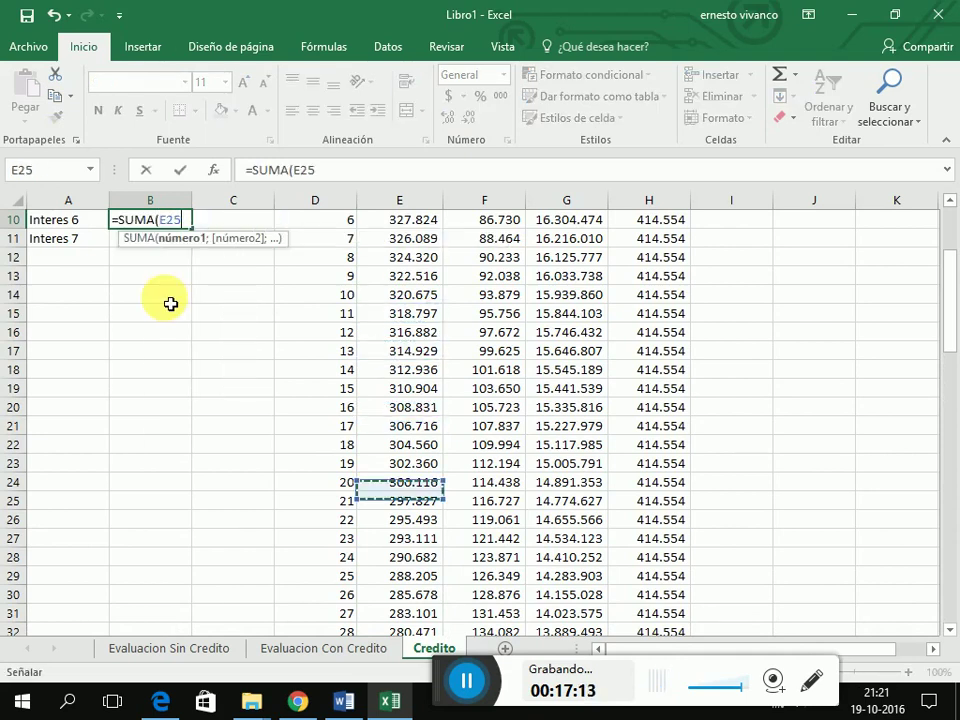
key("Down")
key("Down")
key("Down")
key("Down")
key("Down")
key("Down")
key("Down")
key("Down")
key("Down")
key("Down")
key("Down")
key("Down")
key("Down")
key("Down")
key("Down")
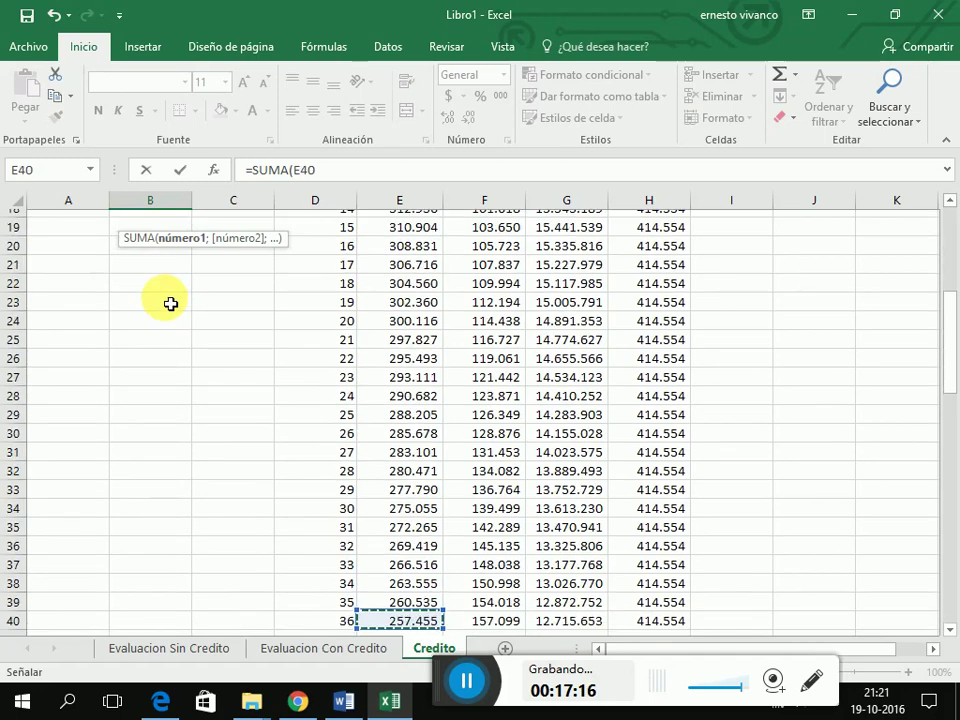
key("Down")
key("Down")
key("Down")
key("Down")
key("Down")
key("Down")
key("Down")
key("Down")
key("Down")
key("Down")
key("Down")
key("Down")
key("Down")
key("Down")
key("Down")
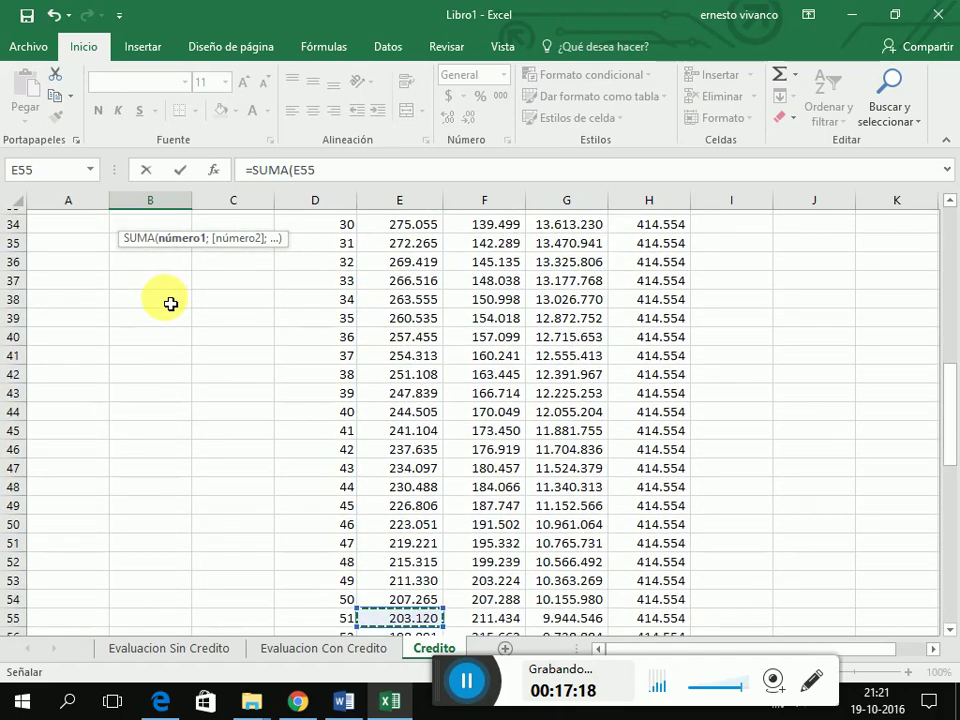
key("Down")
key("Down")
key("Down")
key("Down")
key("Down")
key("Down")
key("Down")
key("Down")
key("Down")
key("Down")
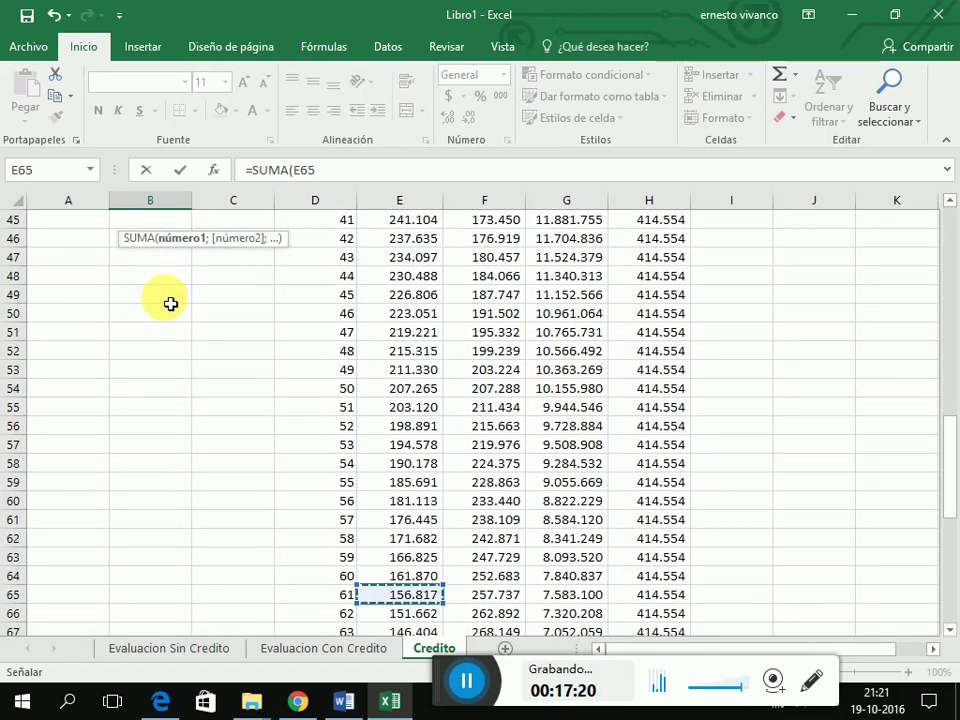
key("shift+Down")
key("shift+Down")
key("shift+Down")
key("shift+Down")
key("shift+Down")
key("shift+Down")
key("shift+Down")
key("shift+Down")
key("shift+Down")
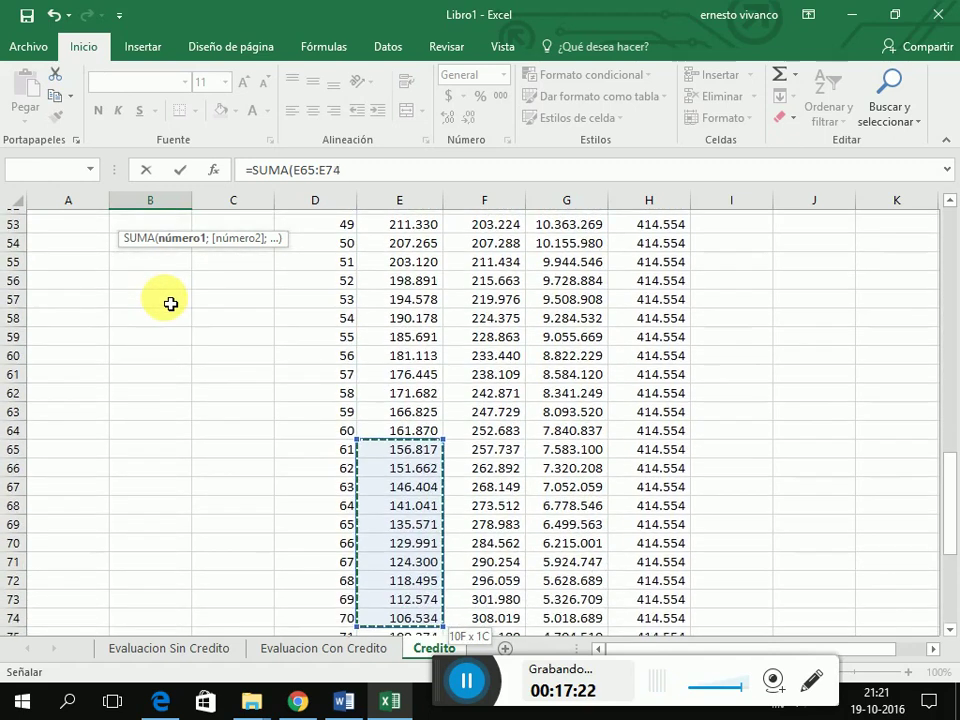
key("shift+Down")
key("shift+Down")
key("Return")
Step: Total the year 7 interest (months 73 to 84) in B11 with the formula =SUMA(E77:E88)
key("Return")
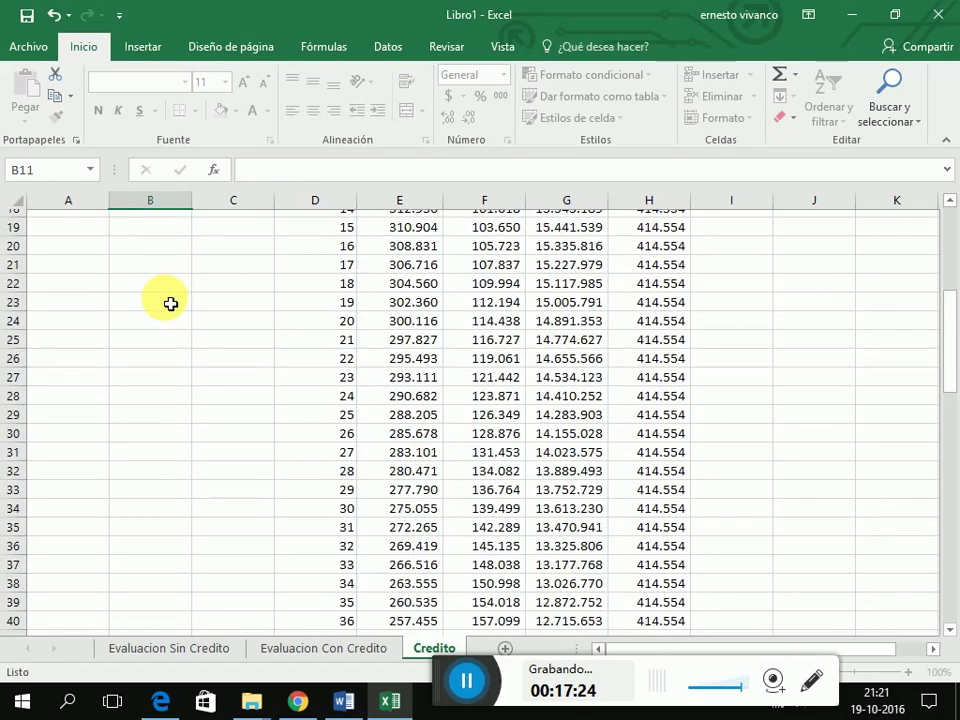
key("Return")
key("Up")
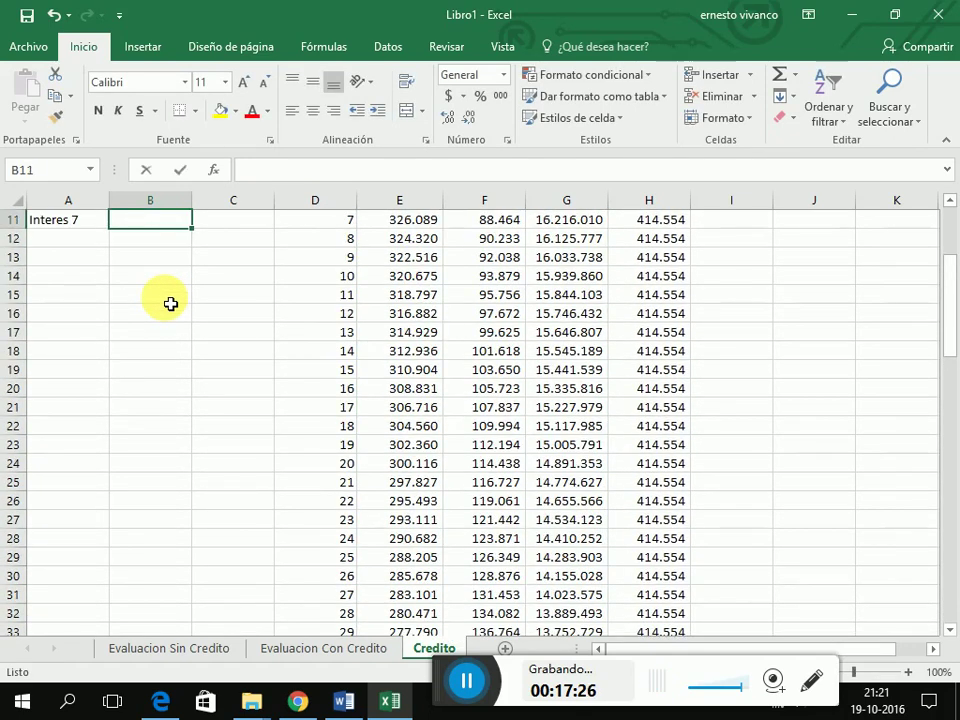
type("=SUMA(")
key("Right")
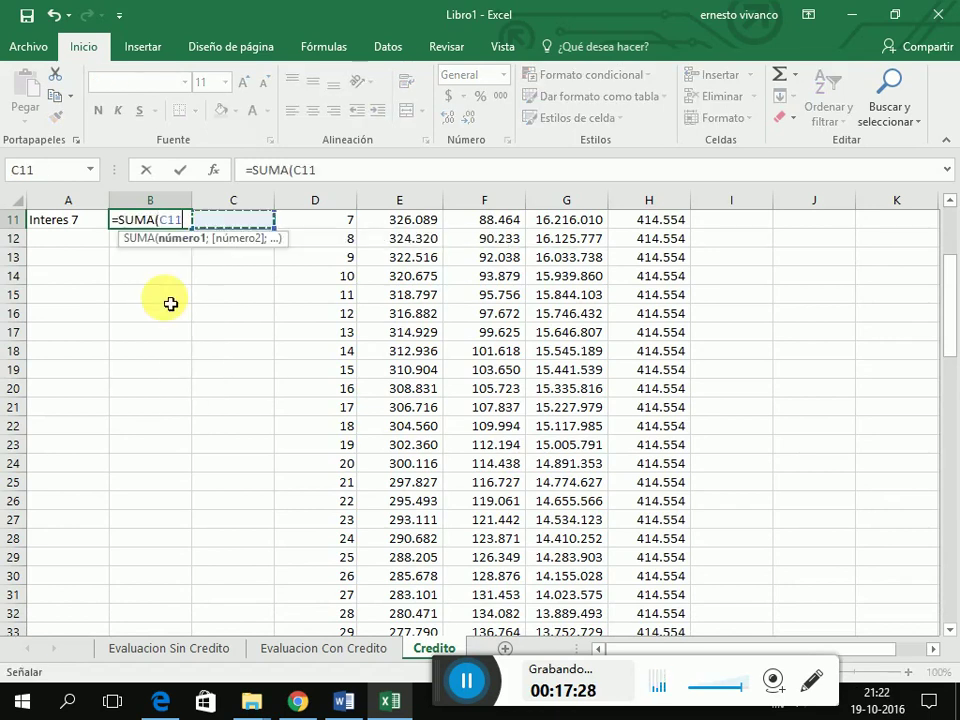
key("Right")
key("Right")
key("Right")
key("Down")
key("Down")
key("Down")
key("Left")
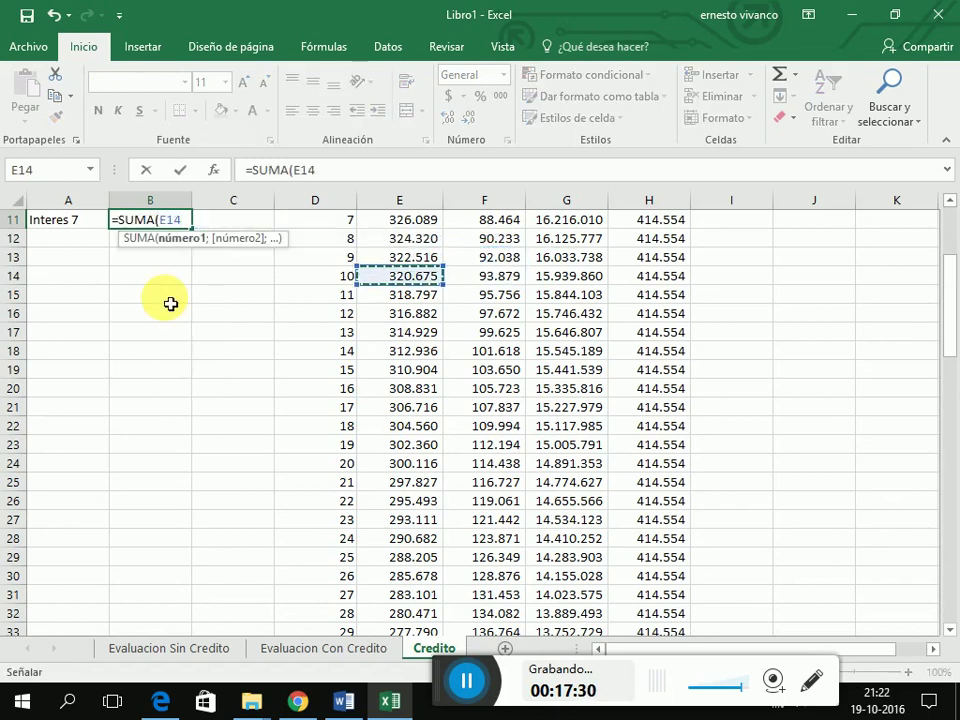
key("ctrl+Down")
key("Up")
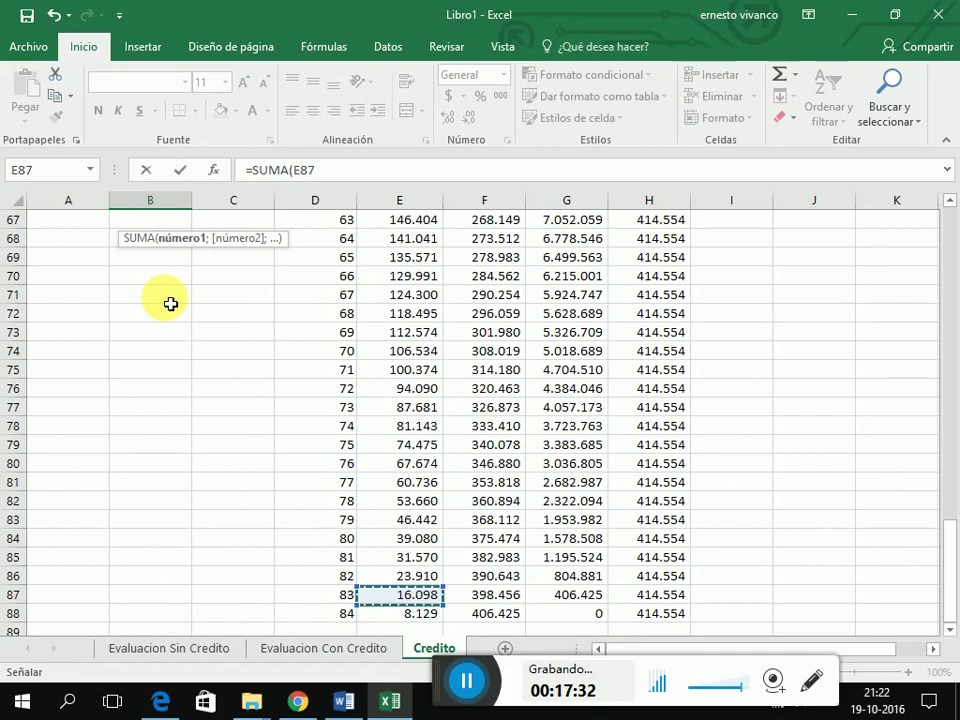
key("Up")
key("Up")
key("Up")
key("Up")
key("Up")
key("Up")
key("Up")
key("Up")
key("Up")
key("Up")
key("Up")
key("Down")
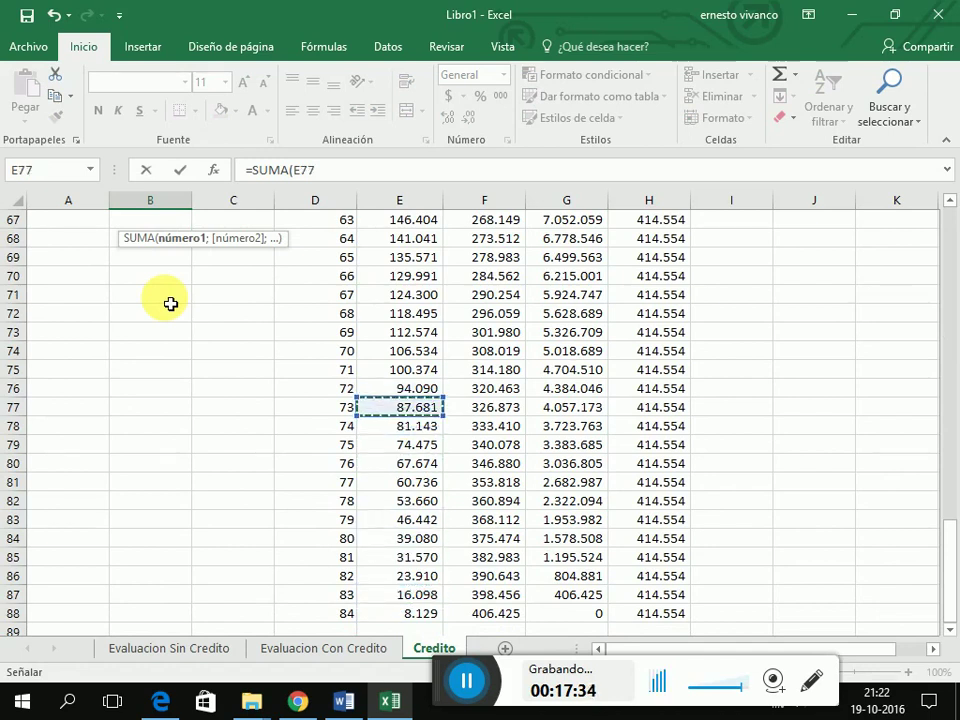
key("shift+Down")
key("shift+Down")
key("shift+Down")
key("shift+Down")
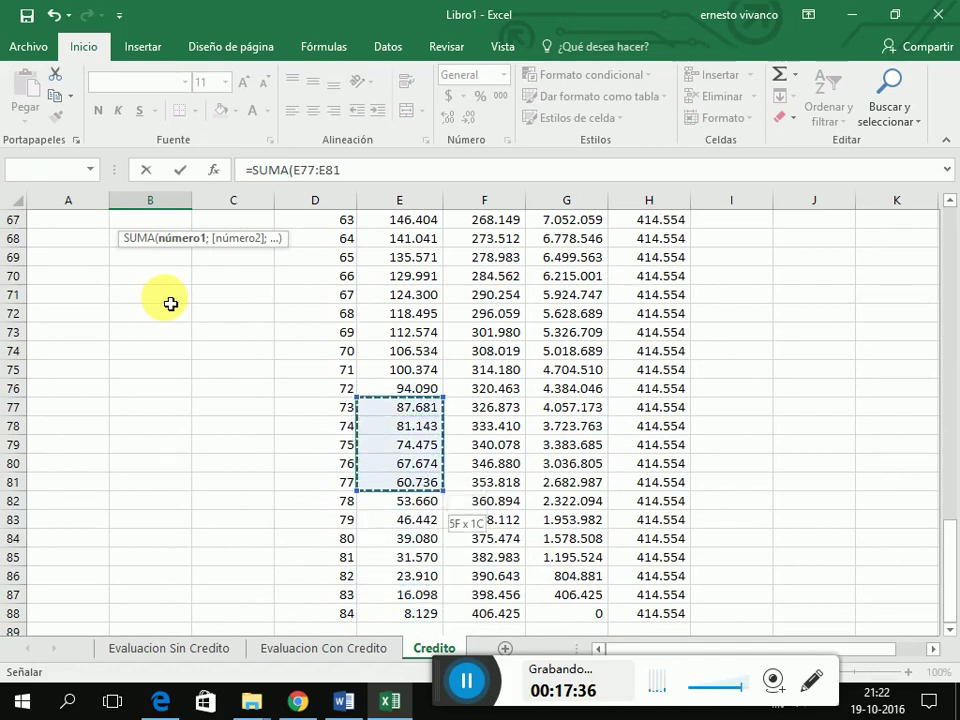
key("shift+Down")
key("shift+Down")
key("shift+Down")
key("shift+Down")
key("shift+Down")
key("shift+Down")
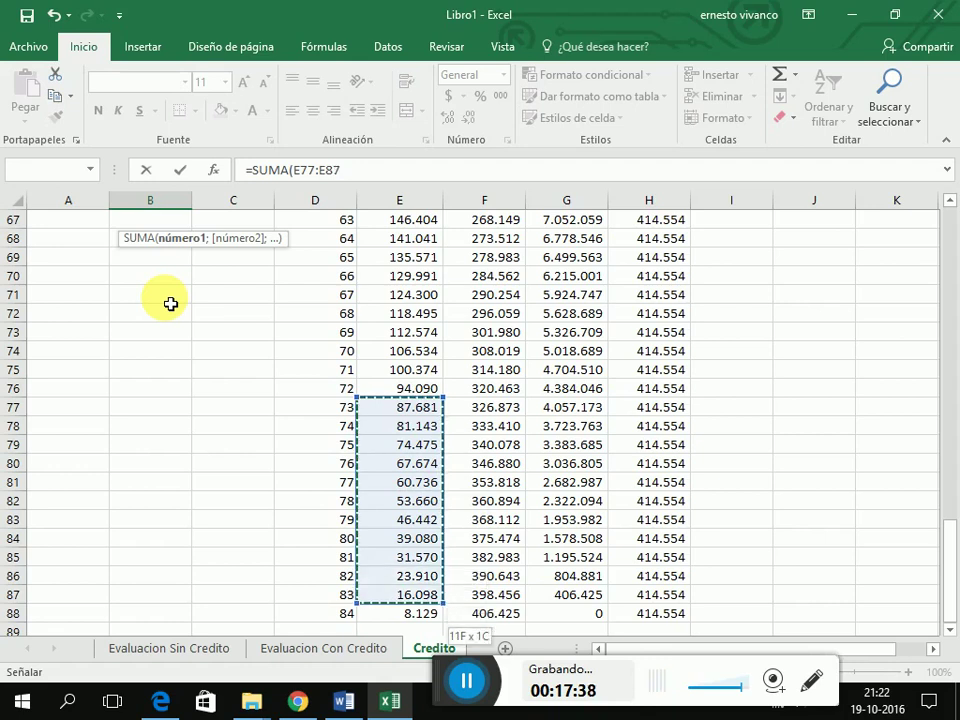
key("shift+Down")
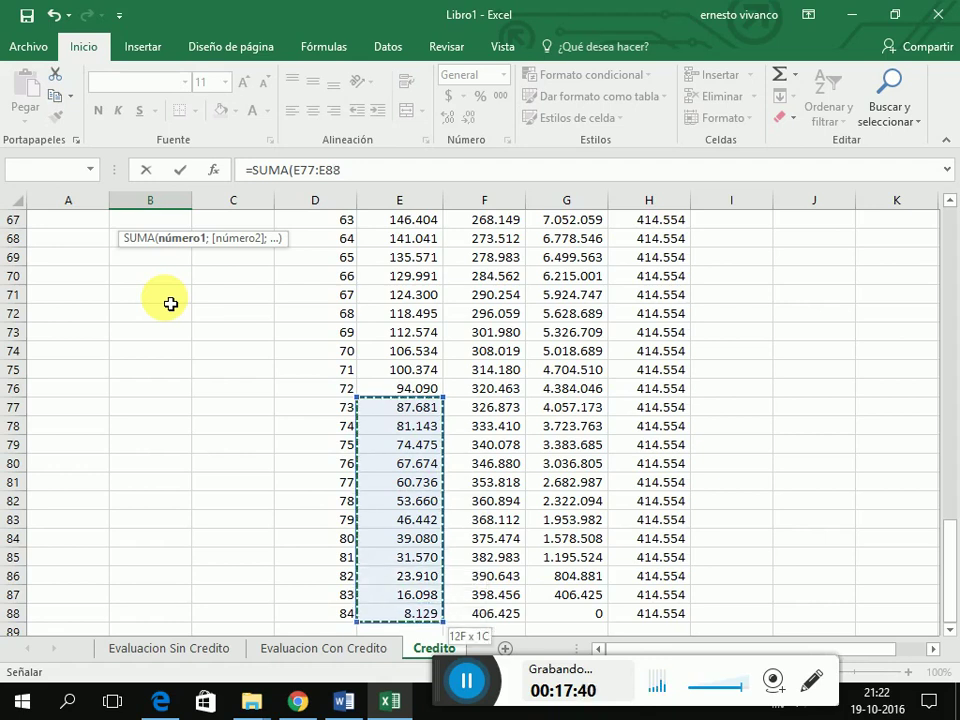
key("Return")
Step: Copy the seven yearly interest totals in B5:B11 of the Credito sheet
key("Up")
key("Up")
key("Up")
key("Up")
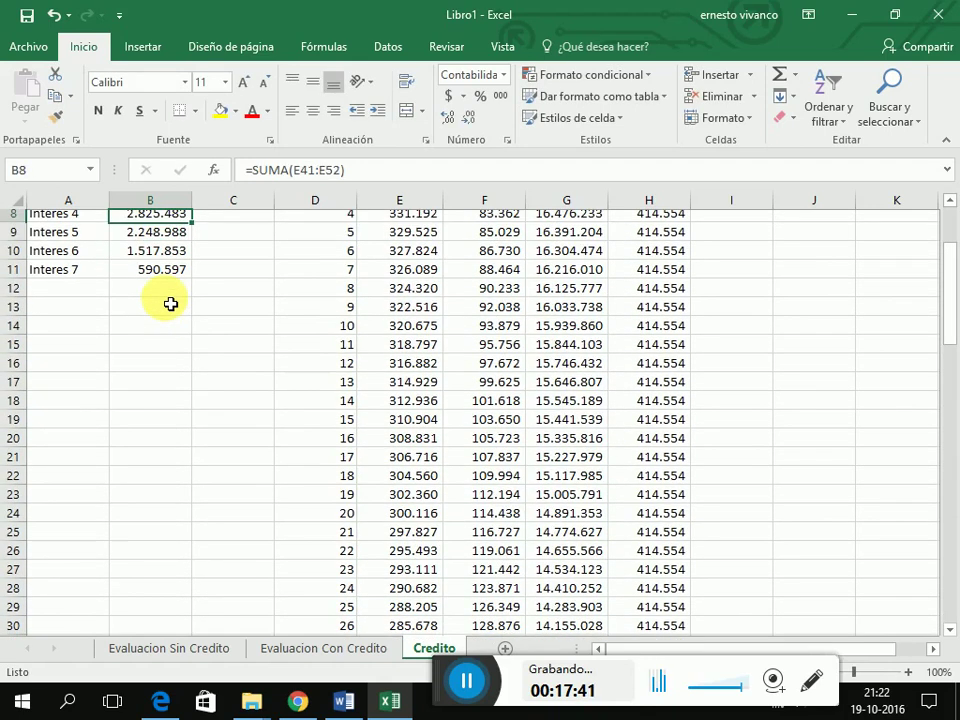
key("ctrl+Home")
key("Down")
key("Down")
key("Down")
key("Down")
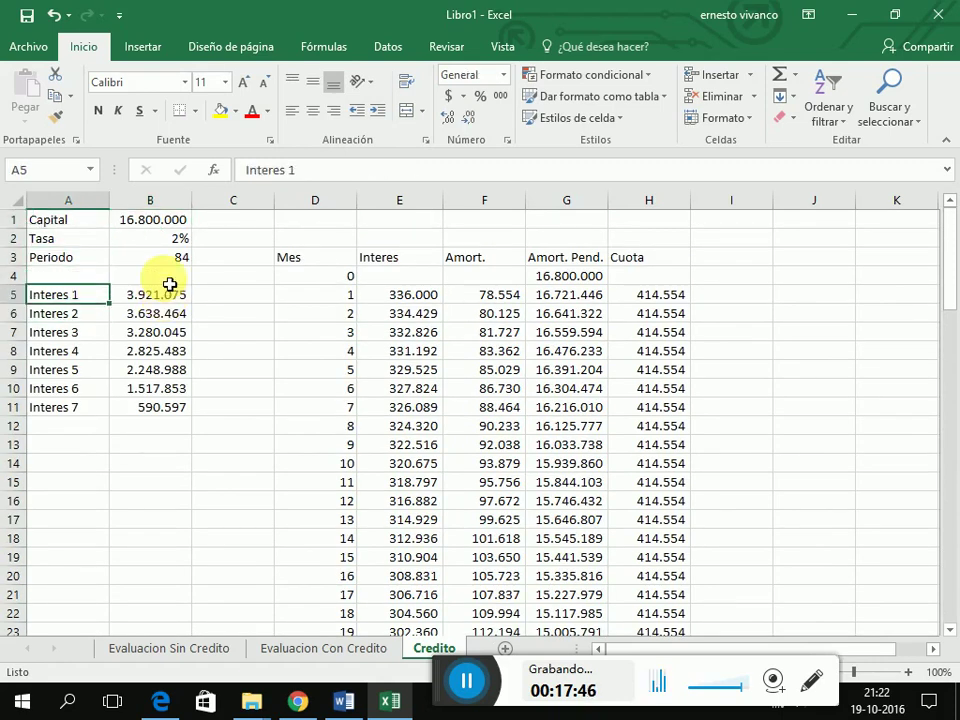
left_click(155, 294)
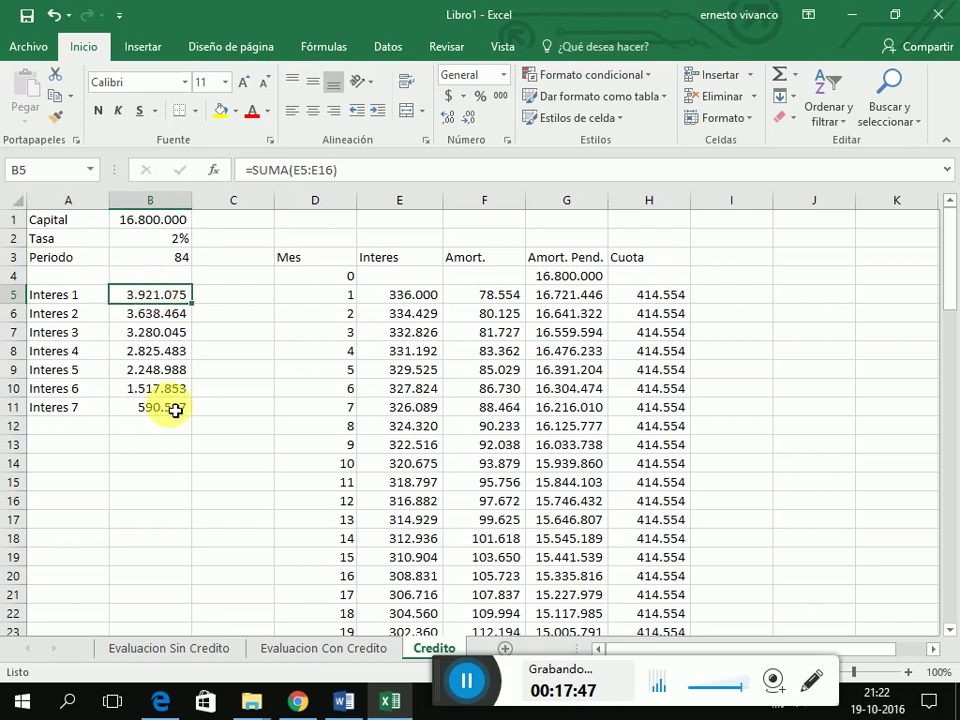
mouse_move(175, 410)
left_mouse_down()
mouse_move(182, 424)
mouse_move(176, 411)
left_mouse_up()
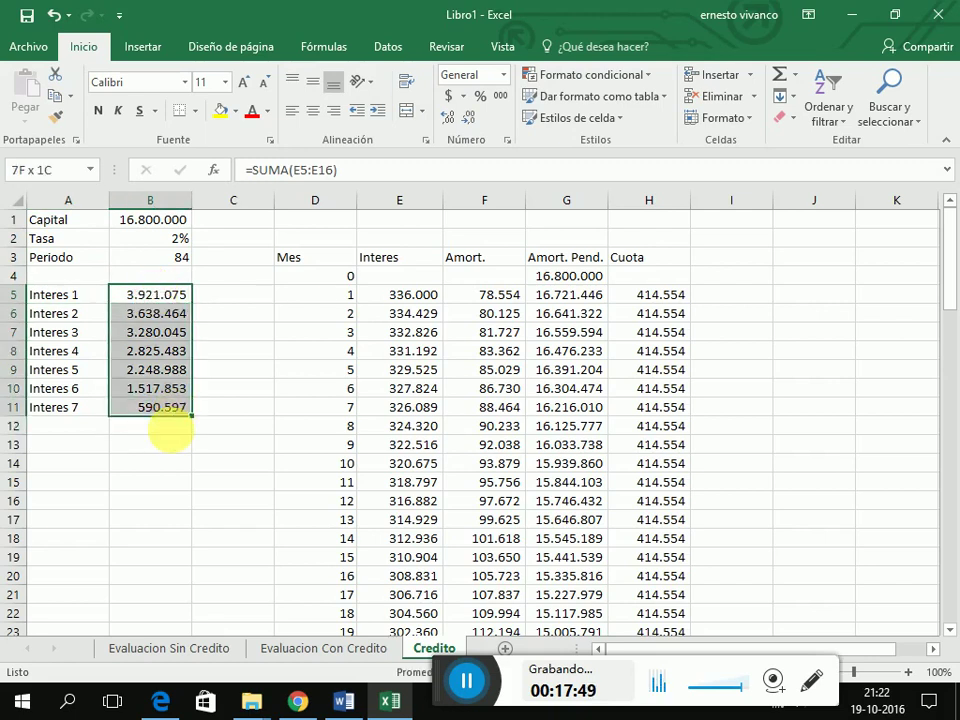
key("ctrl+c")
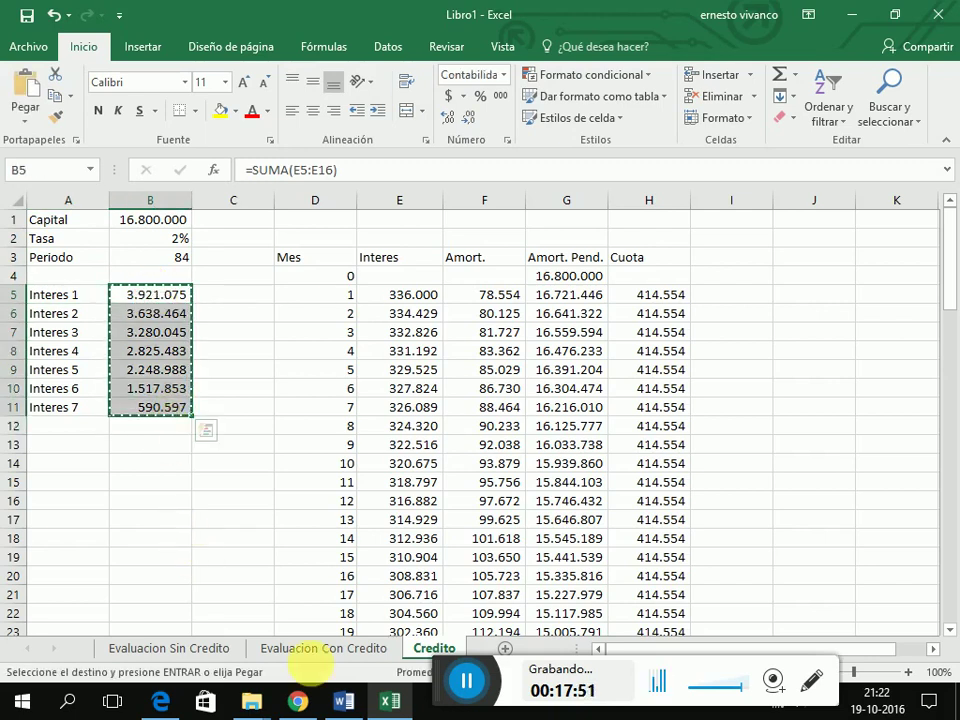
Step: Paste the copied totals as transposed values into the Interes row of Evaluacion Con Credito, starting at D6
left_click(314, 649)
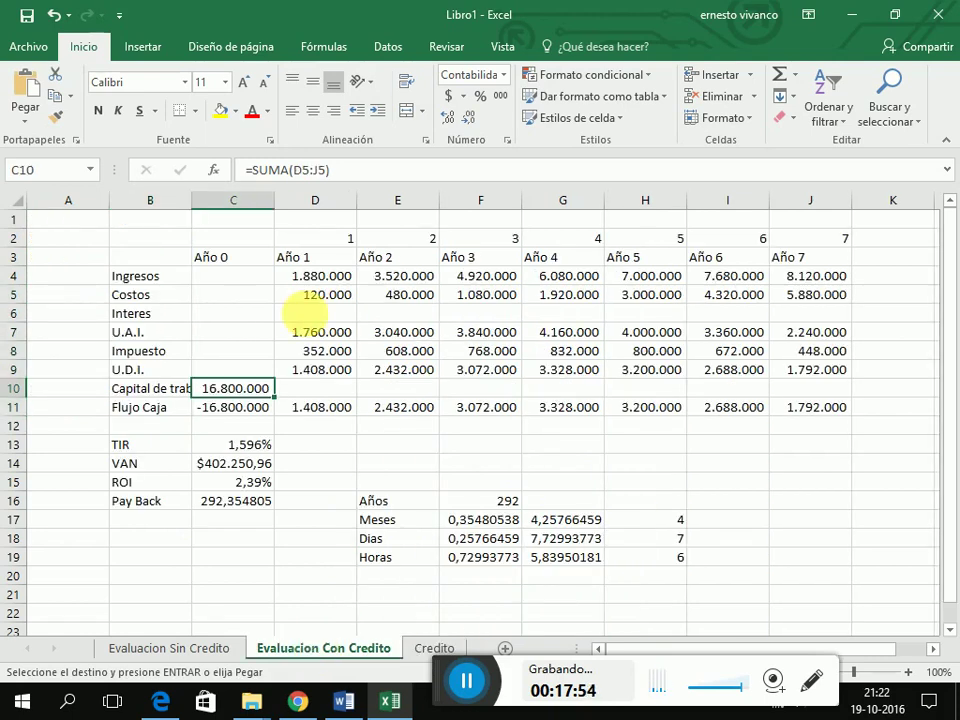
left_click(308, 313)
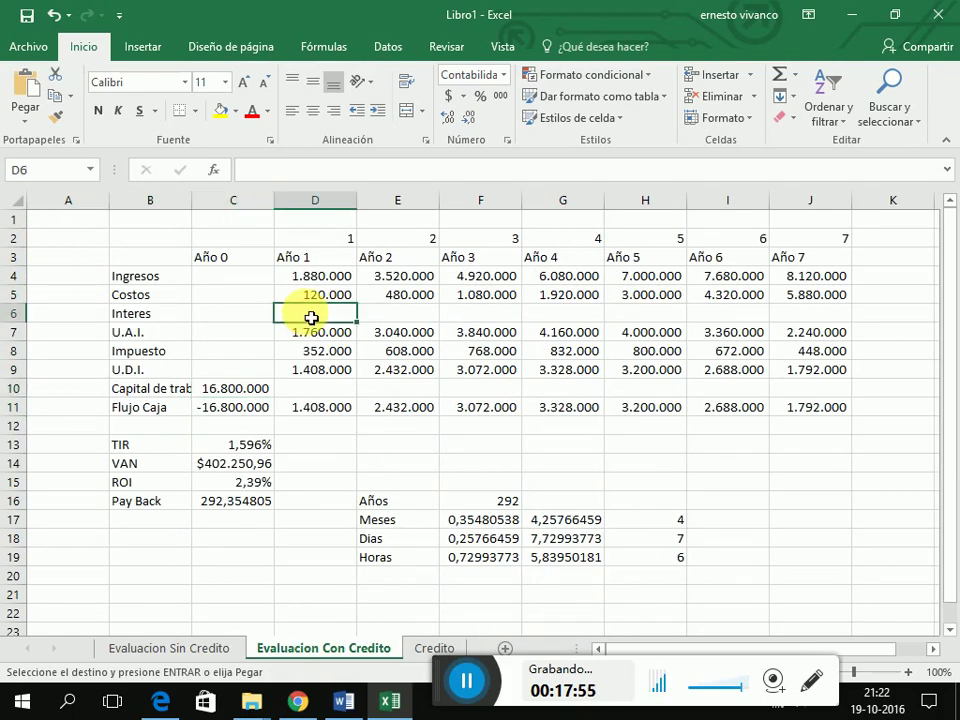
left_click(23, 118)
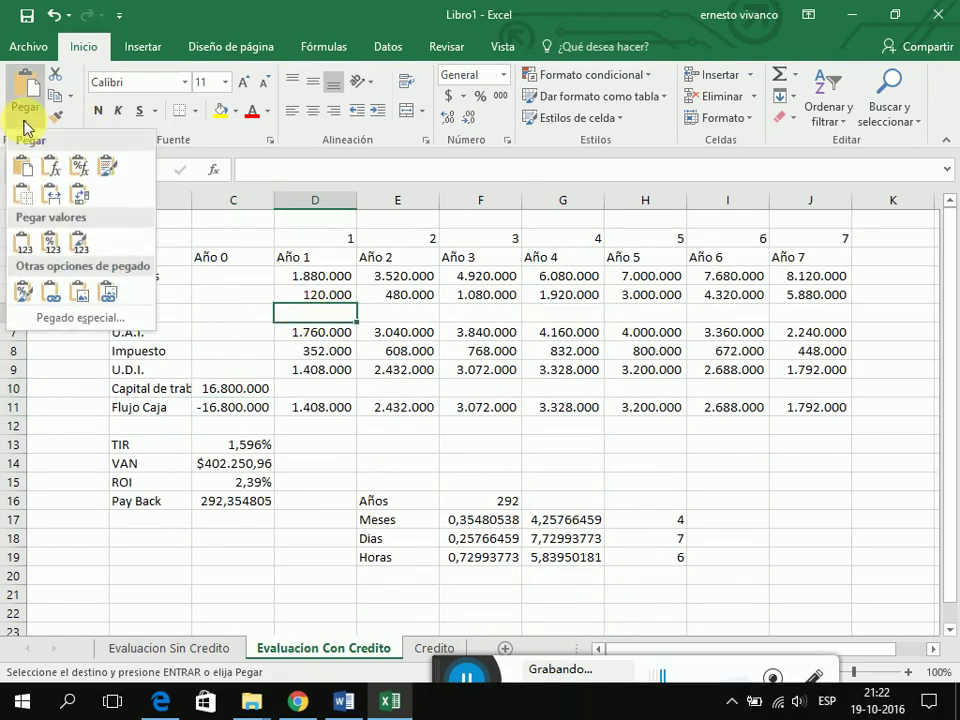
left_click(57, 320)
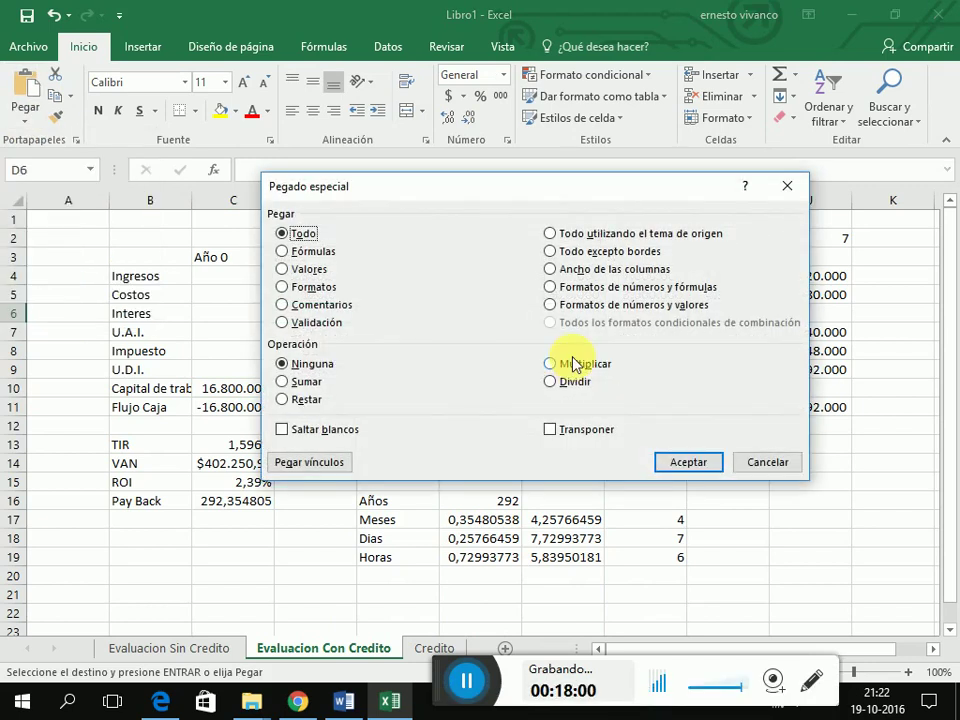
left_click(562, 431)
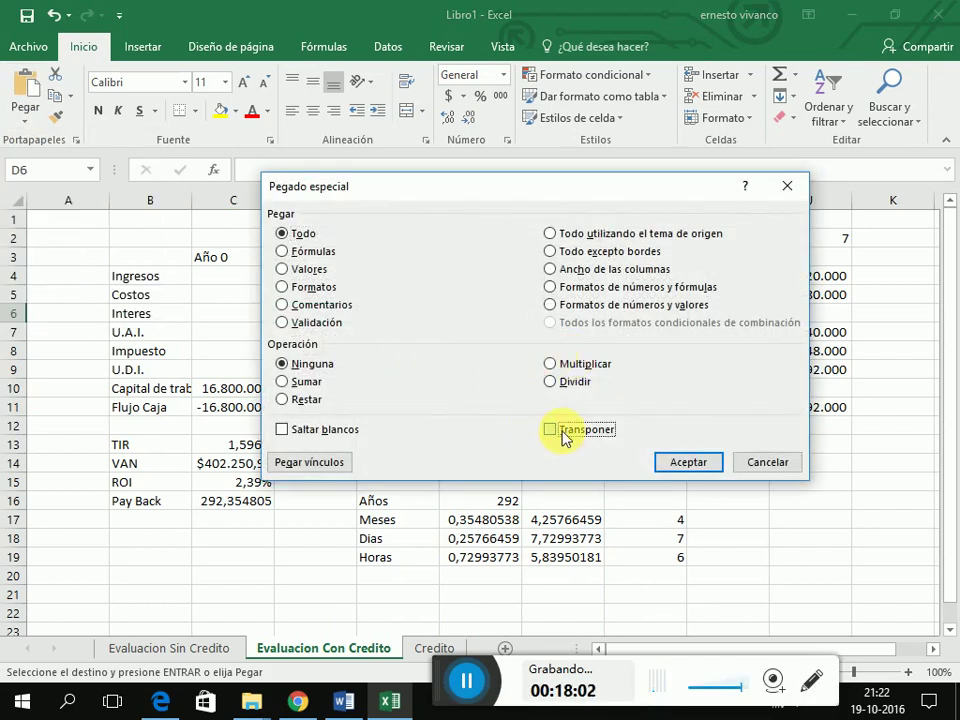
left_click(292, 272)
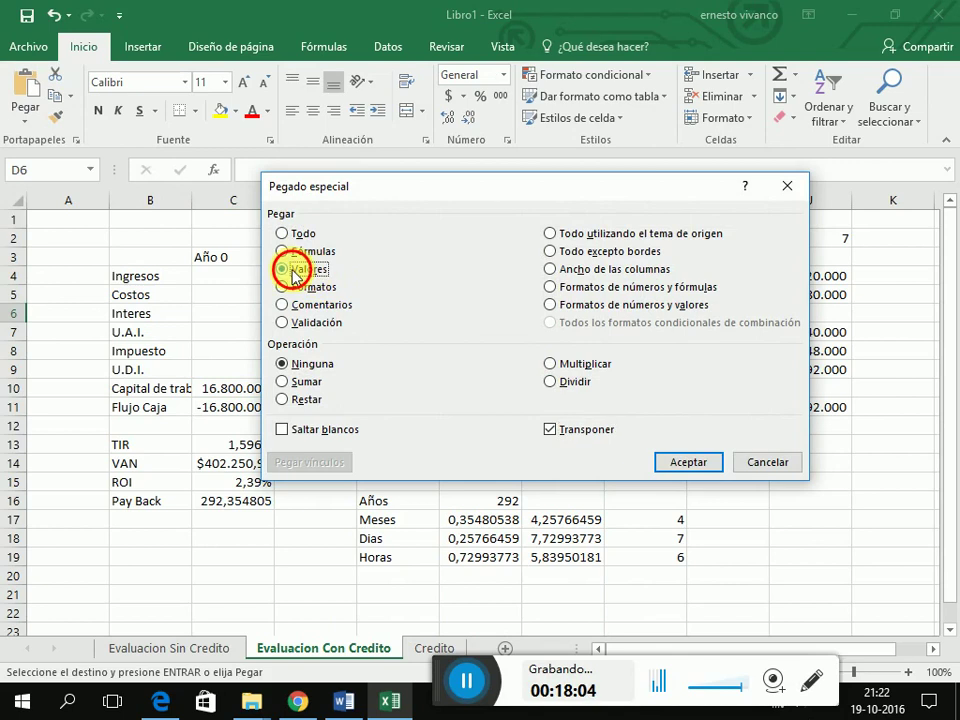
left_click(661, 460)
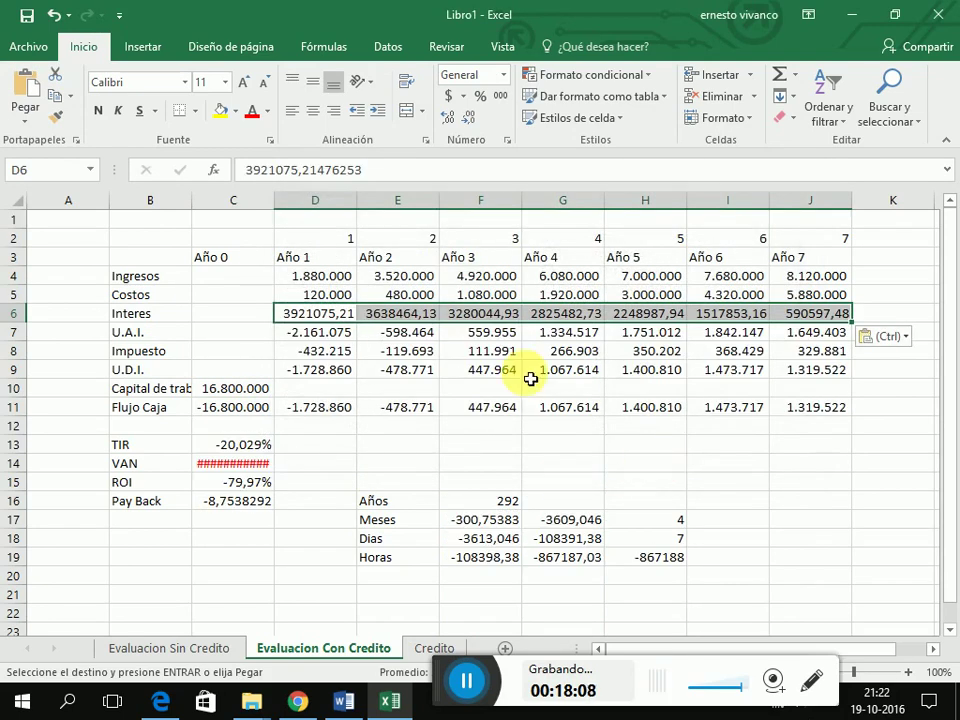
Step: Format the Interes row with thousands separators and no decimals, and widen column C to fit the VAN value
left_click(497, 99)
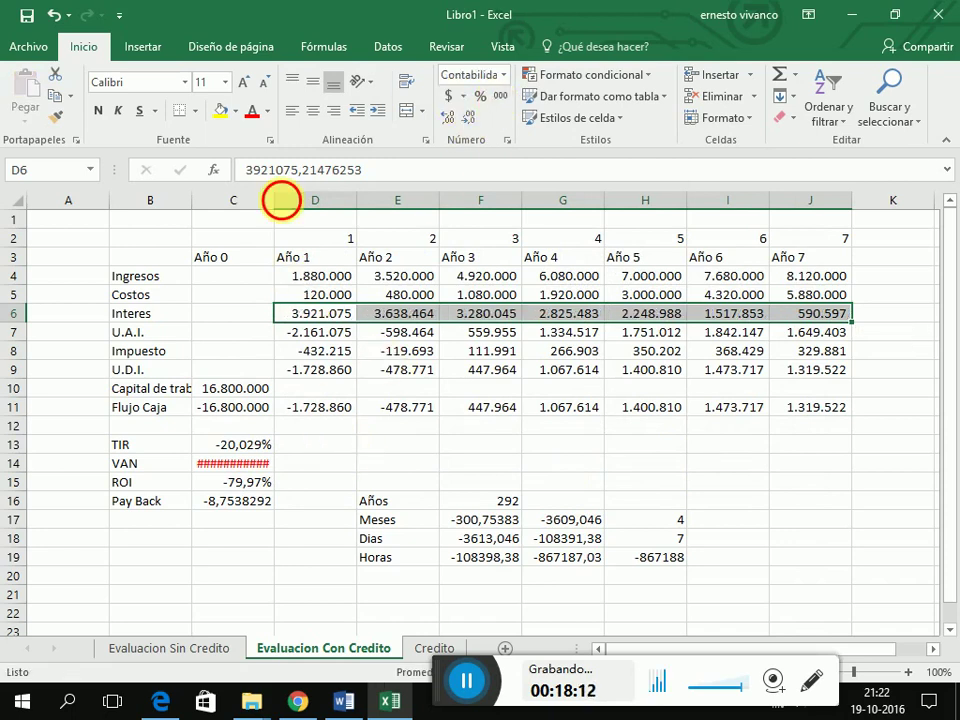
left_click_drag(281, 200, 296, 200)
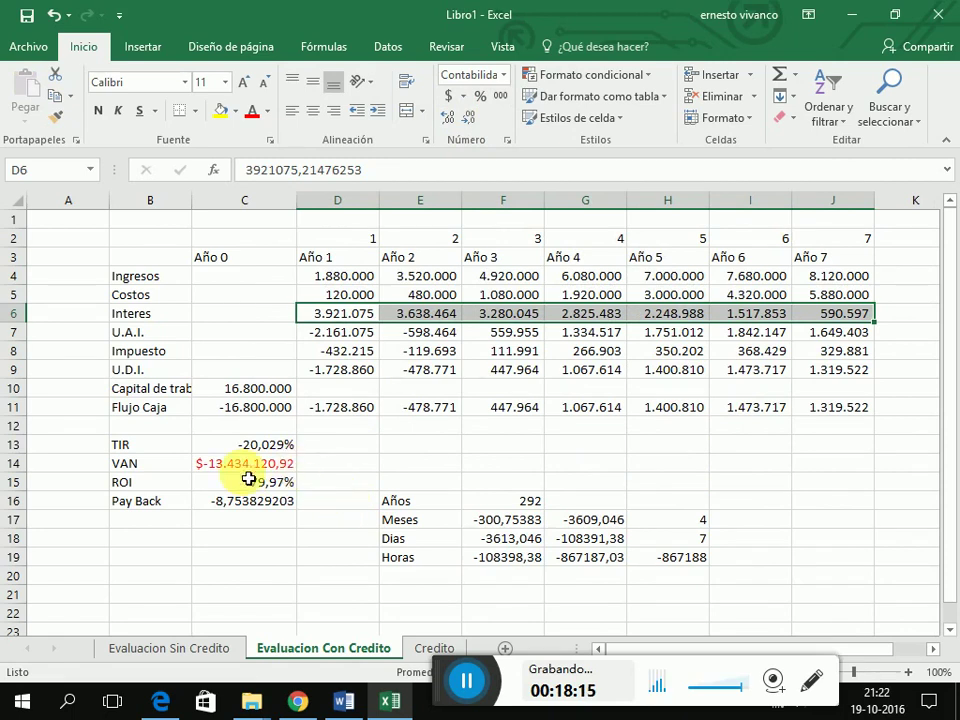
left_click(261, 446)
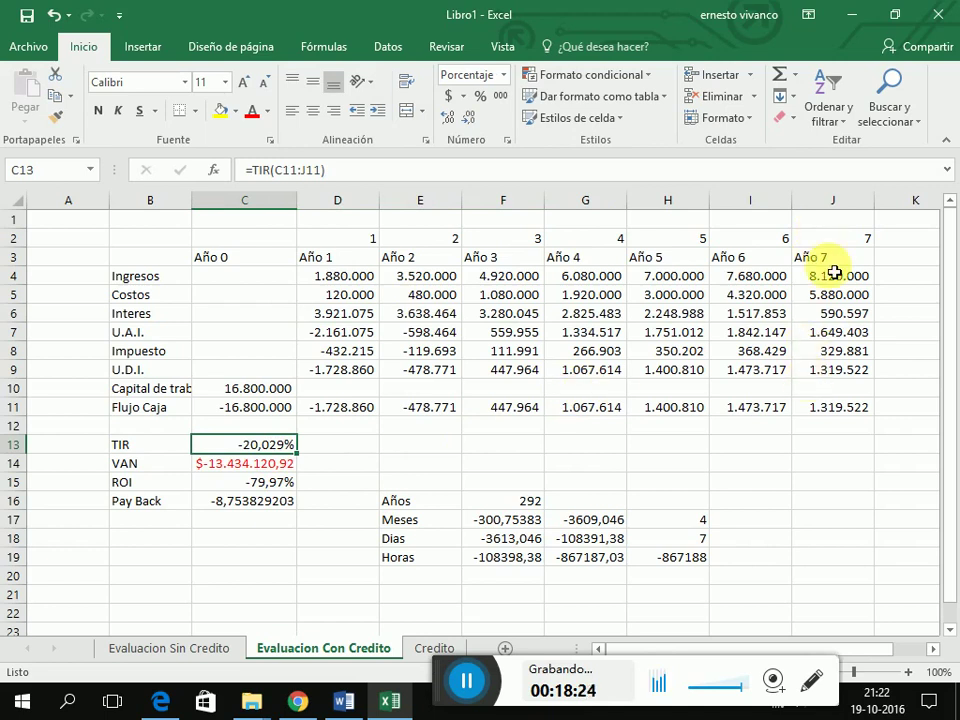
Step: Remove the Año 7 data in column J from the evaluation with credit
left_click(833, 201)
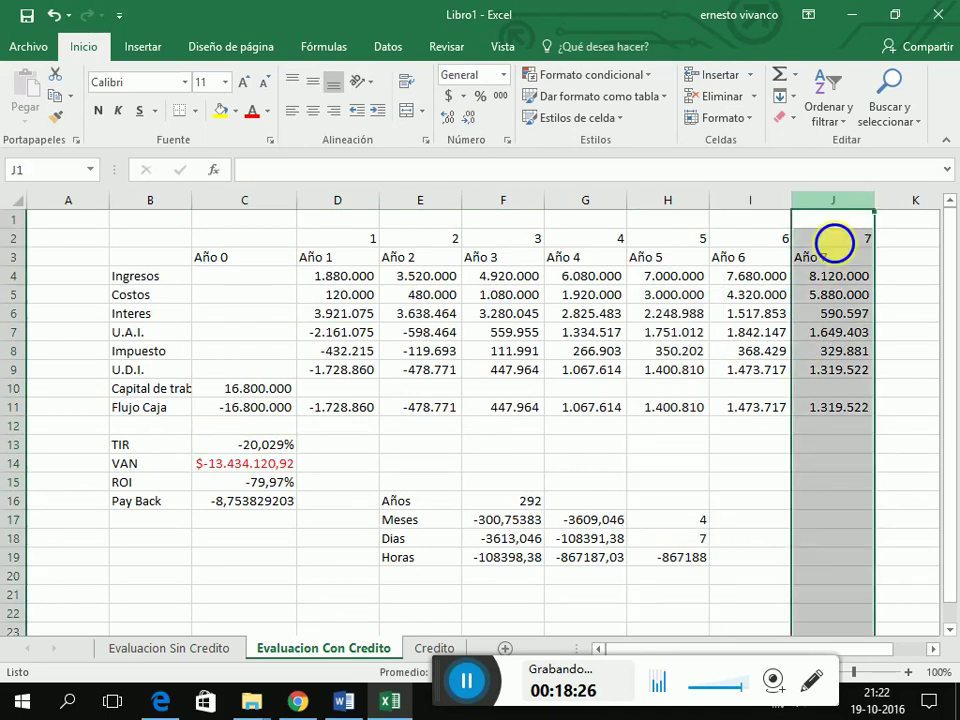
right_click(833, 242)
left_click(748, 392)
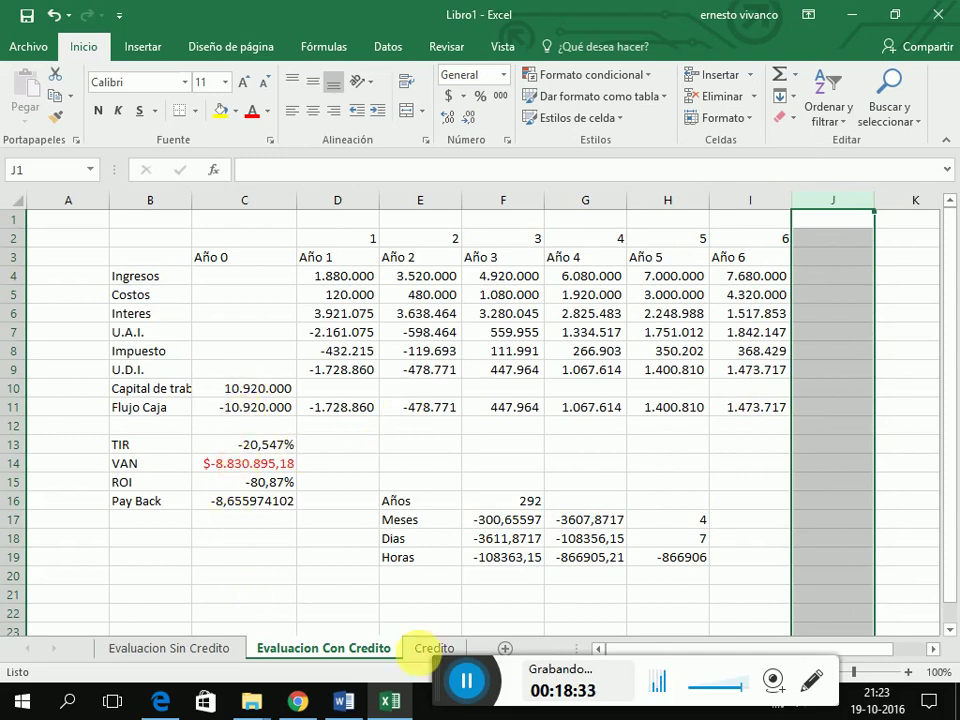
Step: Set the loan period in B3 of the Credito sheet to =6*12 and clear the Interes 7 entry in A11:B11
left_click(434, 647)
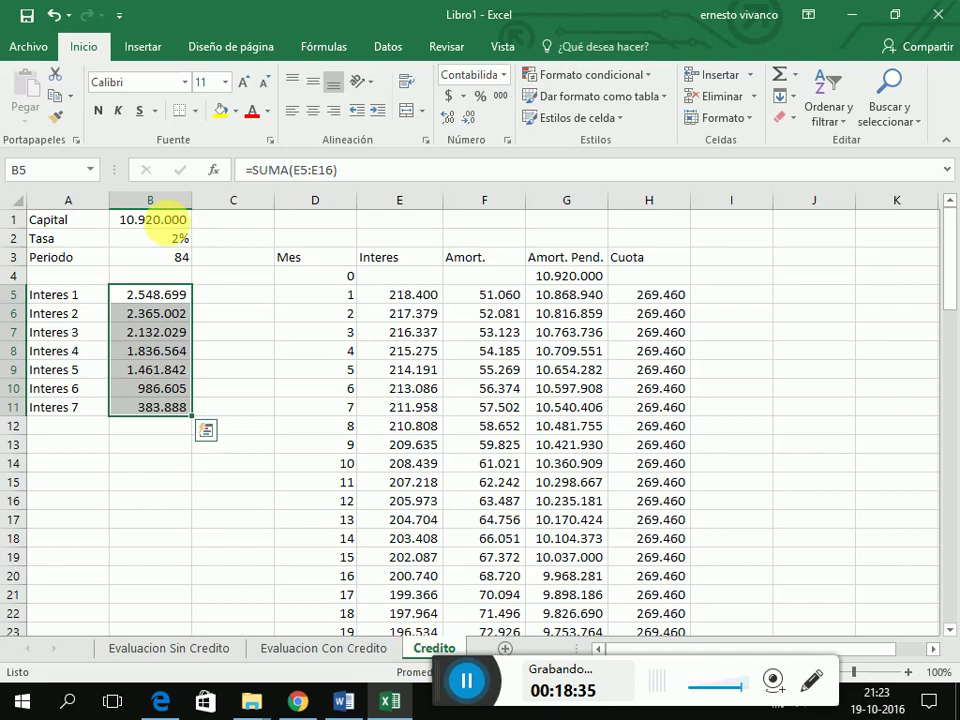
left_click(161, 258)
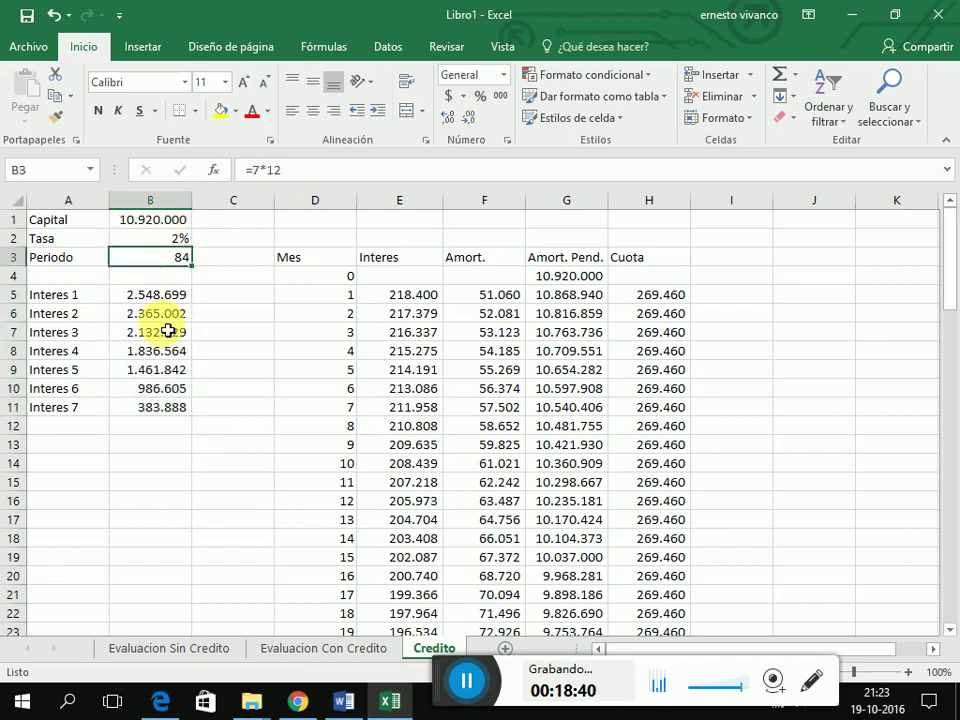
left_click(266, 177)
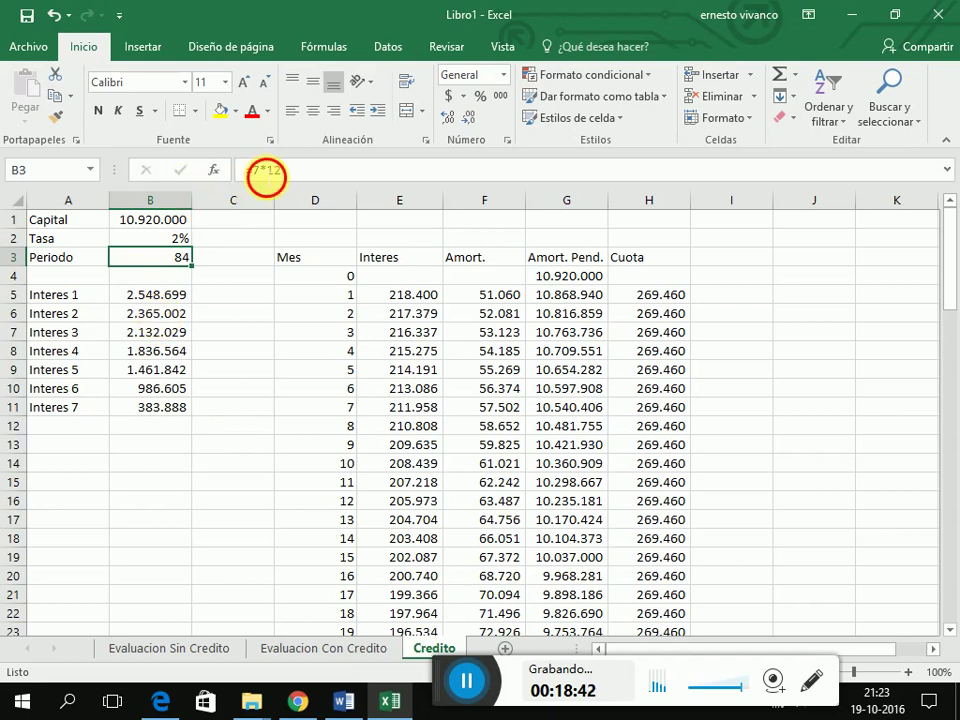
key("BackSpace")
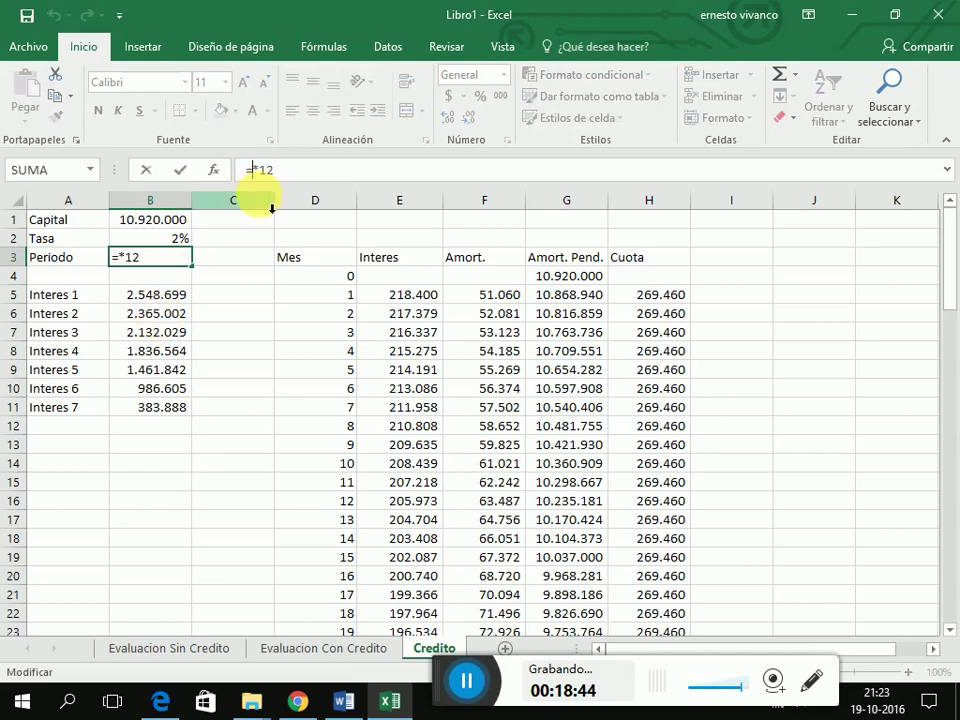
type("6")
key("Return")
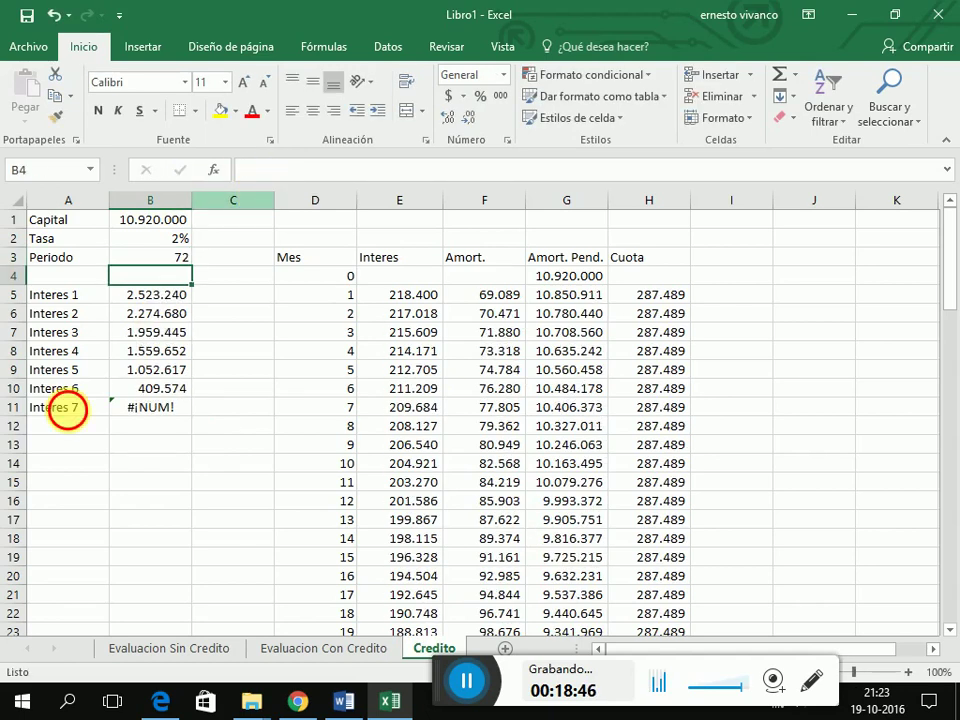
left_click_drag(67, 410, 137, 420)
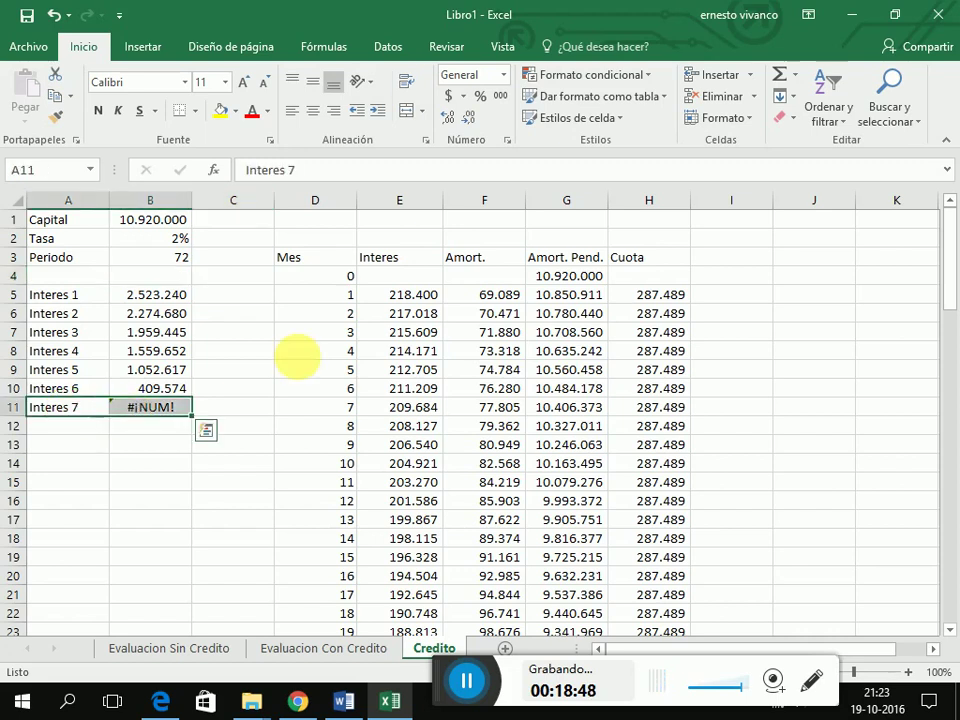
key("Delete")
Step: Clear the rows for months 73 to 84 (D77:H88) from the amortization table on the Credito sheet
left_click(401, 334)
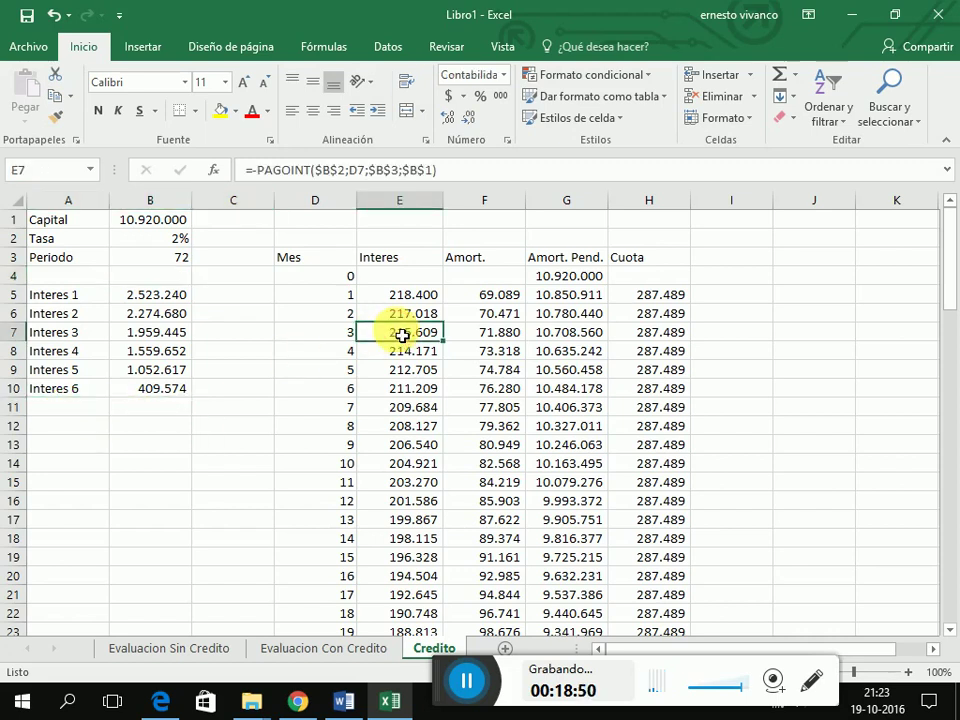
key("ctrl+Down")
scroll(365, 380, "down", 1)
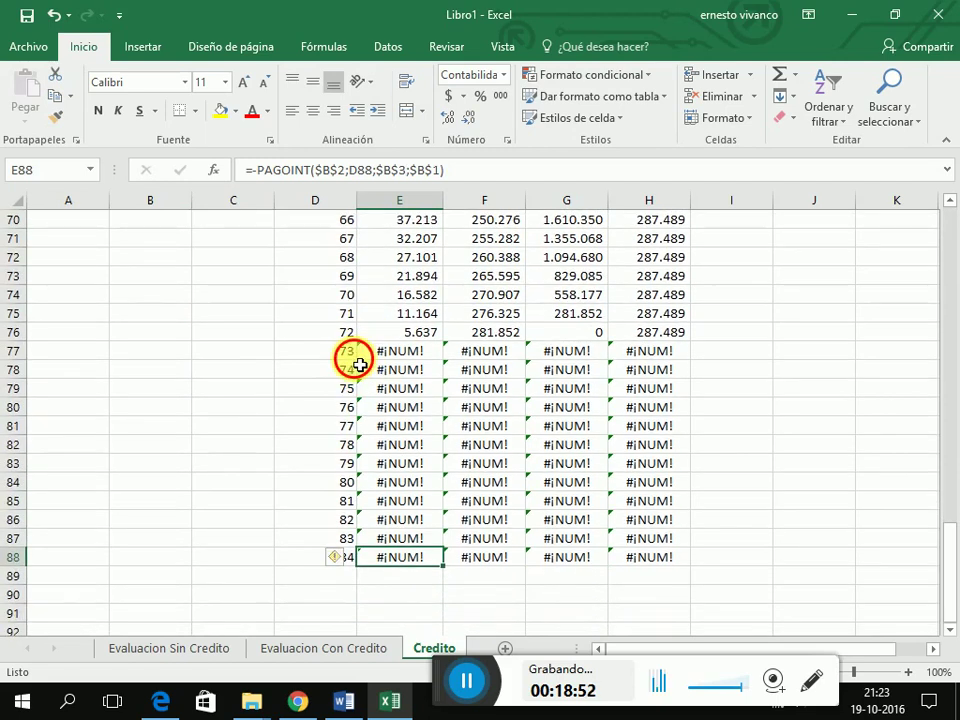
left_click_drag(358, 365, 626, 556)
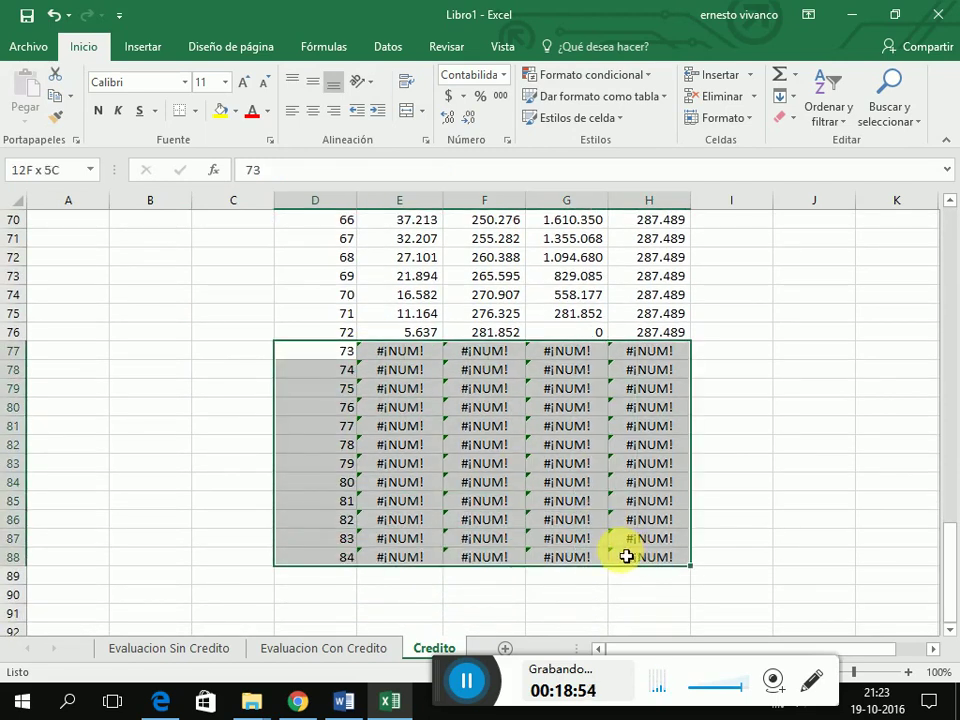
key("Delete")
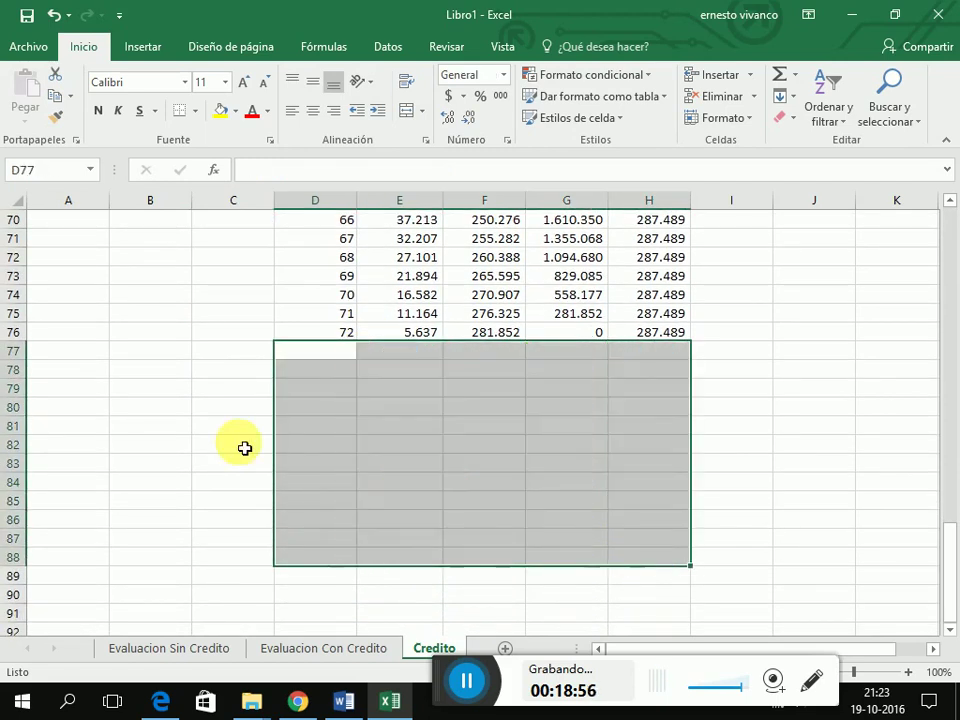
scroll(244, 448, "up", 20)
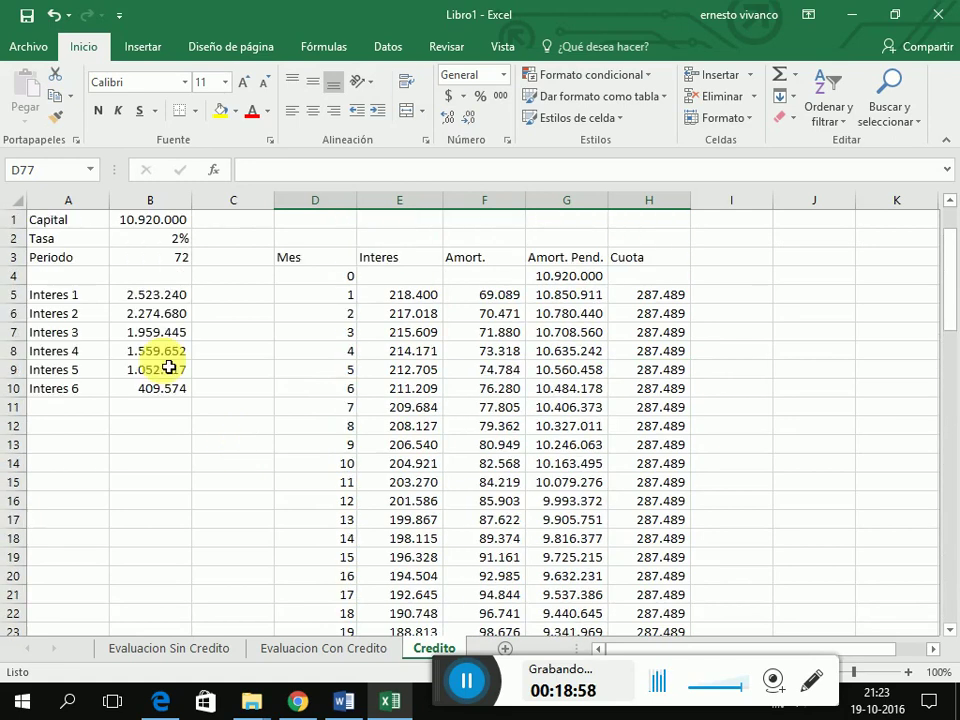
Step: Copy the Interes 1 to 6 totals in B5:B10 and paste them as transposed values into the Interes row of Evaluacion Con Credito from D6
left_click(141, 300)
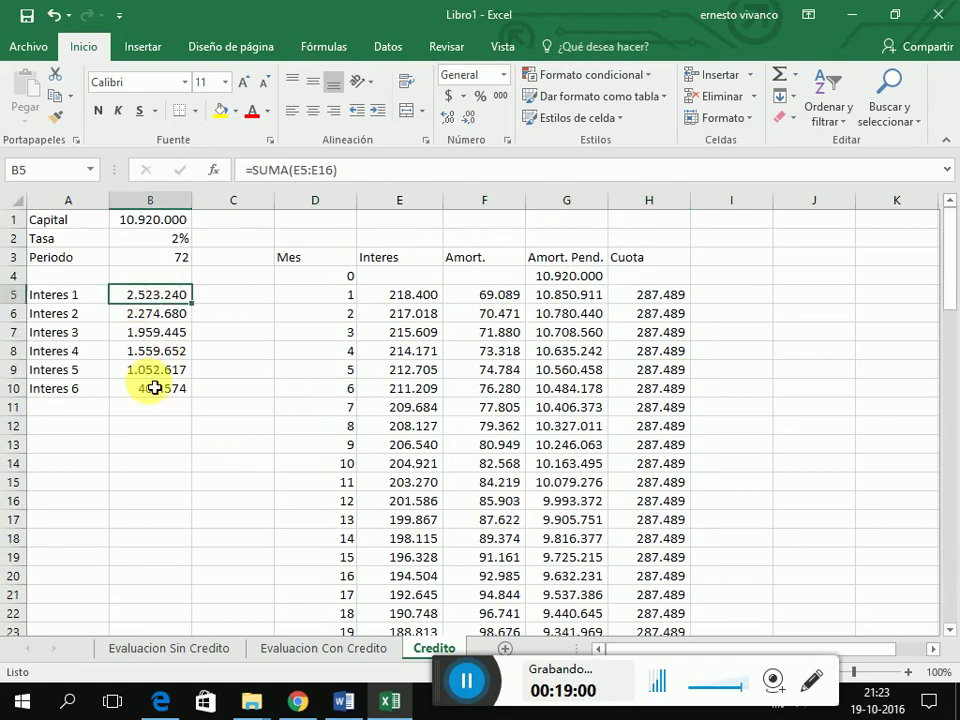
left_click_drag(155, 388, 154, 390)
key("ctrl+c")
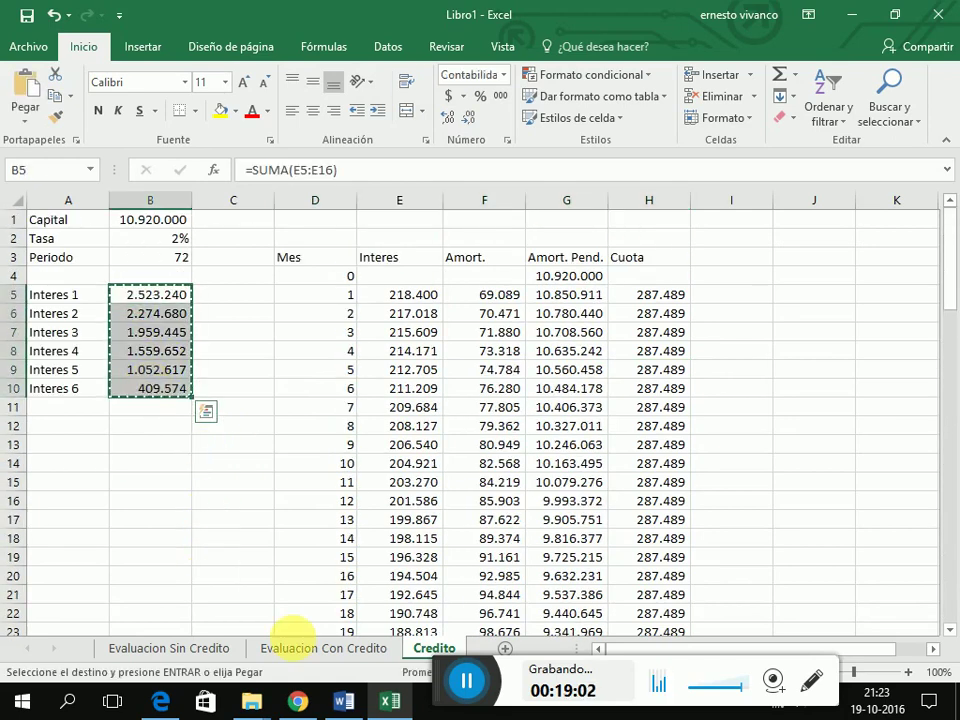
left_click(311, 646)
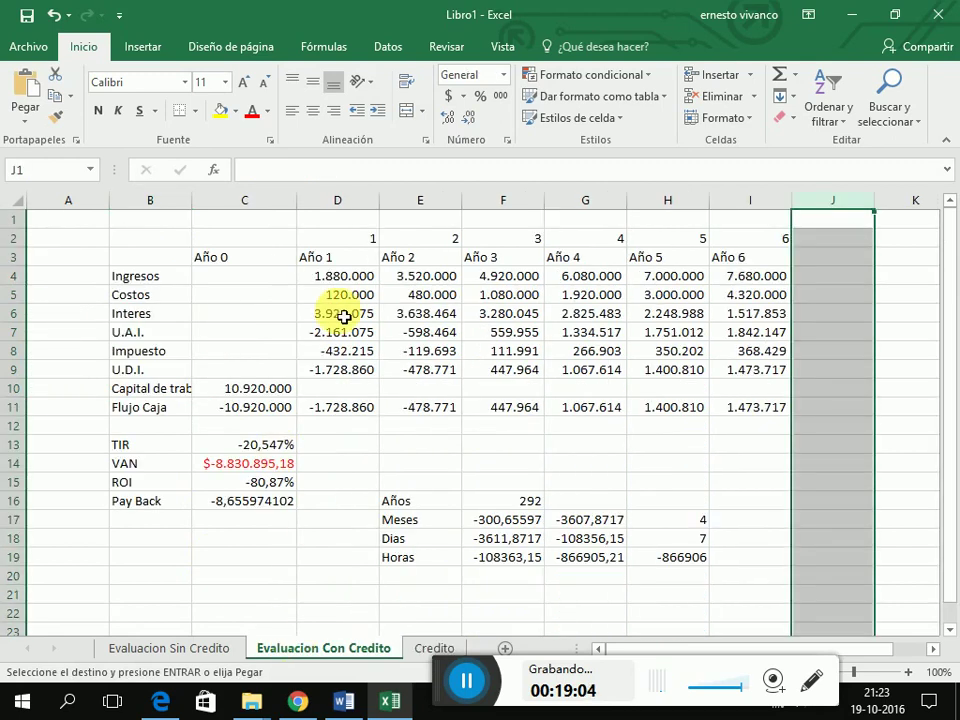
left_click(343, 316)
right_click(343, 316)
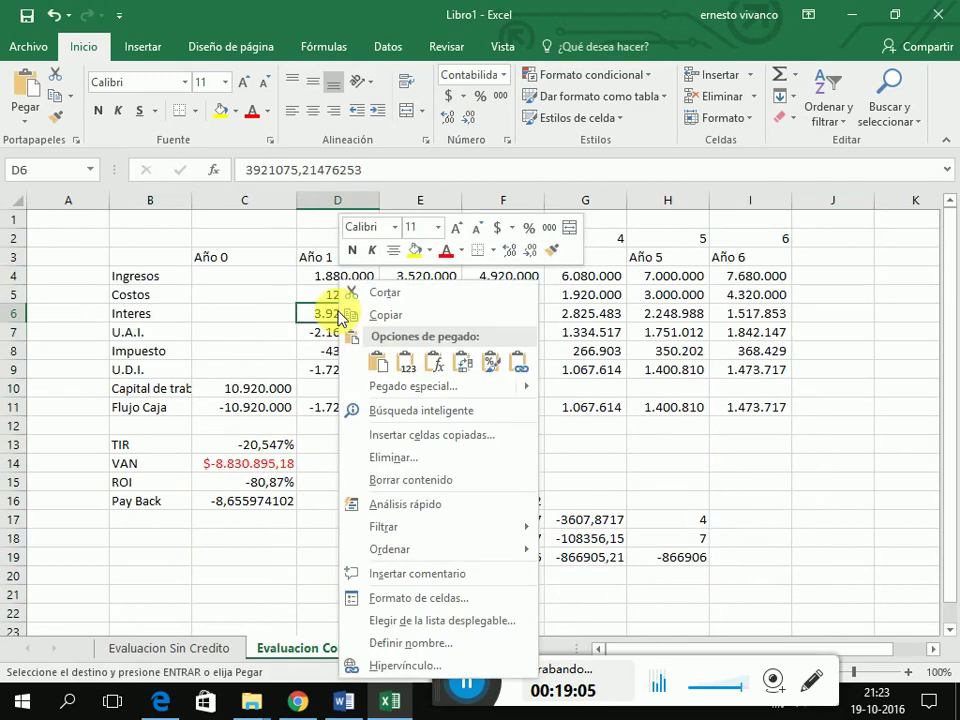
left_click(37, 128)
left_click(25, 120)
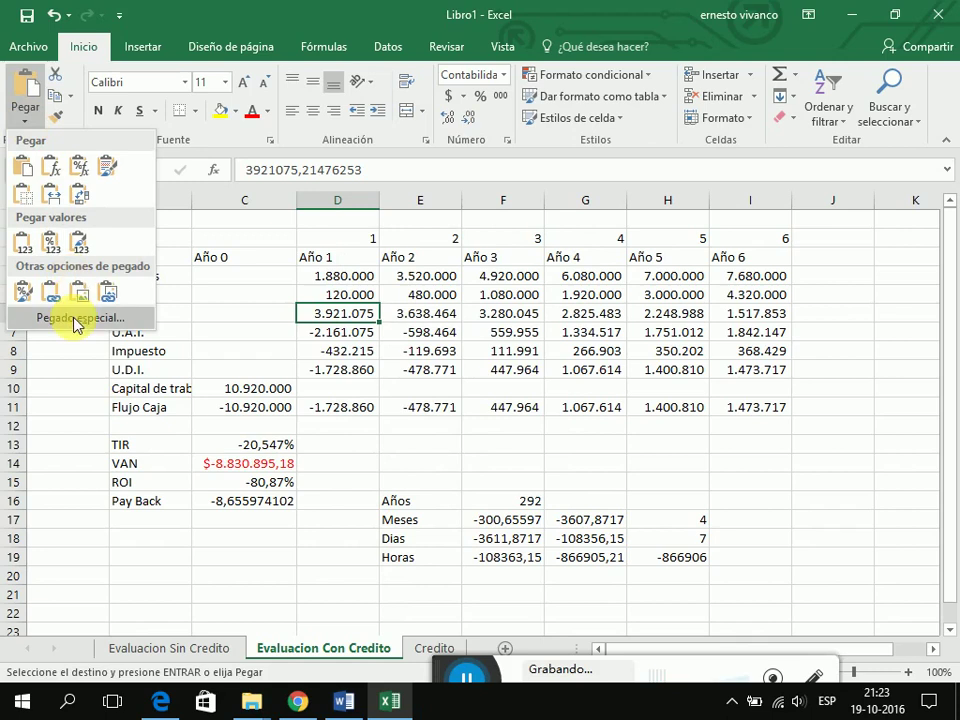
left_click(77, 320)
left_click(578, 432)
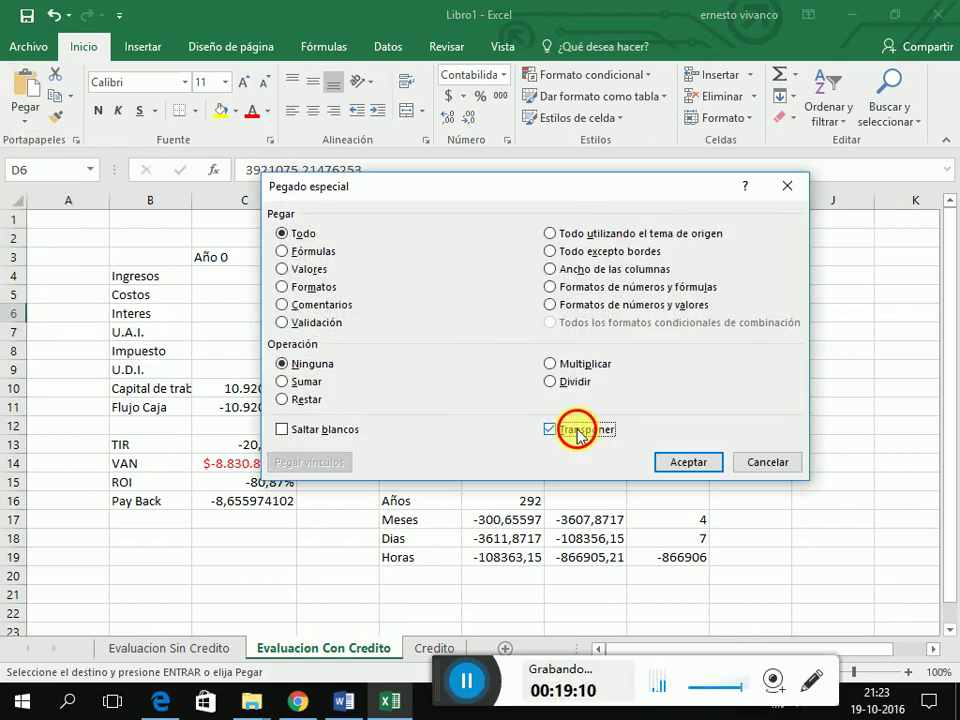
left_click(310, 270)
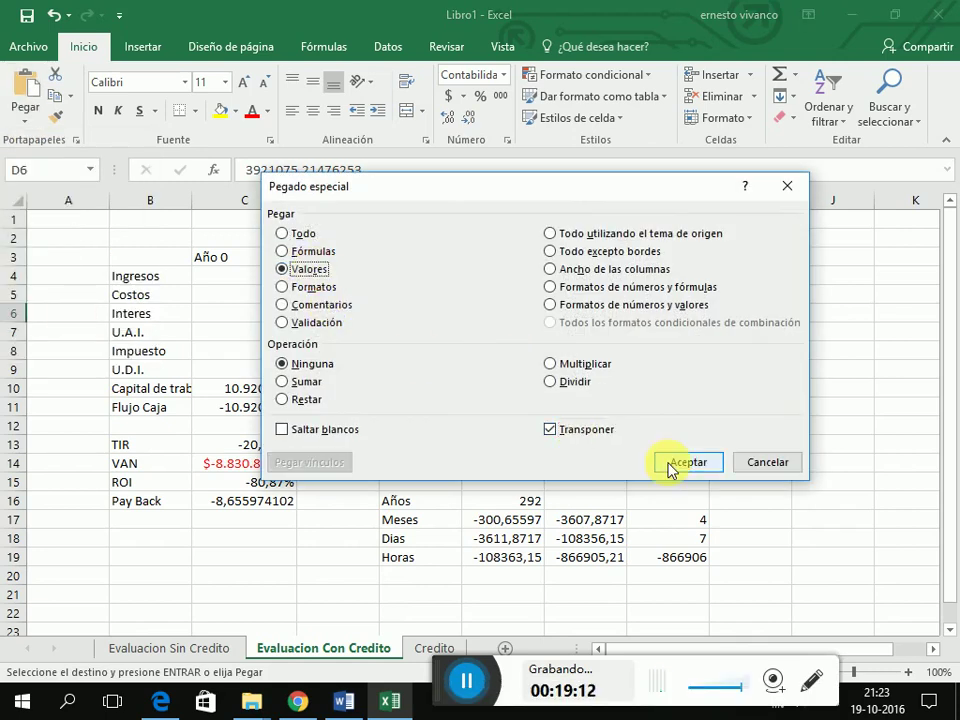
left_click(668, 465)
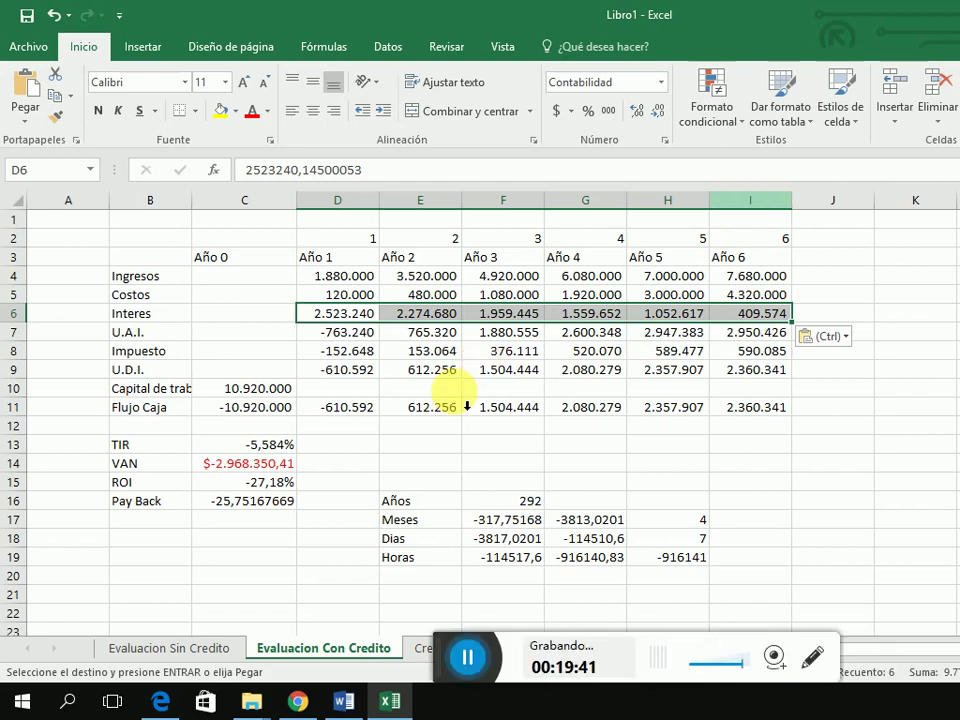
Step: Delete the Año 6 column (column I) from the evaluation with credit and check the working capital formula in C10
left_click(505, 370)
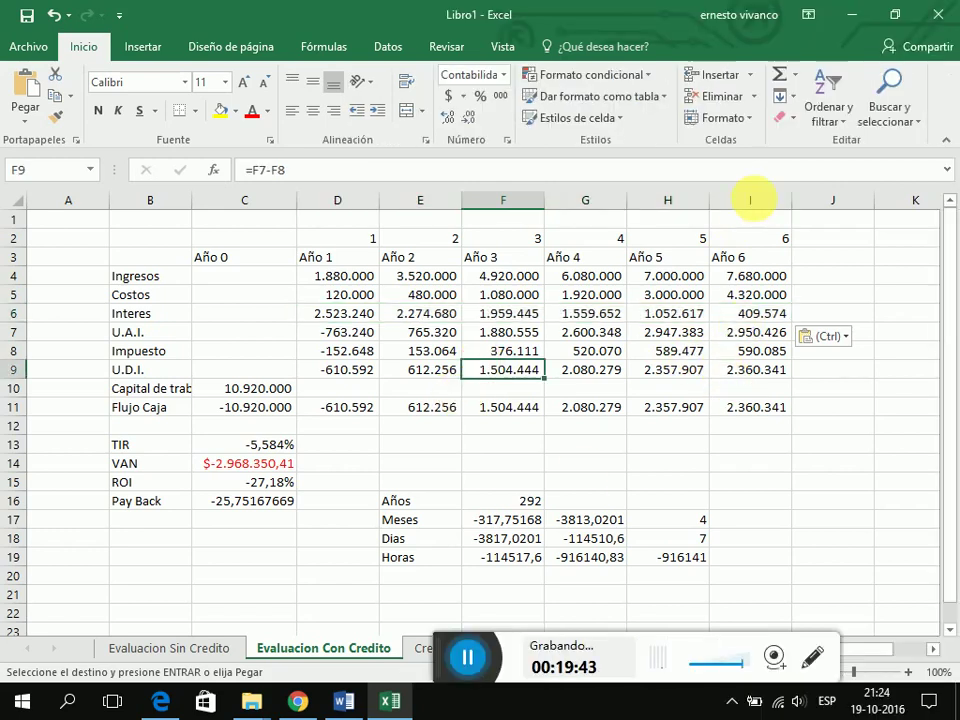
left_click(749, 199)
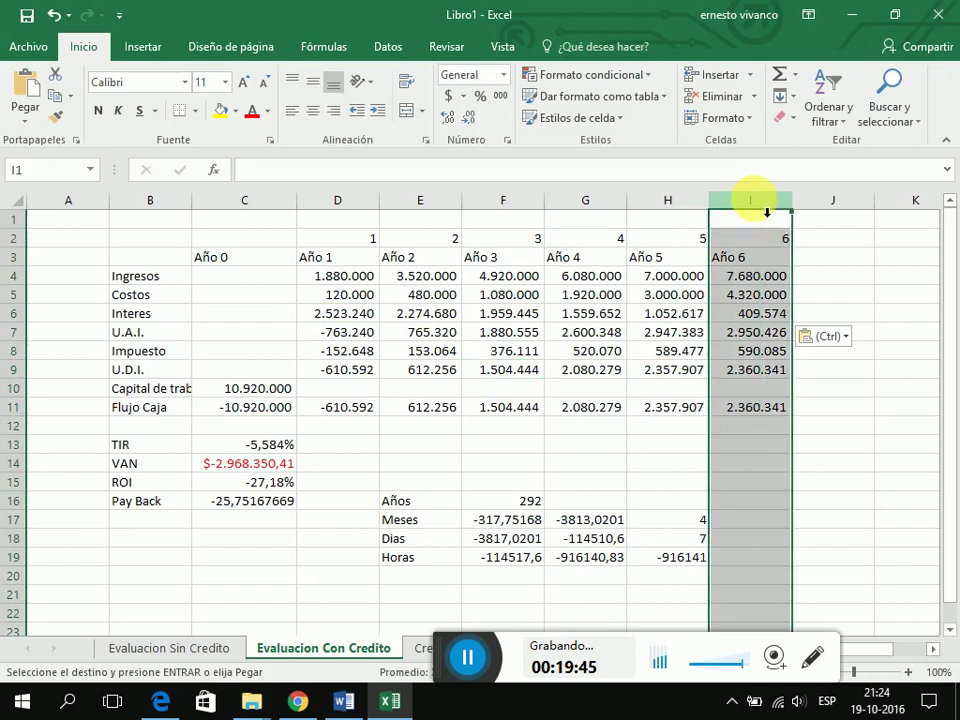
right_click(765, 266)
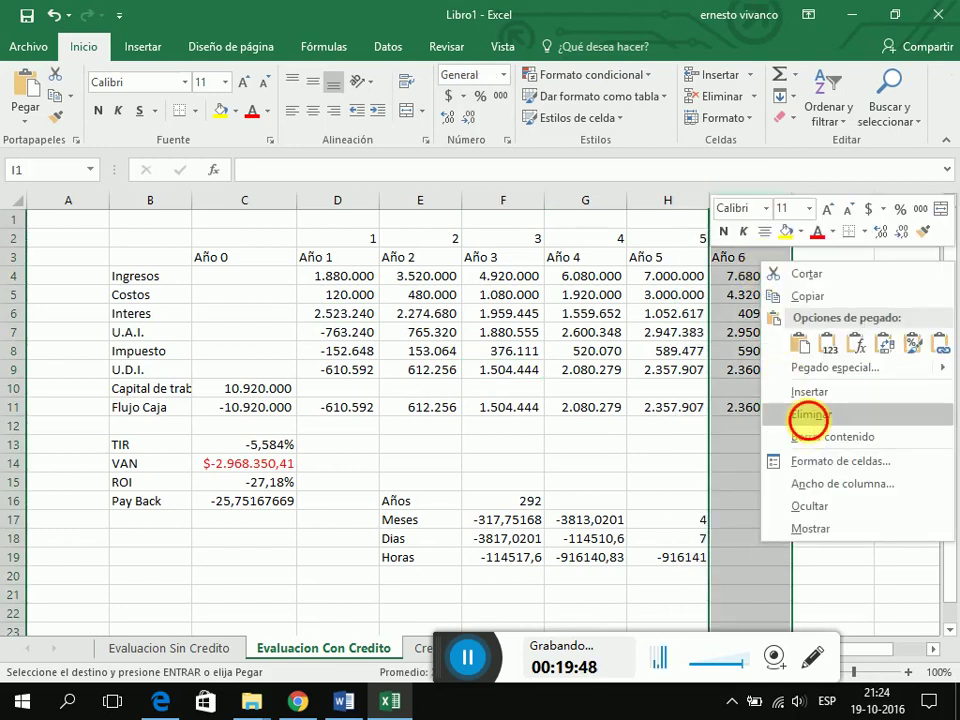
left_click(809, 416)
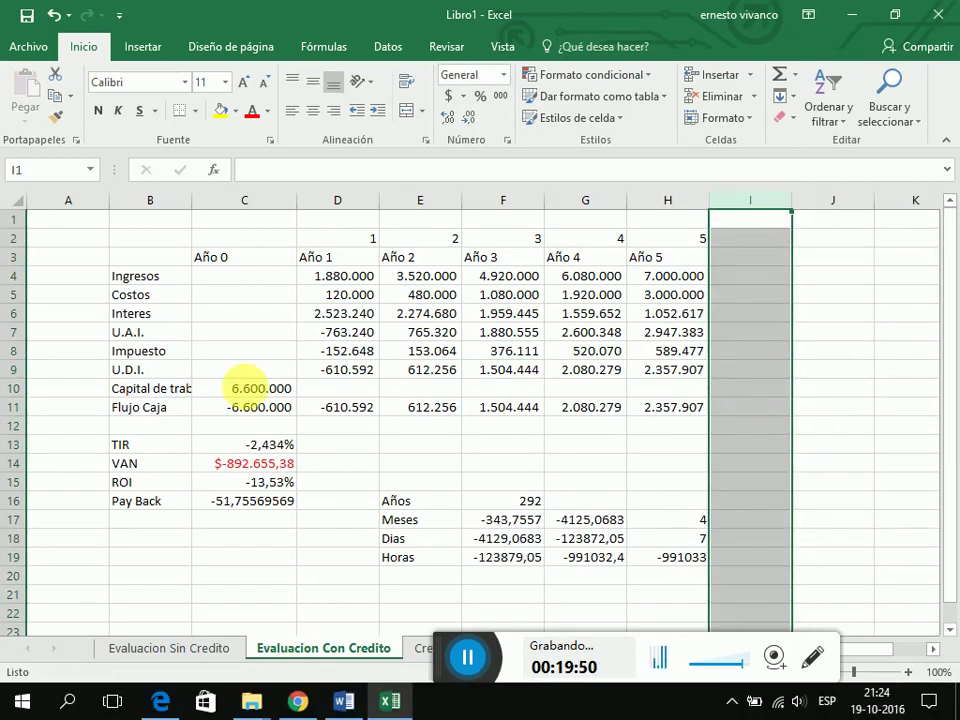
left_click(249, 390)
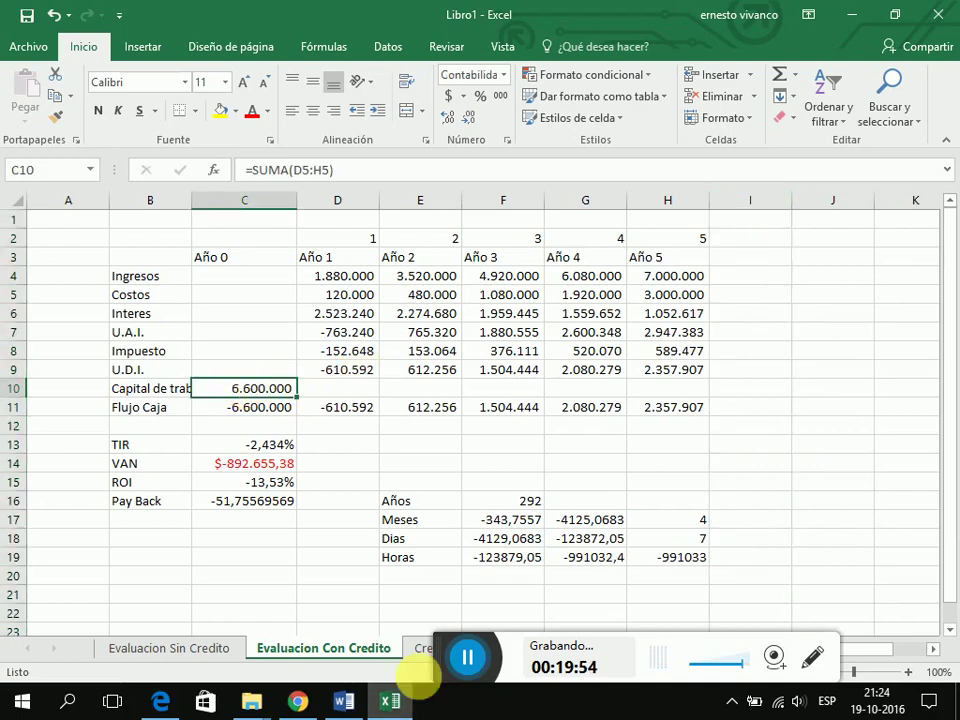
Step: Set the loan period in B3 of the Credito sheet to =5*12 and clear the Interes 6 entry in A10:B10
left_click(423, 648)
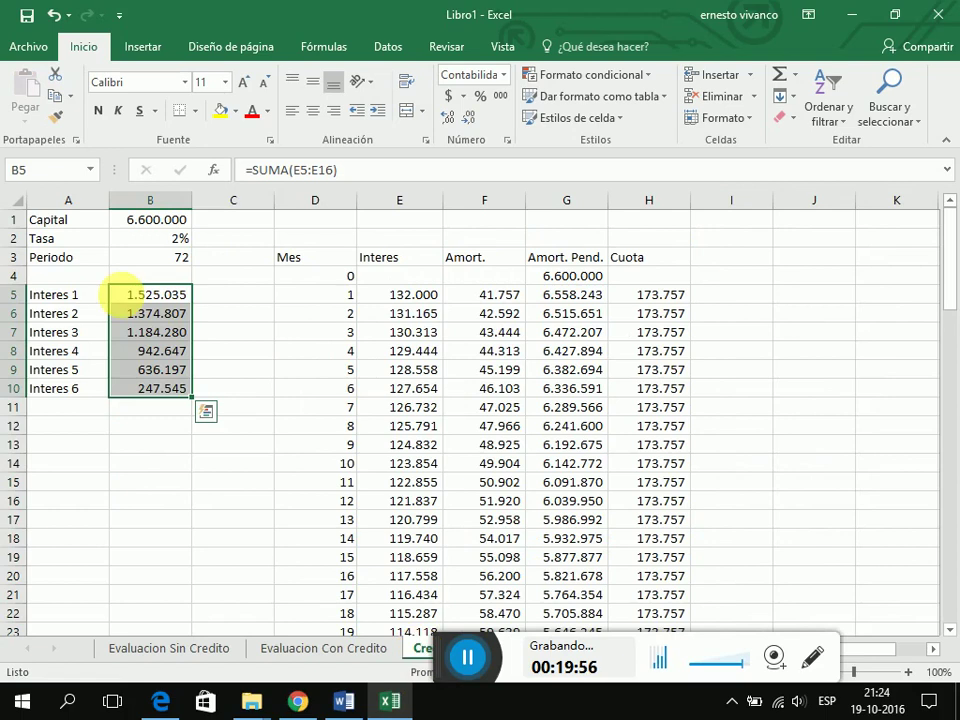
left_click(146, 258)
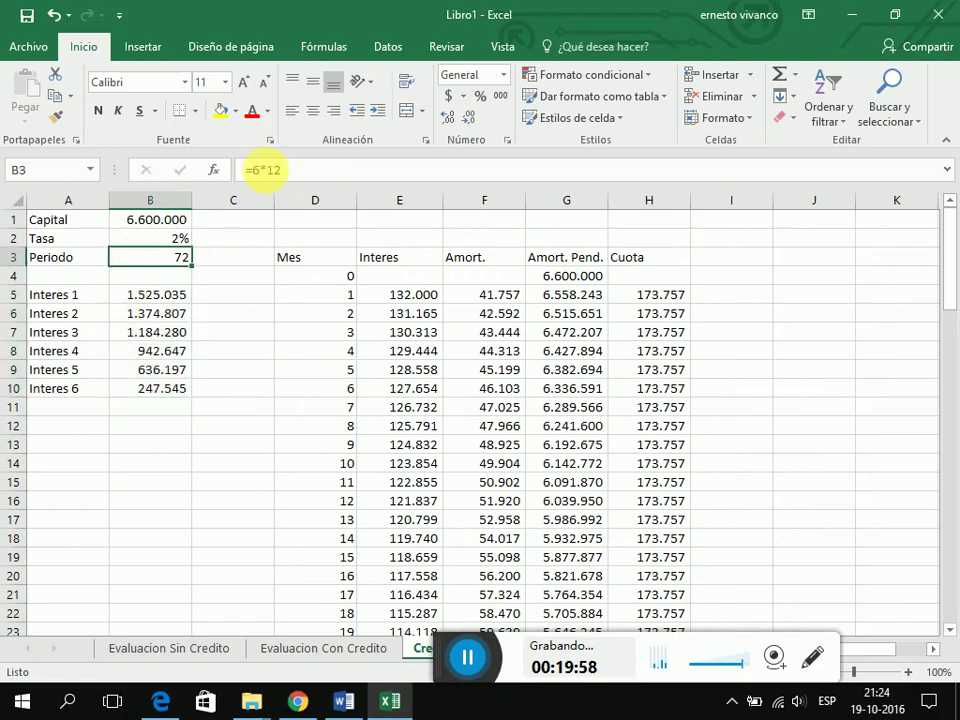
left_click(255, 170)
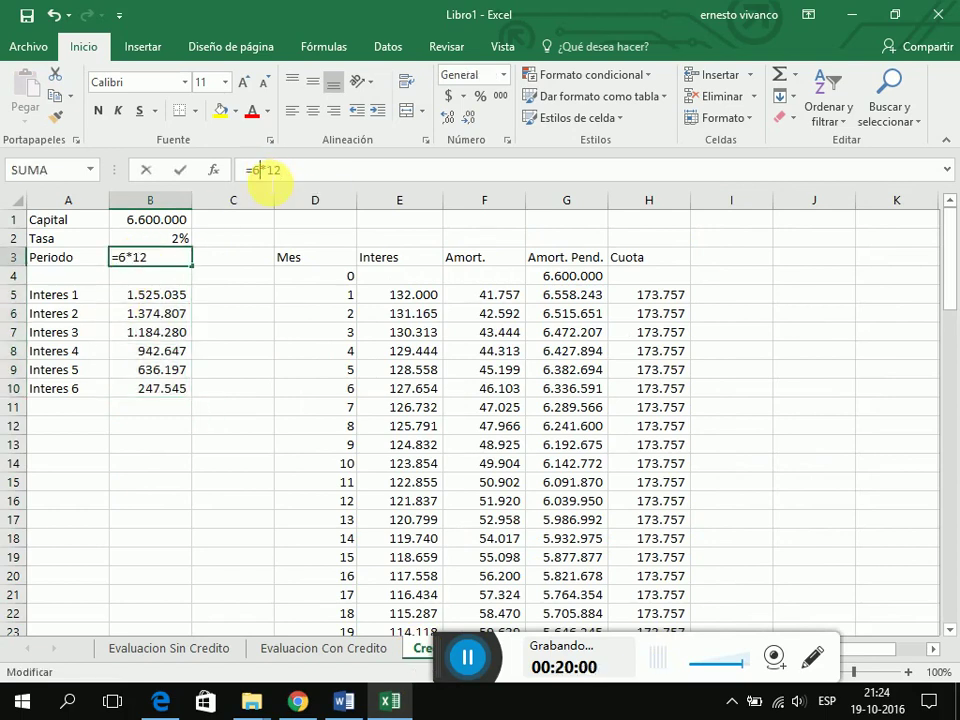
key("BackSpace")
type("5")
key("ctrl+Return")
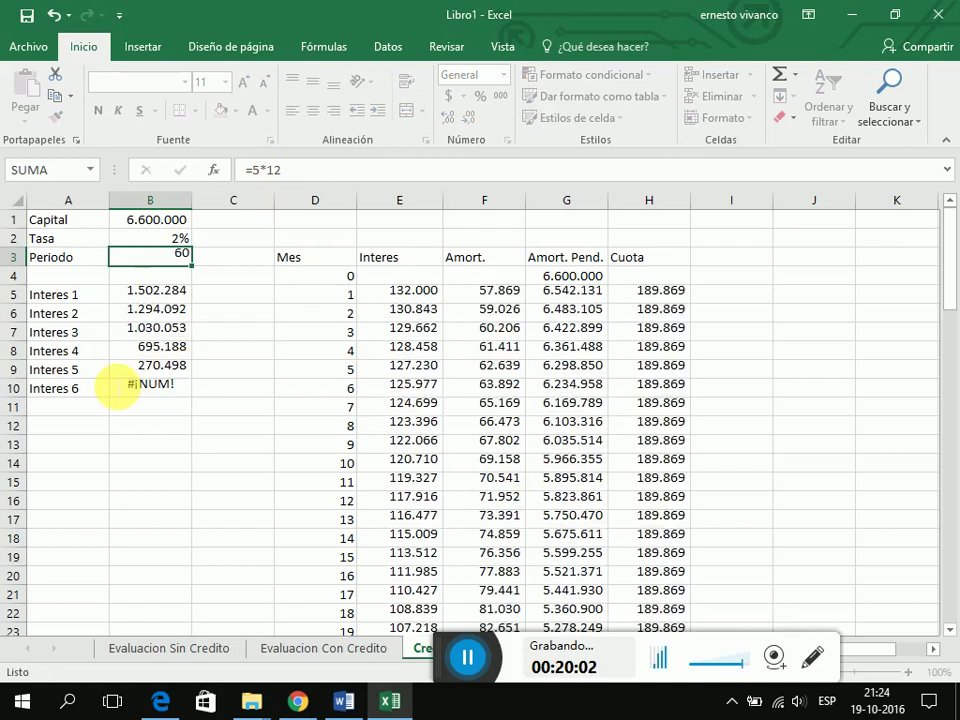
left_click_drag(75, 390, 152, 392)
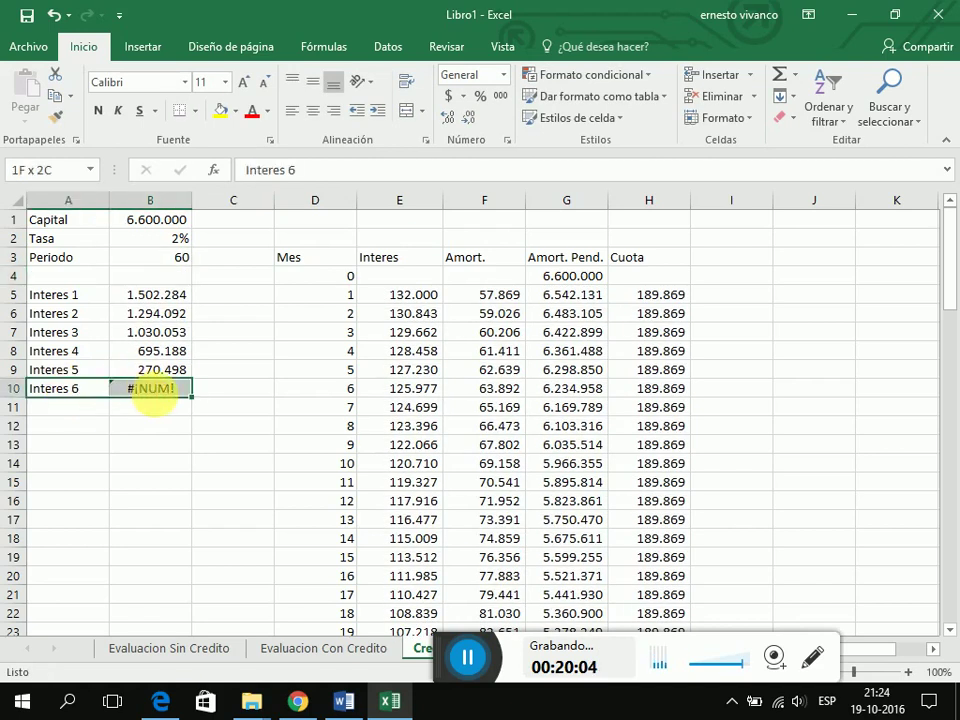
key("Delete")
Step: Clear the rows for months 61 to 72 (D65:H76) from the amortization table
left_click(517, 370)
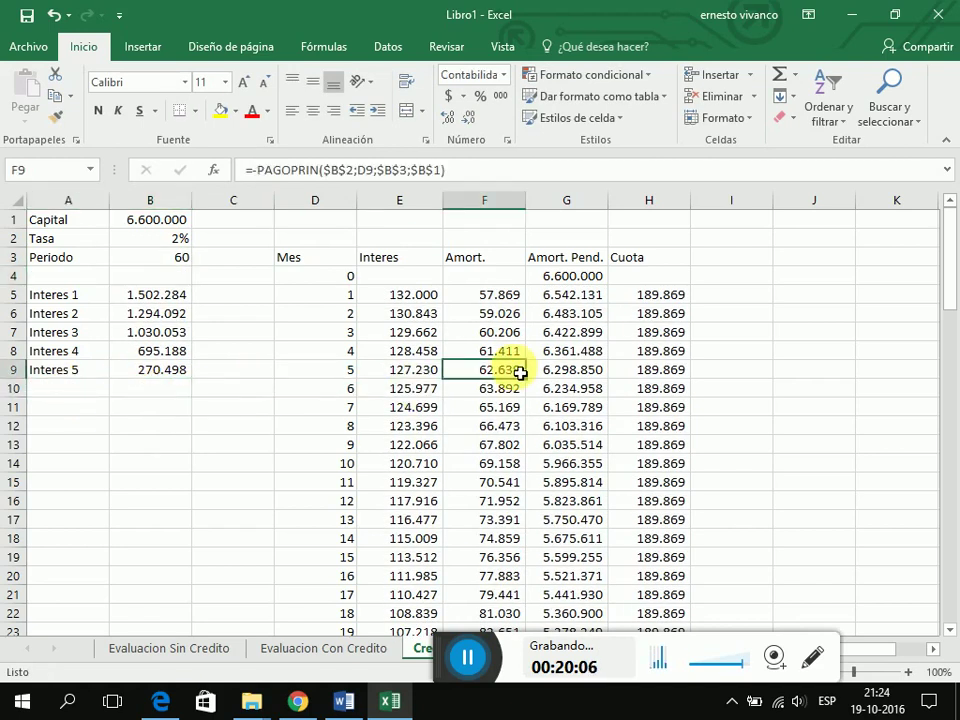
key("ctrl+Down")
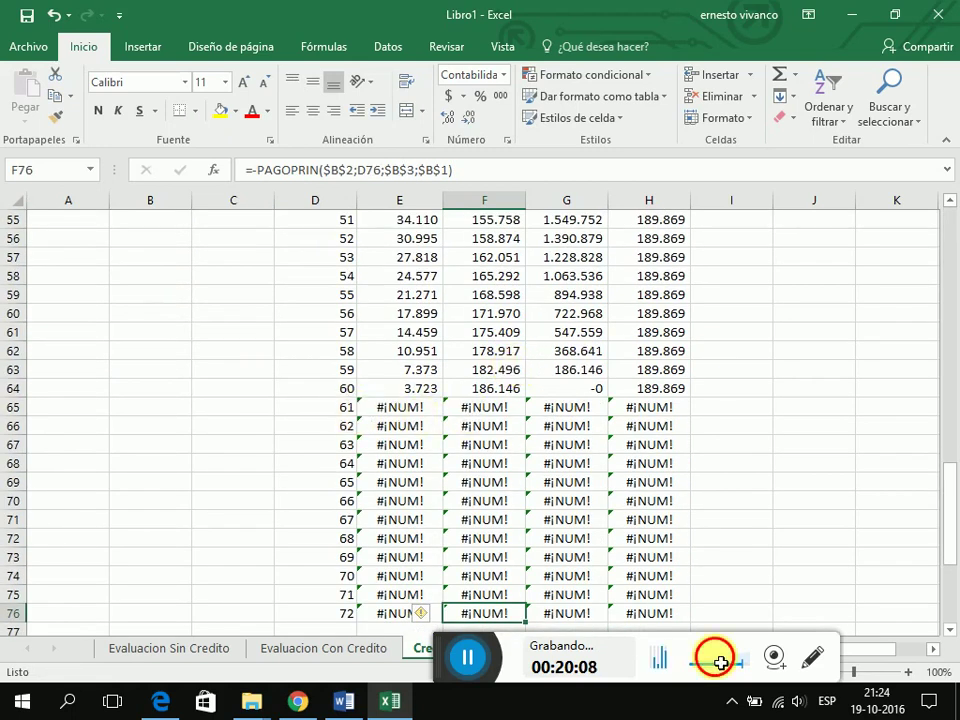
left_click_drag(330, 406, 660, 618)
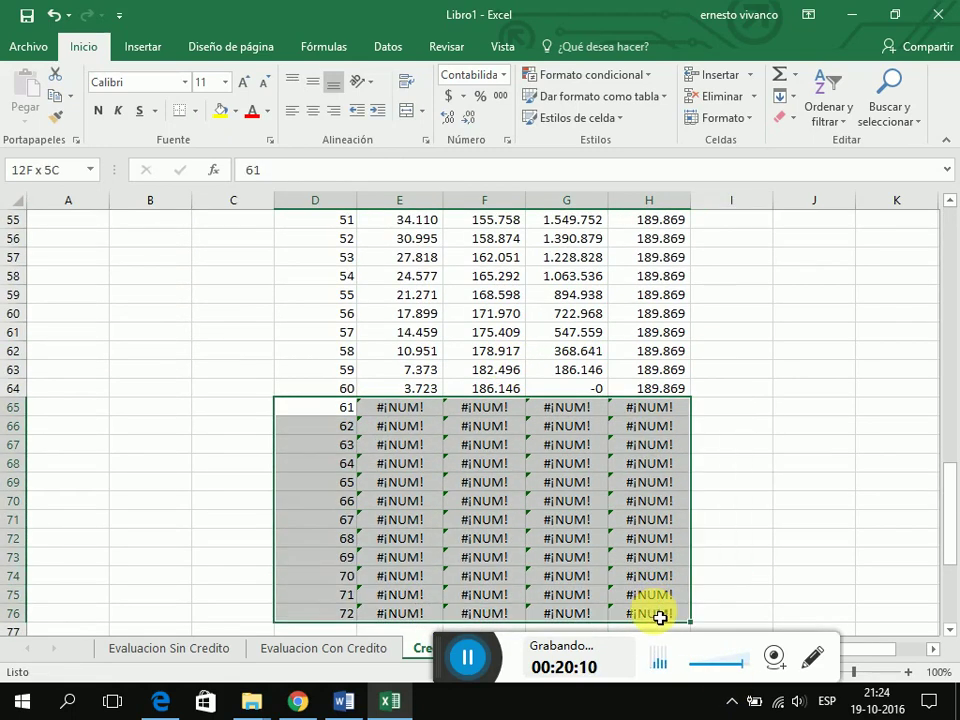
key("Delete")
scroll(168, 416, "up", 1)
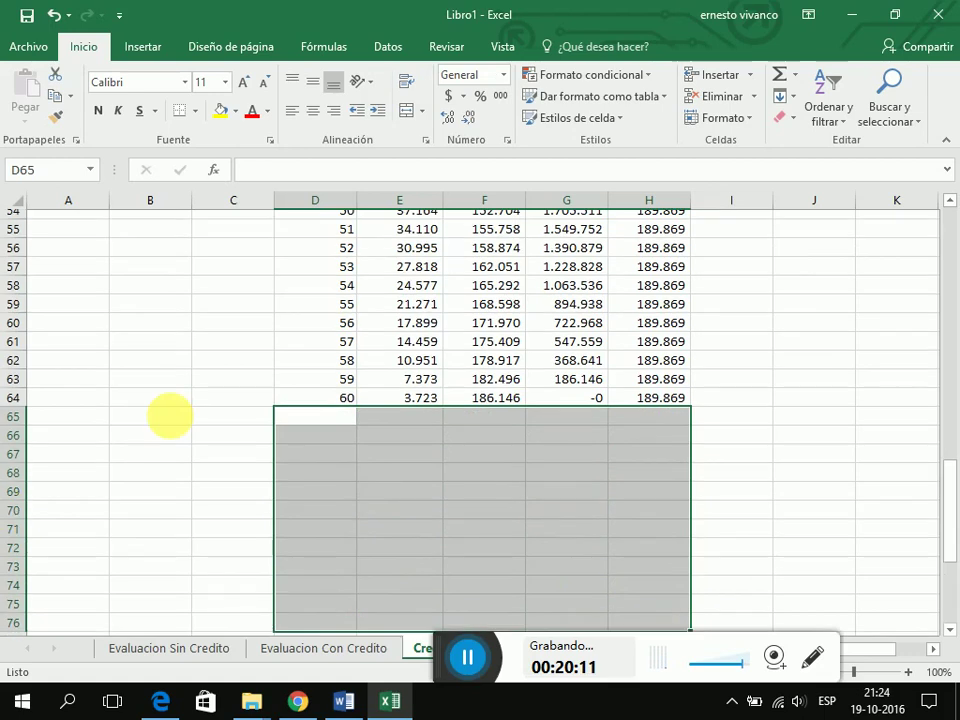
scroll(169, 416, "up", 18)
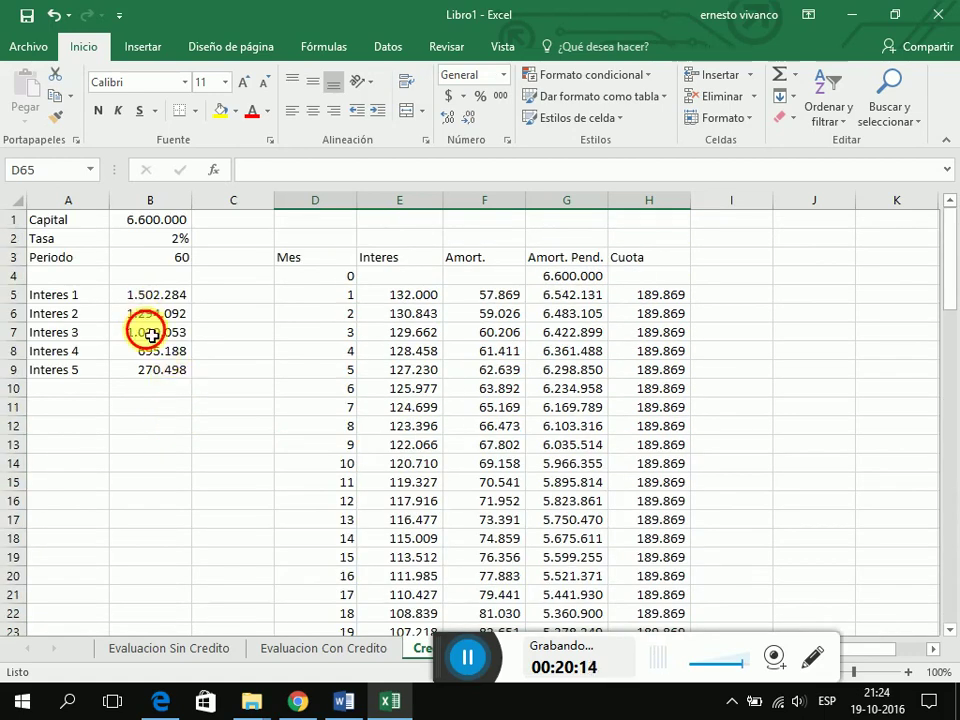
Step: Copy the Interes 1 to 5 totals in B5:B9 and paste them as transposed values into Evaluacion Con Credito from D6
left_click_drag(150, 294, 150, 369)
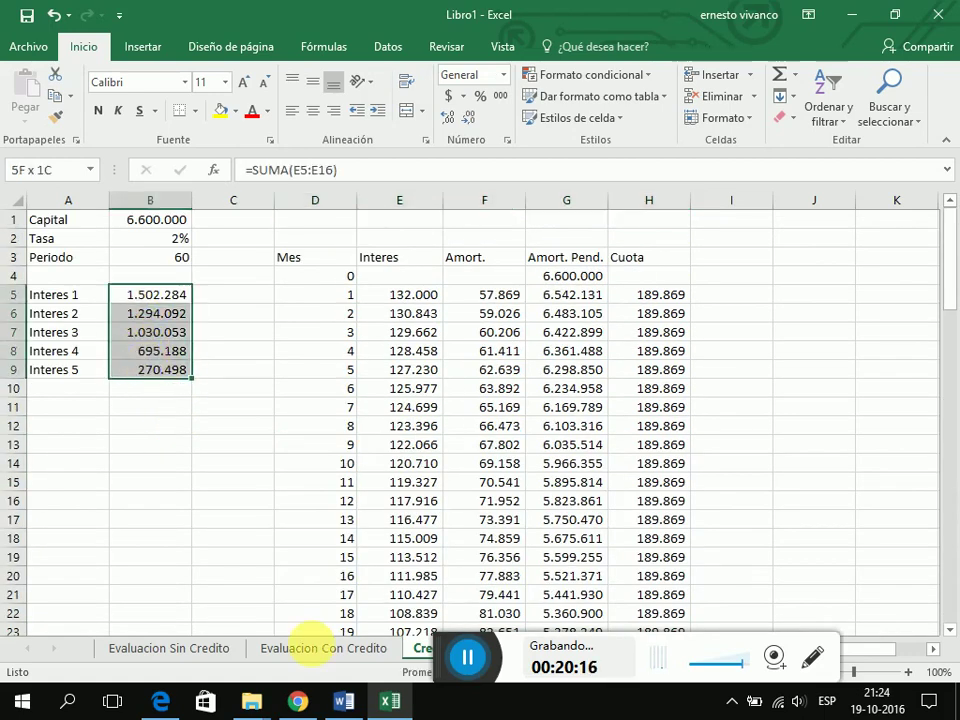
key("ctrl+c")
left_click(350, 650)
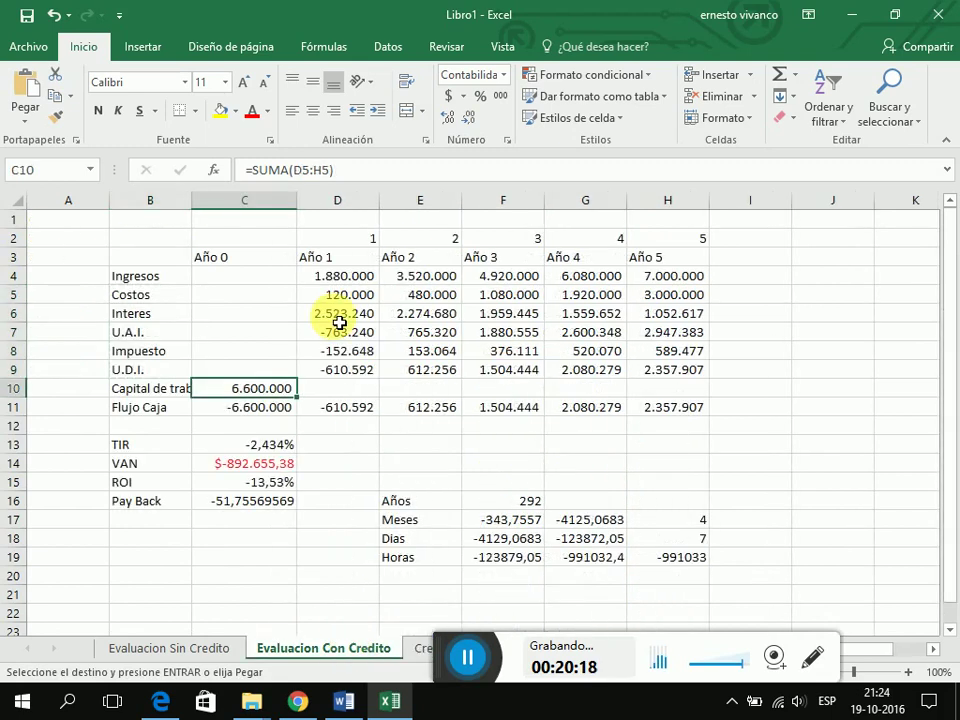
left_click(338, 318)
right_click(338, 318)
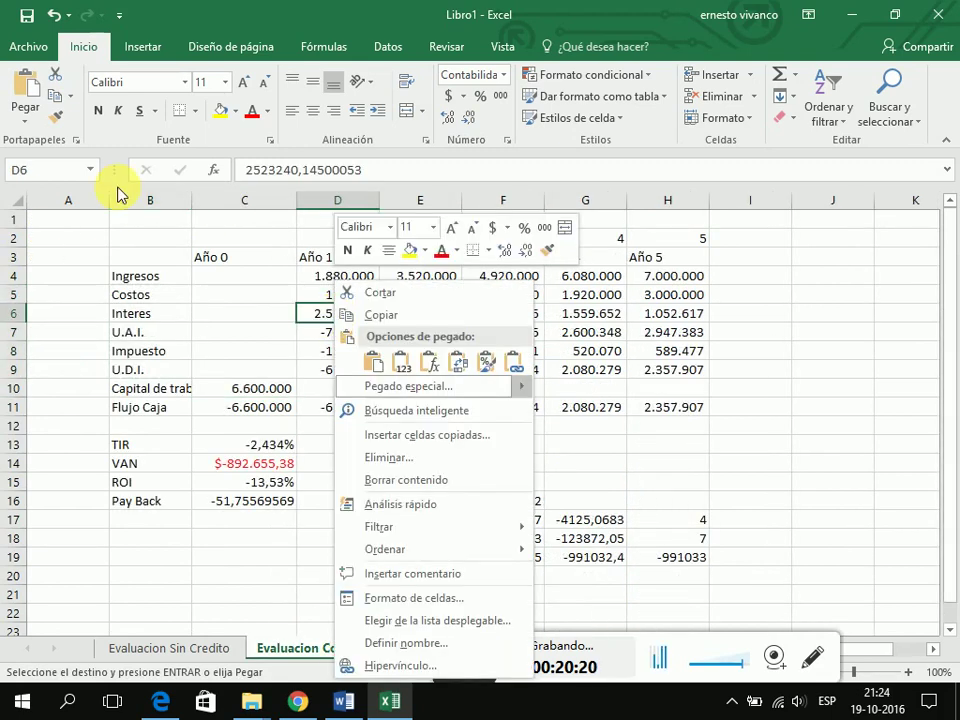
left_click(26, 118)
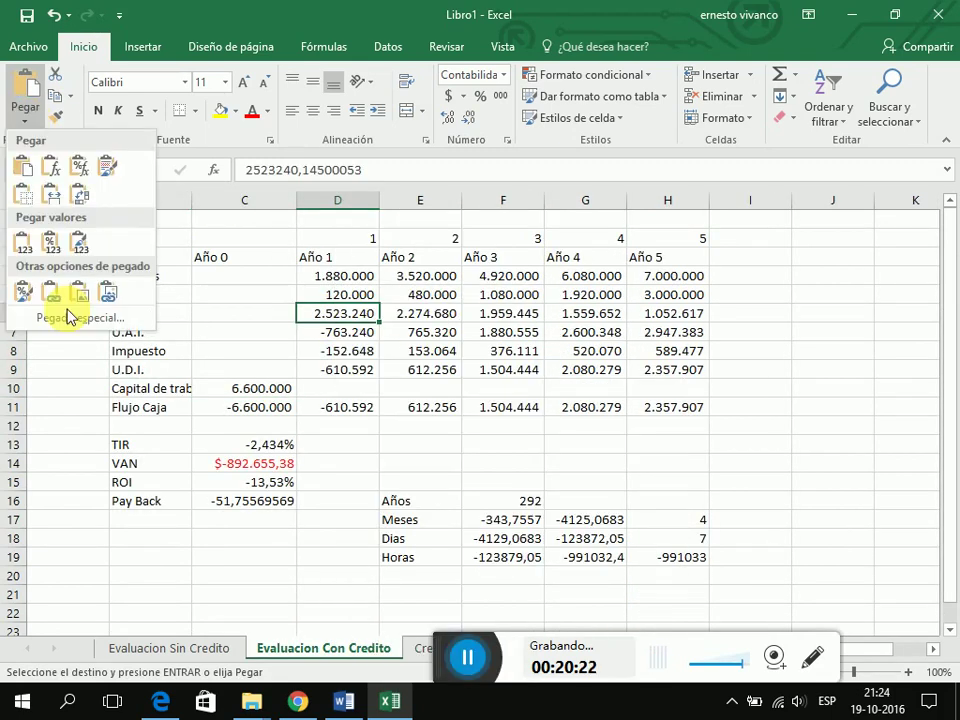
left_click(66, 315)
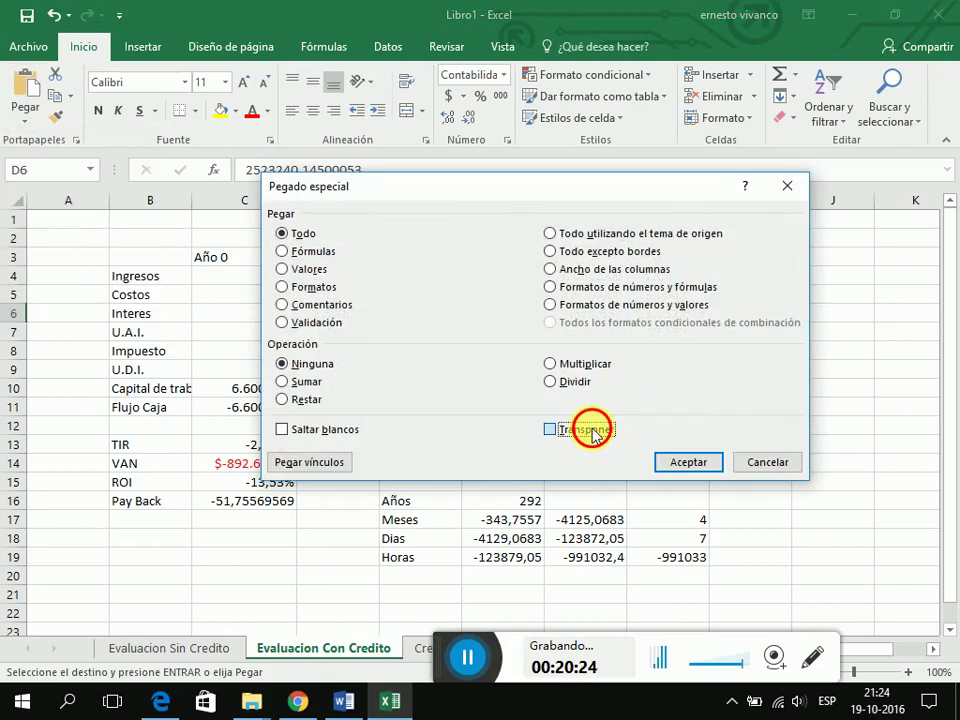
left_click(592, 432)
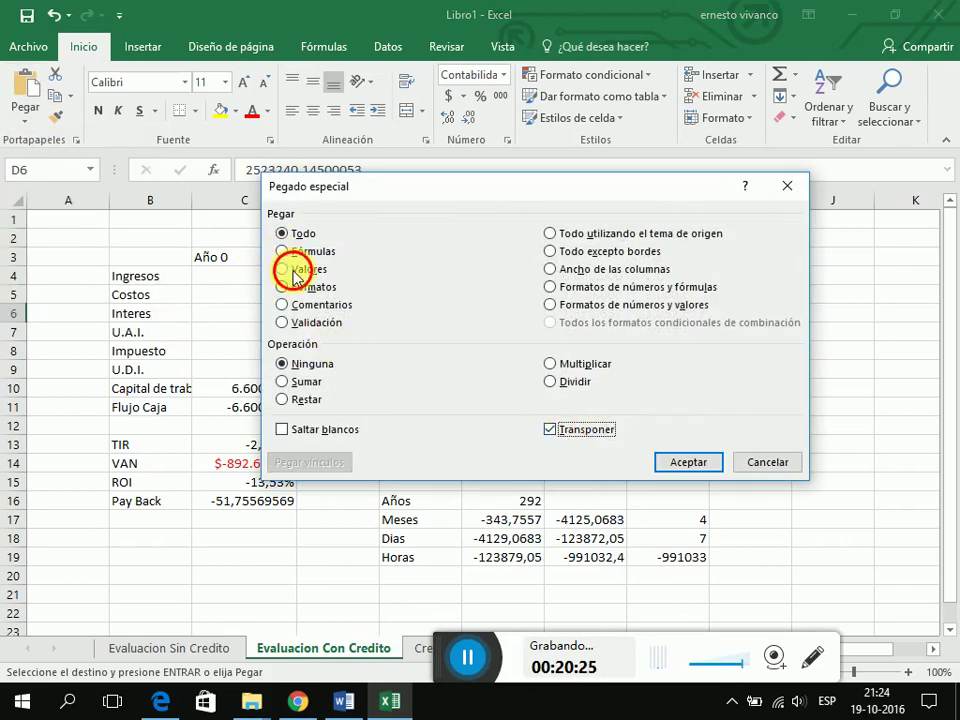
left_click(290, 269)
left_click(687, 463)
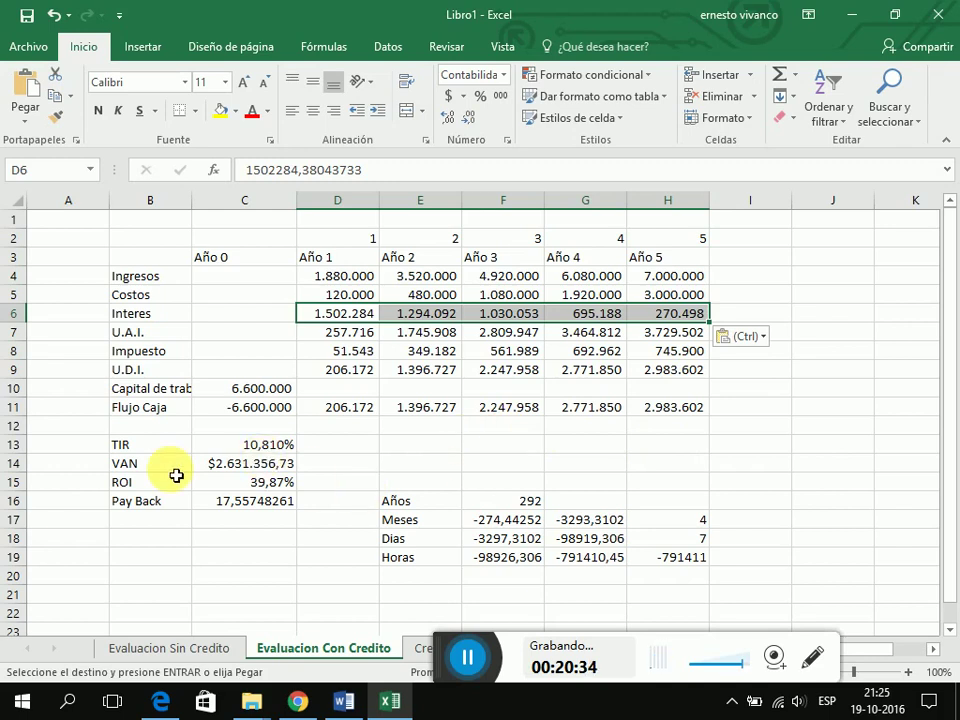
Step: Review the VAN, ROI and Pay Back formulas in C14:C16 of the evaluation with credit
left_click(225, 463)
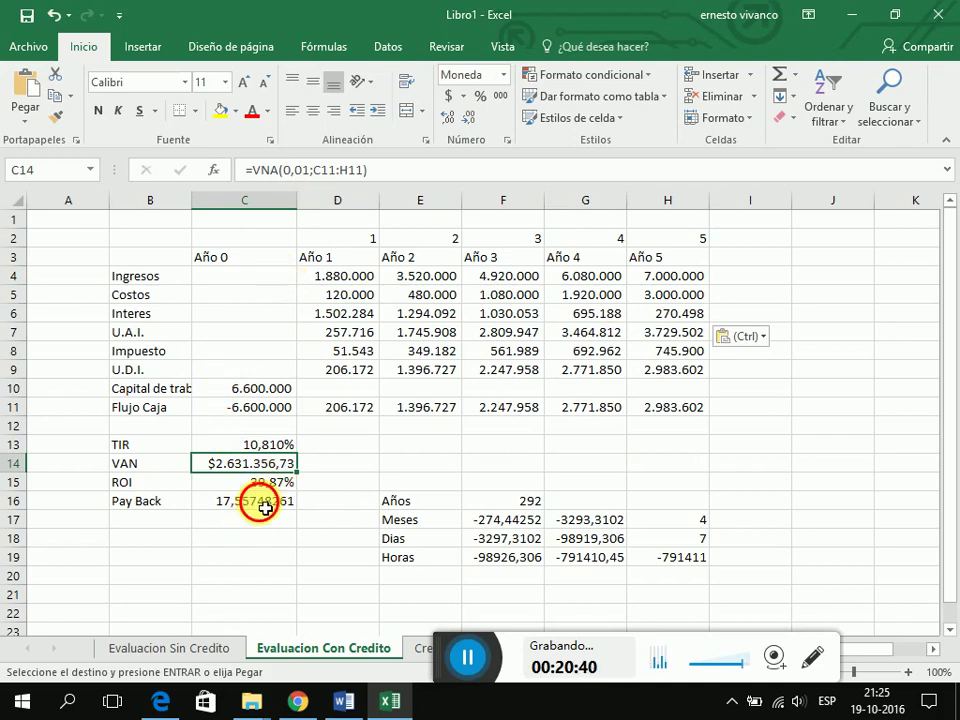
key("Down")
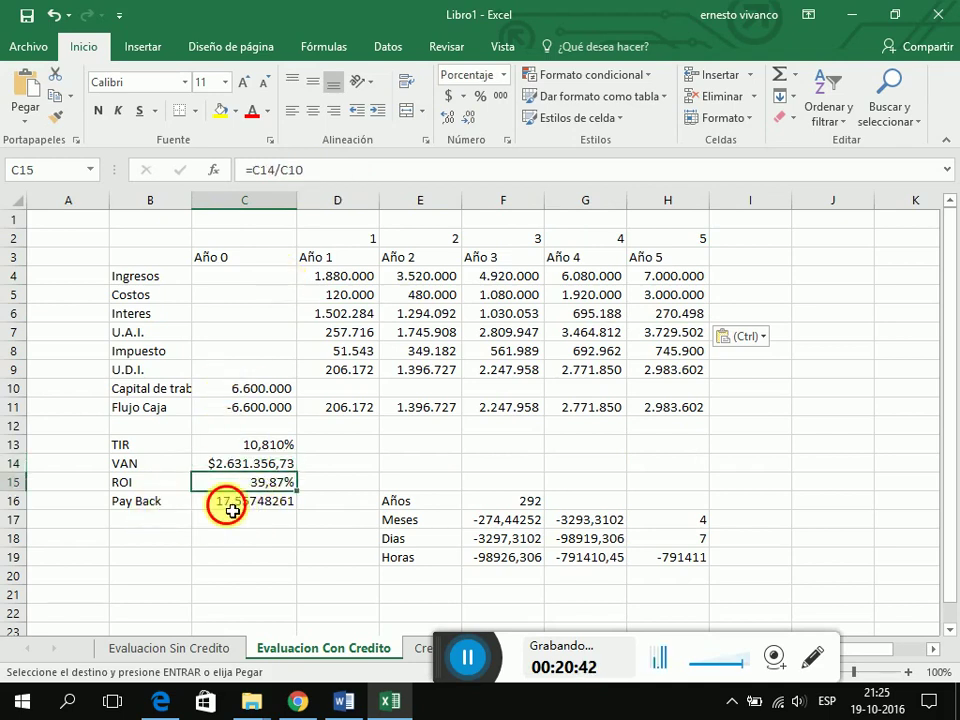
left_click(231, 509)
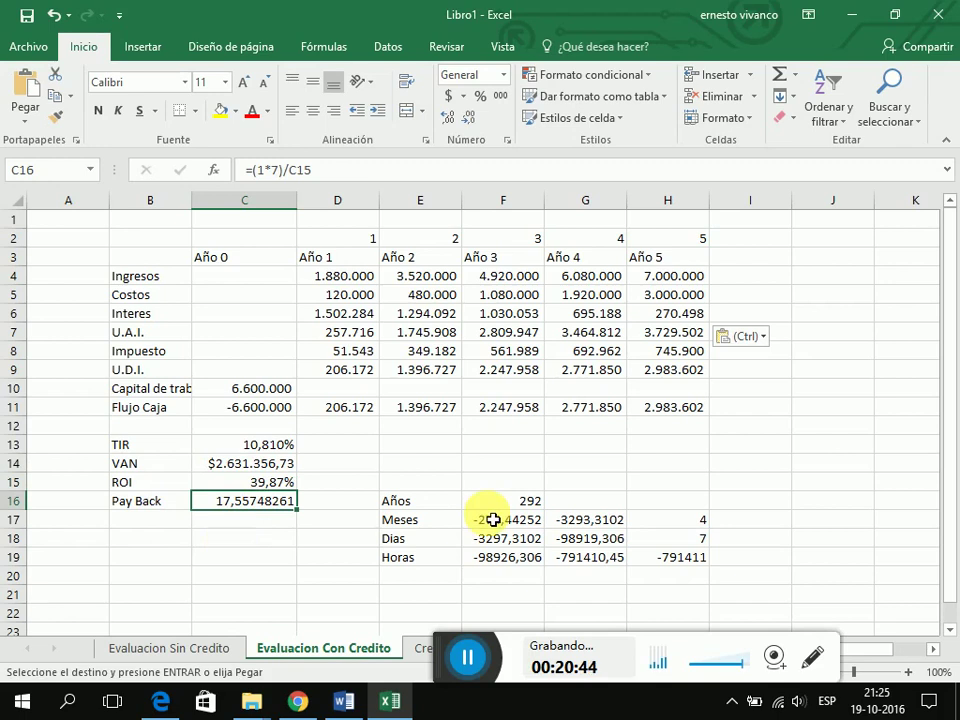
Step: Update the payback breakdown to 17 years in F16, 6 months in H17 and 20 days in H18
left_click(528, 505)
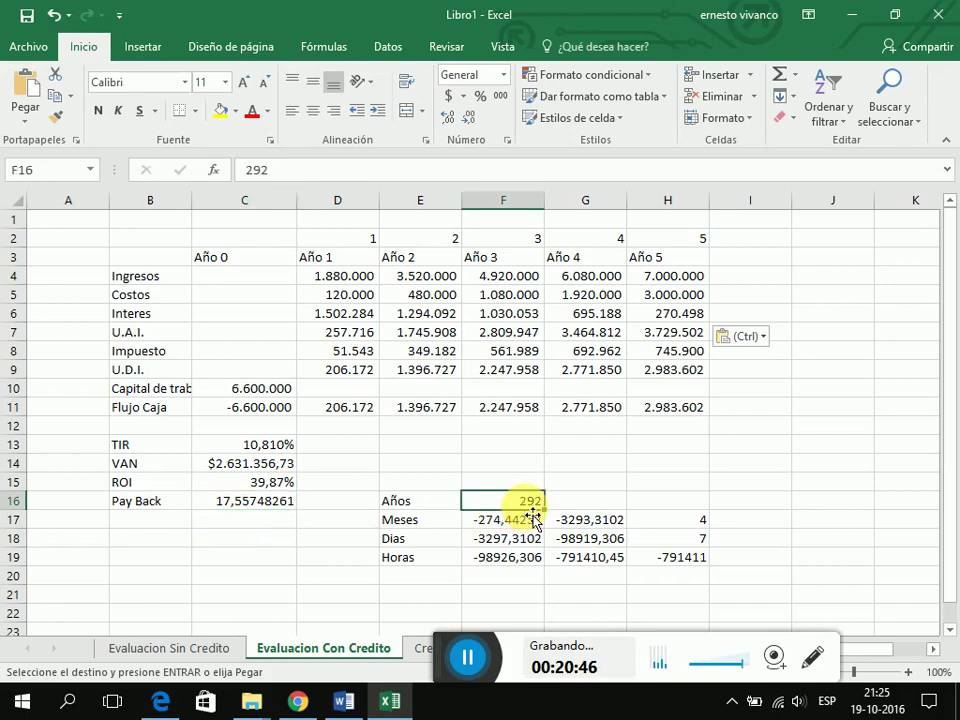
type("17")
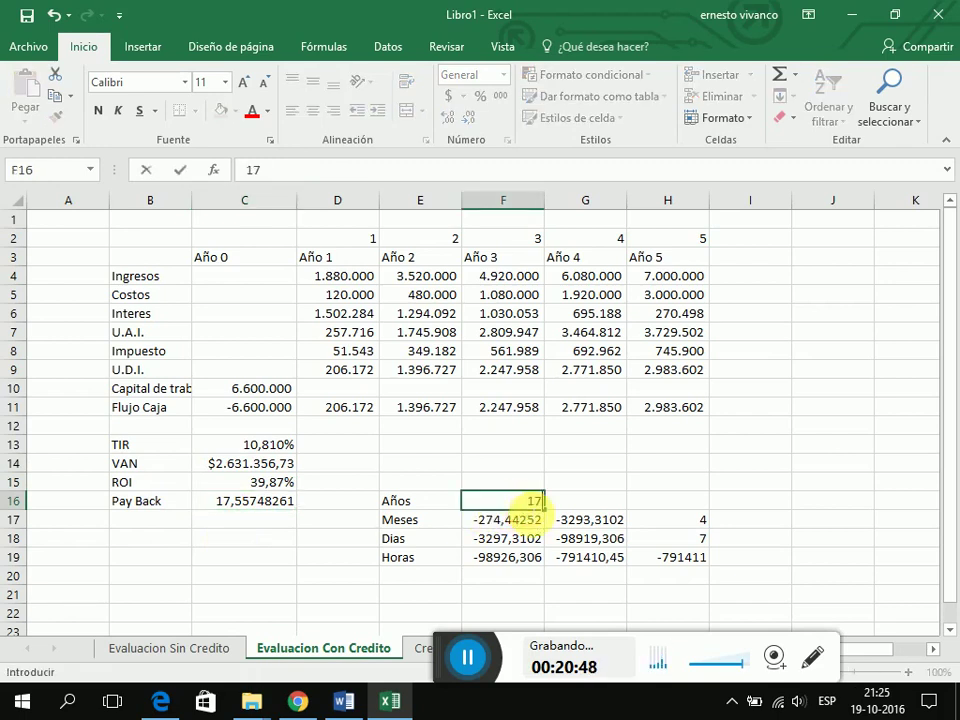
key("Return")
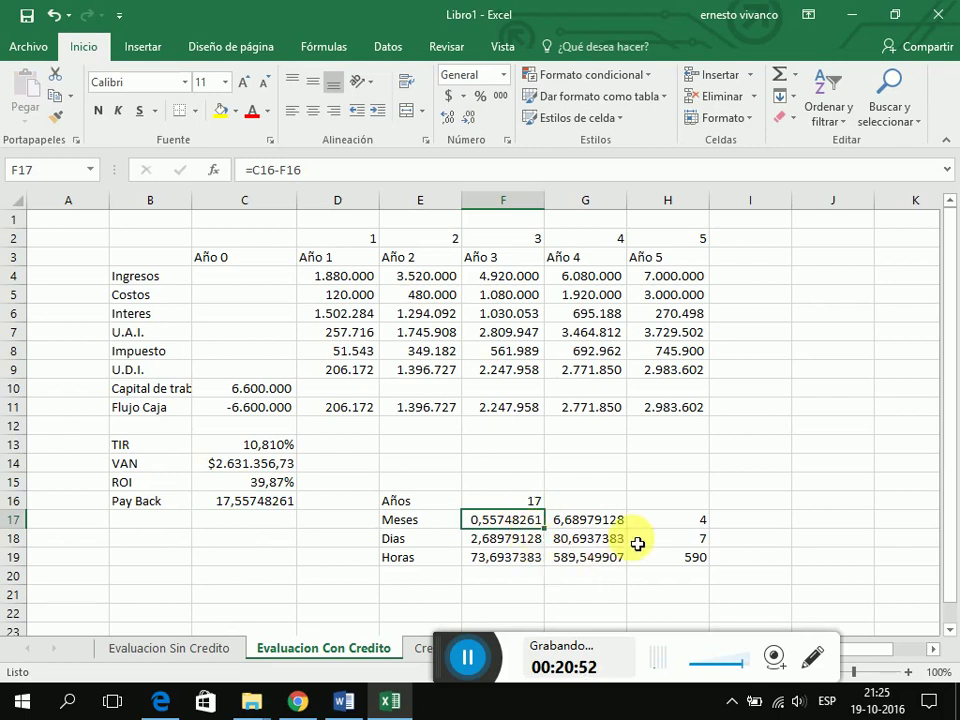
left_click(692, 528)
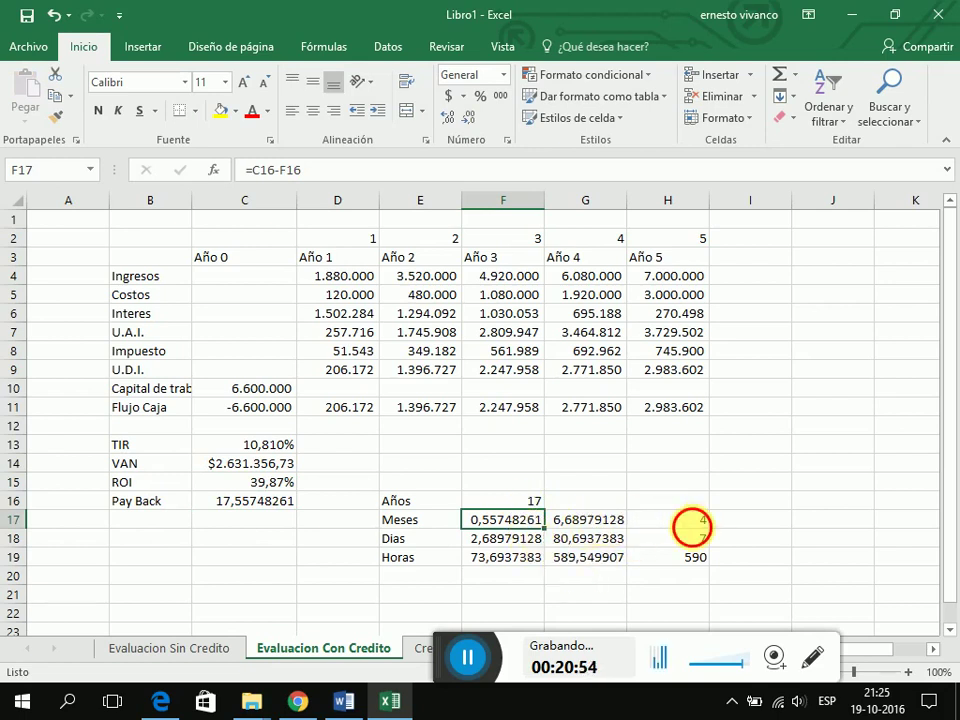
type("6")
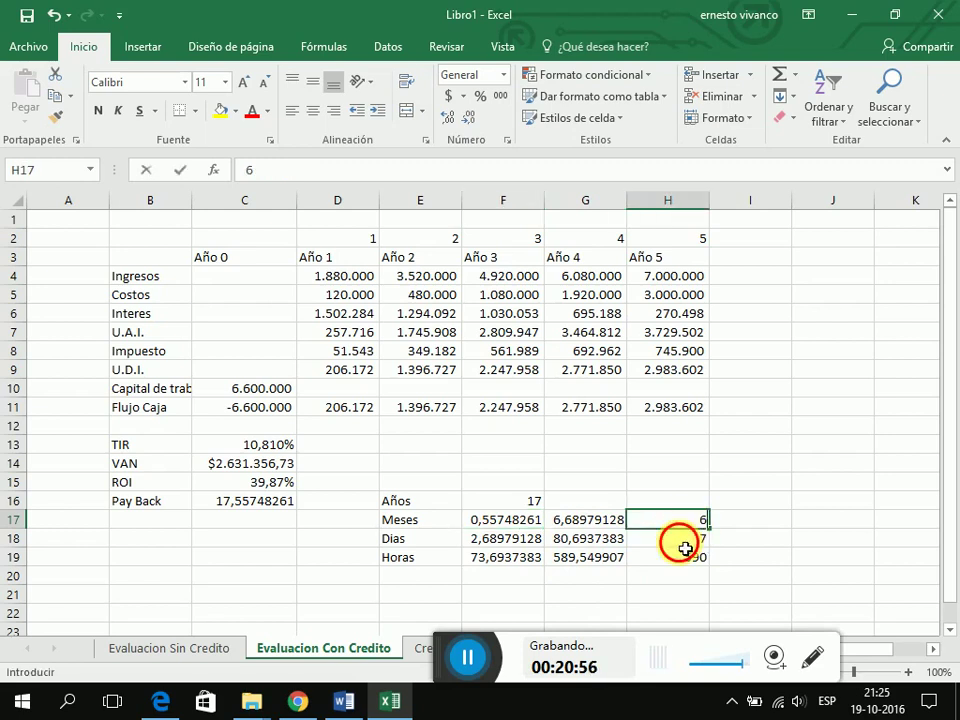
left_click(680, 544)
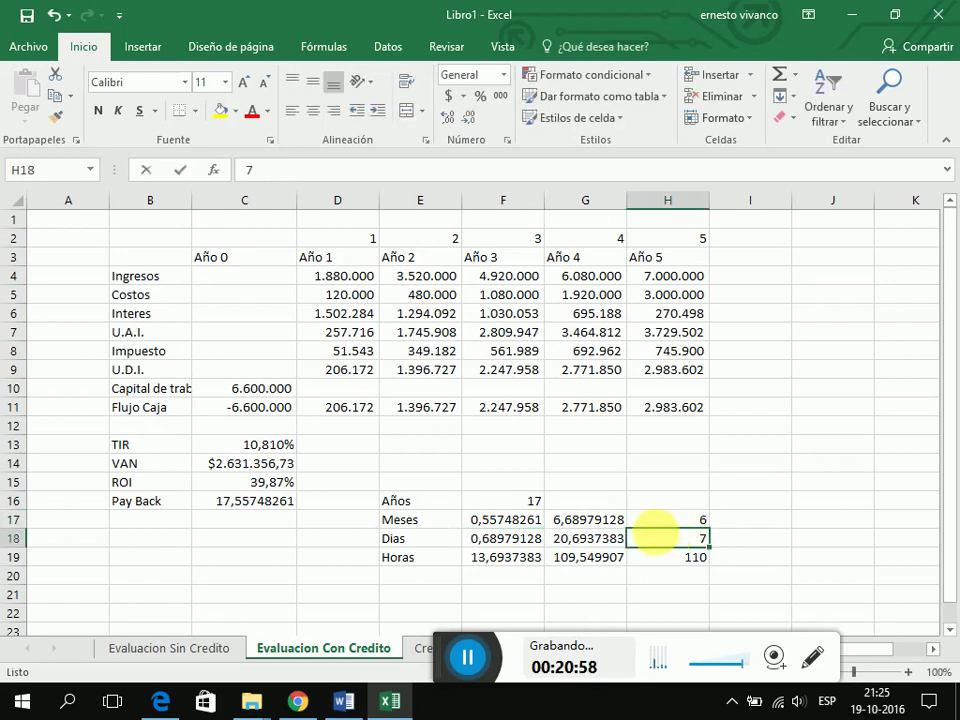
type("20")
left_click(681, 558)
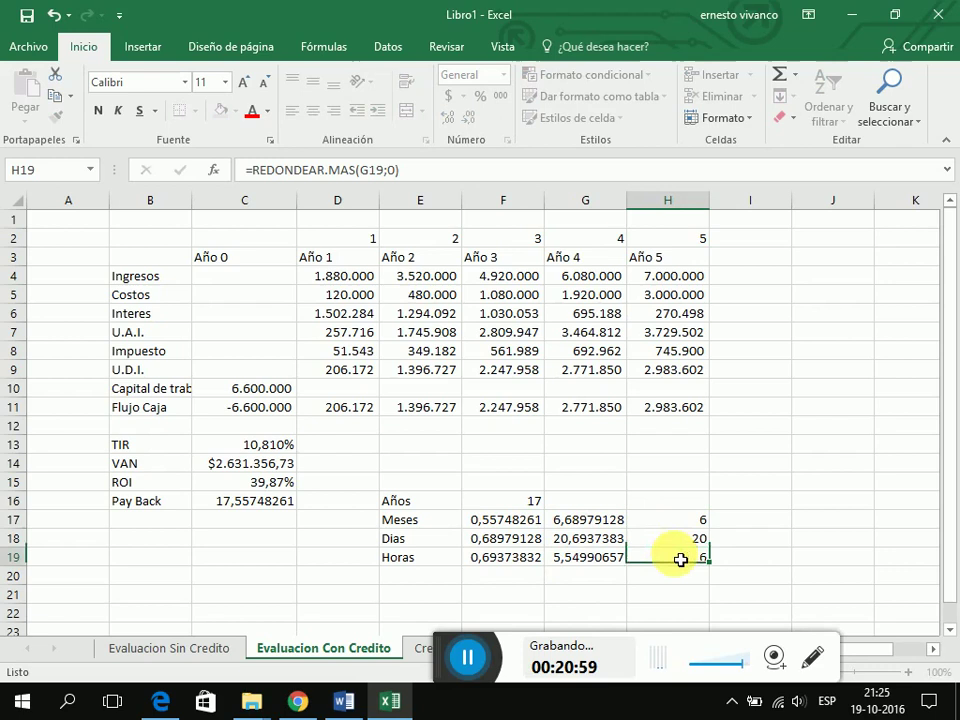
left_click(396, 578)
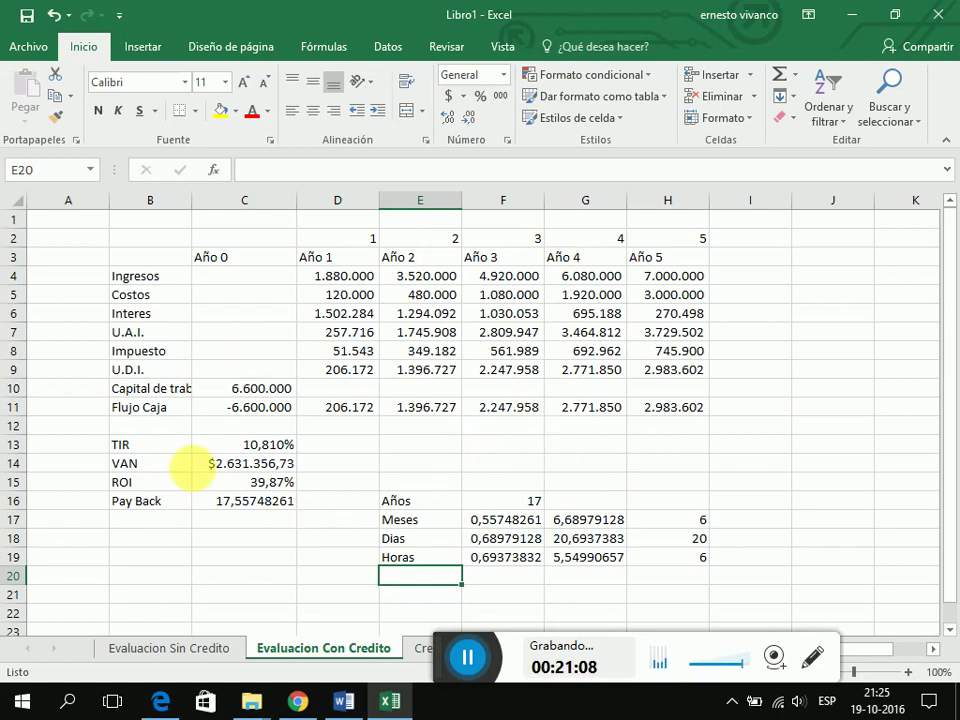
Step: Compare the ROI and Pay Back of the evaluation with credit against the Evaluacion Sin Credito sheet
left_click(268, 485)
left_click(256, 498)
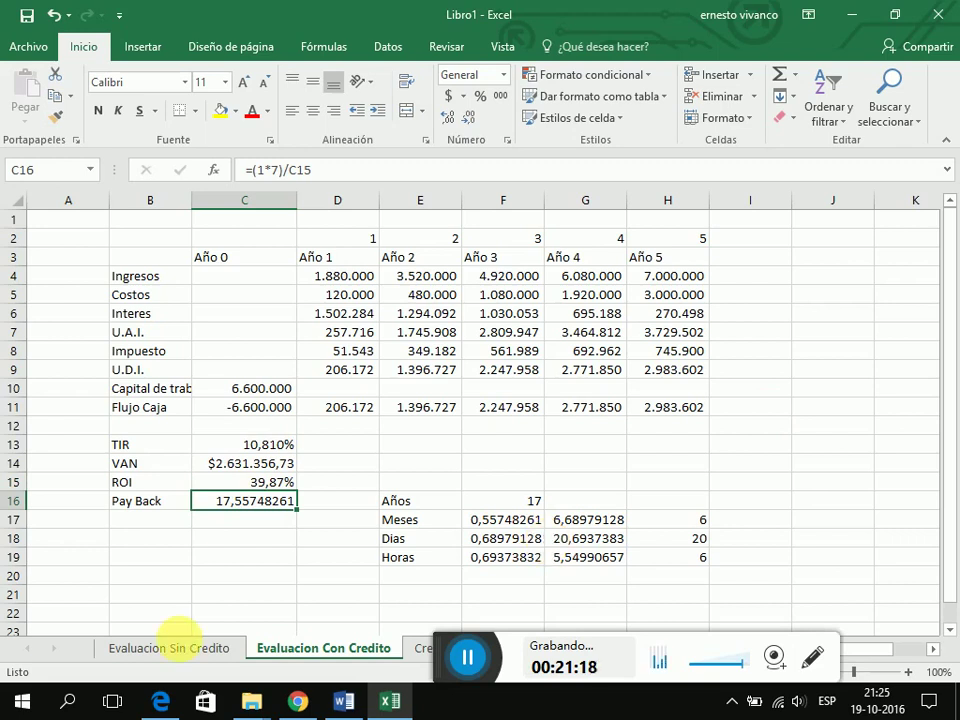
left_click(176, 648)
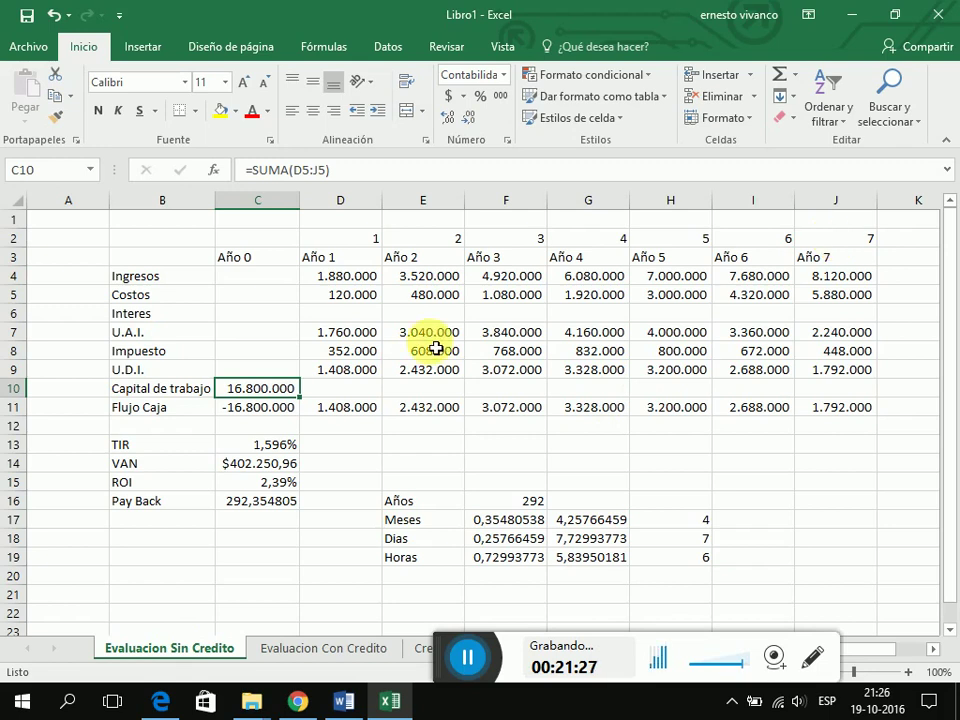
left_click(300, 652)
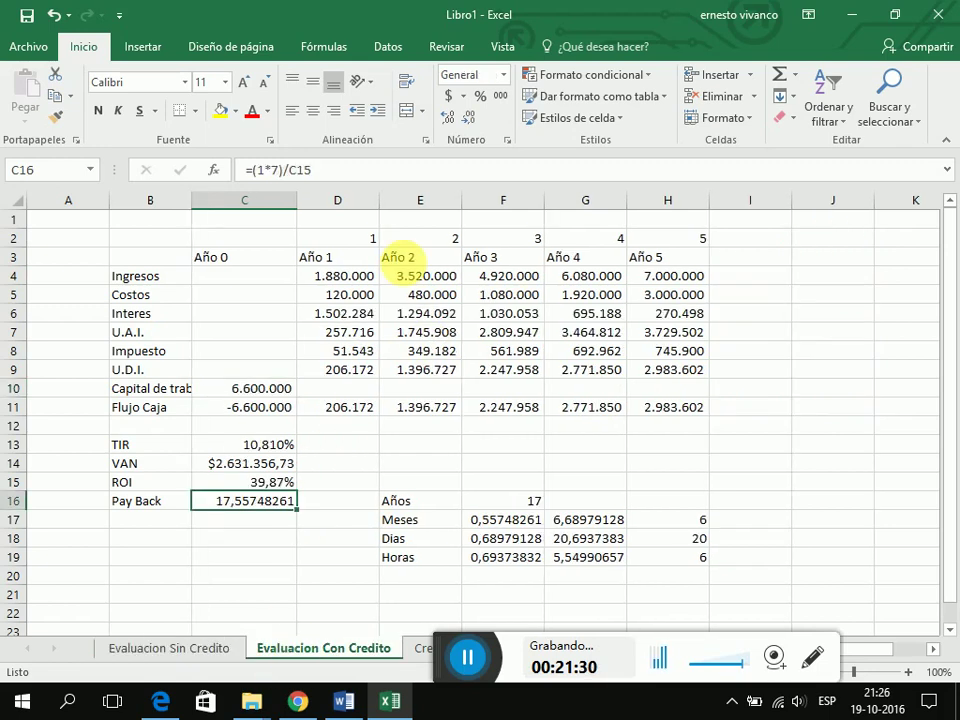